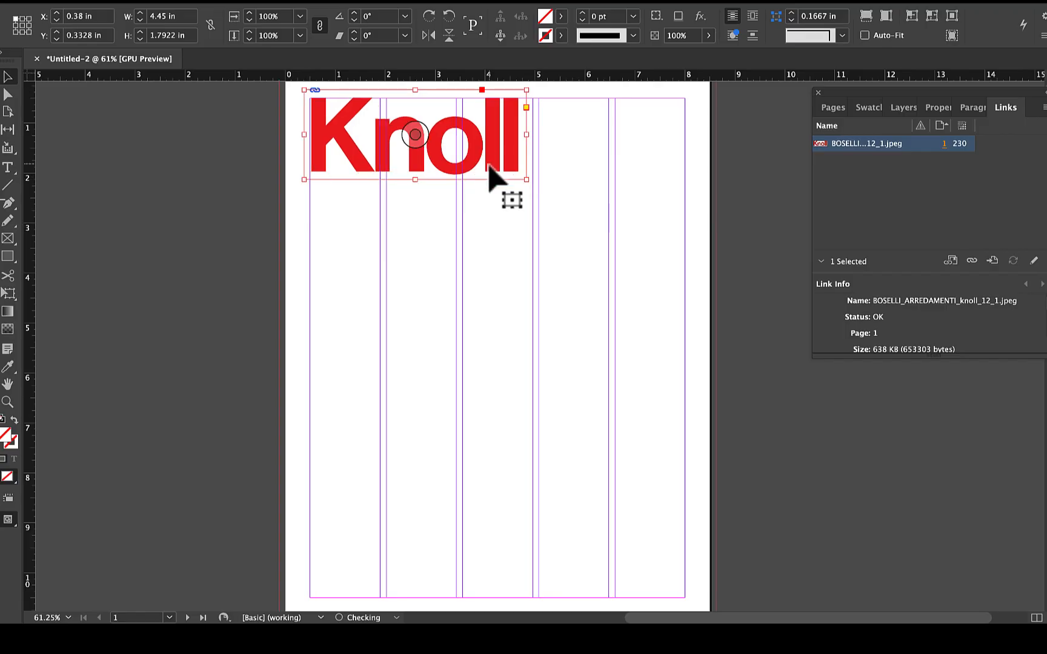
# - Nudge the Knoll logo left toward the margin and scale it down to 87.5%, about 3.89 in wide
pyautogui.press('Left')
pyautogui.press('Left')
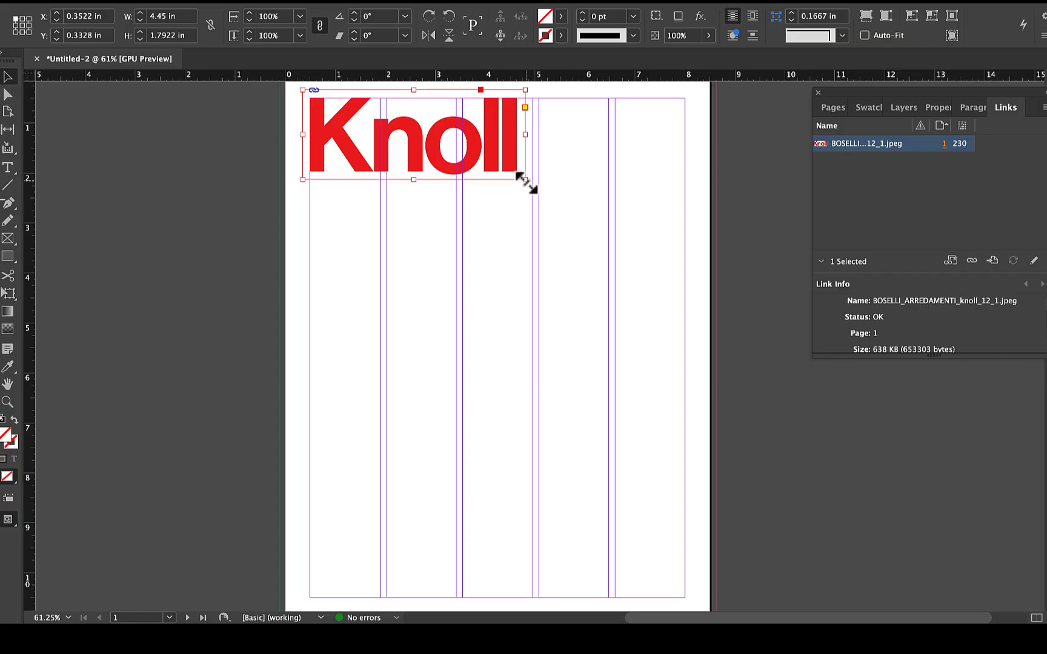
pyautogui.moveTo(528, 180); pyautogui.dragTo(495, 168)
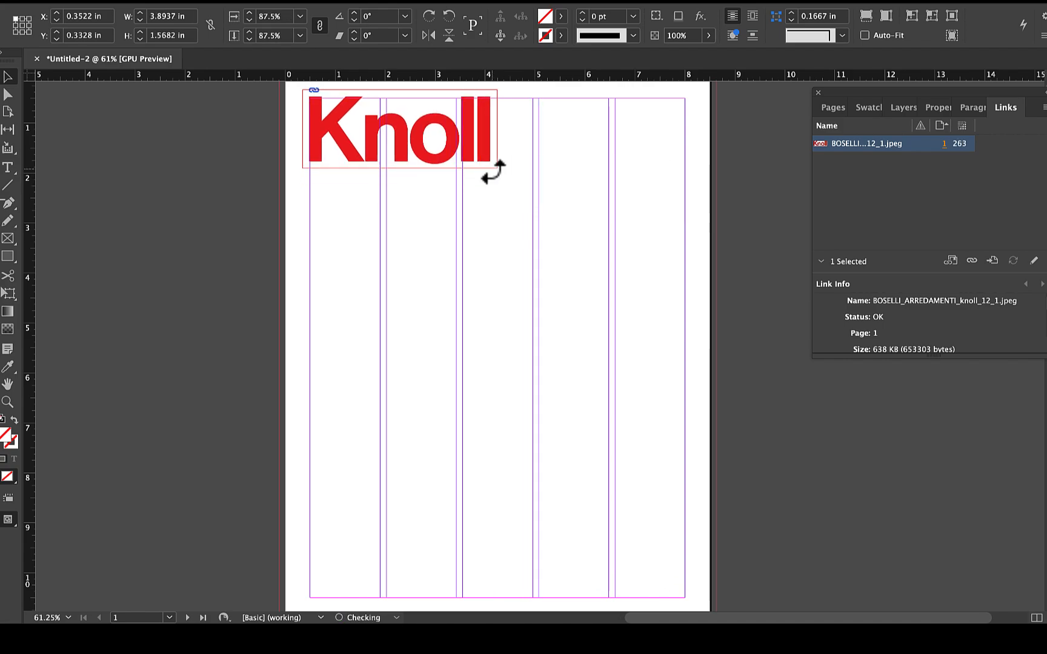
pyautogui.click(479, 231)
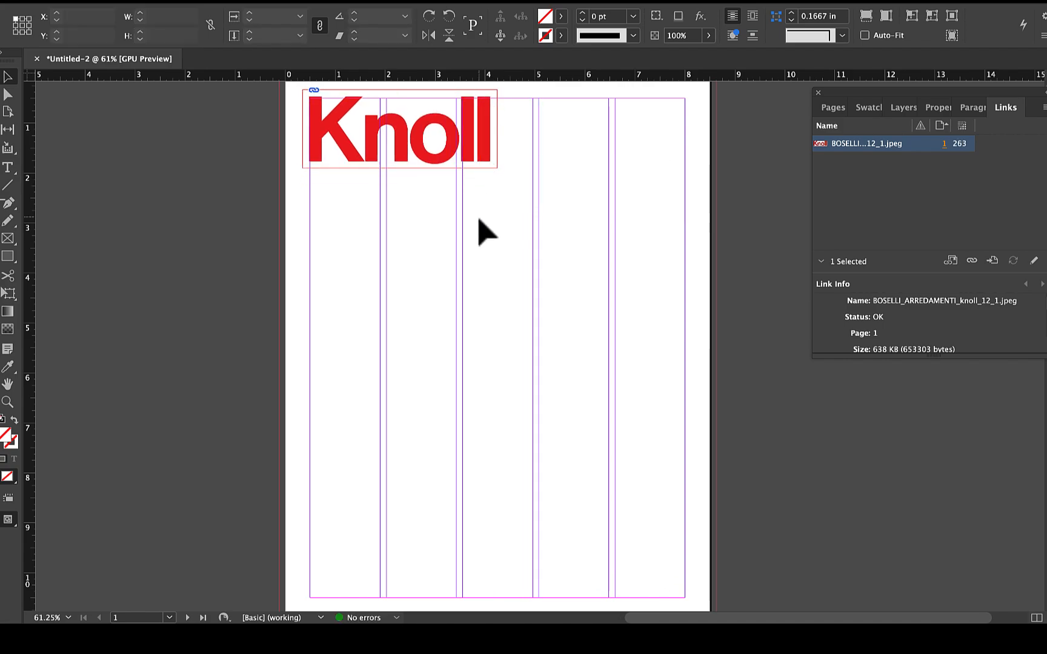
# - Align the logo's K with the upper-left margin corner, placing the frame at about X 0.37 in, Y 0.36 in
pyautogui.scroll(3, 339, 171)
pyautogui.click(338, 171)
pyautogui.scroll(5, 338, 170)
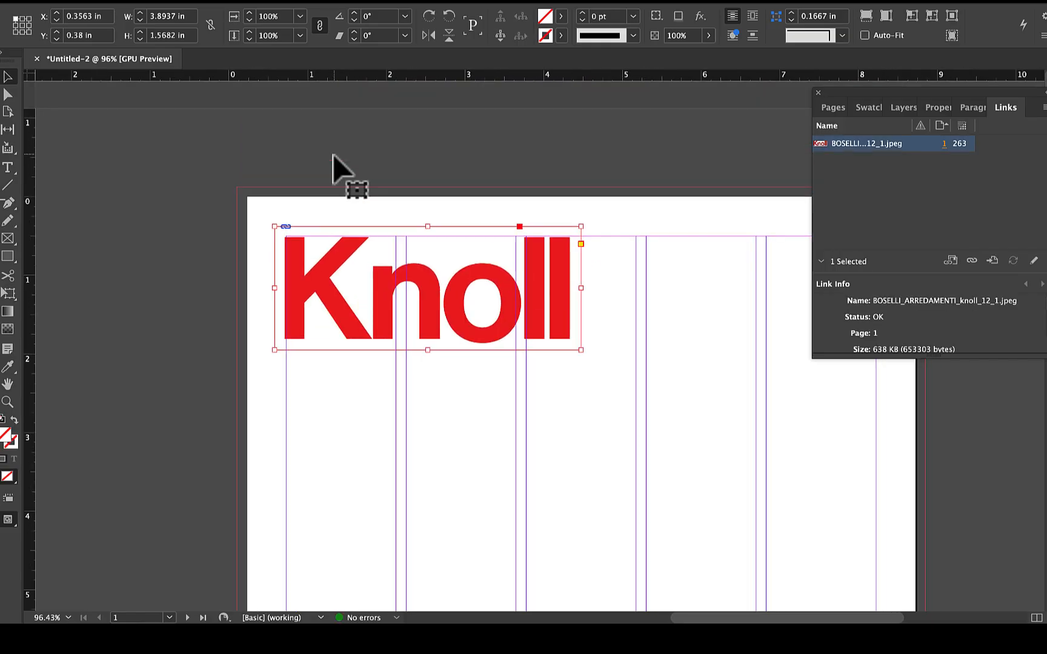
pyautogui.hscroll(1, 315, 242)
pyautogui.moveTo(295, 301); pyautogui.dragTo(299, 298)
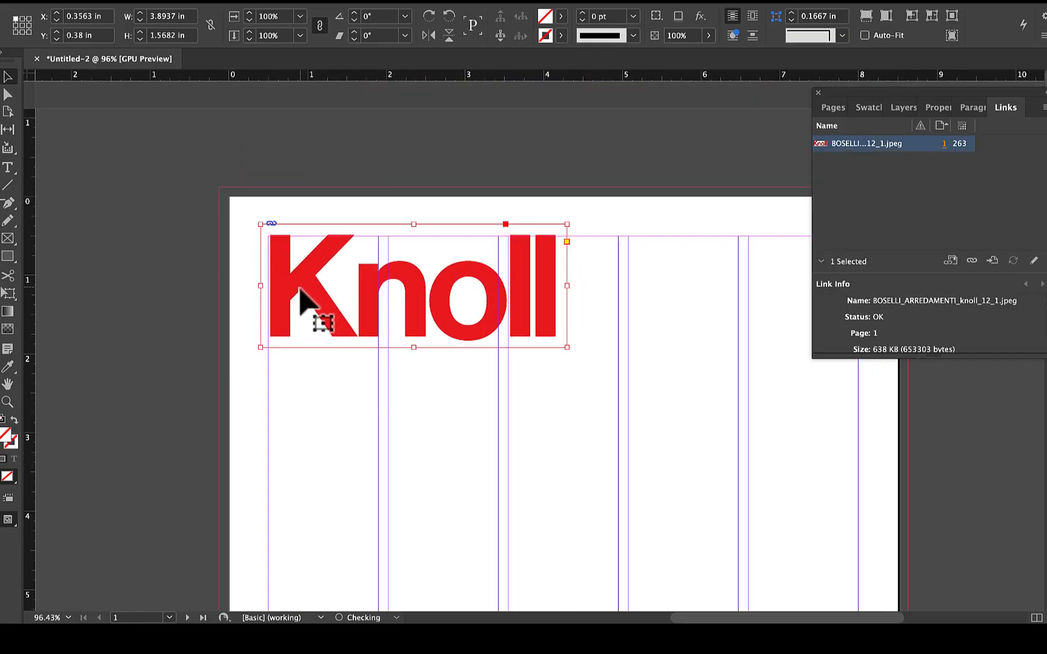
pyautogui.press('Down')
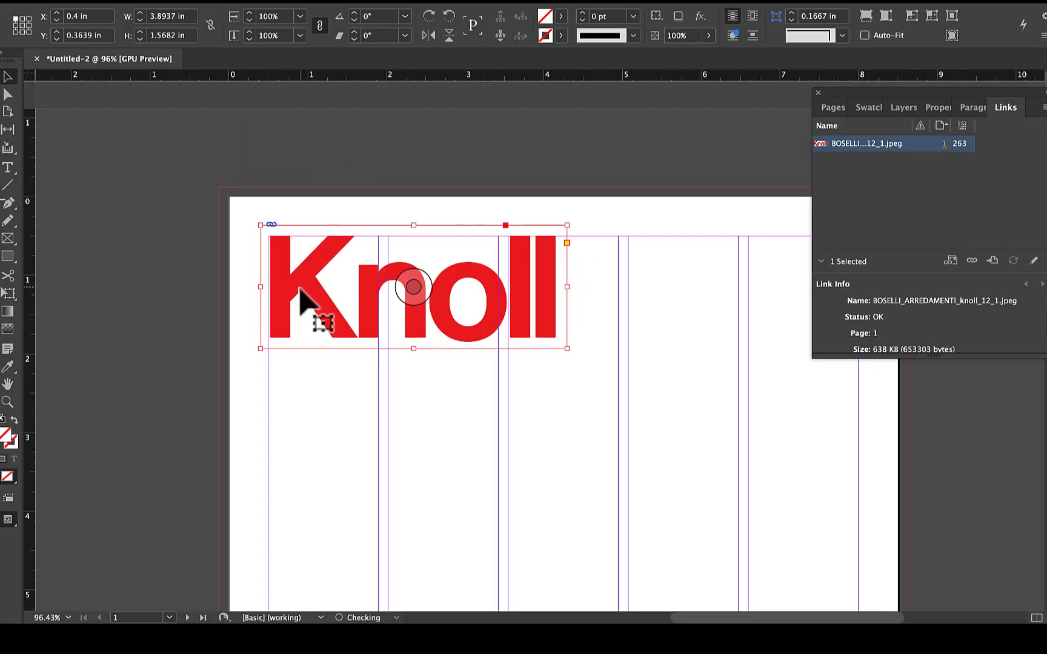
pyautogui.press('Left')
pyautogui.press('Left')
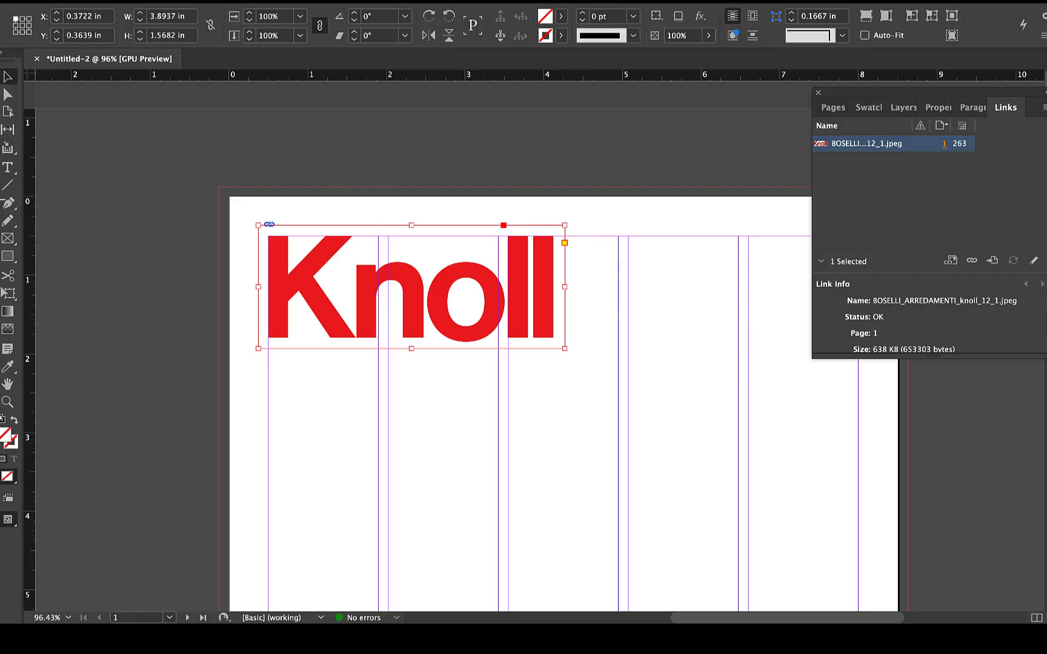
pyautogui.click(379, 2)
pyautogui.moveTo(379, 3)
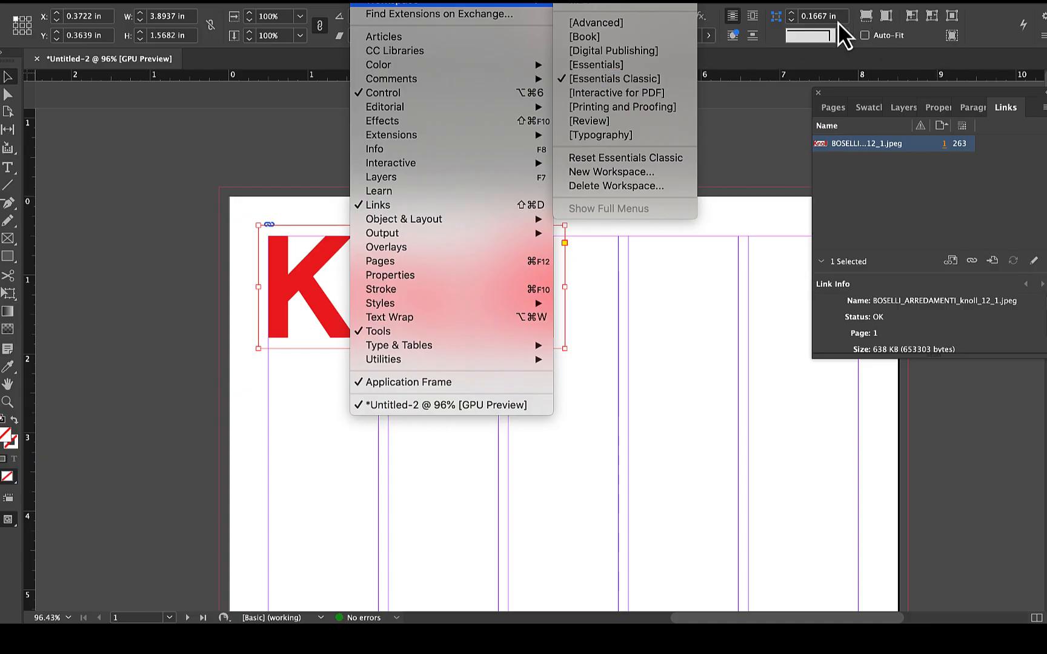
pyautogui.moveTo(373, 108)
pyautogui.click(115, 193)
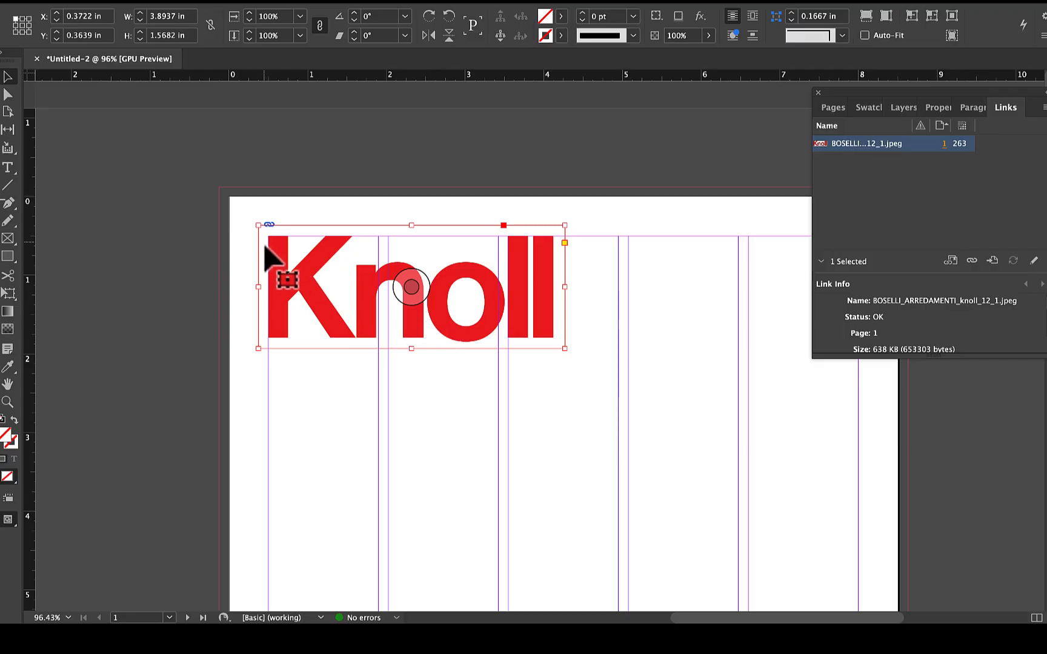
# - Enlarge the Knoll logo proportionally in small increments to about 4.75 in wide
pyautogui.click(248, 15)
pyautogui.click(249, 14)
pyautogui.click(249, 14)
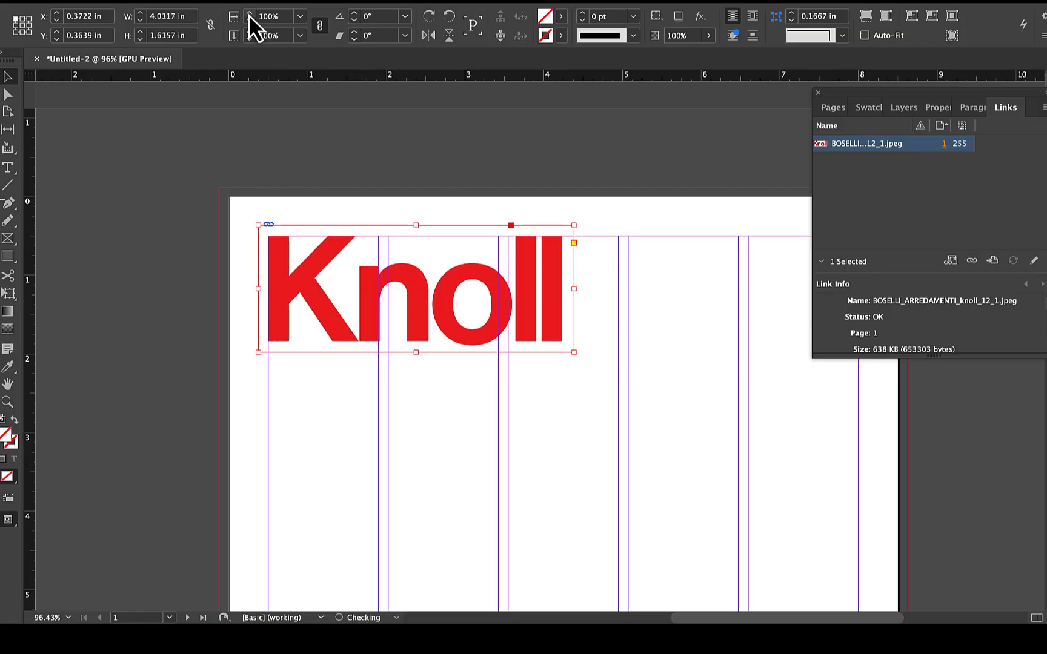
pyautogui.click(249, 14)
pyautogui.click(249, 15)
pyautogui.click(248, 15)
pyautogui.click(249, 15)
pyautogui.click(248, 14)
pyautogui.click(248, 15)
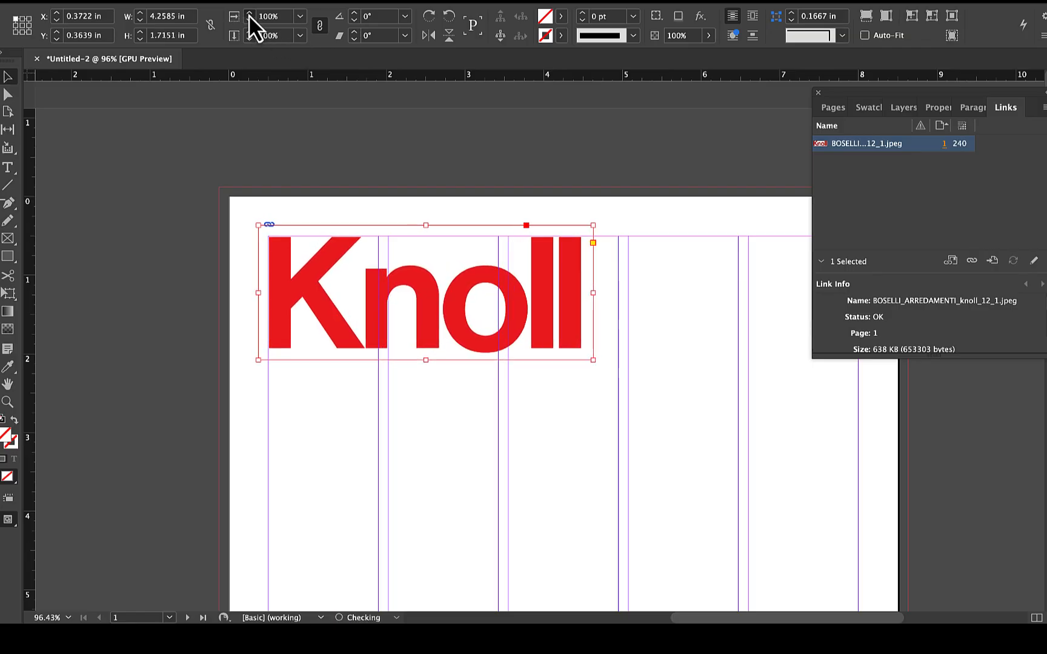
pyautogui.click(248, 14)
pyautogui.click(249, 15)
pyautogui.click(248, 15)
pyautogui.click(249, 14)
pyautogui.click(248, 15)
pyautogui.click(248, 14)
pyautogui.click(249, 15)
pyautogui.click(248, 14)
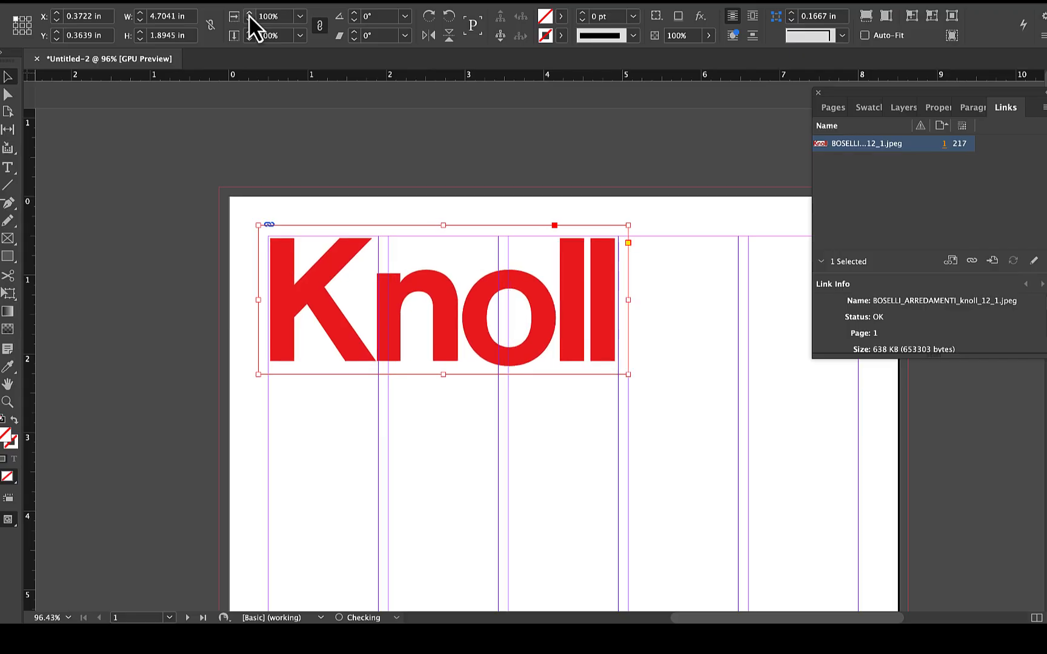
pyautogui.click(248, 14)
pyautogui.click(248, 14)
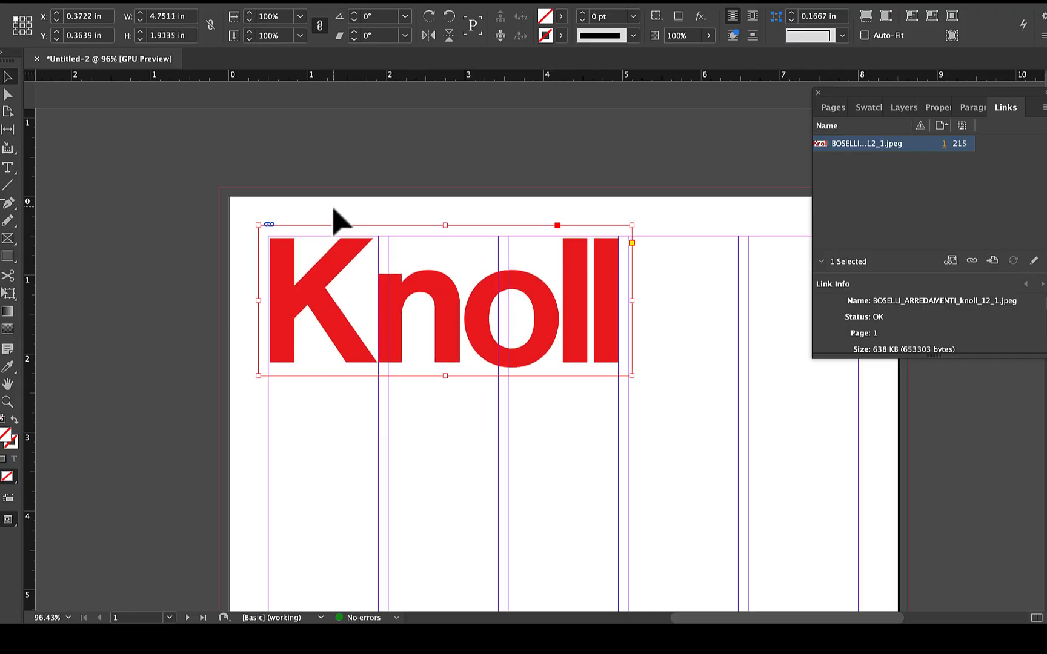
# - Realign the logo with the upper-left margin corner and enlarge it to about 4.8 in wide so the lettering spans three columns
pyautogui.moveTo(537, 348); pyautogui.dragTo(535, 346)
pyautogui.click(248, 14)
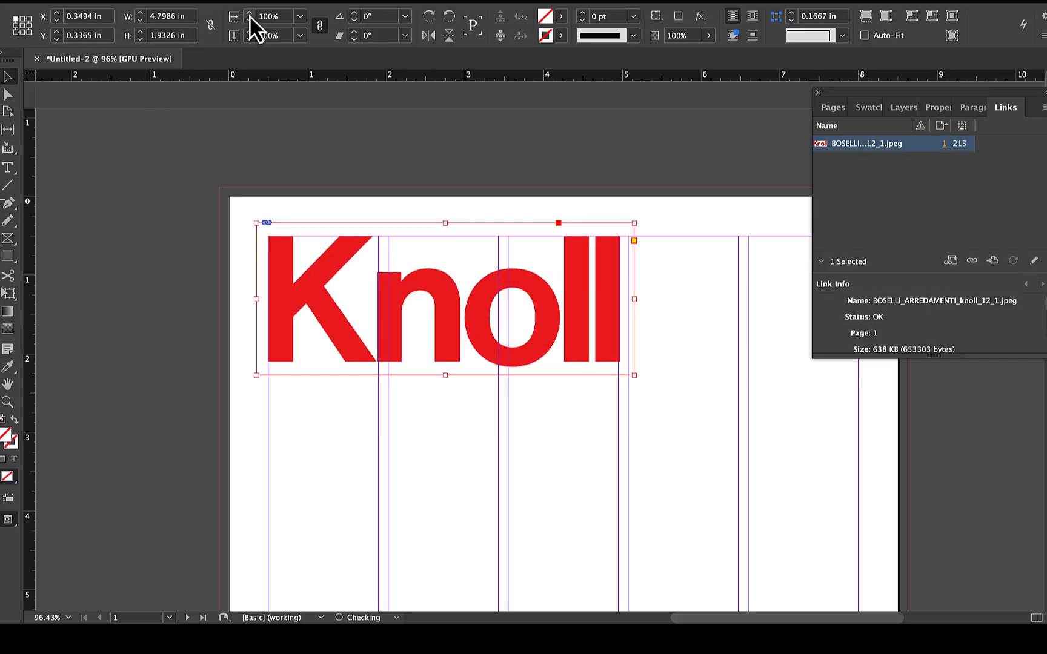
pyautogui.press('super+0')
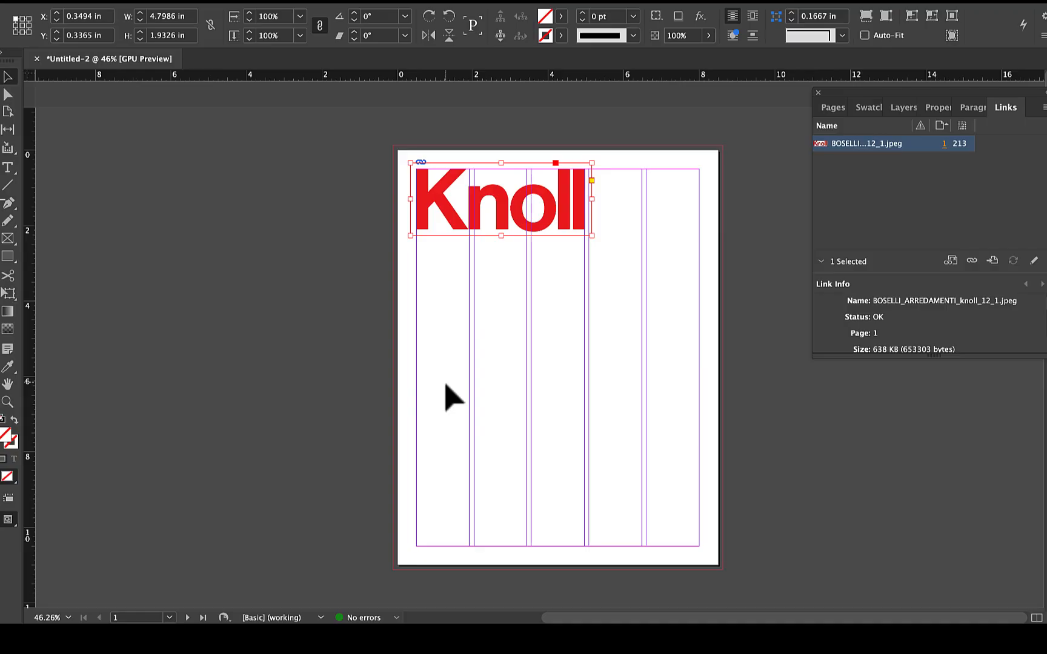
pyautogui.click(446, 386)
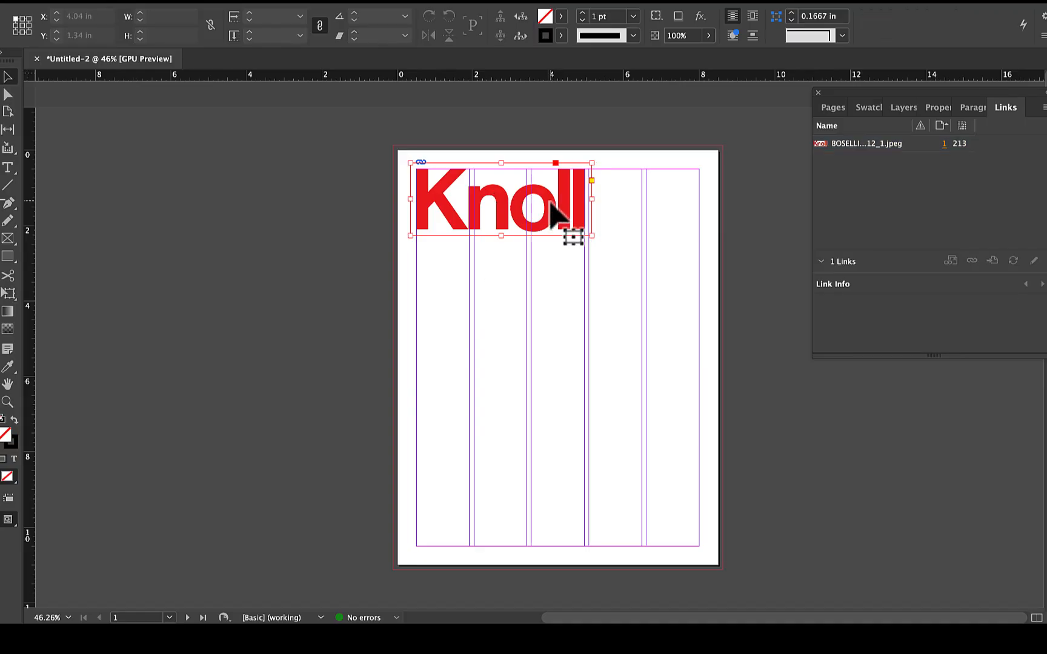
# - Expand the placed logo's link information and examine its effective PPI and scale percentage
pyautogui.click(562, 228)
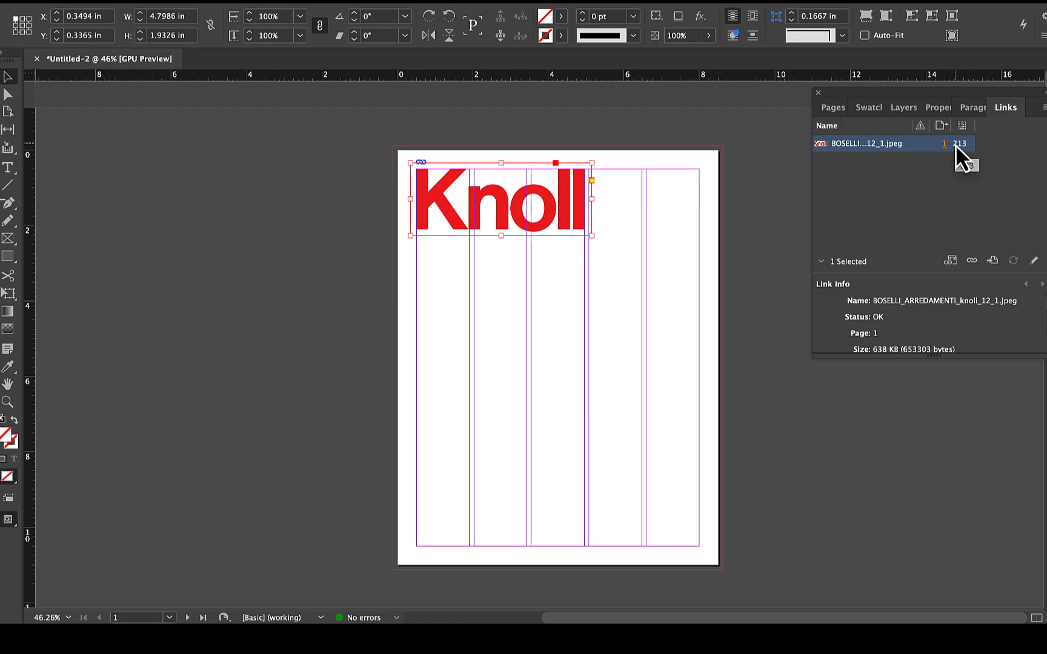
pyautogui.moveTo(905, 357); pyautogui.dragTo(906, 522)
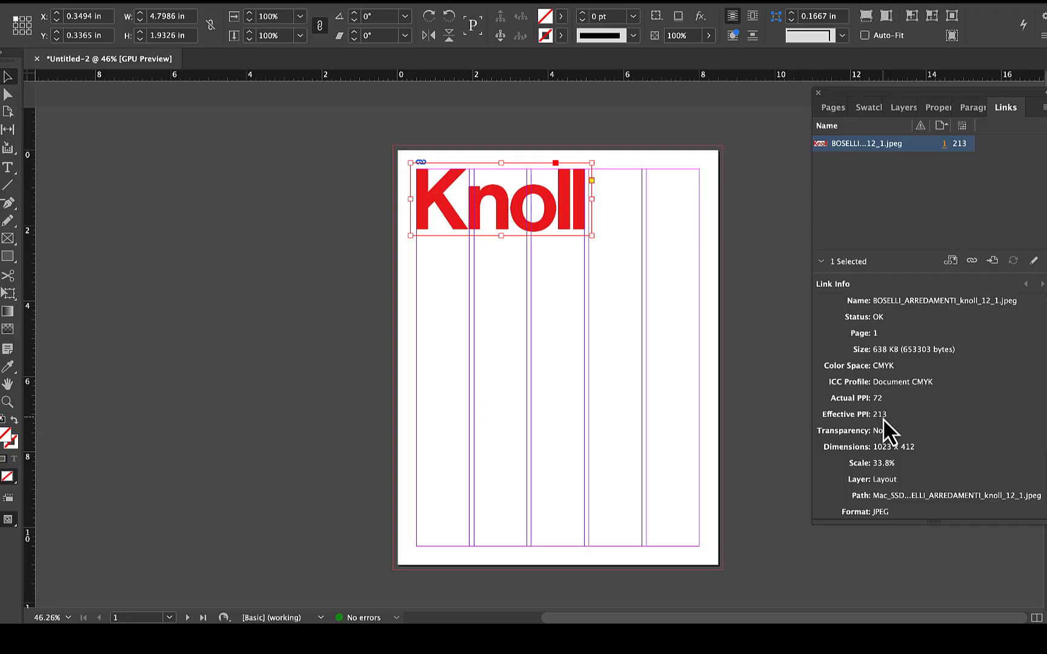
pyautogui.doubleClick(539, 211)
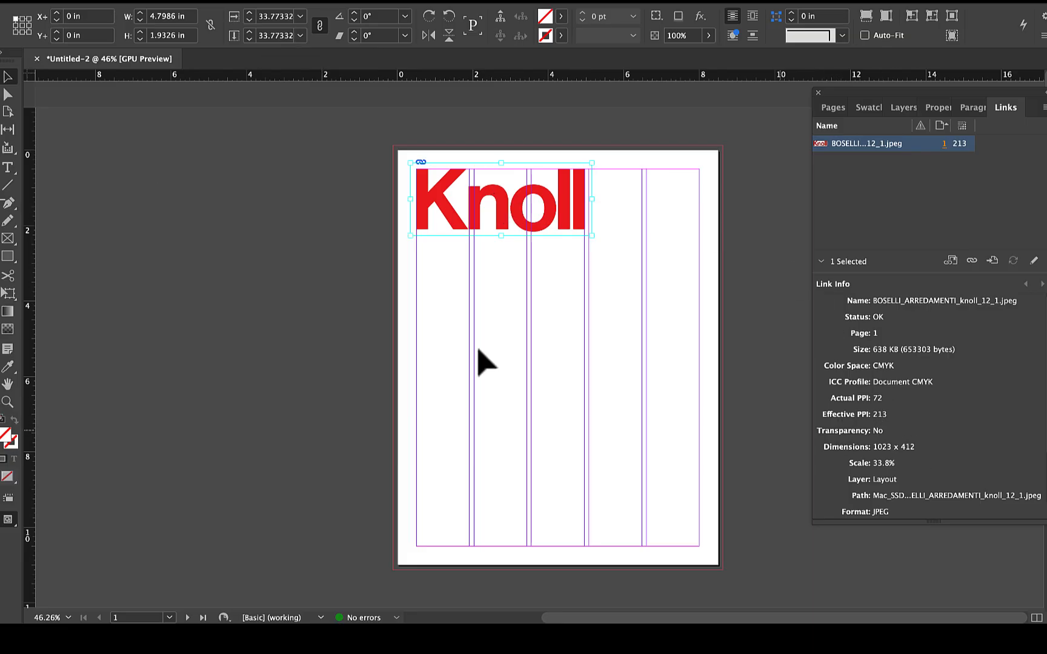
pyautogui.click(132, 157)
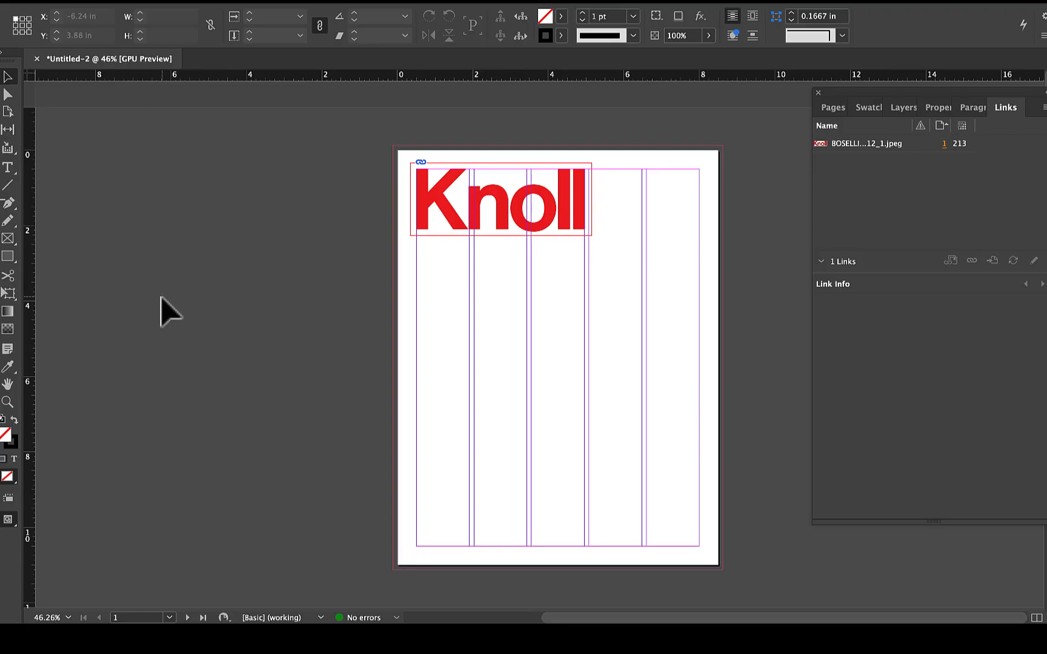
# - Draw a picture frame about 8.08 by 7.72 in below the logo and place the wooden Eames chair cutout-b.jpeg image in it
pyautogui.click(8, 238)
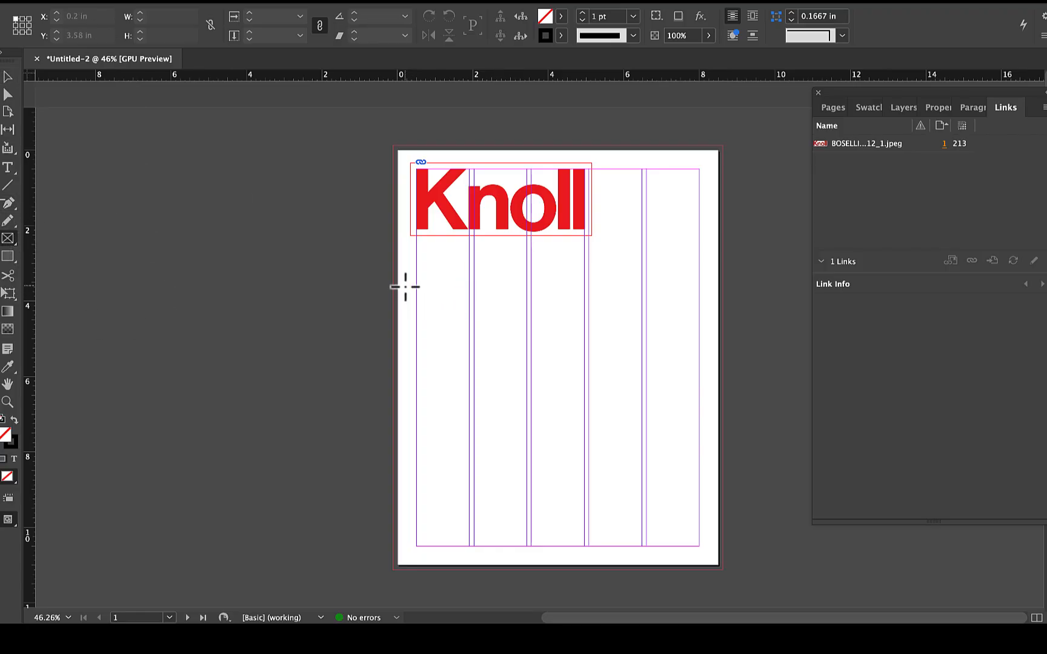
pyautogui.moveTo(405, 263); pyautogui.dragTo(710, 556)
pyautogui.click(103, 1)
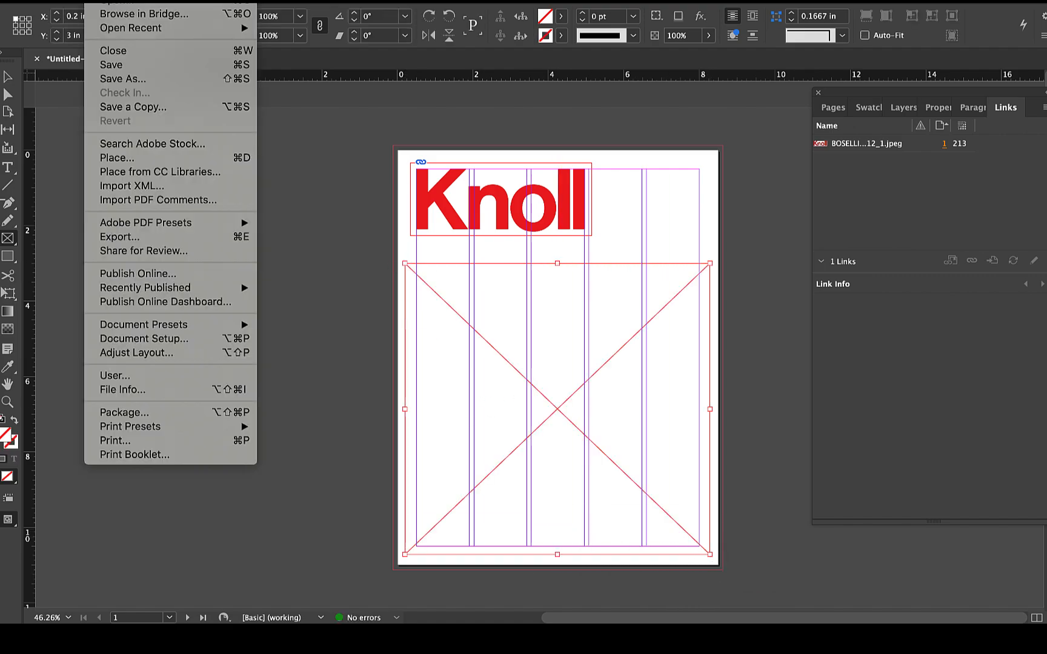
pyautogui.click(112, 160)
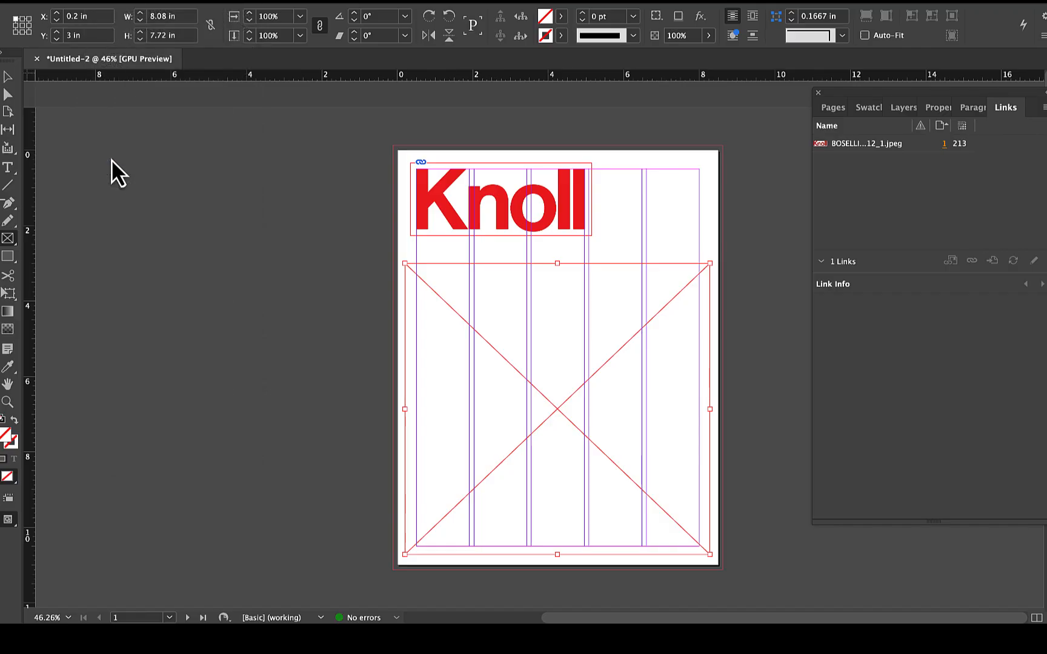
pyautogui.scroll(-5, 530, 243)
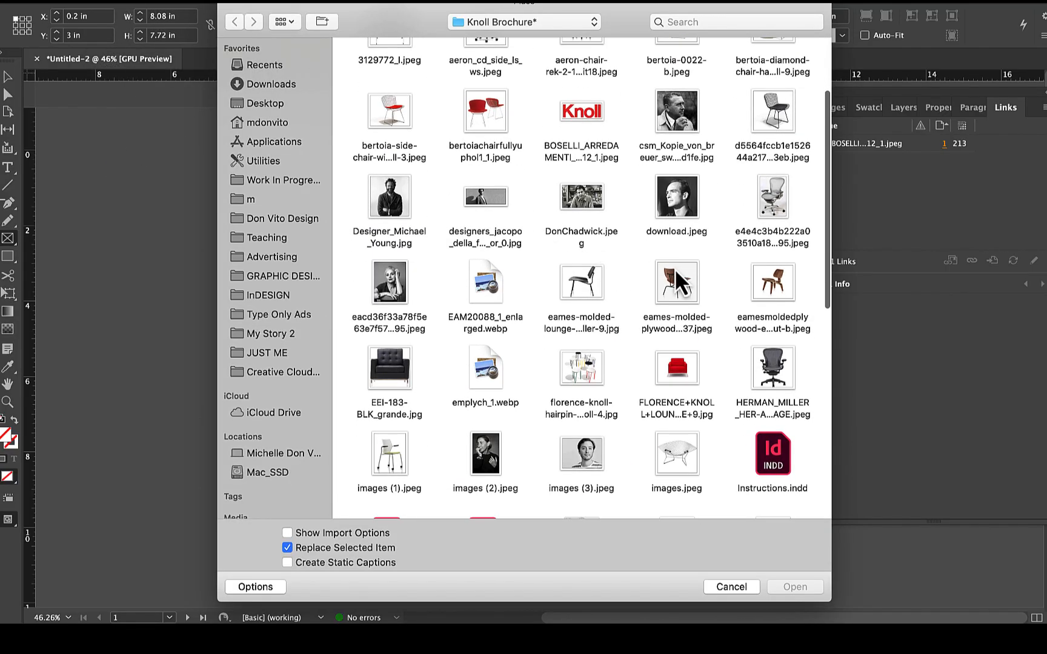
pyautogui.doubleClick(771, 286)
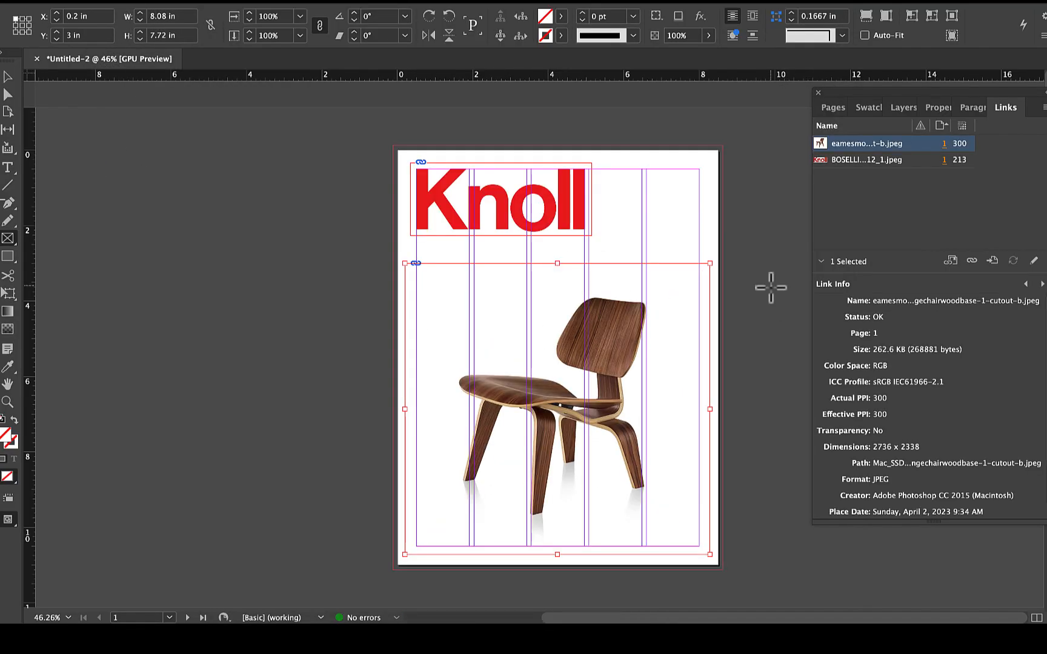
# - Enlarge the chair image with its frame proportionally from the center to about 12.15 in wide, reaching 200 effective PPI
pyautogui.click(21, 27)
pyautogui.click(247, 17)
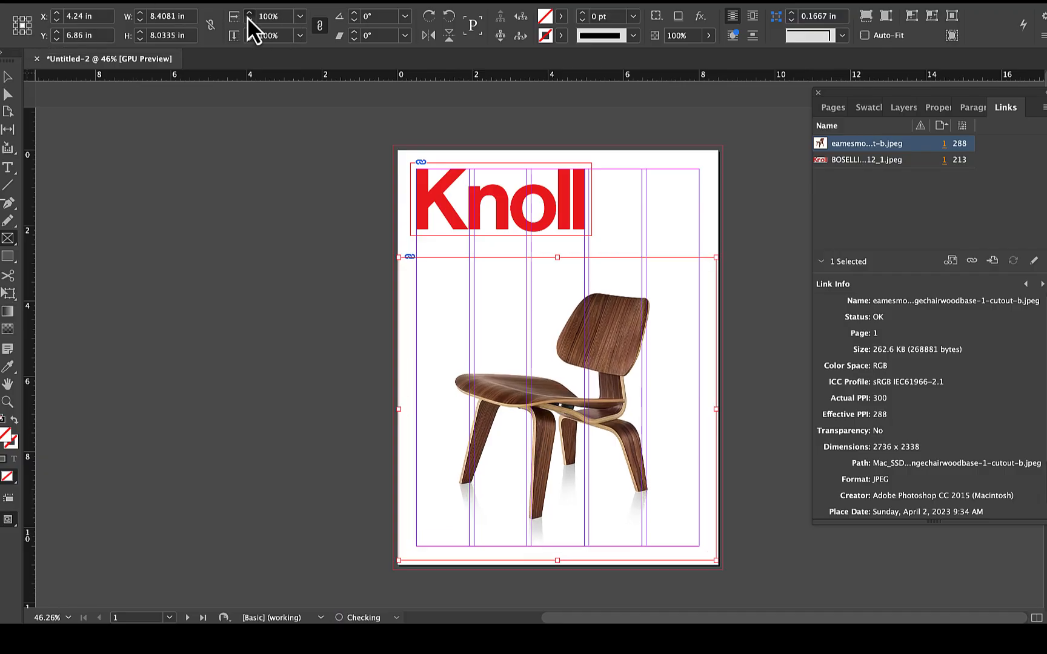
pyautogui.click(247, 17)
pyautogui.click(247, 17)
pyautogui.click(247, 17)
pyautogui.click(247, 17)
pyautogui.click(247, 17)
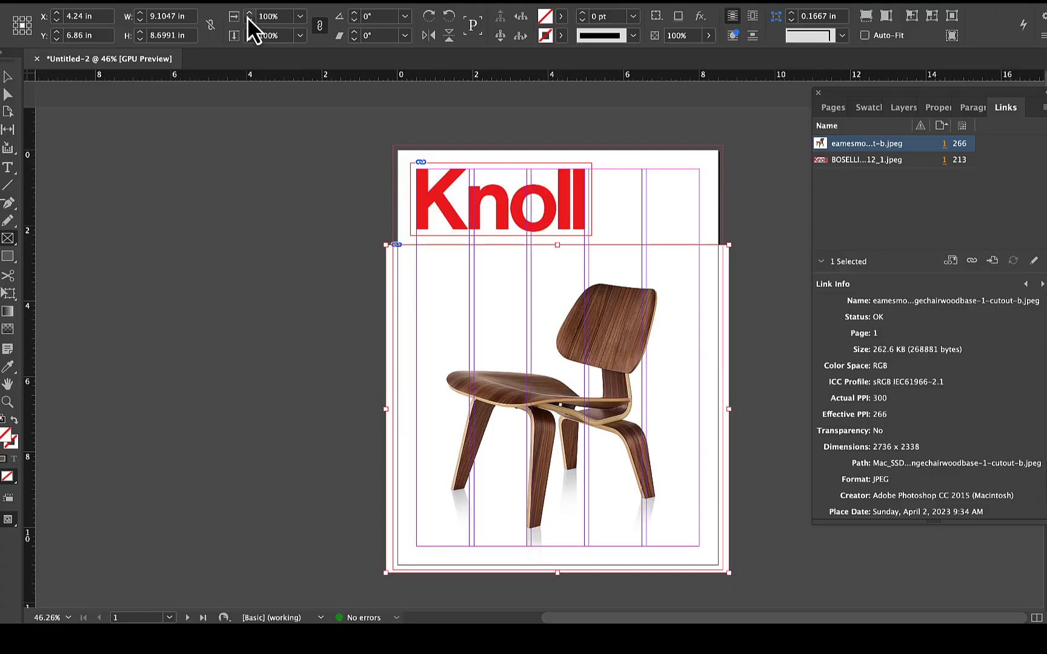
pyautogui.click(247, 16)
pyautogui.click(247, 15)
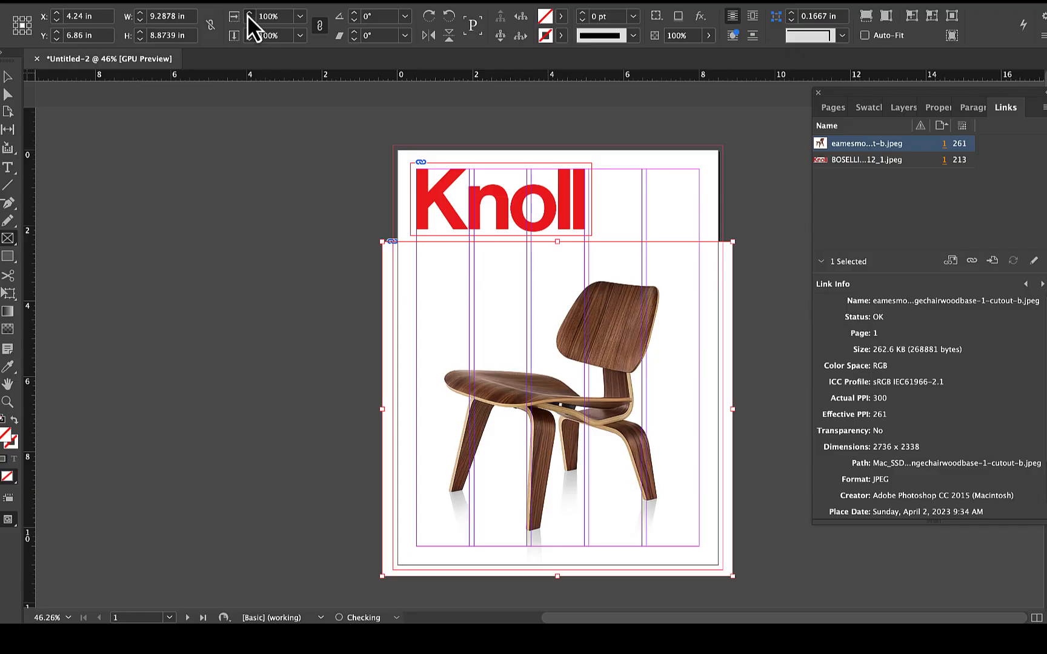
pyautogui.click(247, 15)
pyautogui.click(247, 16)
pyautogui.click(247, 16)
pyautogui.click(247, 15)
pyautogui.click(247, 15)
pyautogui.click(247, 16)
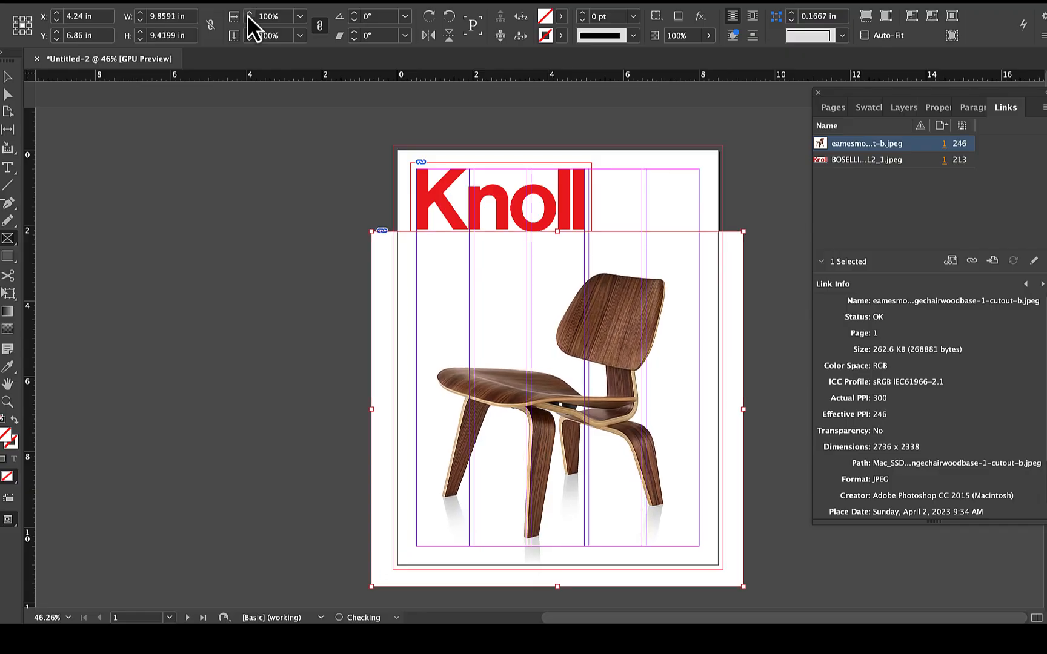
pyautogui.click(247, 16)
pyautogui.click(247, 15)
pyautogui.click(247, 16)
pyautogui.click(247, 16)
pyautogui.click(248, 16)
pyautogui.click(247, 15)
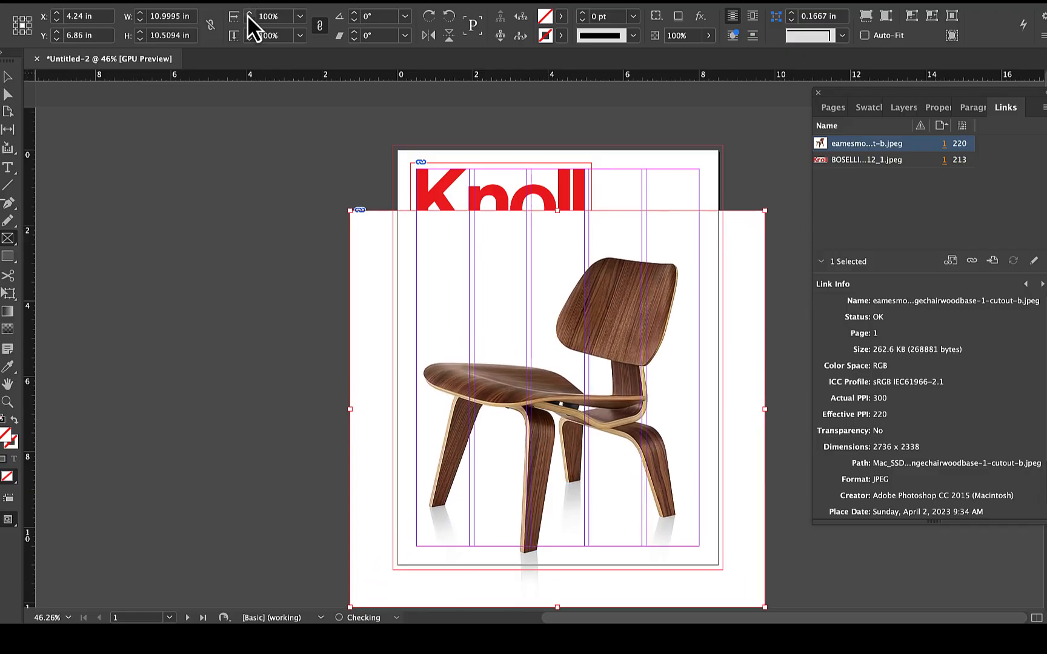
pyautogui.click(248, 16)
pyautogui.click(248, 16)
pyautogui.click(247, 16)
pyautogui.click(247, 16)
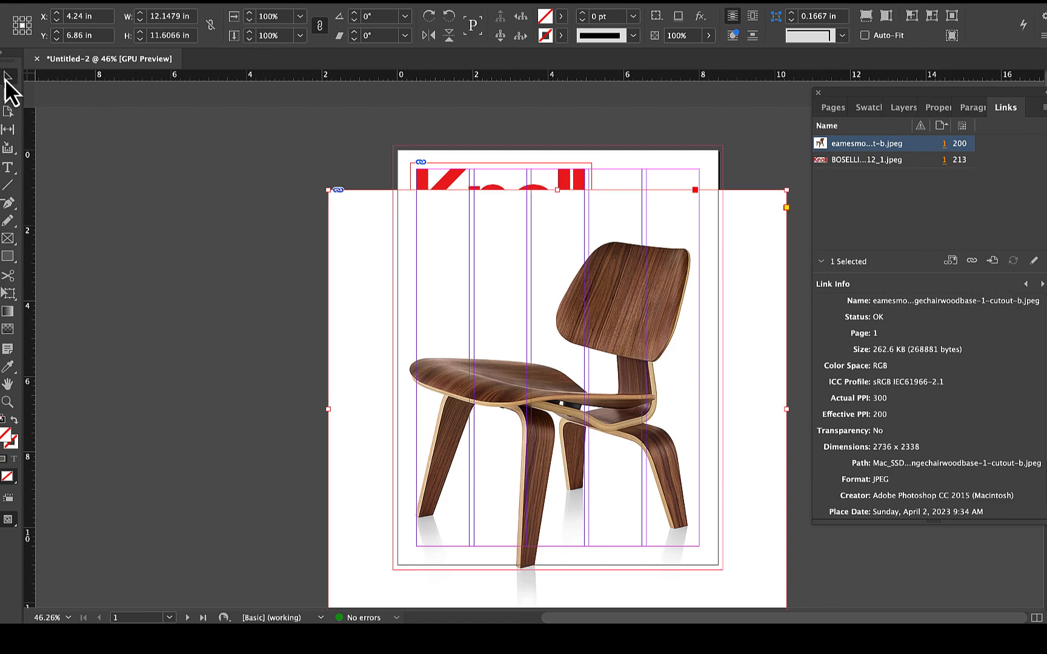
# - Crop the chair frame's sides to the 8.5 in page width, trim its bottom edge and lower its top edge below the Knoll logo
pyautogui.moveTo(328, 409); pyautogui.dragTo(397, 407)
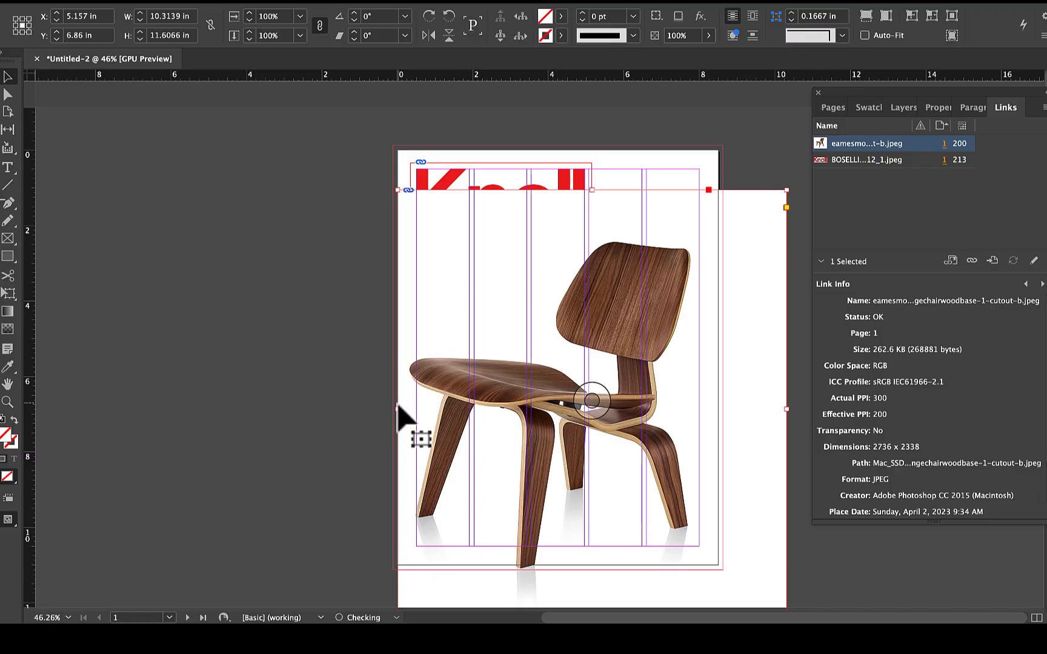
pyautogui.moveTo(786, 409); pyautogui.dragTo(715, 406)
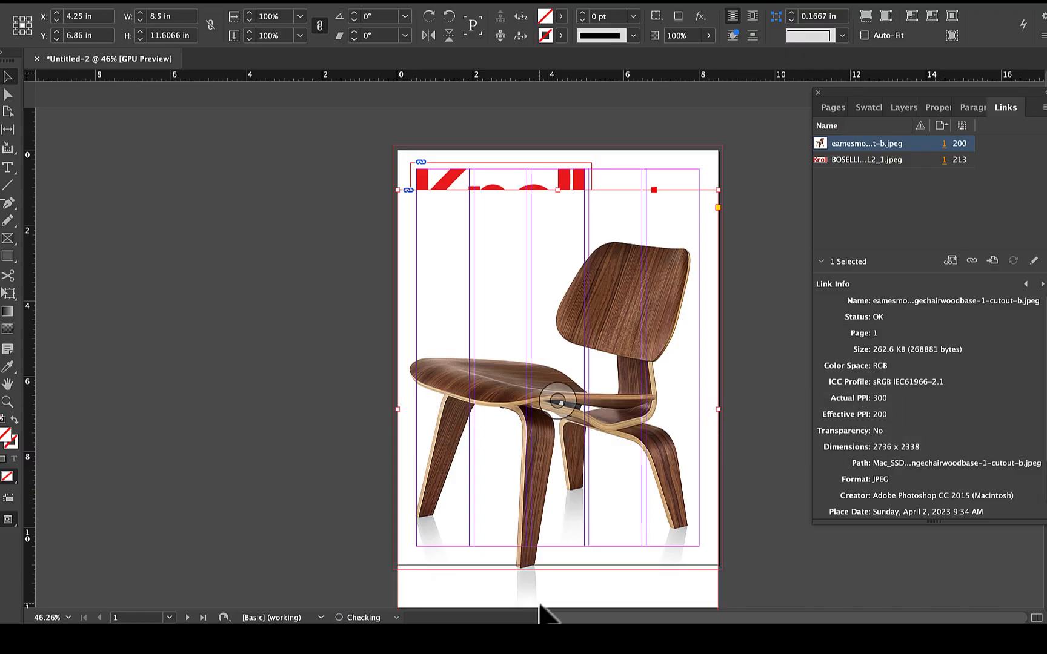
pyautogui.scroll(-2, 543, 611)
pyautogui.moveTo(556, 579); pyautogui.dragTo(553, 561)
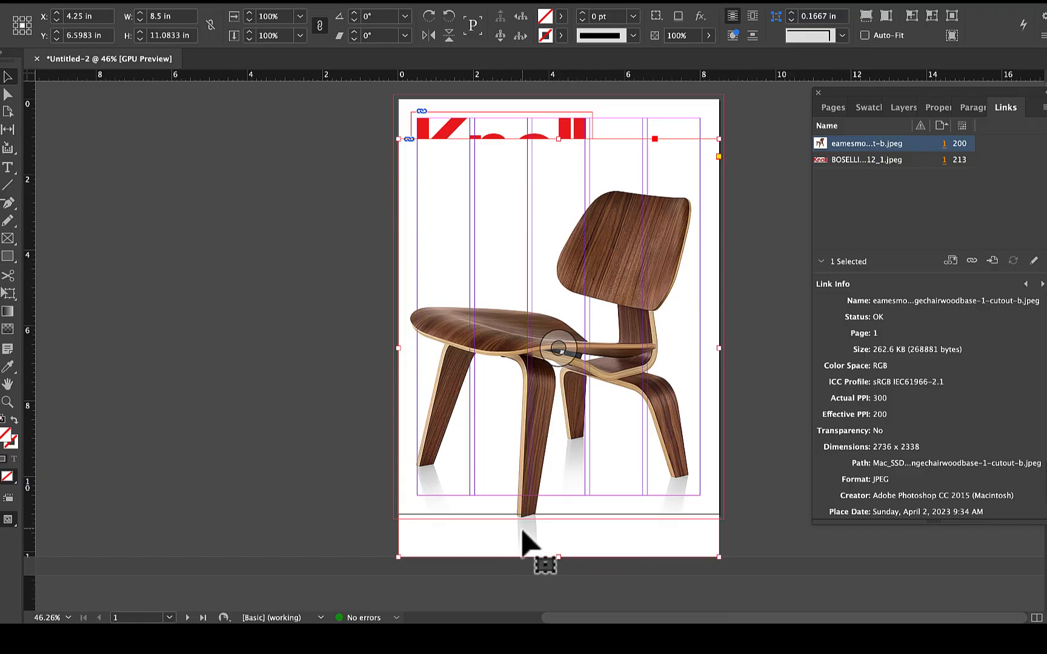
pyautogui.moveTo(559, 139); pyautogui.dragTo(559, 187)
pyautogui.click(559, 178)
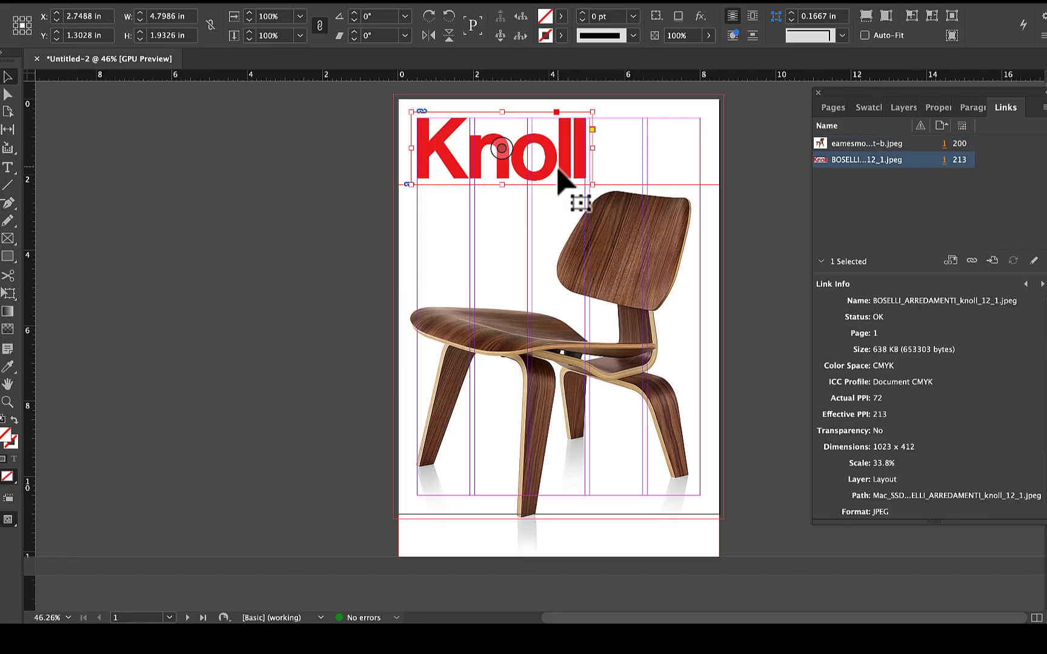
# - Bring the Knoll logo in front of the chair image in the stacking order
pyautogui.click(259, 1)
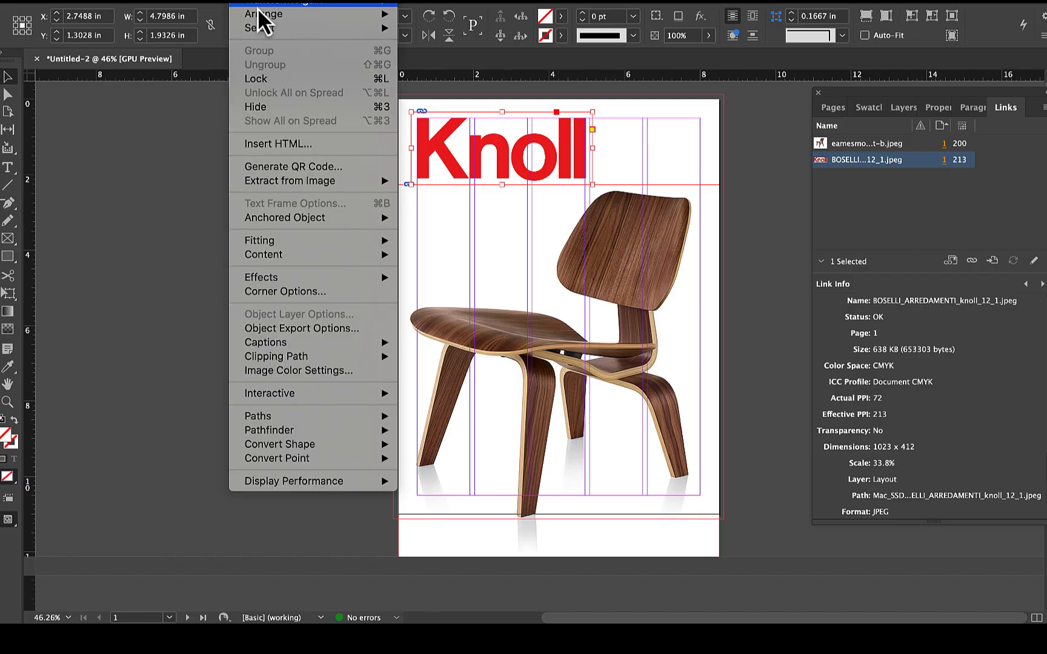
pyautogui.moveTo(261, 13)
pyautogui.click(425, 13)
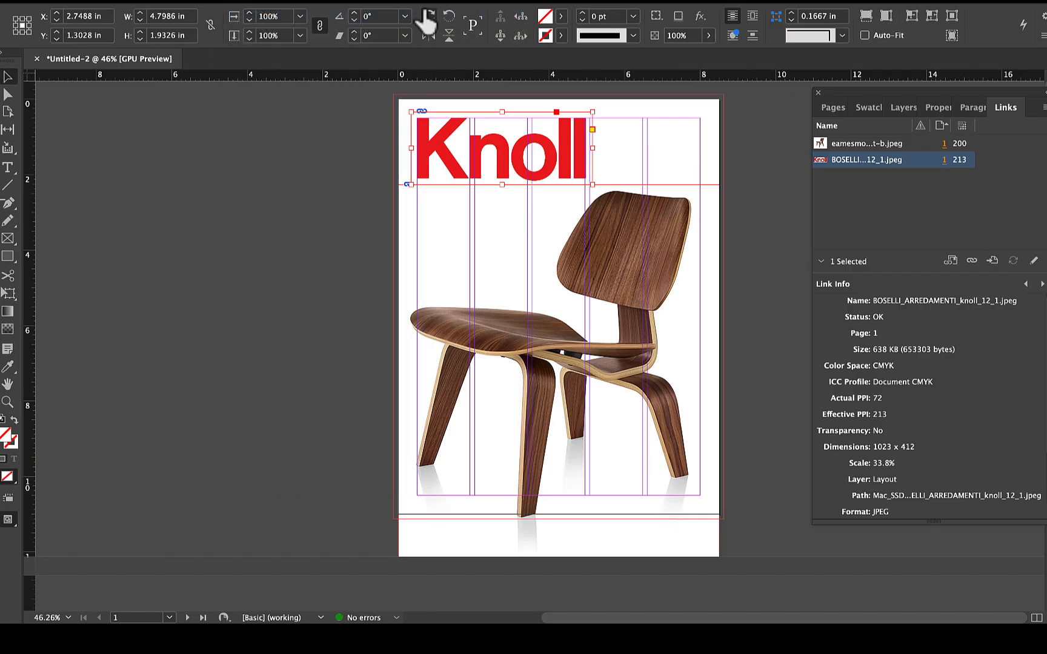
pyautogui.click(628, 297)
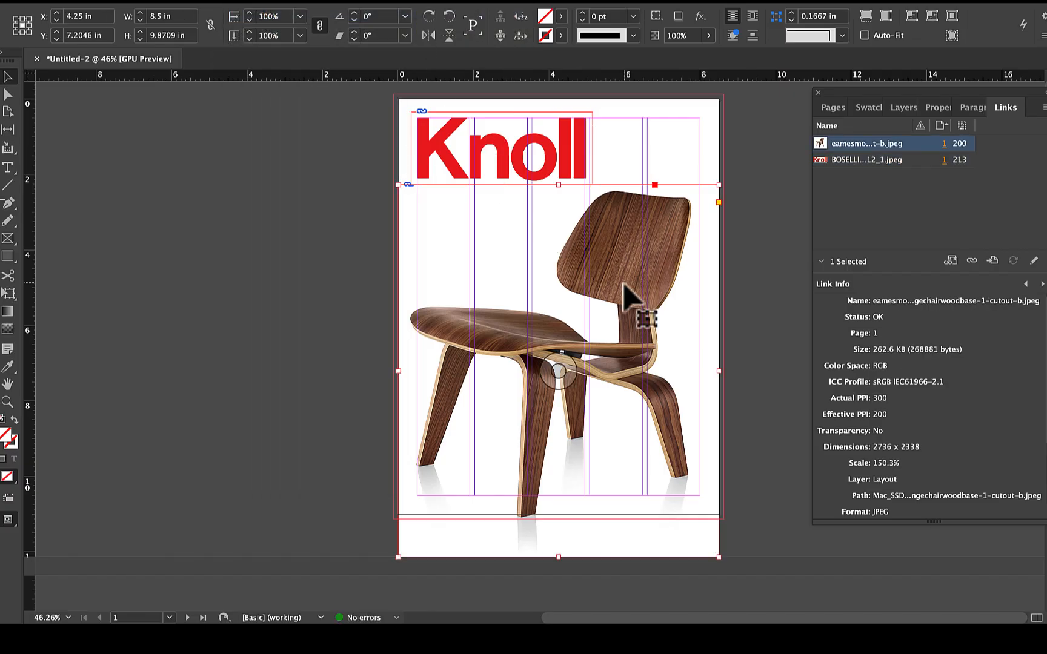
pyautogui.moveTo(624, 285); pyautogui.dragTo(624, 242)
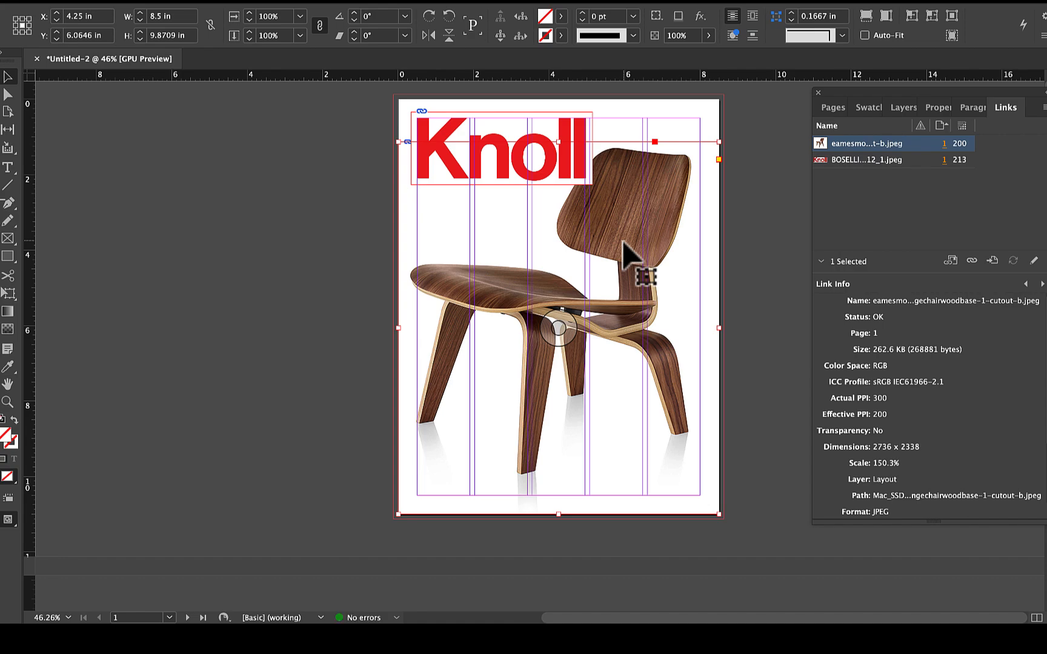
pyautogui.hotkey('ctrl', 'z')
# - Preview the cover without guides and move the chair frame straight up about 0.52 in
pyautogui.click(282, 325)
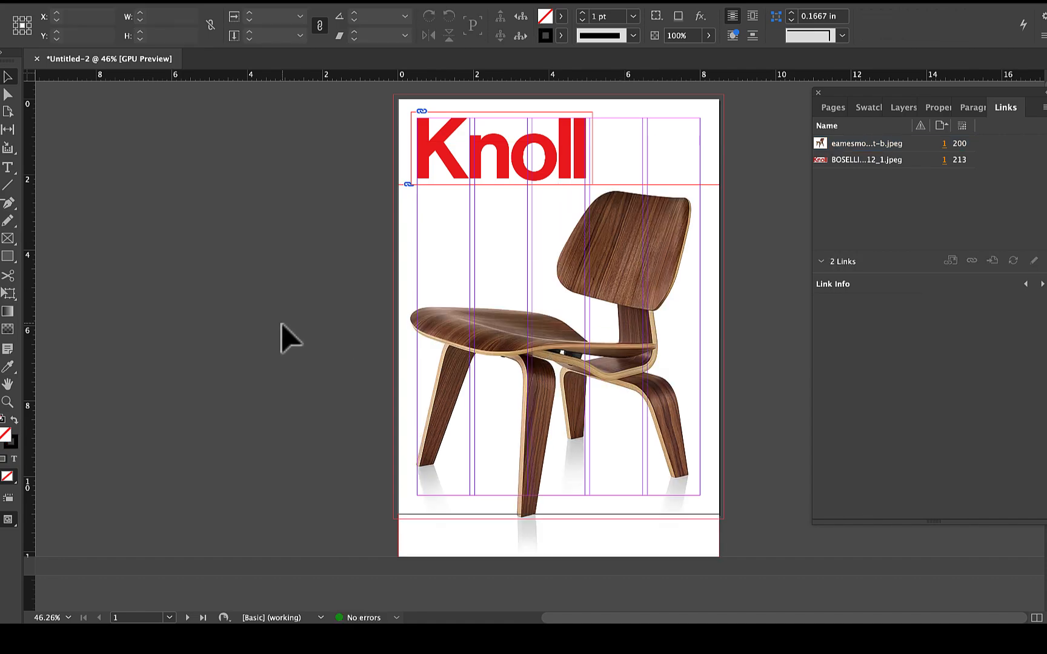
pyautogui.press('w')
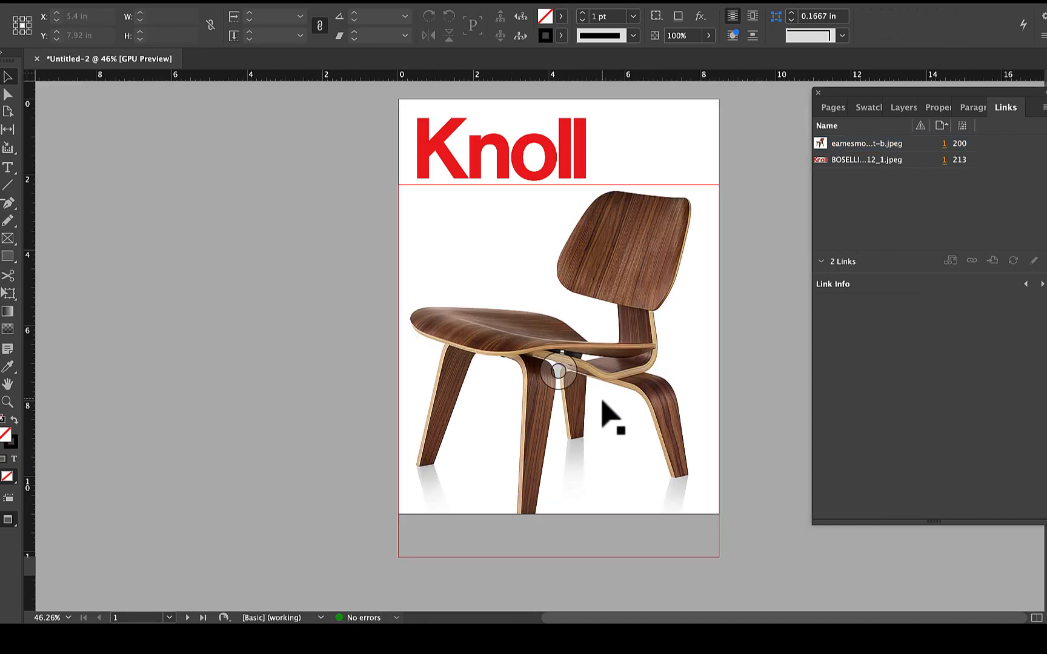
pyautogui.moveTo(602, 403); pyautogui.dragTo(602, 383)
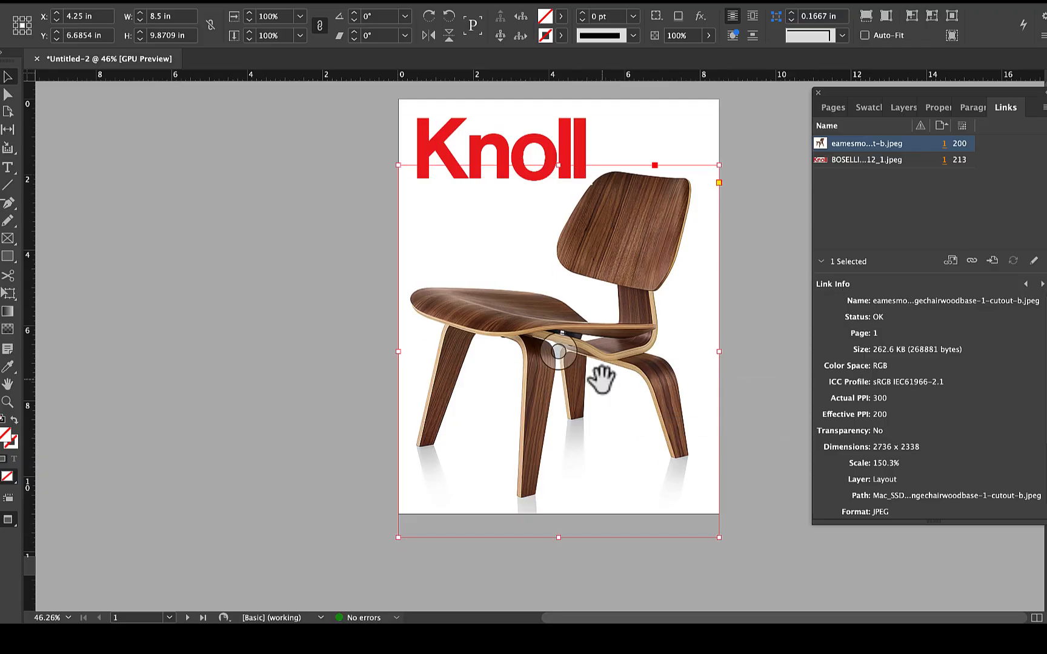
# - Scale the chair image inside its frame down to 143% in both directions
pyautogui.doubleClick(602, 379)
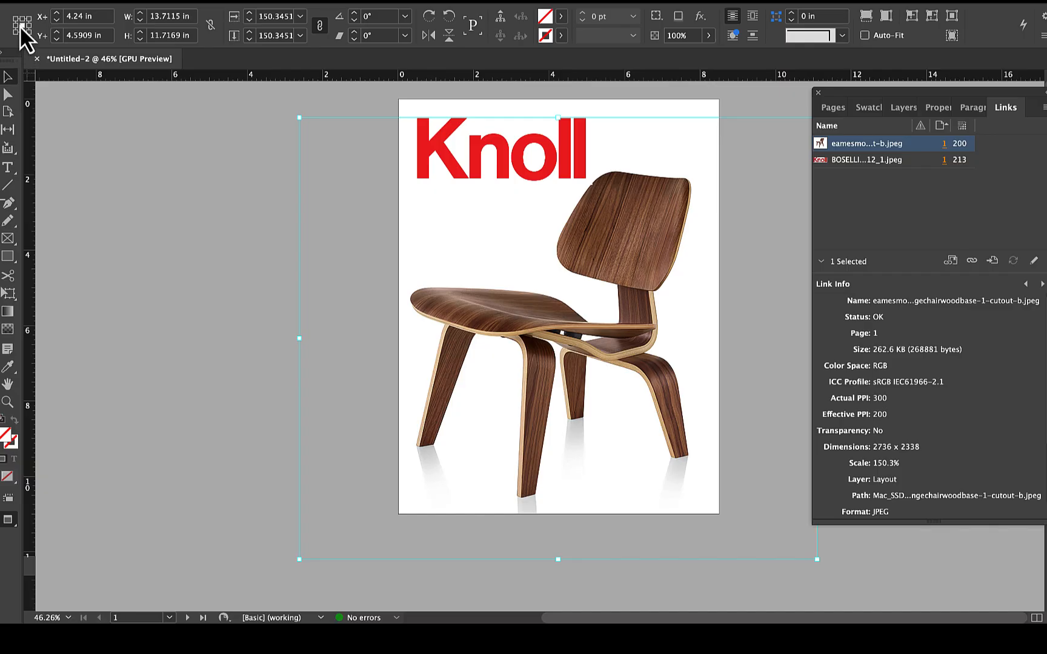
pyautogui.click(248, 22)
pyautogui.click(248, 22)
pyautogui.click(248, 22)
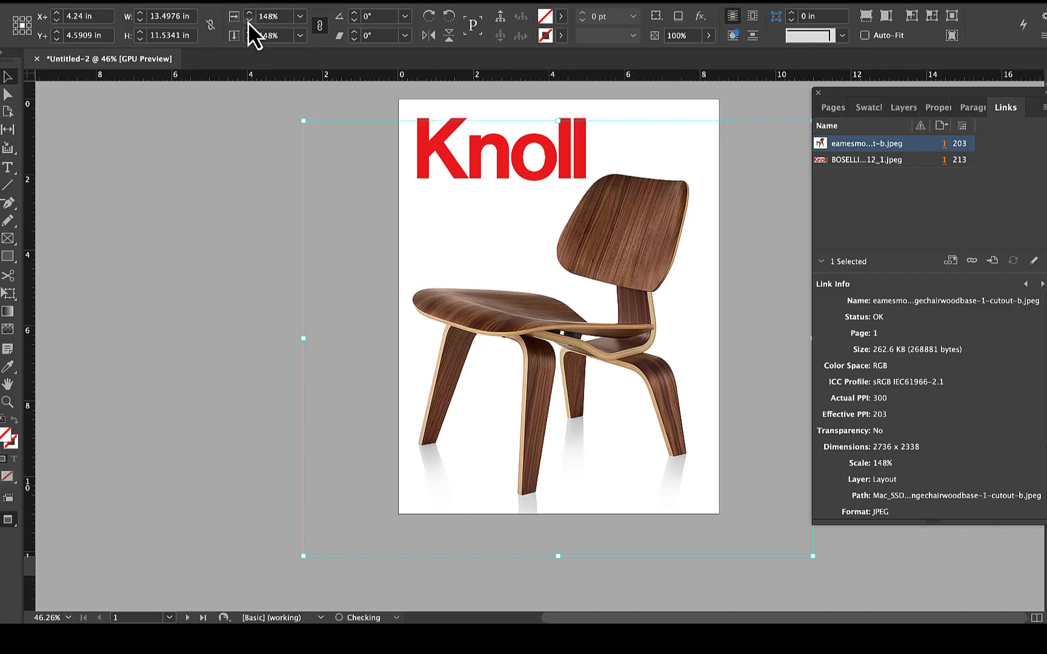
pyautogui.click(247, 22)
pyautogui.click(248, 22)
pyautogui.click(248, 21)
pyautogui.click(247, 21)
pyautogui.click(247, 22)
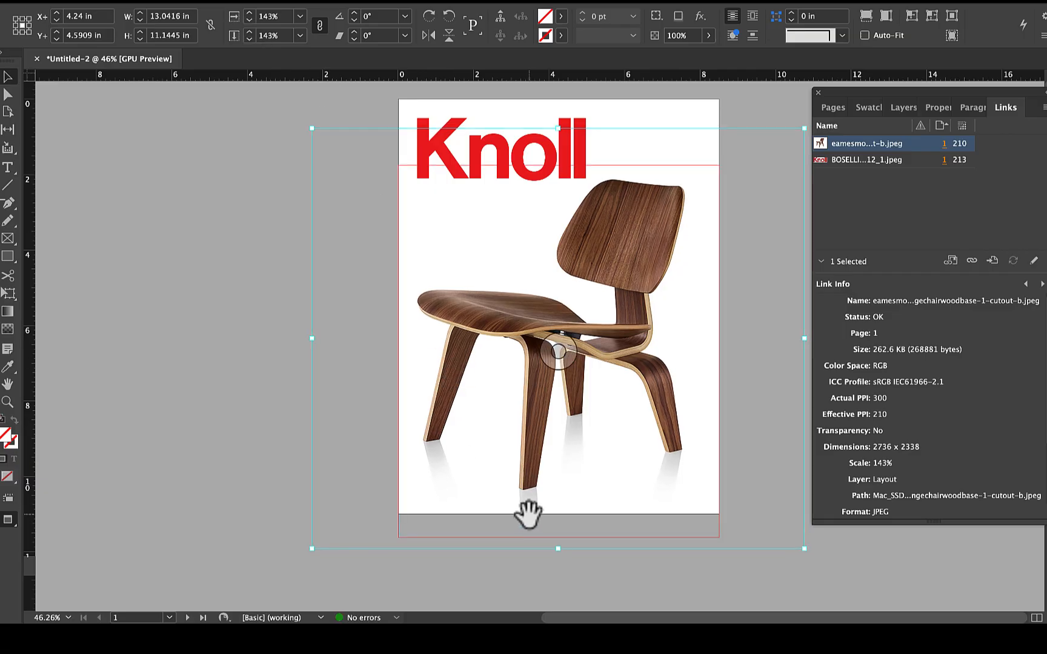
# - Nudge the chair image down about 0.07 in within its frame and deselect it
pyautogui.press('Down')
pyautogui.press('Down')
pyautogui.press('Down')
pyautogui.press('Down')
pyautogui.press('Down')
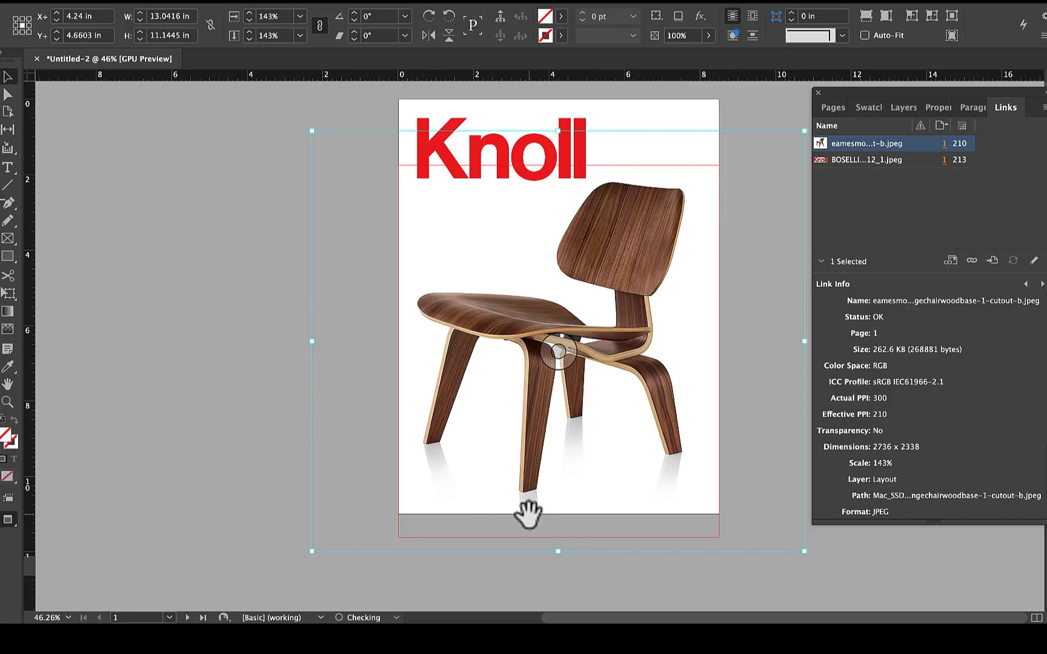
pyautogui.click(533, 528)
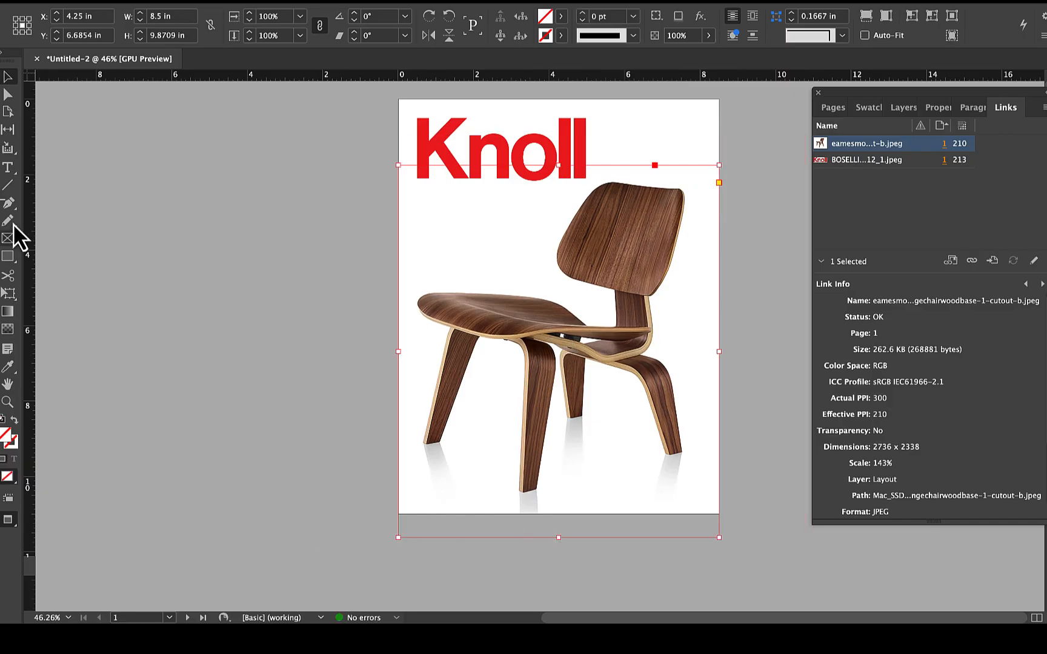
pyautogui.click(167, 251)
# - Show the guides, trim the chair frame's bottom edge to the bleed line, and preview the cover again
pyautogui.press('w')
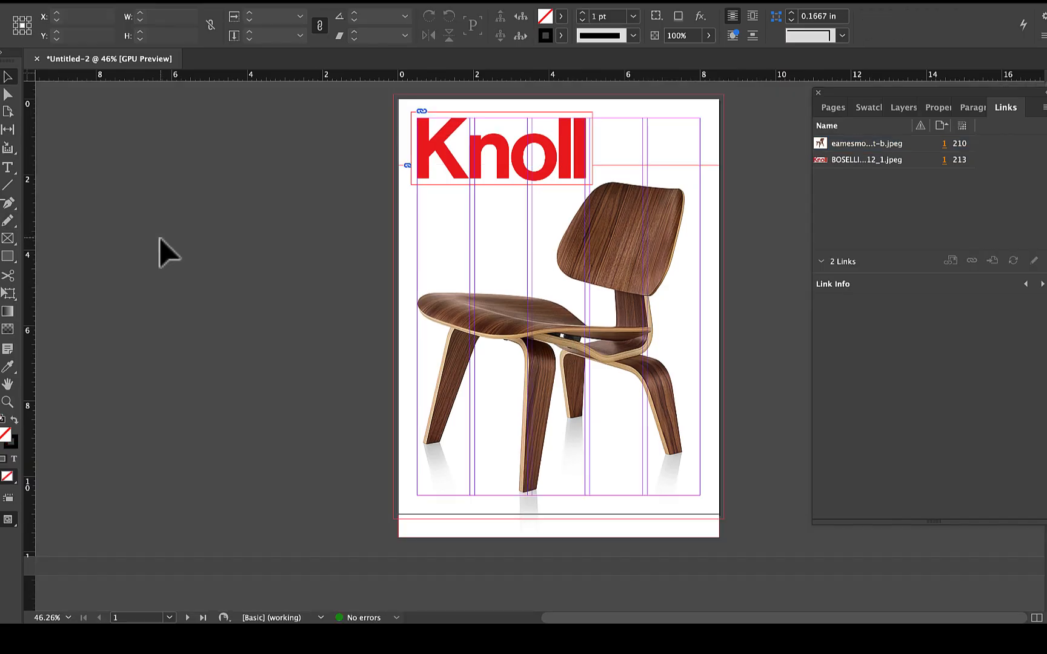
pyautogui.scroll(5, 535, 503)
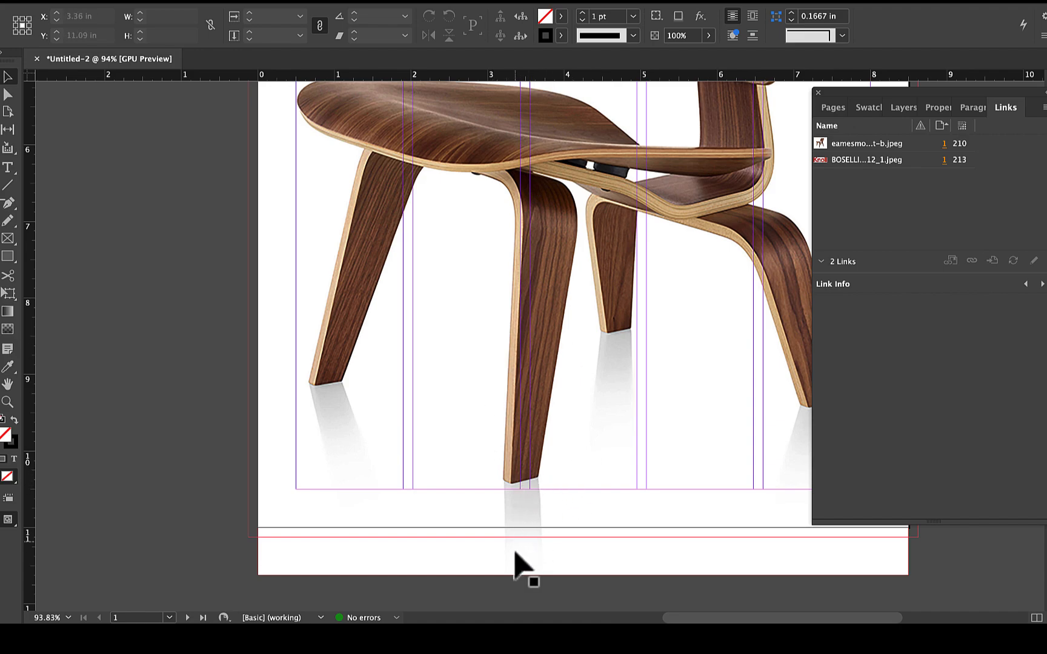
pyautogui.scroll(-6, 158, 463)
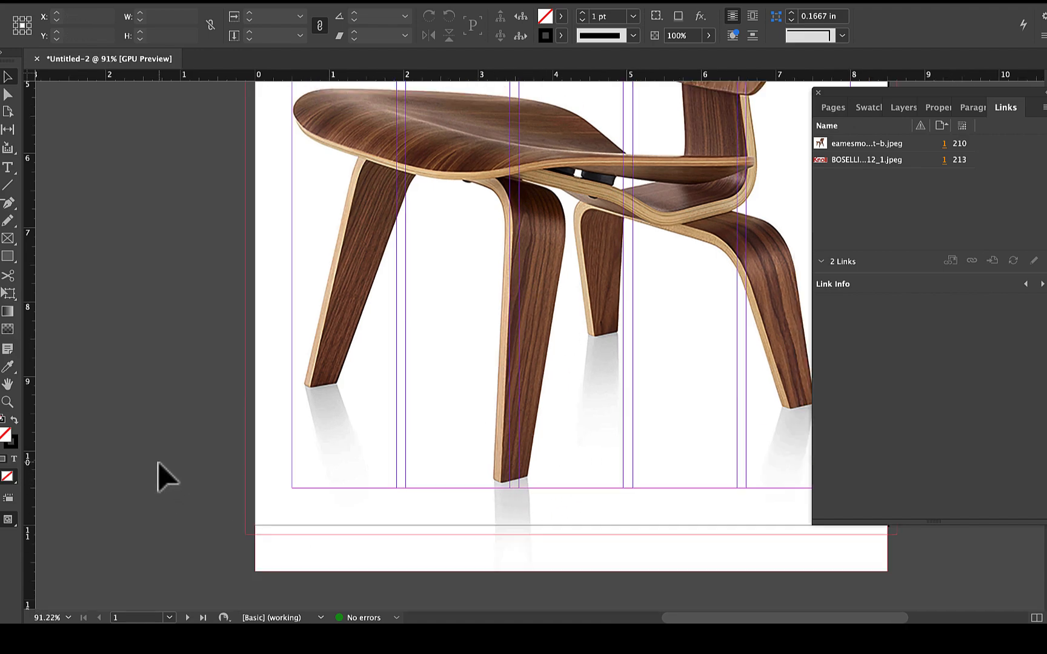
pyautogui.click(561, 510)
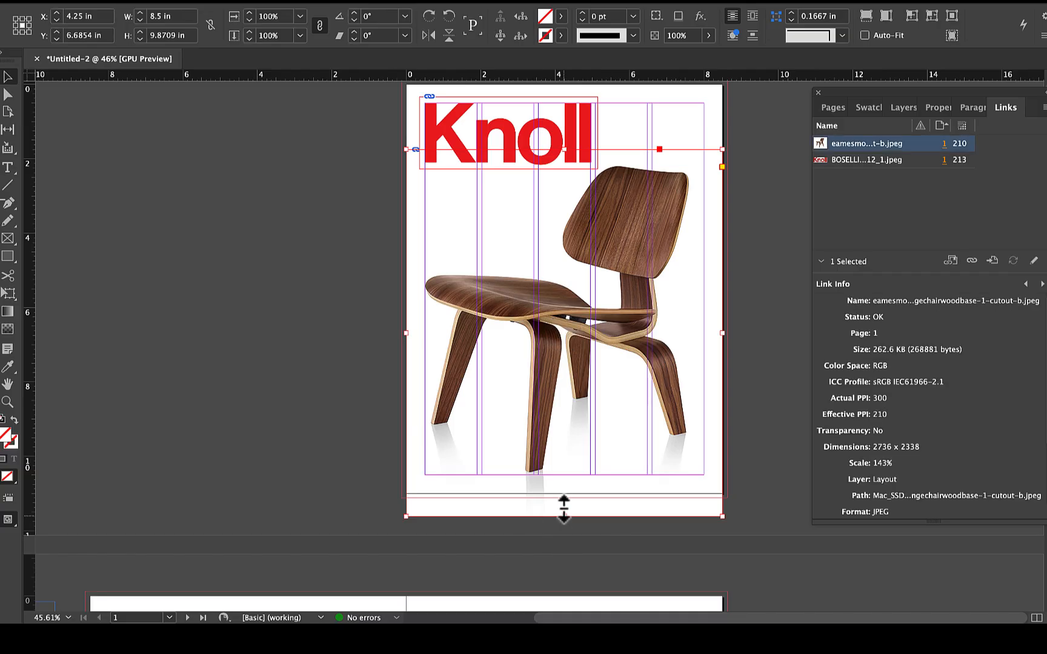
pyautogui.click(554, 539)
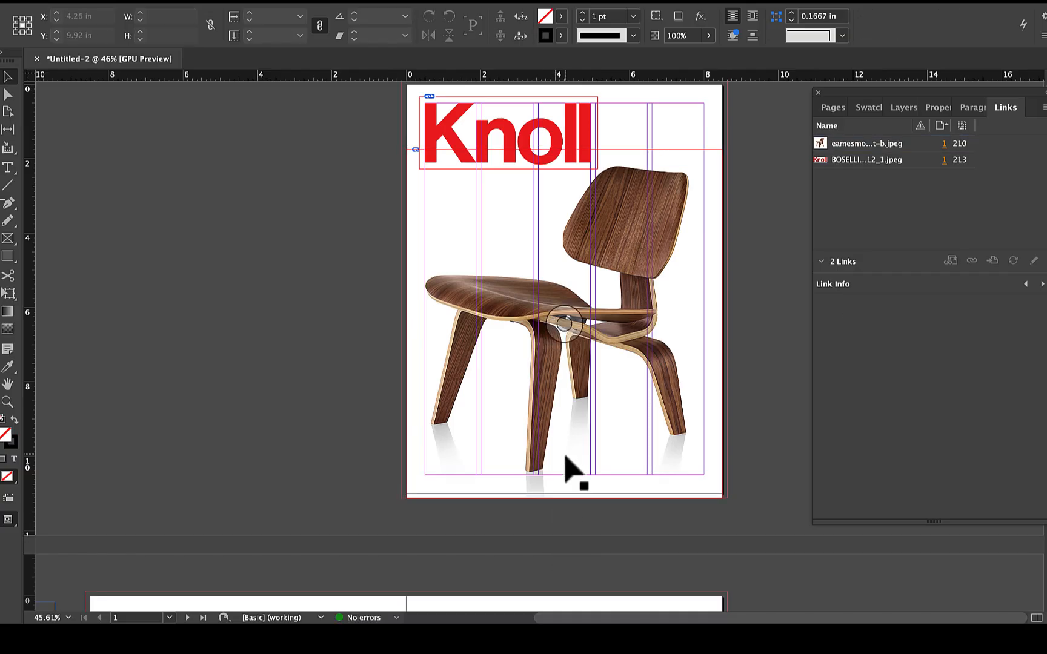
pyautogui.press('w')
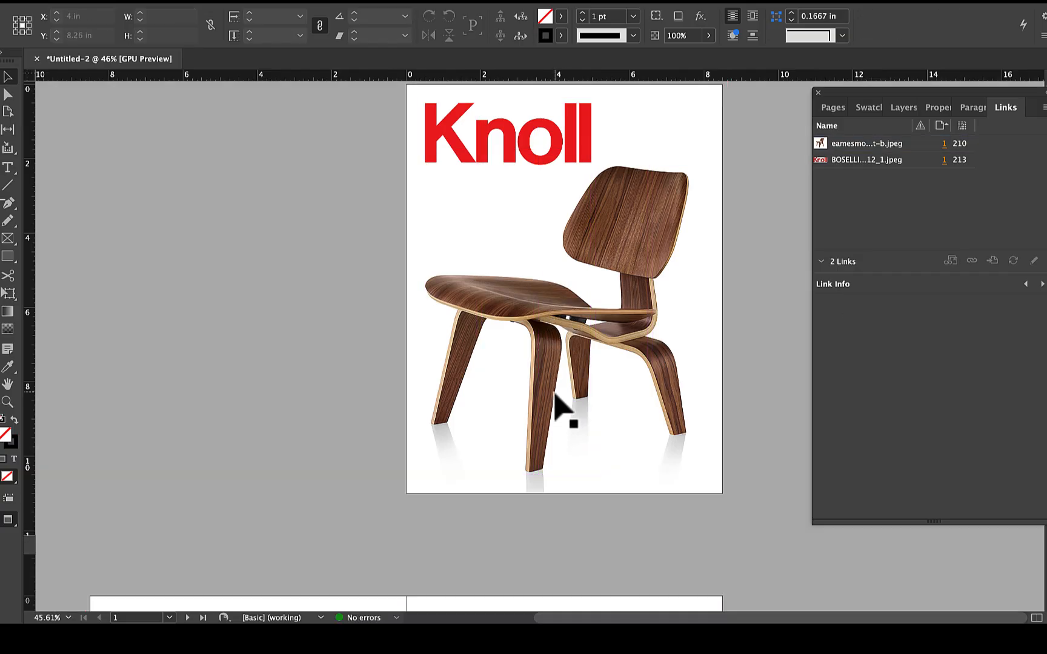
# - Scale the chair image inside its frame down to 139% and deselect it
pyautogui.click(616, 244)
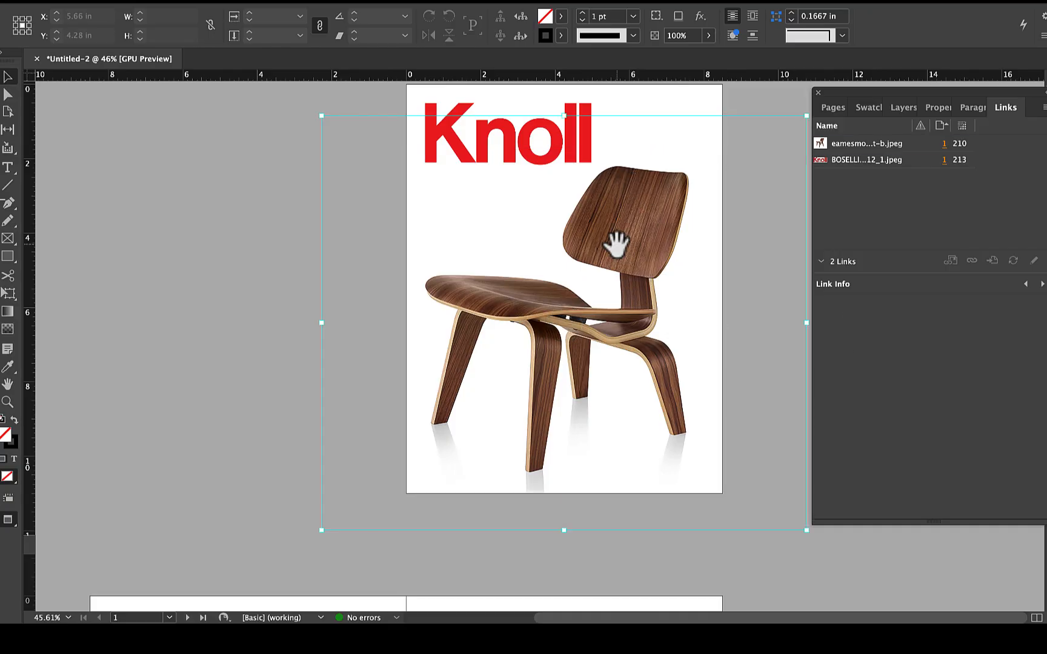
pyautogui.click(247, 21)
pyautogui.click(248, 22)
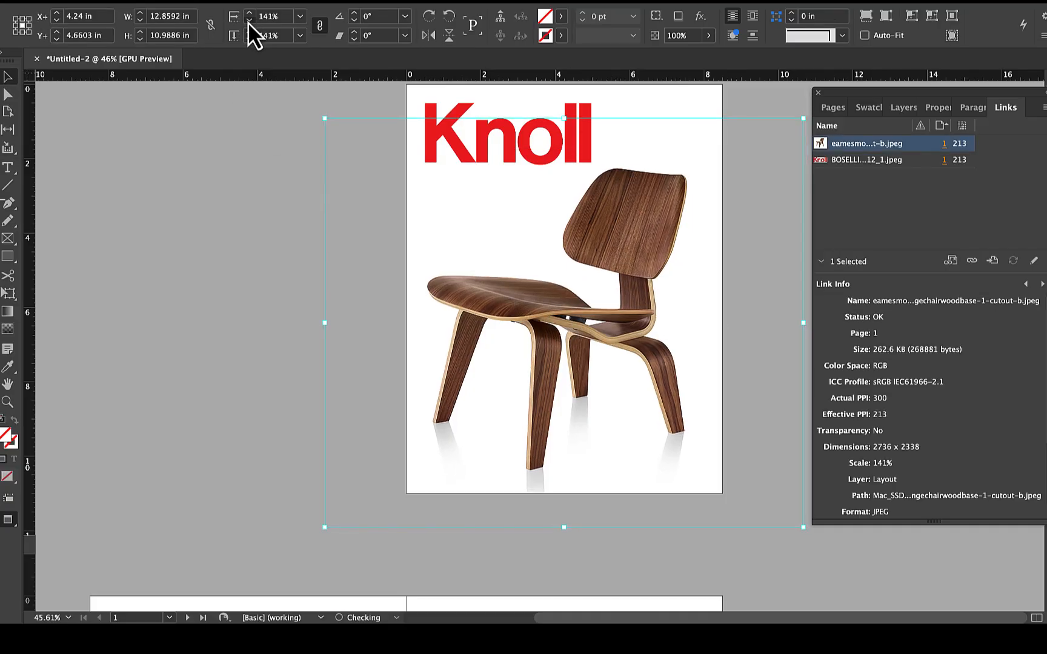
pyautogui.click(248, 22)
pyautogui.click(248, 22)
pyautogui.click(248, 22)
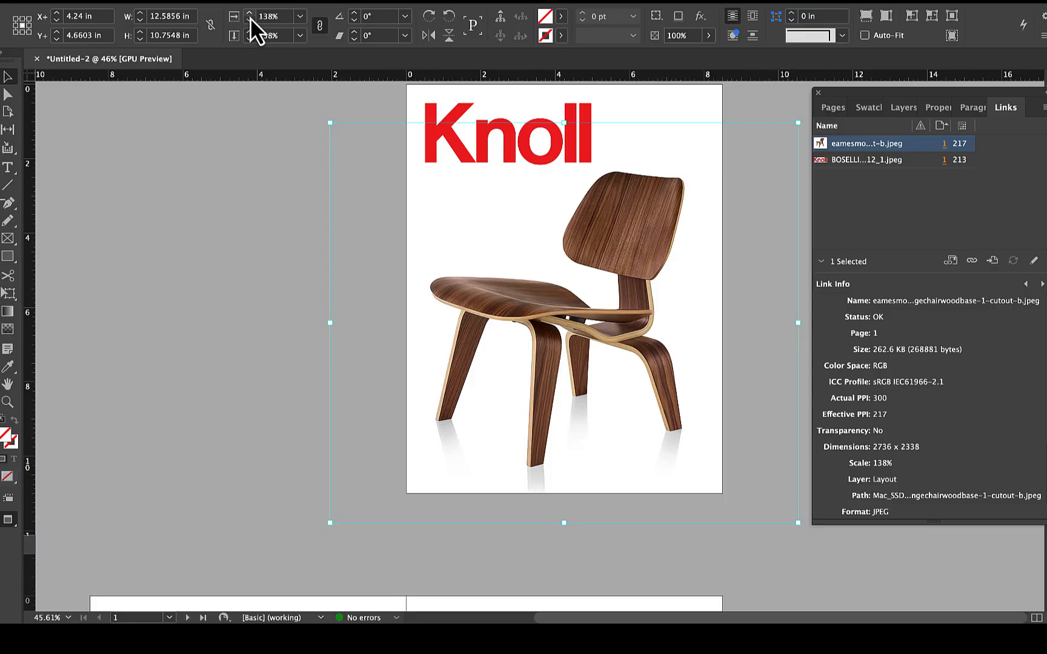
pyautogui.click(248, 17)
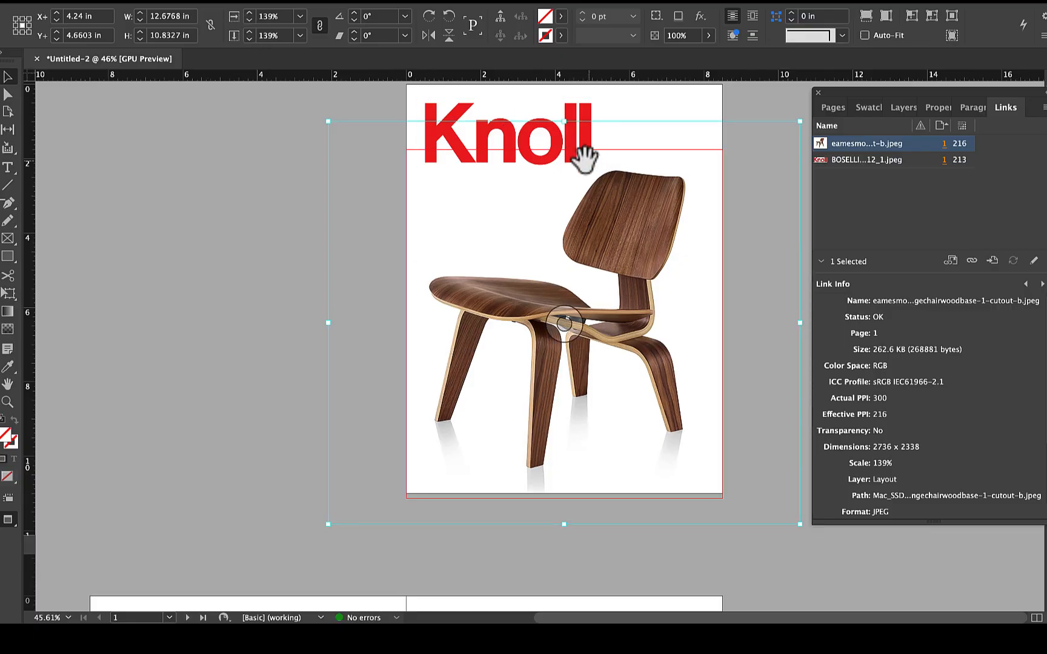
pyautogui.press('super+shift+a')
# - Move the first designer's name from the pasteboard copy into a new text frame across the first three columns at the top of page 2
pyautogui.press('w')
pyautogui.scroll(-10, 436, 446)
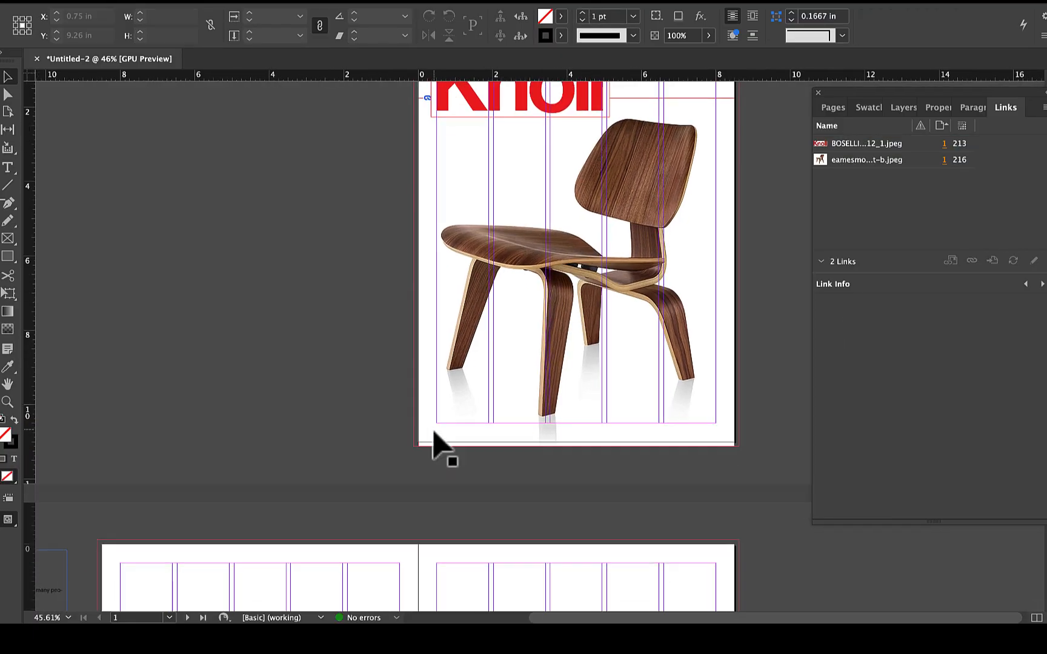
pyautogui.scroll(-1, 435, 447)
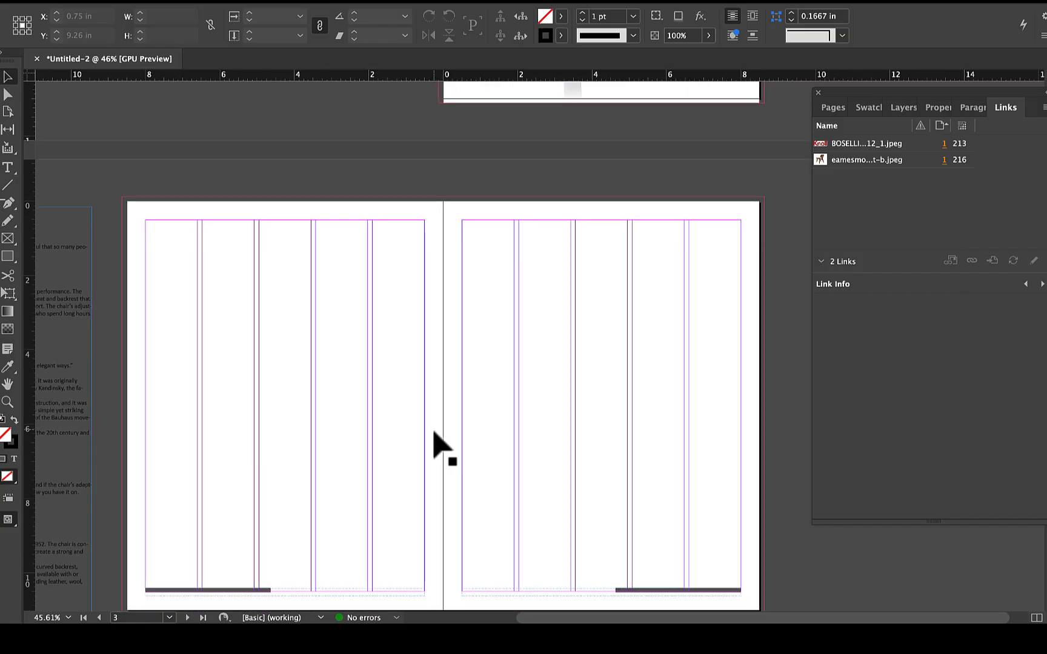
pyautogui.hscroll(-5, 435, 447)
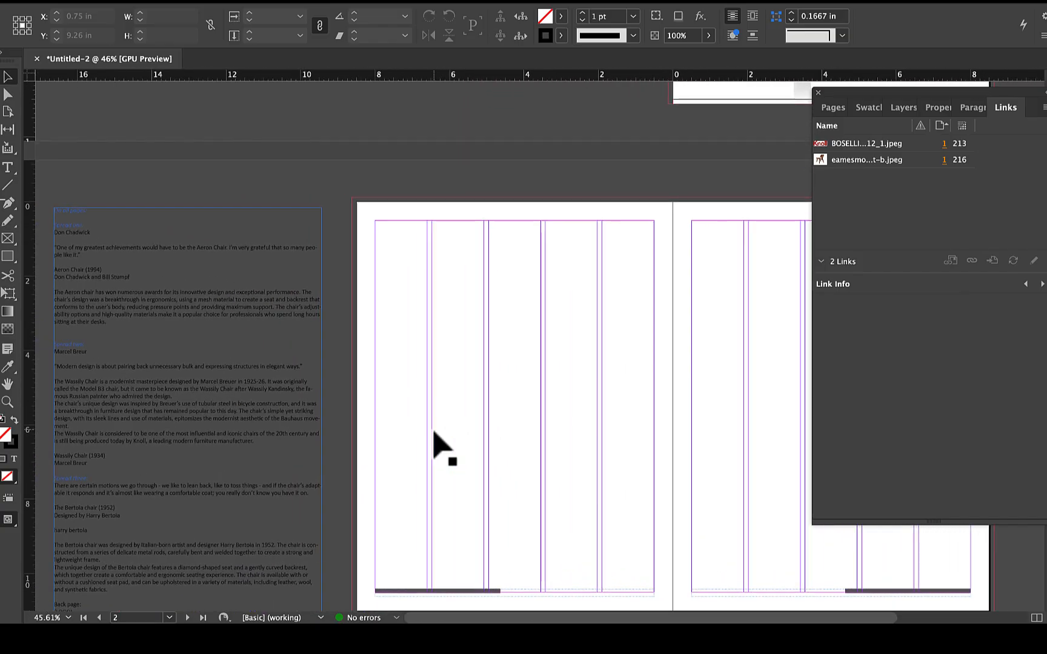
pyautogui.click(235, 311)
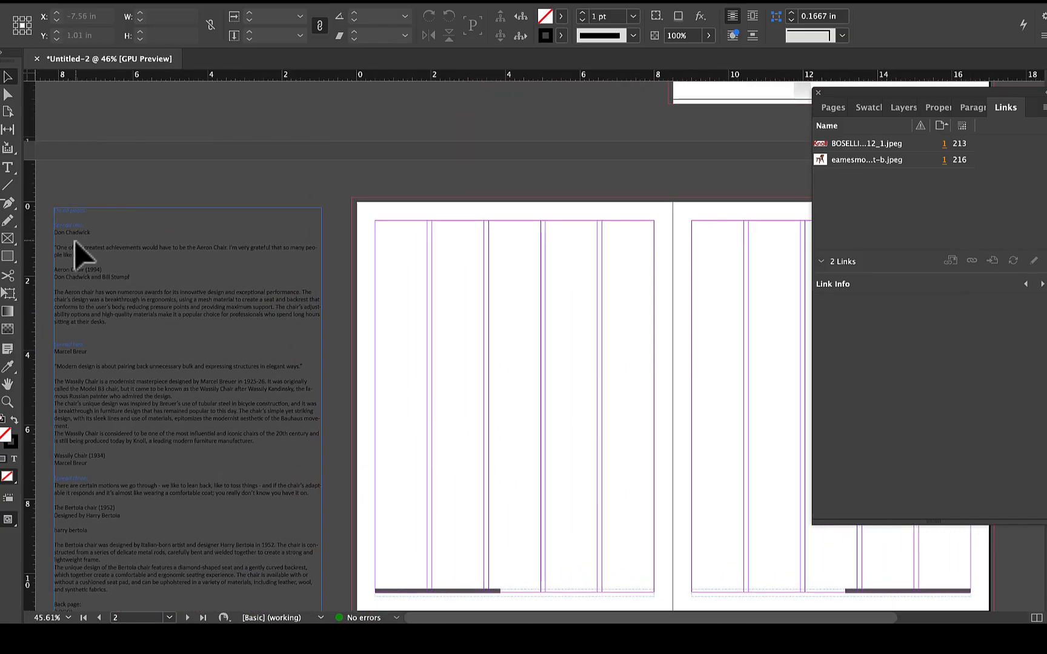
pyautogui.click(7, 169)
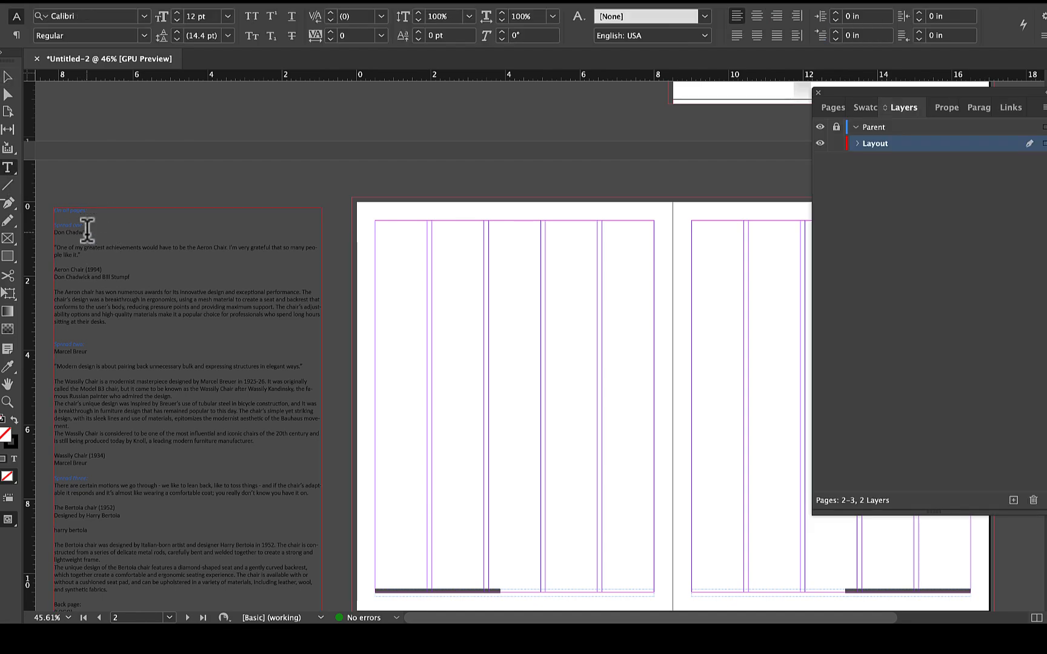
pyautogui.tripleClick(88, 230)
pyautogui.hotkey('ctrl', 'c')
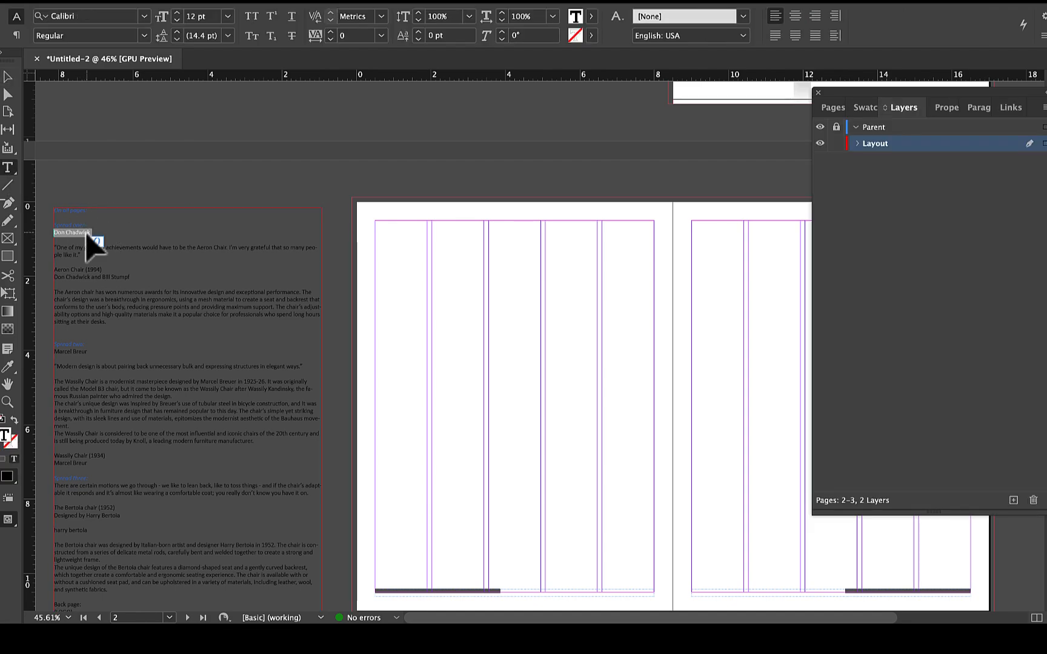
pyautogui.press('BackSpace')
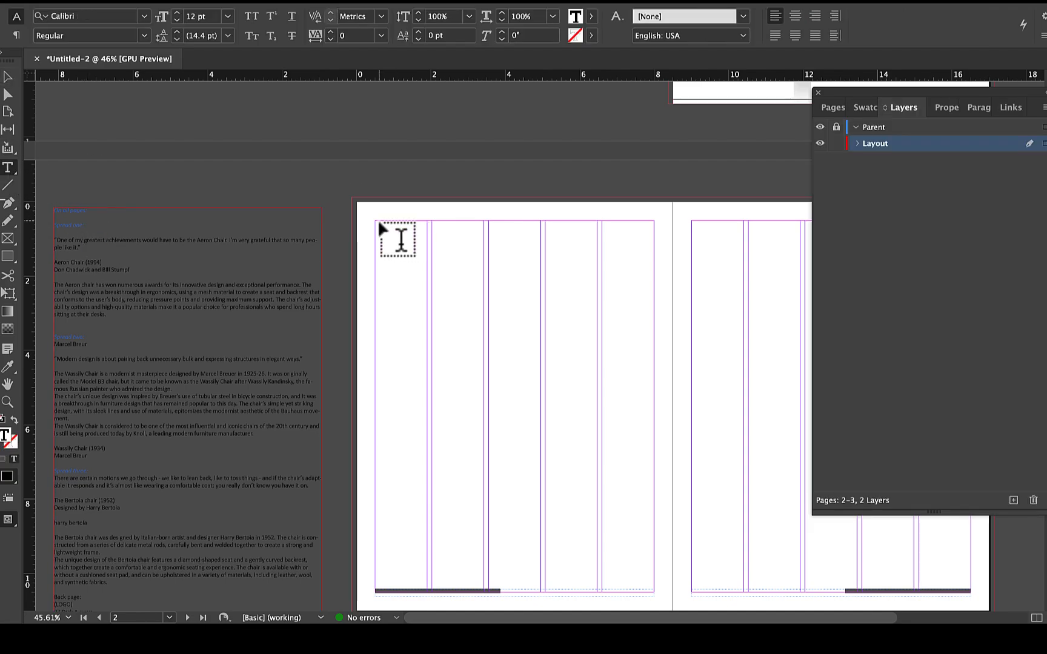
pyautogui.moveTo(375, 222); pyautogui.dragTo(541, 255)
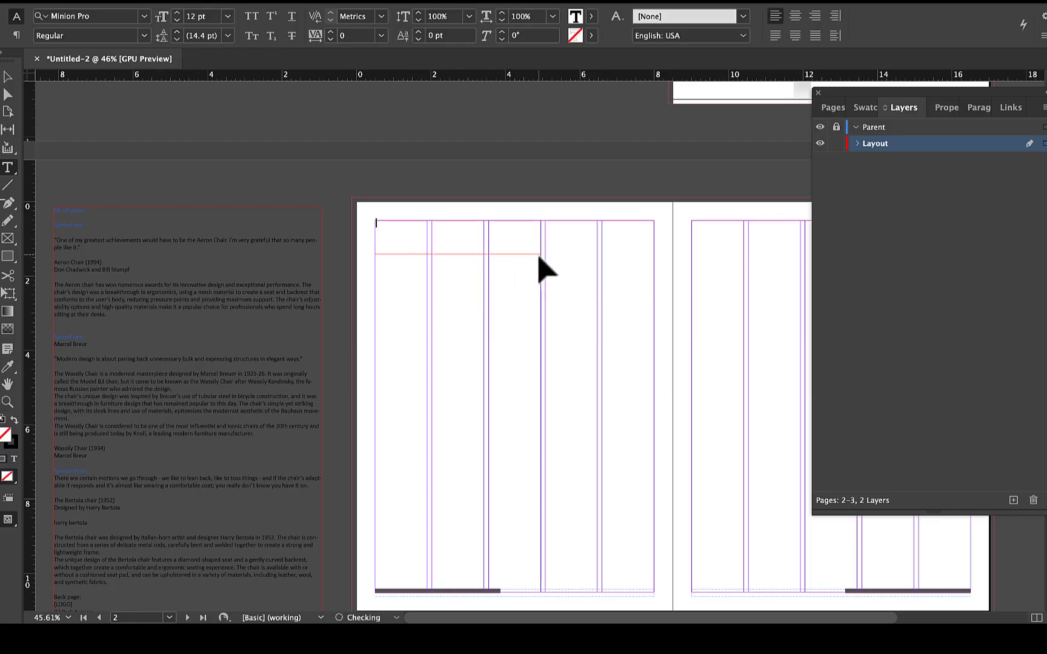
pyautogui.hotkey('ctrl', 'v')
pyautogui.press('Return')
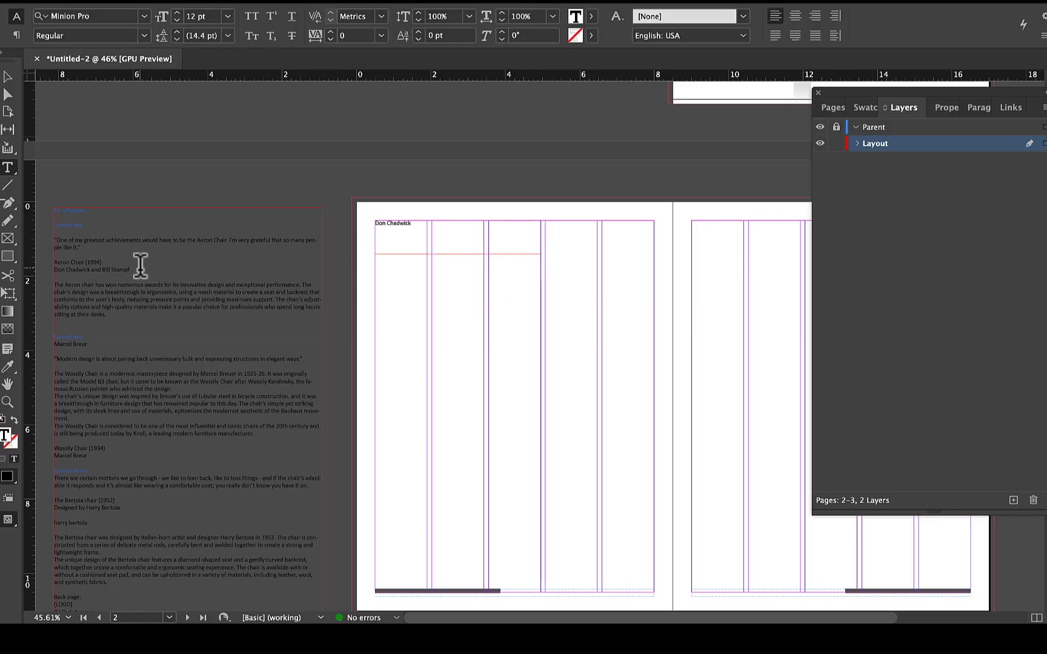
# - Move the "Aeron Chair (1994)" caption and its designer credit from the pasteboard copy into a new text frame low in page 2's fourth column
pyautogui.moveTo(131, 270); pyautogui.dragTo(67, 261)
pyautogui.hotkey('ctrl', 'x')
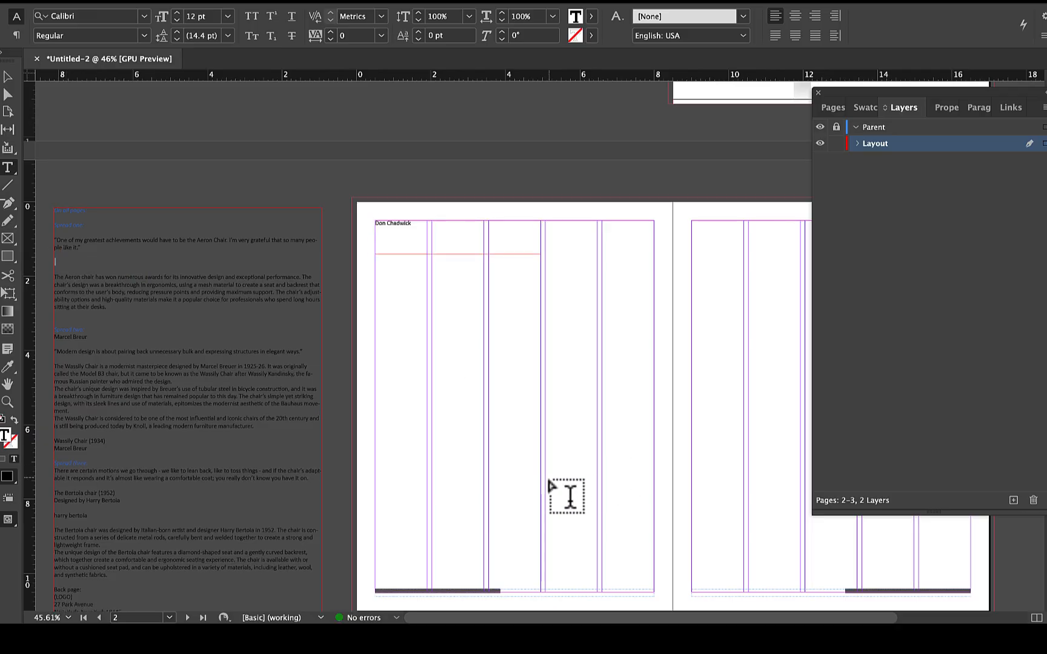
pyautogui.moveTo(564, 485); pyautogui.dragTo(634, 524)
pyautogui.hotkey('ctrl', 'v')
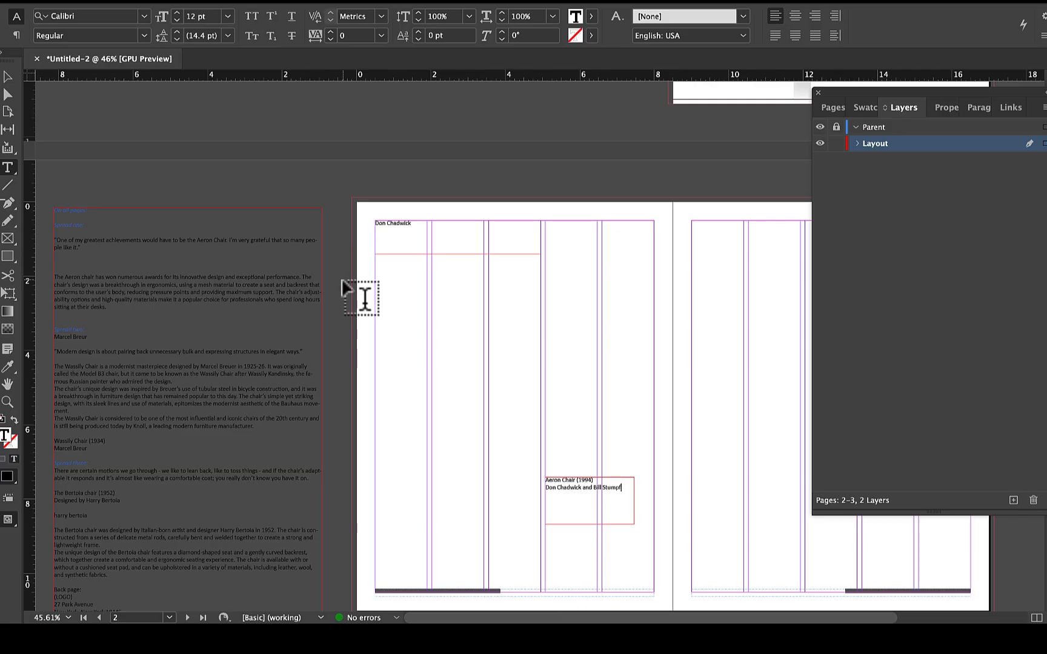
# - Set the designer's name at the top of page 2 in ITC Avant Garde Gothic Pro, all caps, at 16 pt
pyautogui.scroll(-1, 493, 386)
pyautogui.hscroll(4, 493, 385)
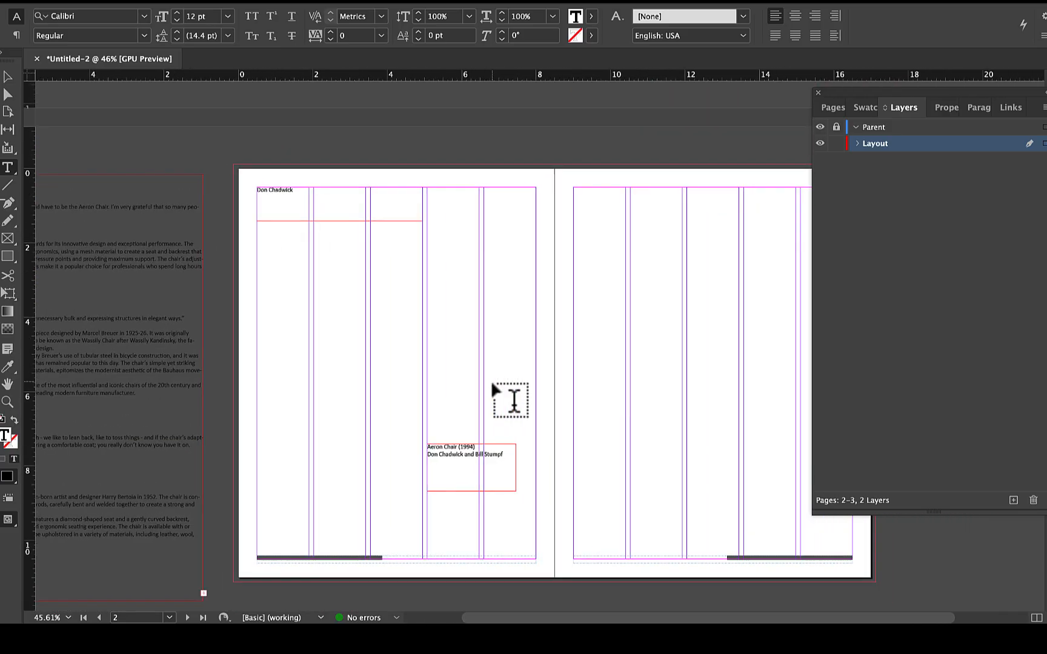
pyautogui.scroll(-1, 492, 384)
pyautogui.hscroll(1, 492, 384)
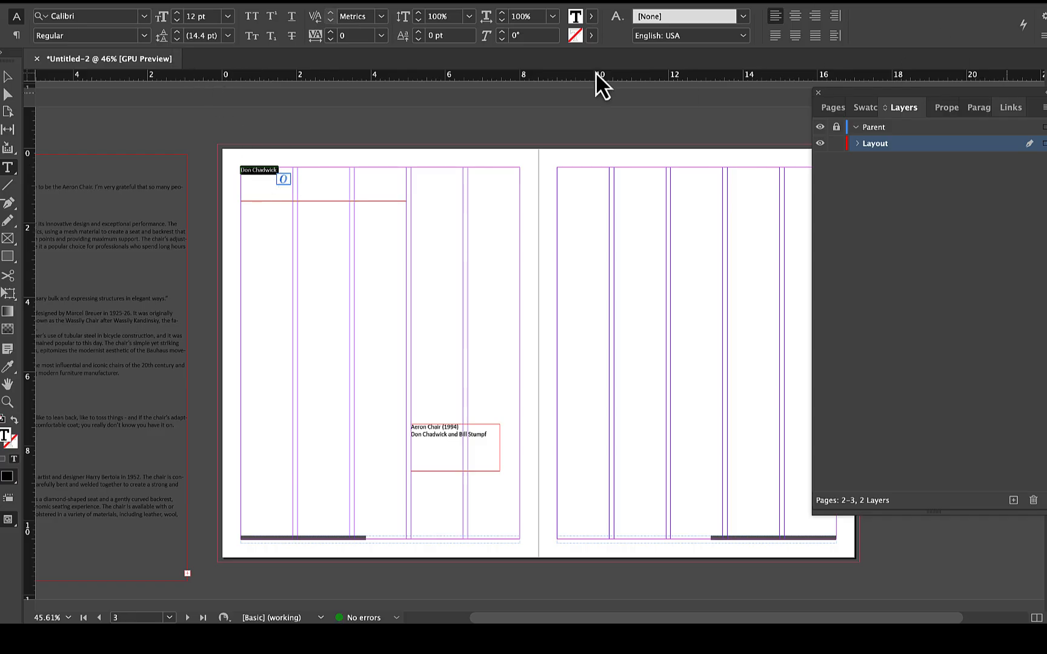
pyautogui.click(144, 16)
pyautogui.scroll(1, 140, 236)
pyautogui.scroll(20, 141, 237)
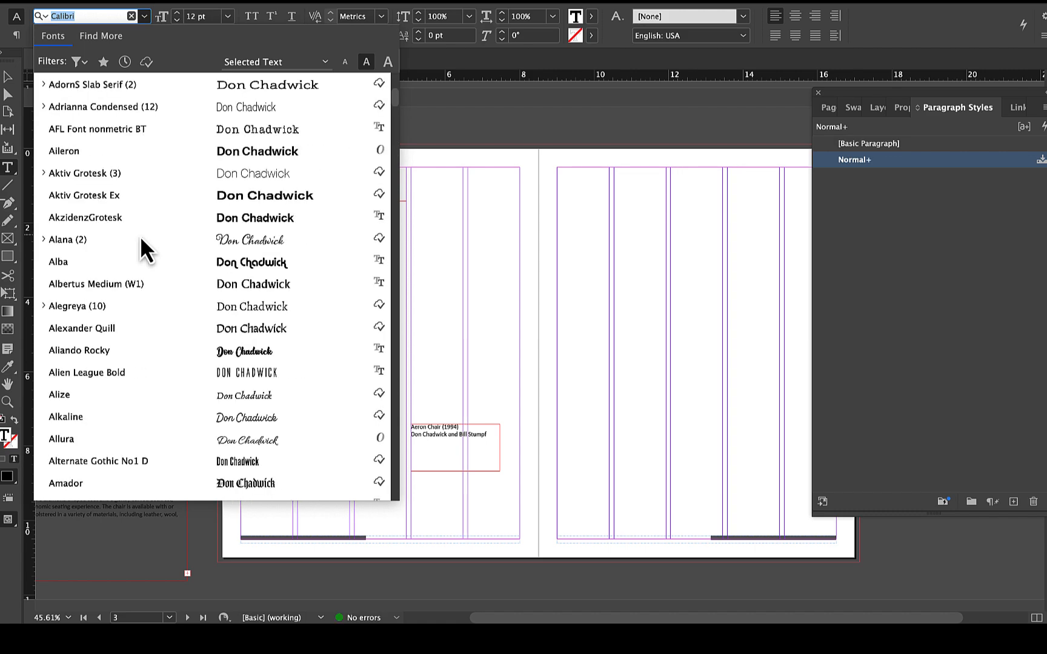
pyautogui.click(131, 84)
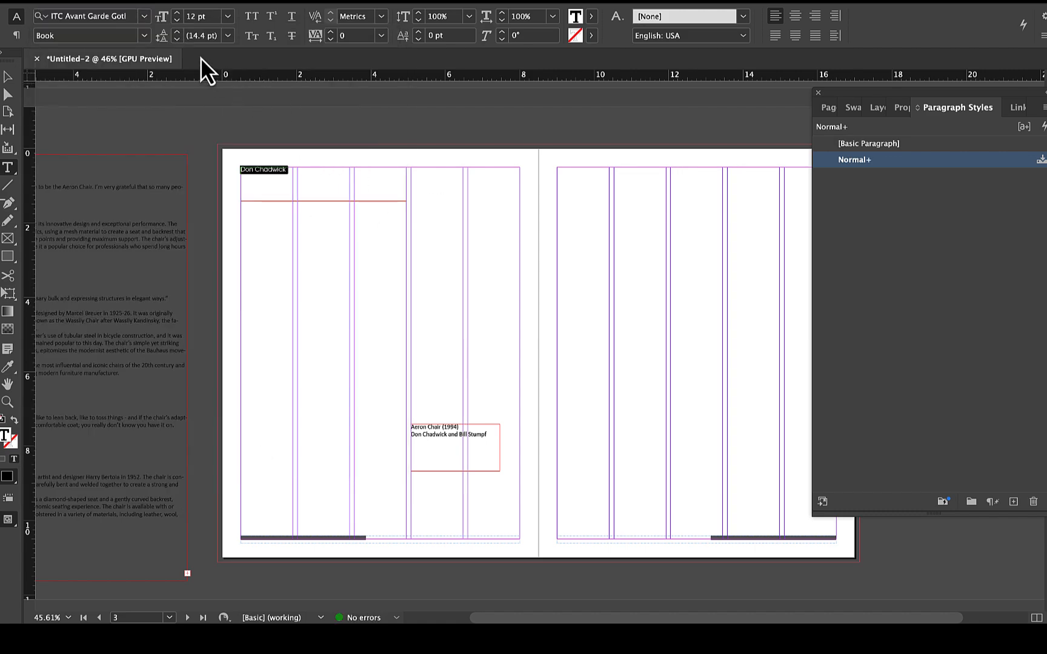
pyautogui.click(253, 15)
pyautogui.click(177, 13)
pyautogui.click(177, 13)
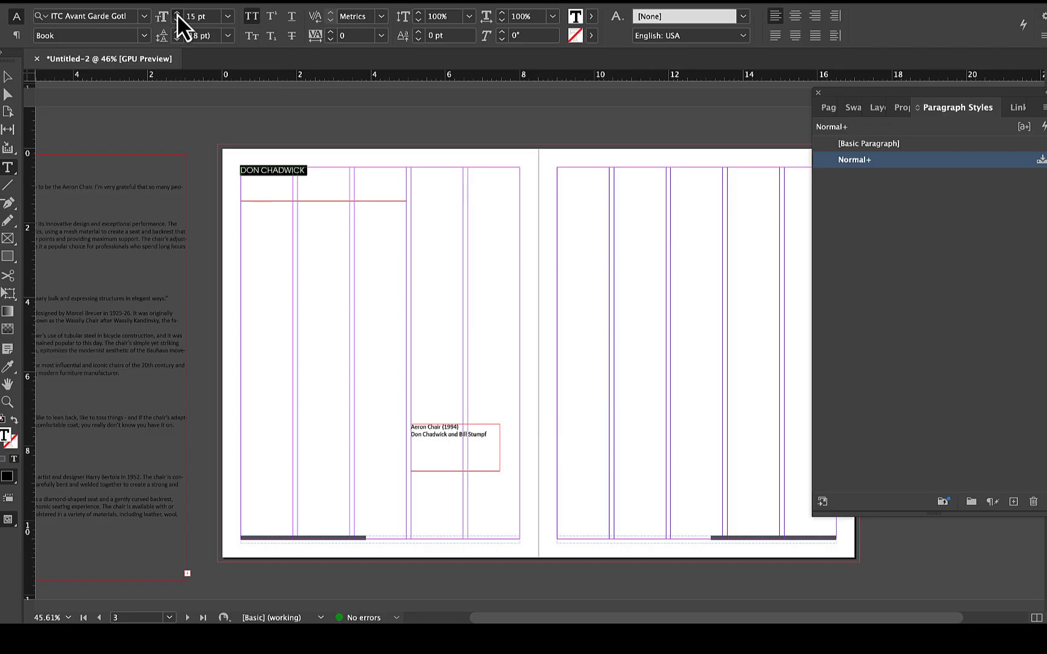
pyautogui.click(177, 14)
# - Make the designer's name Bold and set its tracking to 200
pyautogui.click(145, 37)
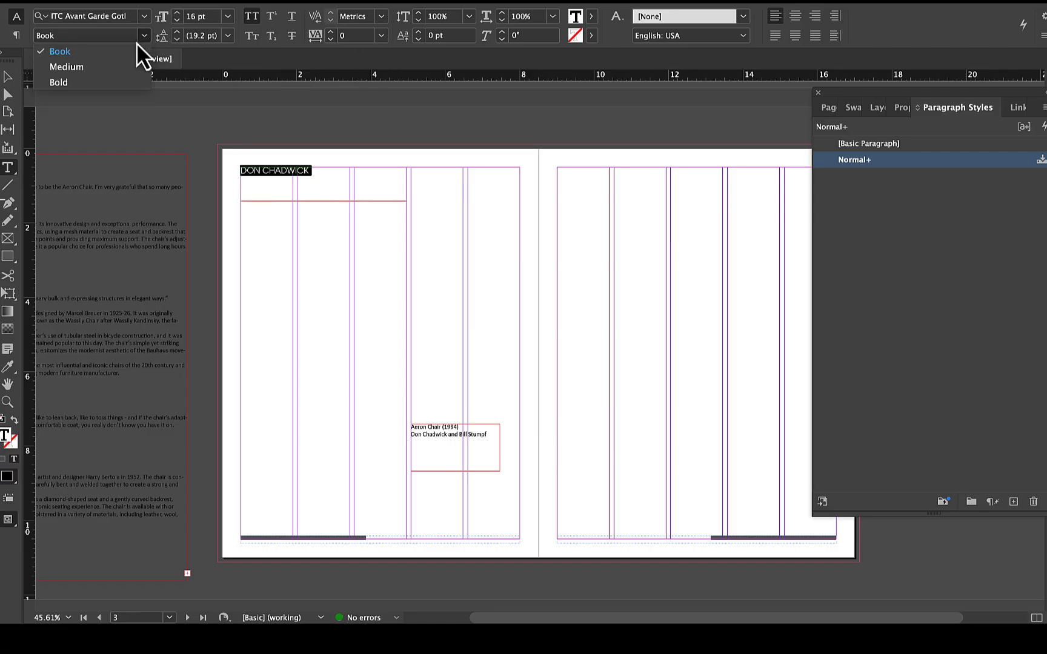
pyautogui.click(110, 83)
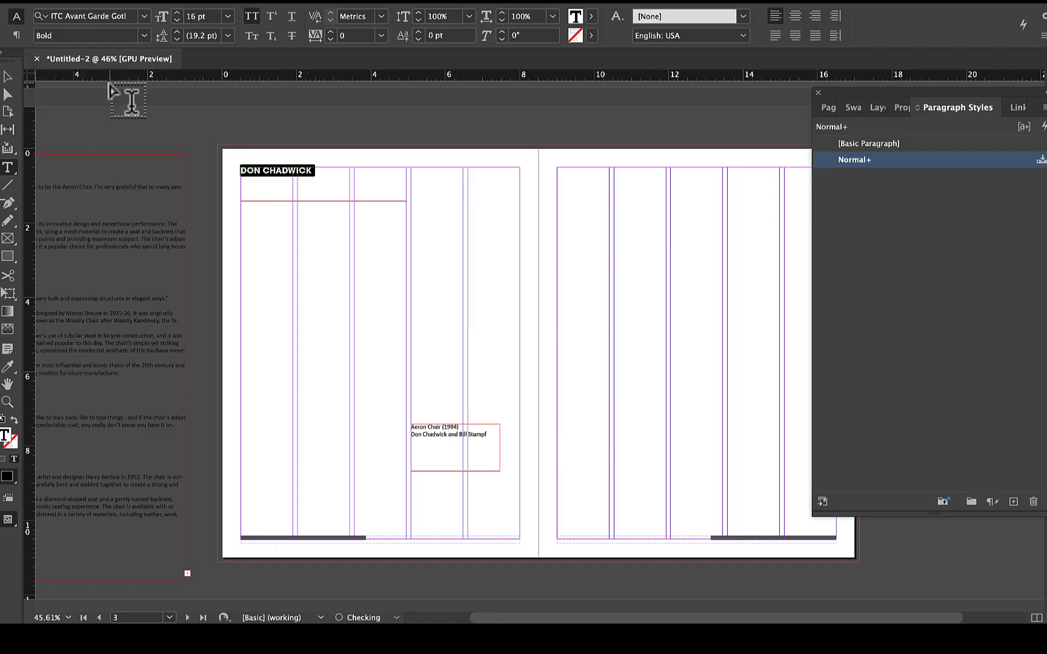
pyautogui.click(381, 35)
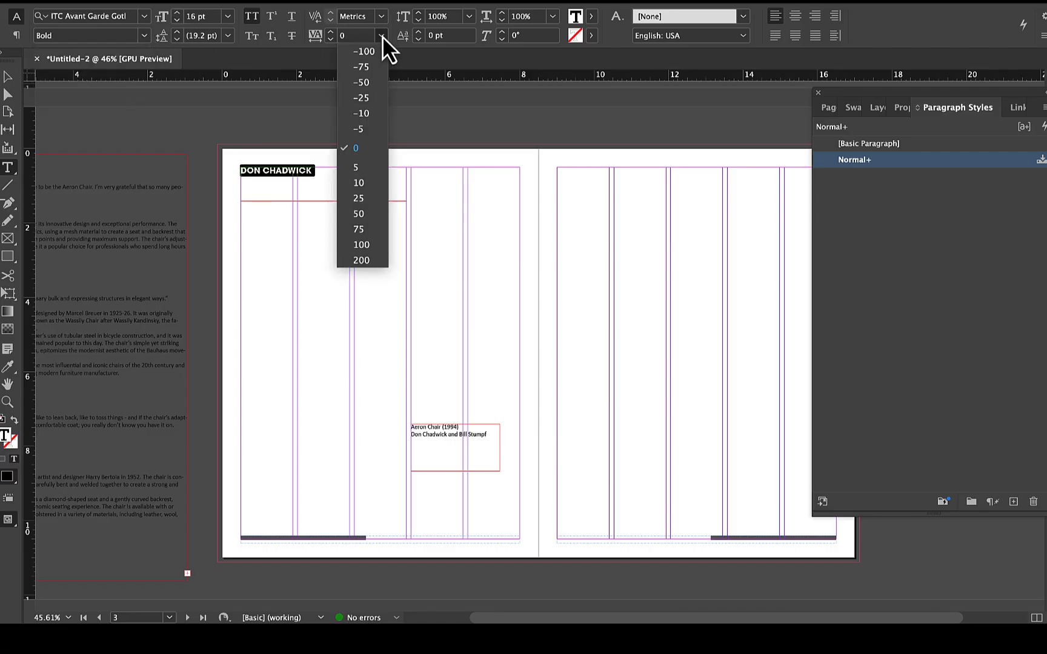
pyautogui.click(361, 260)
# - Shrink the designer name's text frame to about 3.16 by 0.63 in and deselect it
pyautogui.click(8, 78)
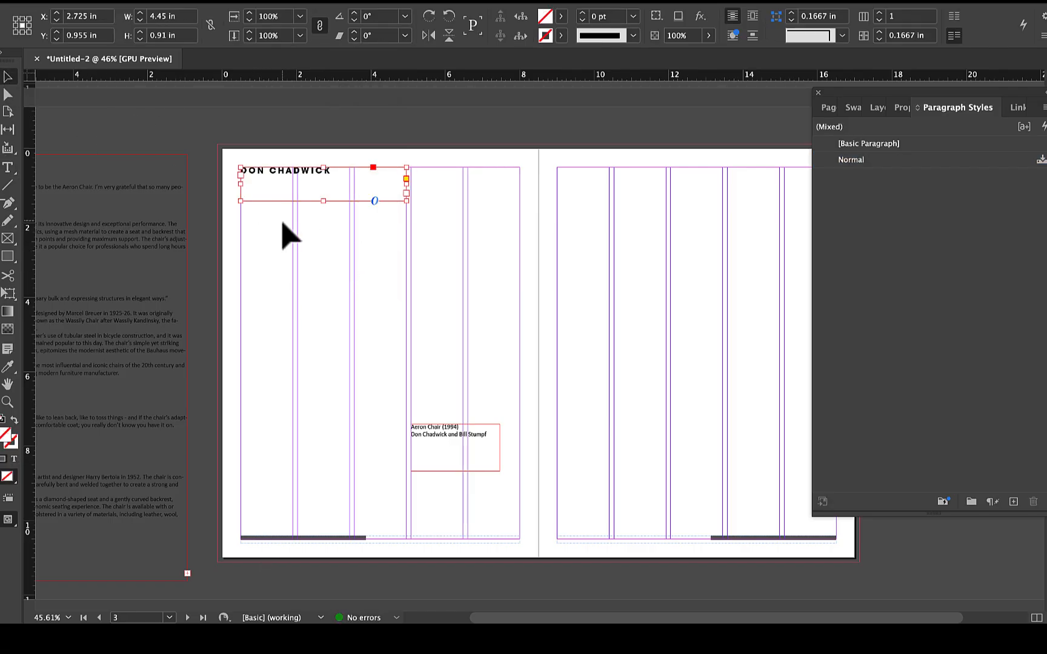
pyautogui.moveTo(406, 200); pyautogui.dragTo(358, 191)
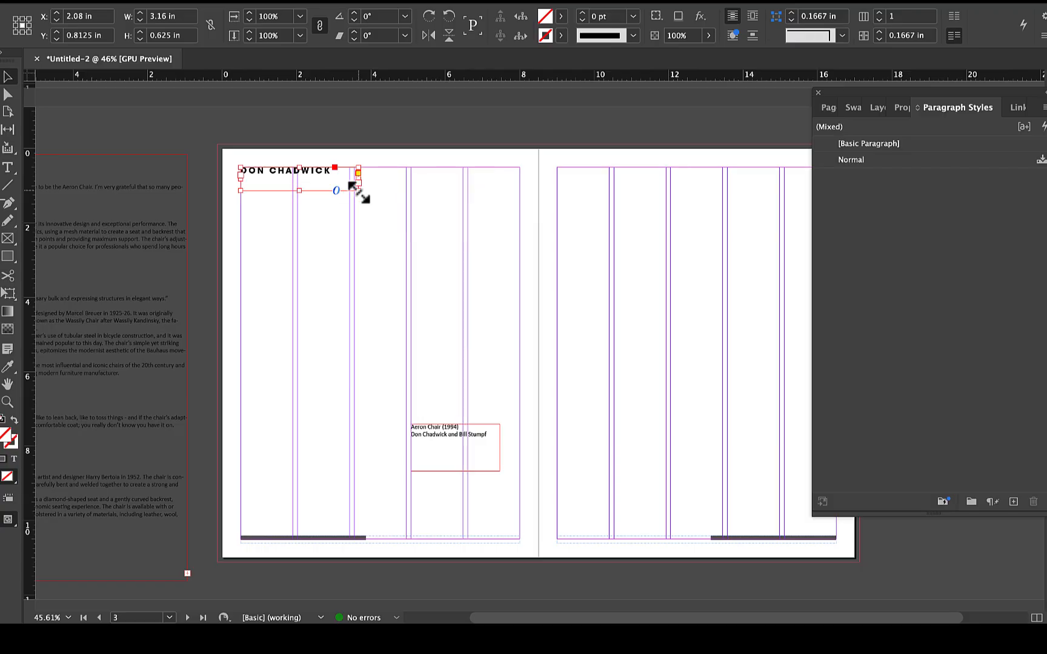
pyautogui.keyDown('alt'); pyautogui.scroll(2, 330, 225); pyautogui.keyUp('alt')
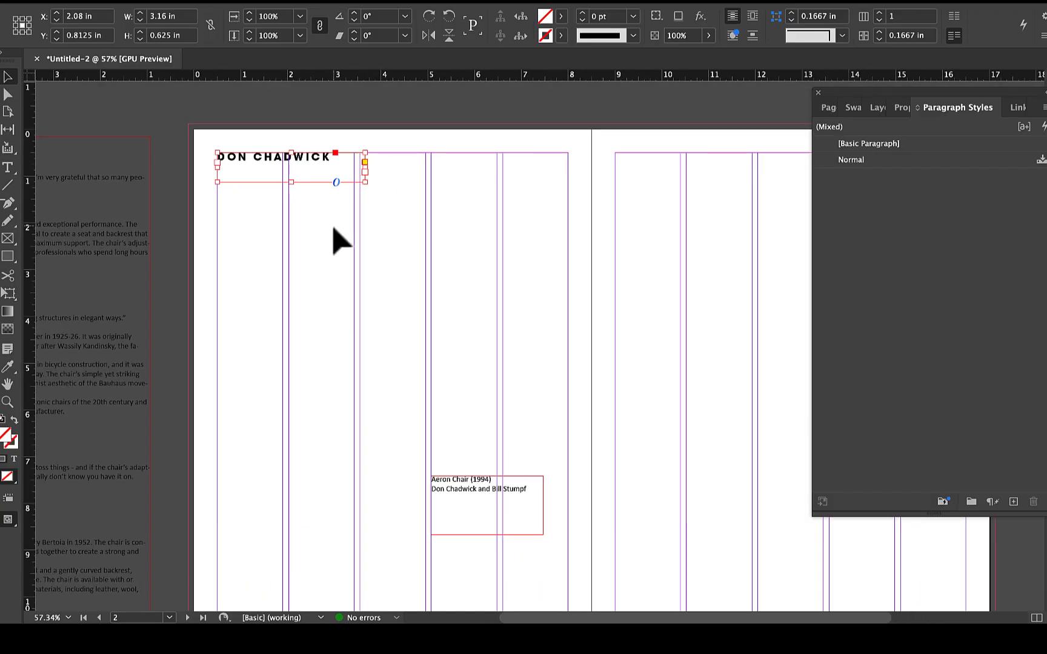
pyautogui.click(306, 222)
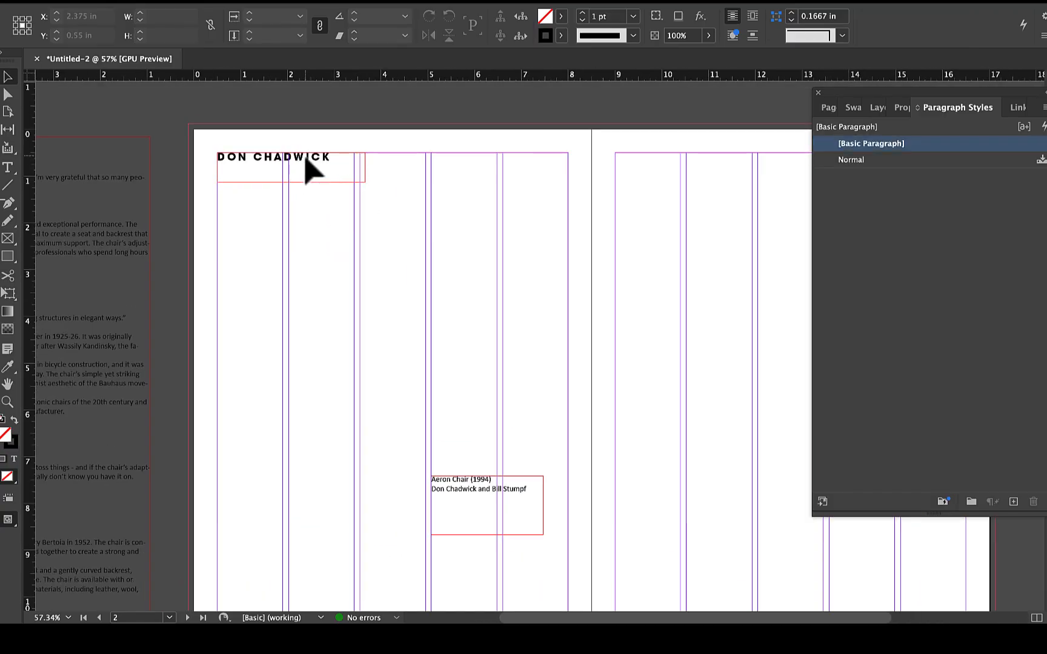
pyautogui.moveTo(306, 160)
pyautogui.mouseDown()
pyautogui.moveTo(326, 173)
pyautogui.moveTo(308, 163)
pyautogui.mouseUp()
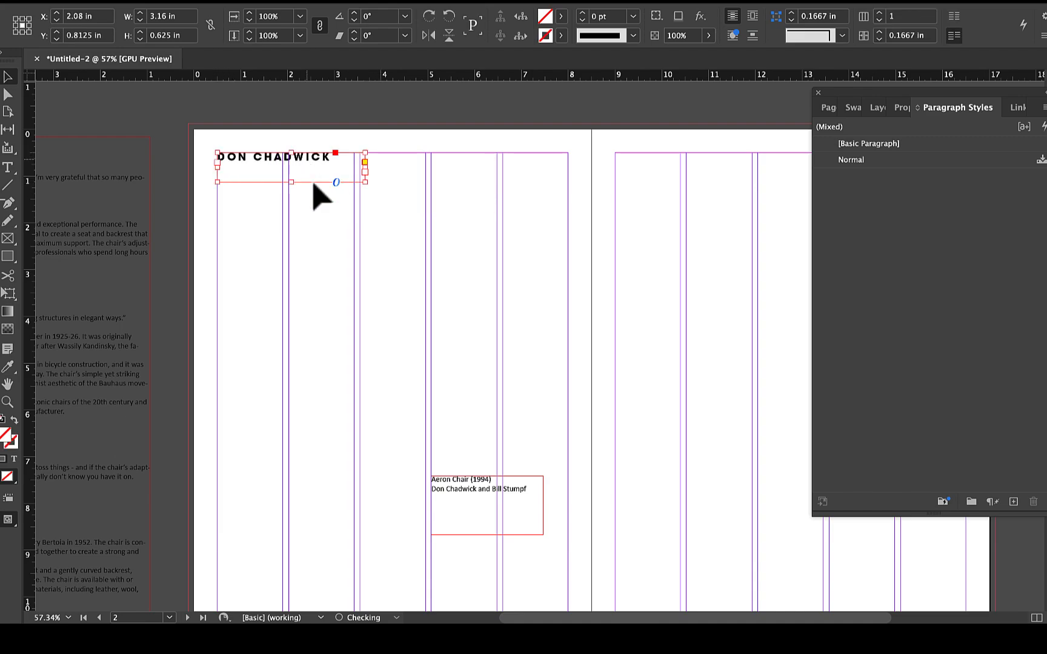
pyautogui.click(333, 264)
pyautogui.scroll(-4, 333, 264)
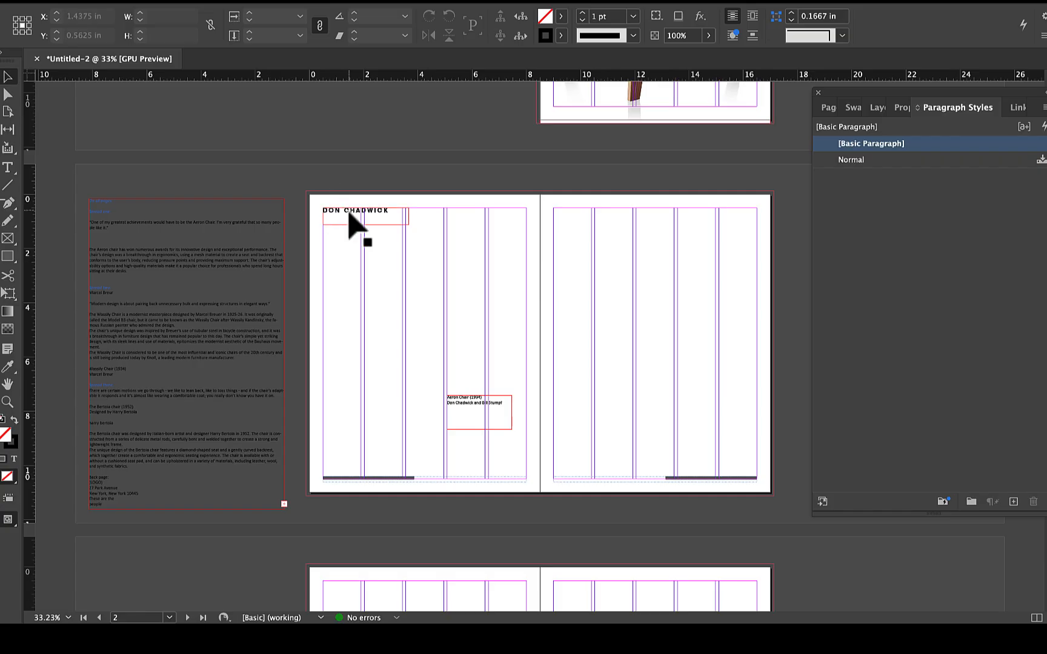
pyautogui.moveTo(349, 213)
pyautogui.mouseDown()
pyautogui.moveTo(443, 243)
pyautogui.moveTo(351, 220)
pyautogui.mouseUp()
pyautogui.click(369, 298)
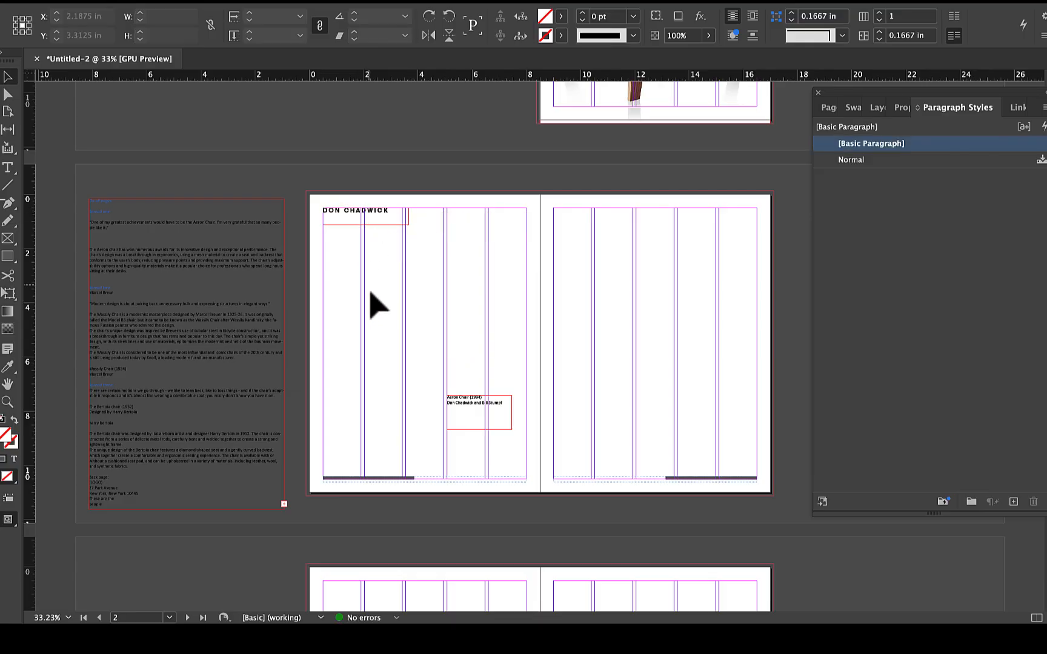
# - Create a paragraph style called "Designer Name" from the formatted designer's name and apply it to that text
pyautogui.doubleClick(381, 217)
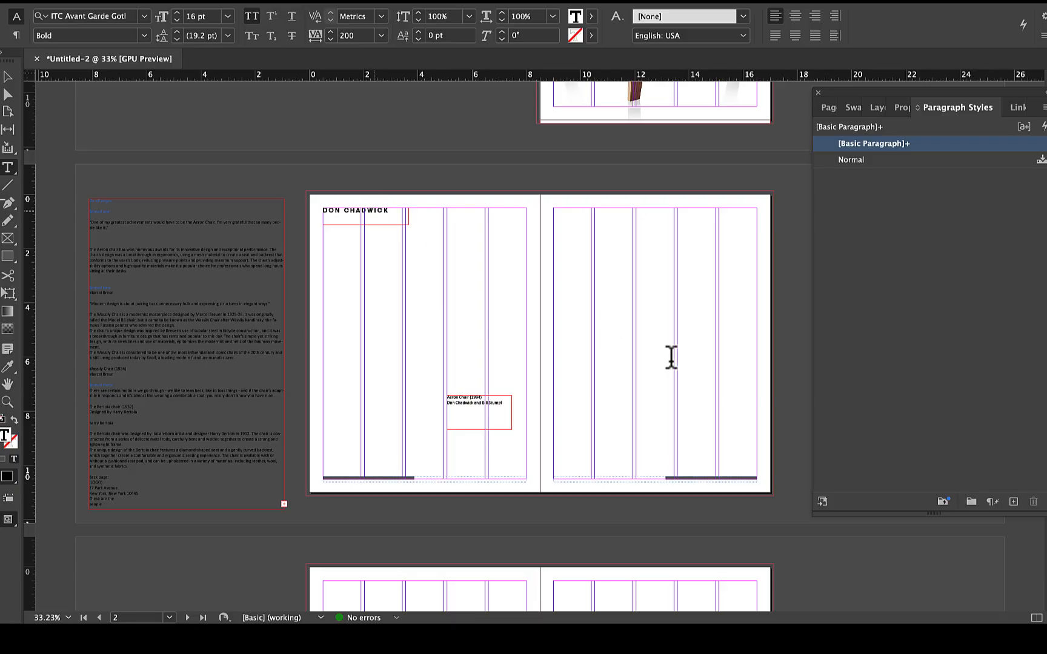
pyautogui.press('super+a')
pyautogui.click(851, 160)
pyautogui.click(1013, 502)
pyautogui.doubleClick(867, 176)
pyautogui.write('Designer Name')
pyautogui.press('Return')
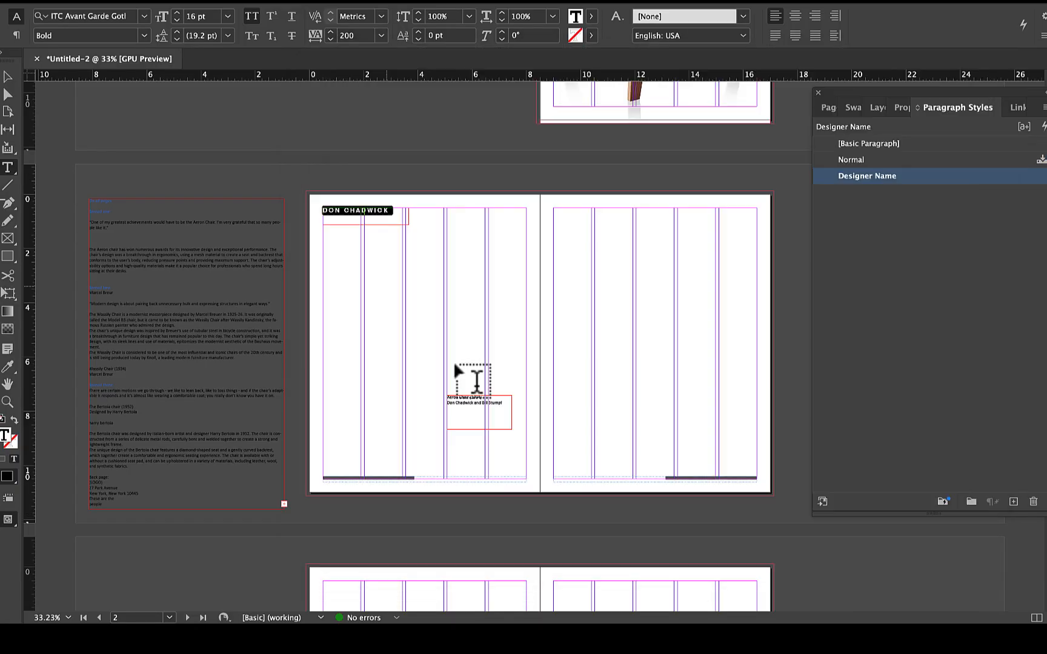
# - Set both lines of the "Aeron Chair (1994)" caption in ITC Avant Garde Gothic Pro Medium at 10 pt
pyautogui.scroll(4, 477, 385)
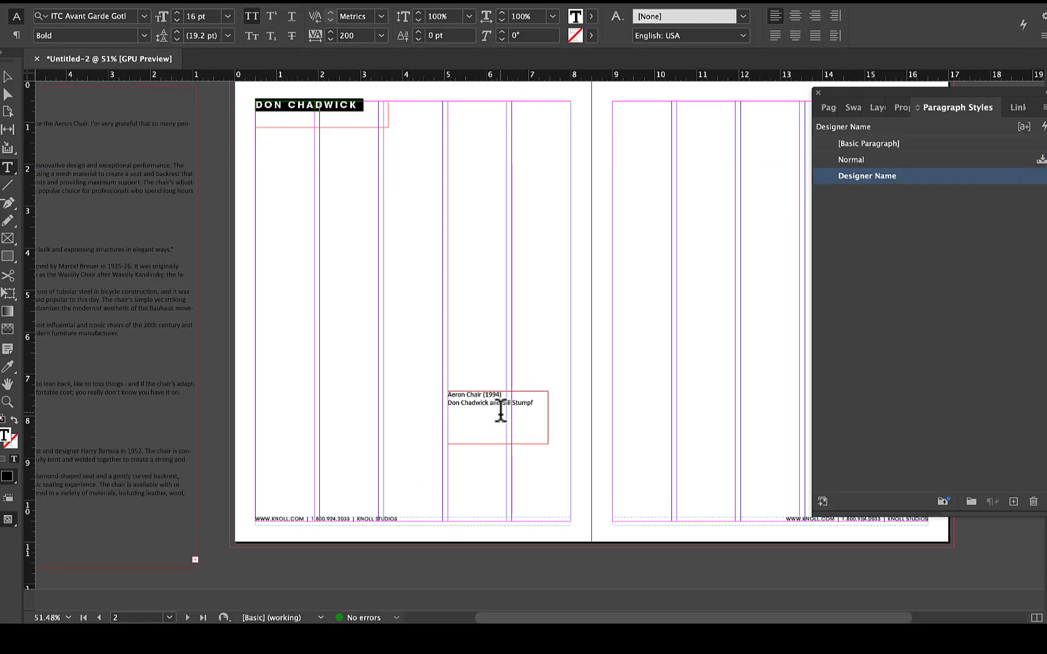
pyautogui.scroll(3, 500, 412)
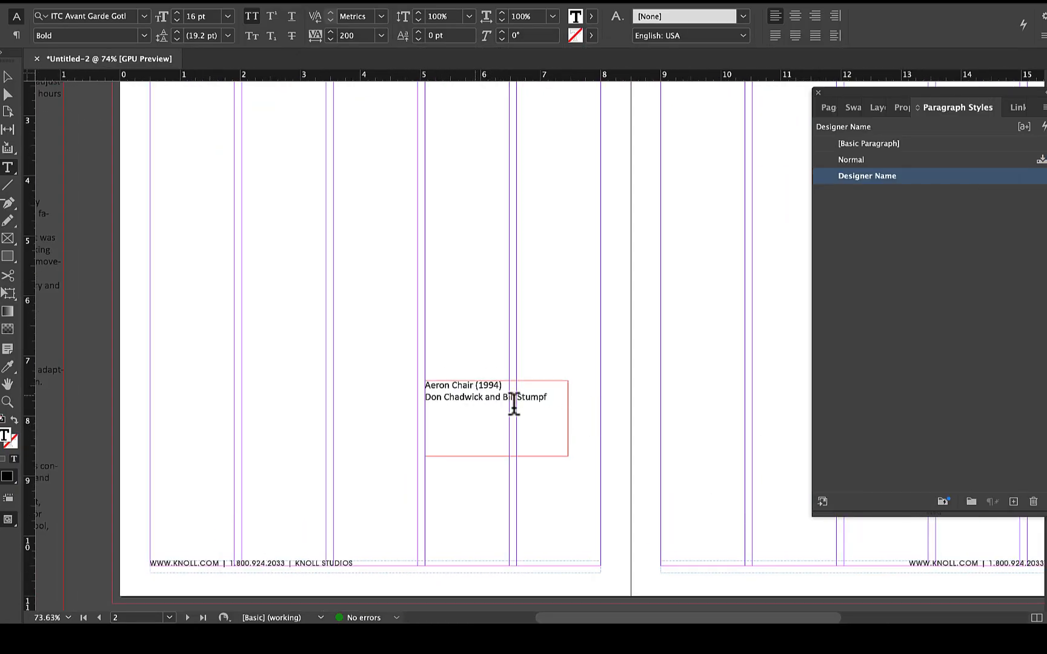
pyautogui.moveTo(557, 396); pyautogui.dragTo(399, 367)
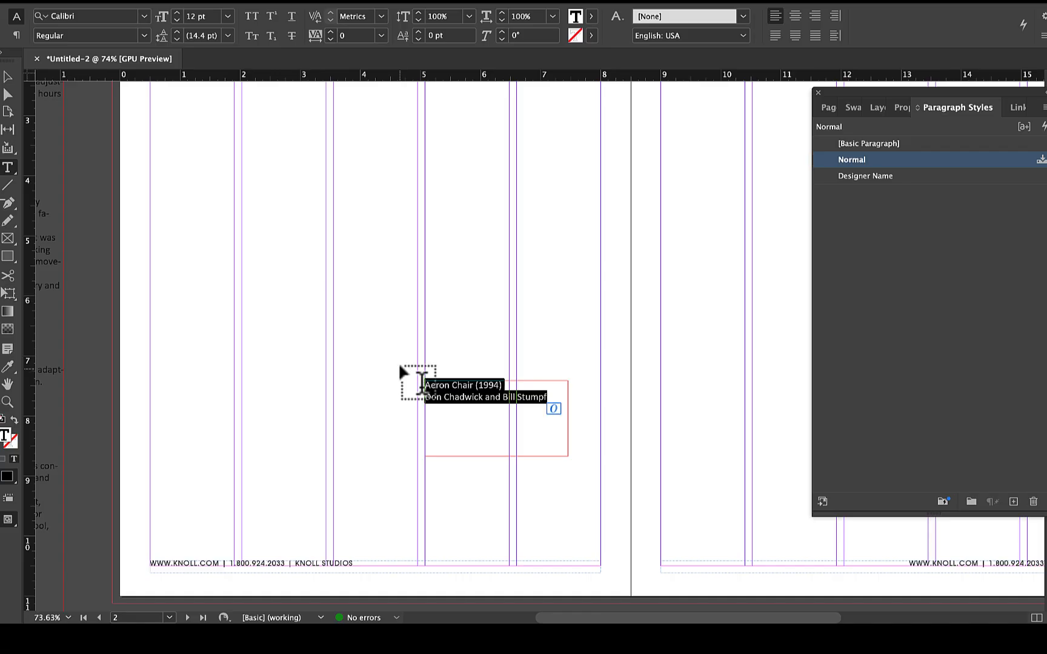
pyautogui.click(145, 16)
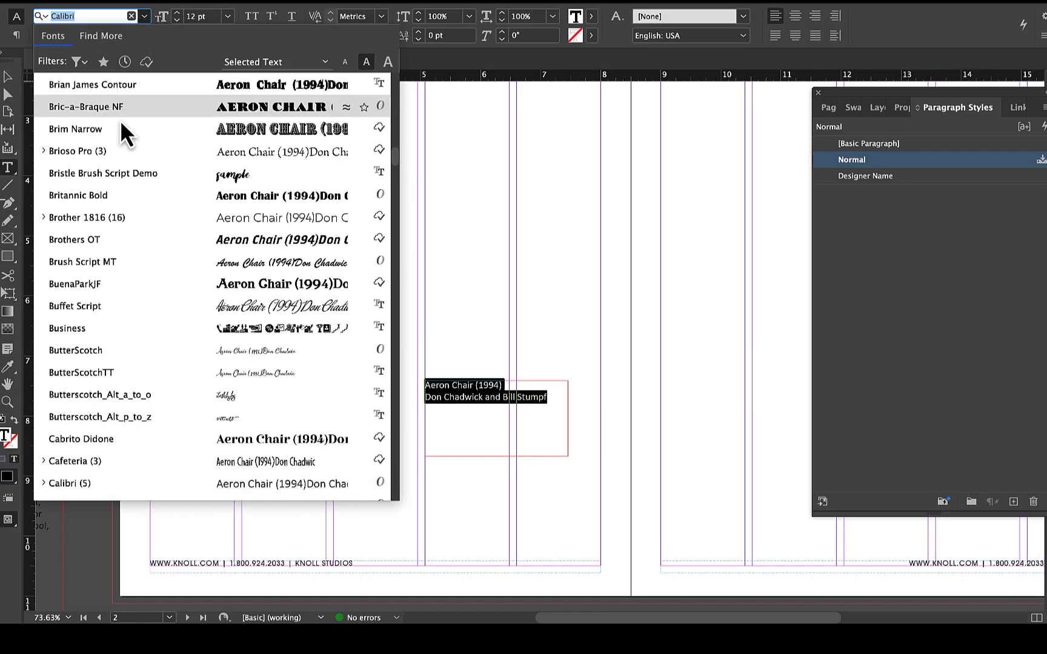
pyautogui.scroll(10, 121, 130)
pyautogui.scroll(10, 120, 120)
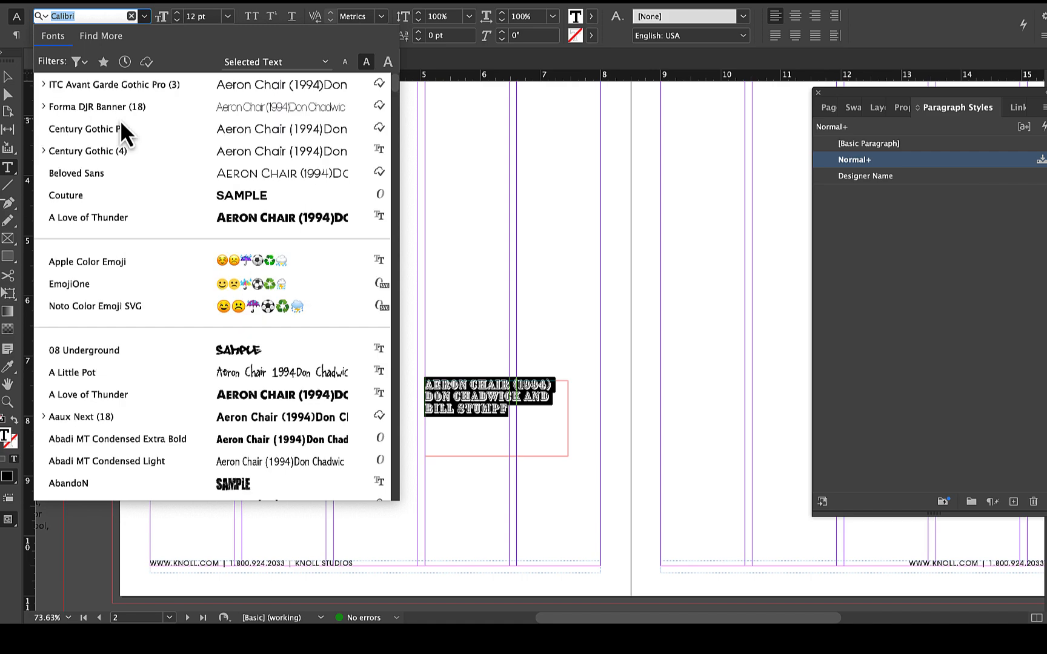
pyautogui.click(106, 87)
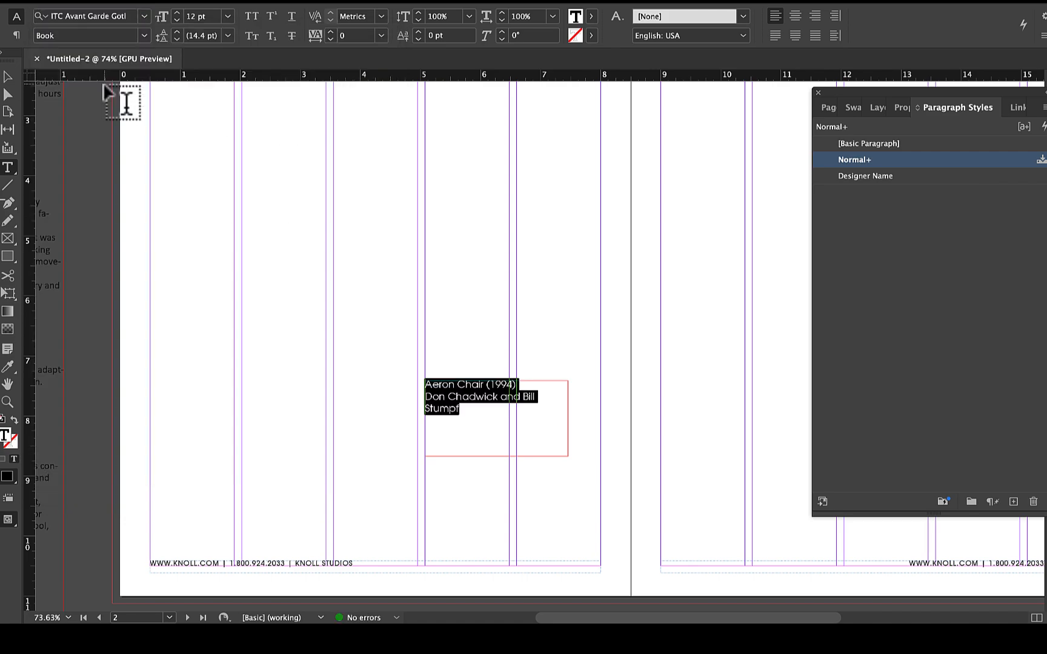
pyautogui.click(175, 20)
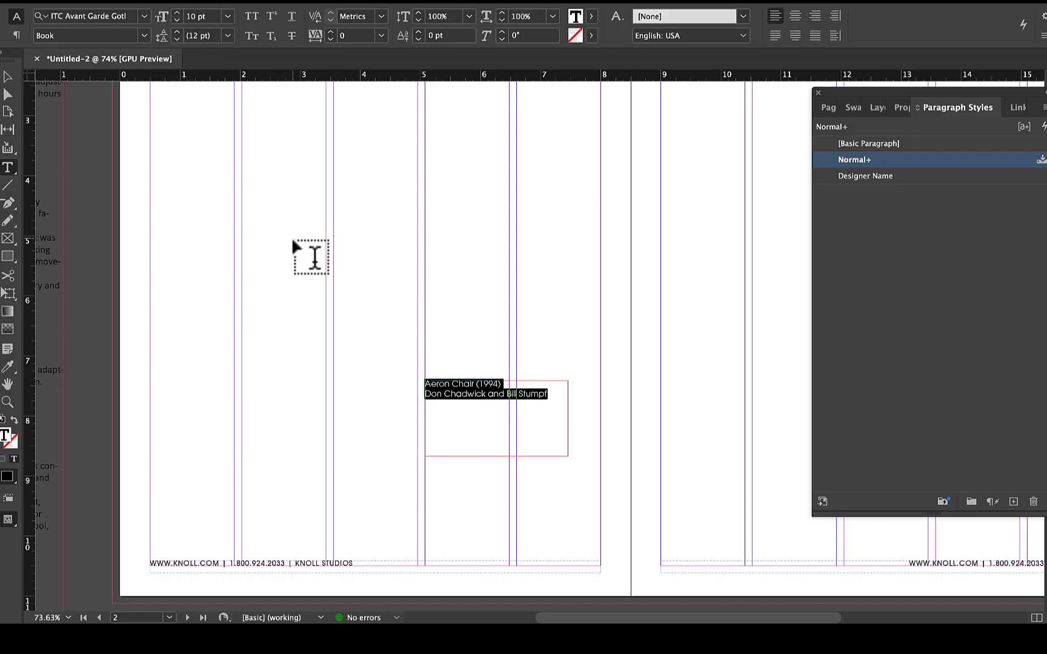
pyautogui.click(144, 36)
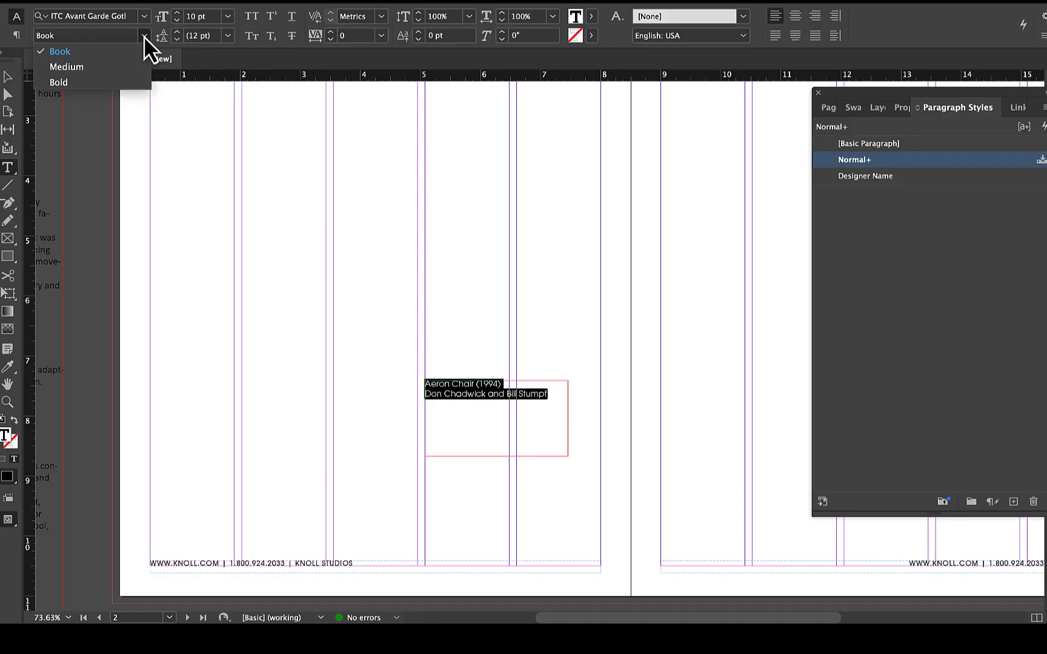
pyautogui.click(123, 68)
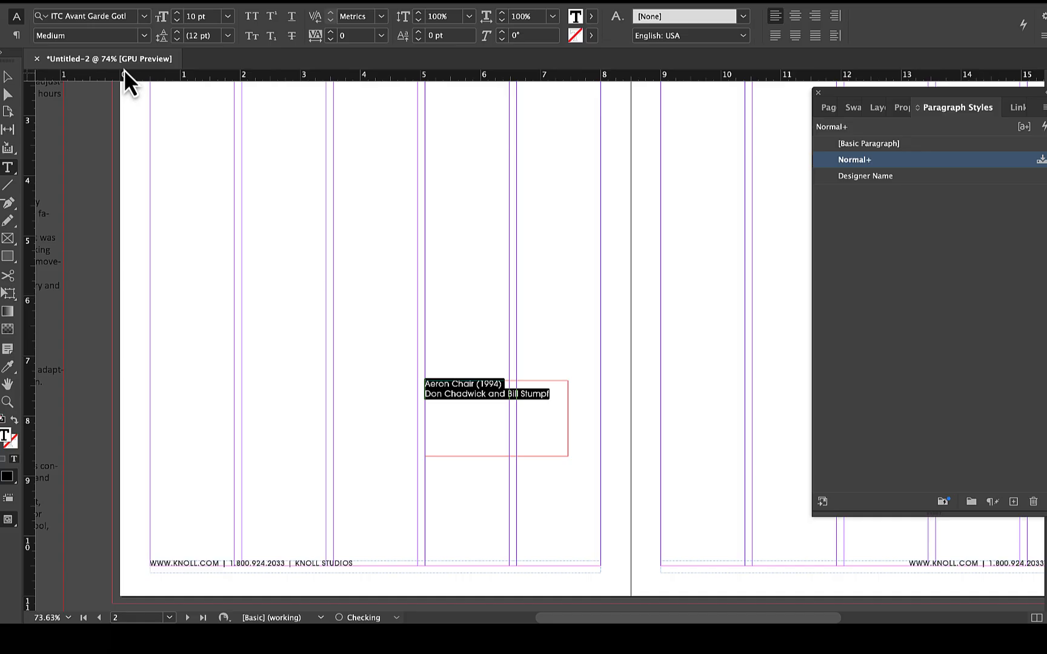
# - Save the caption's formatting as a paragraph style called "Product Name", apply it to the caption, and deselect the text frame
pyautogui.click(1013, 504)
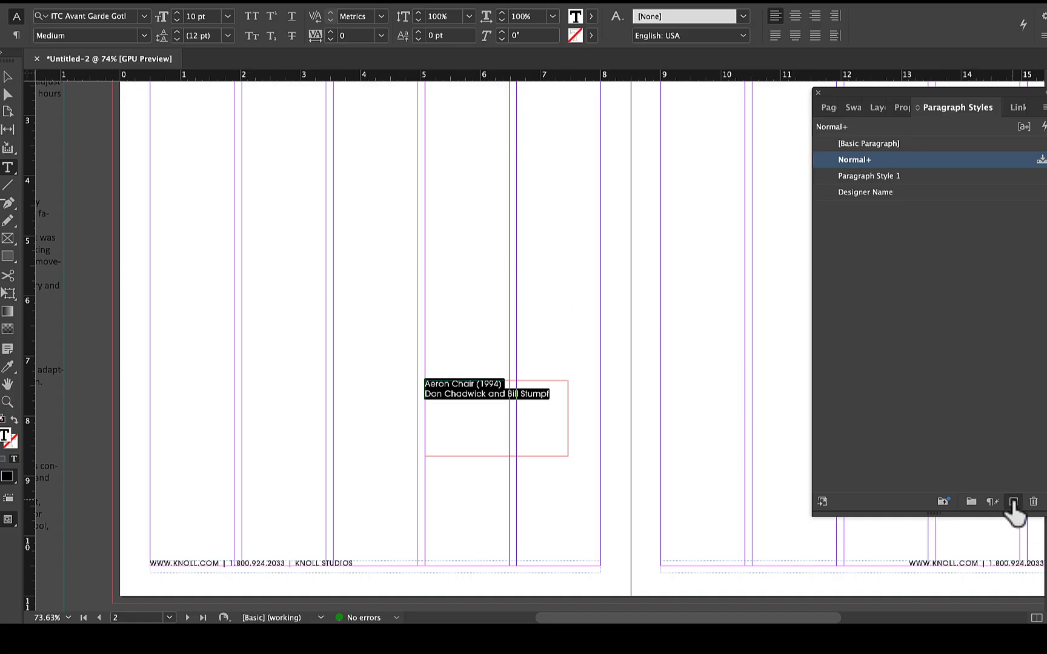
pyautogui.doubleClick(881, 176)
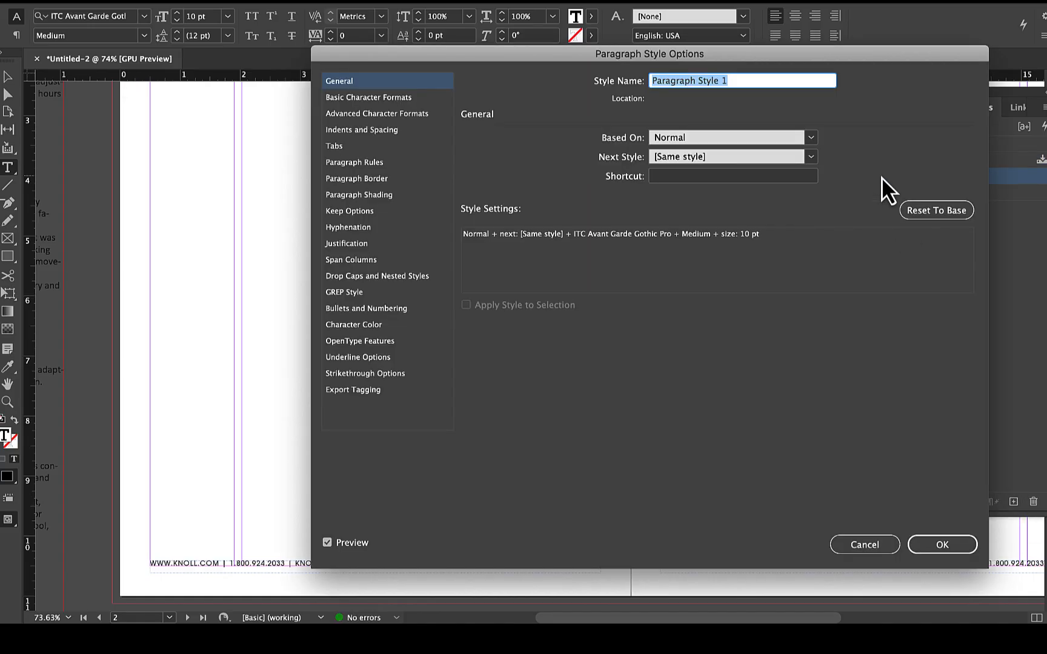
pyautogui.write('Product Name')
pyautogui.click(942, 544)
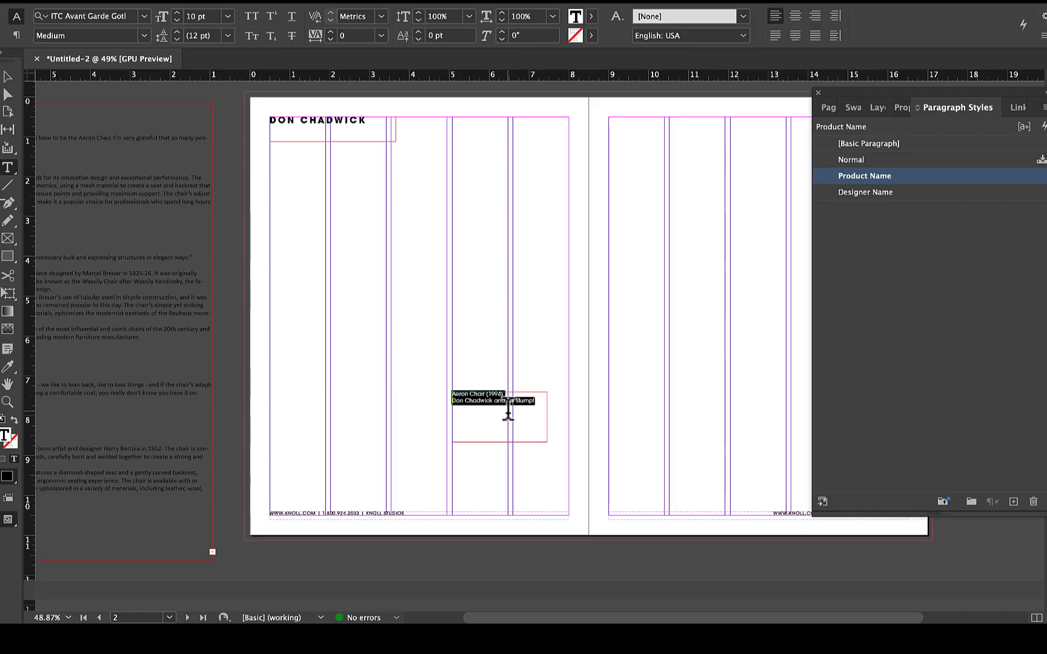
pyautogui.click(8, 77)
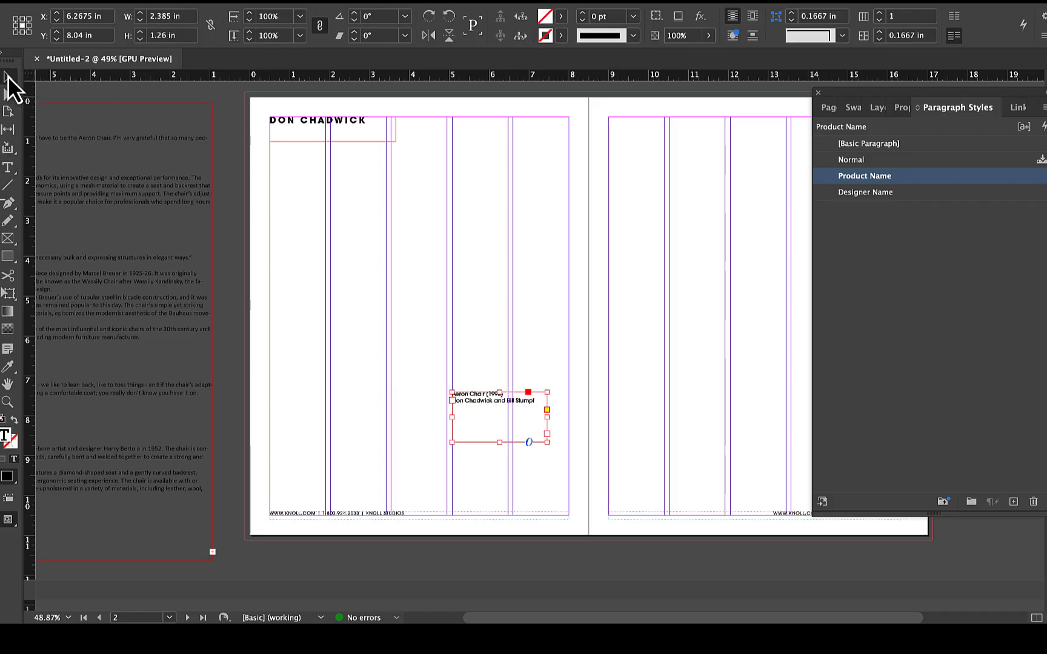
pyautogui.click(391, 254)
# - Draw an empty image frame about 7.5 by 8.36 in across page 2's columns below the designer's name and send it to the back
pyautogui.click(8, 239)
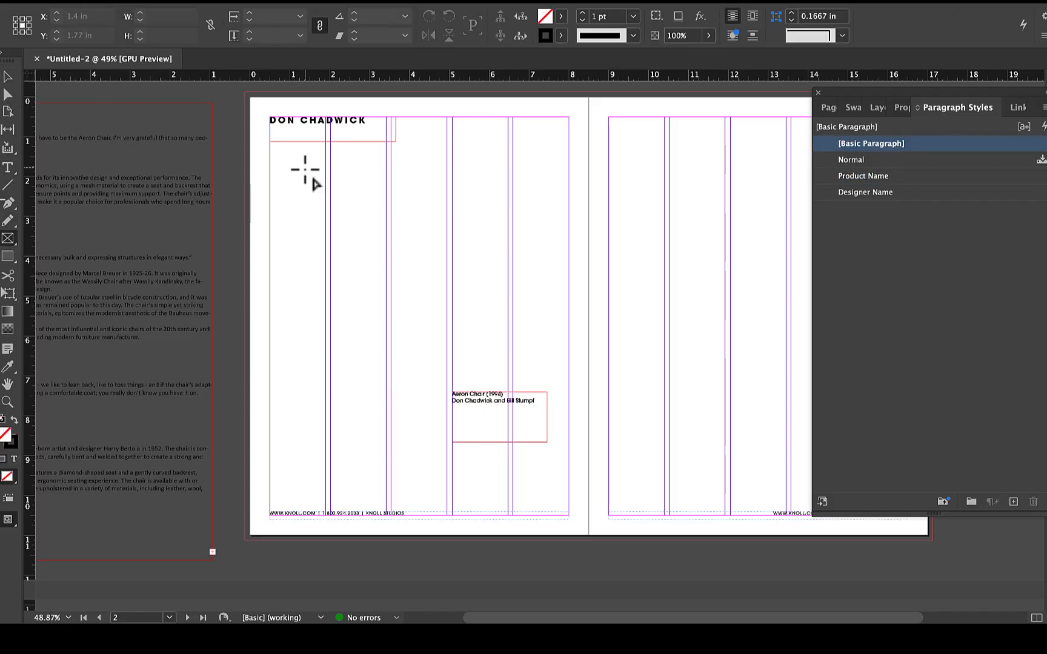
pyautogui.moveTo(270, 167); pyautogui.dragTo(471, 474)
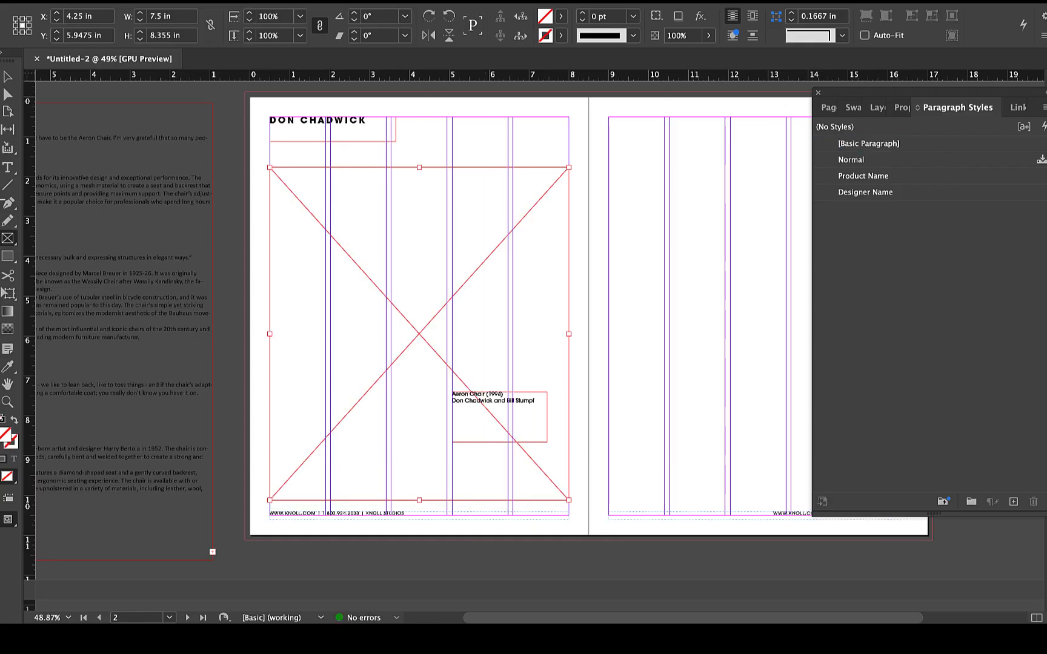
pyautogui.click(203, 3)
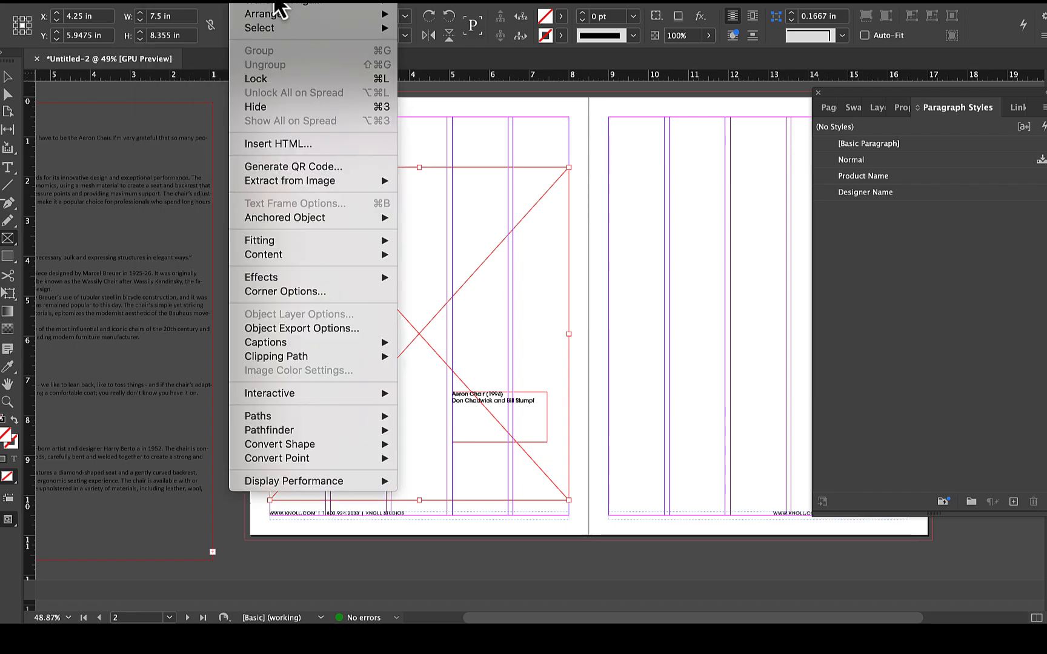
pyautogui.moveTo(281, 15)
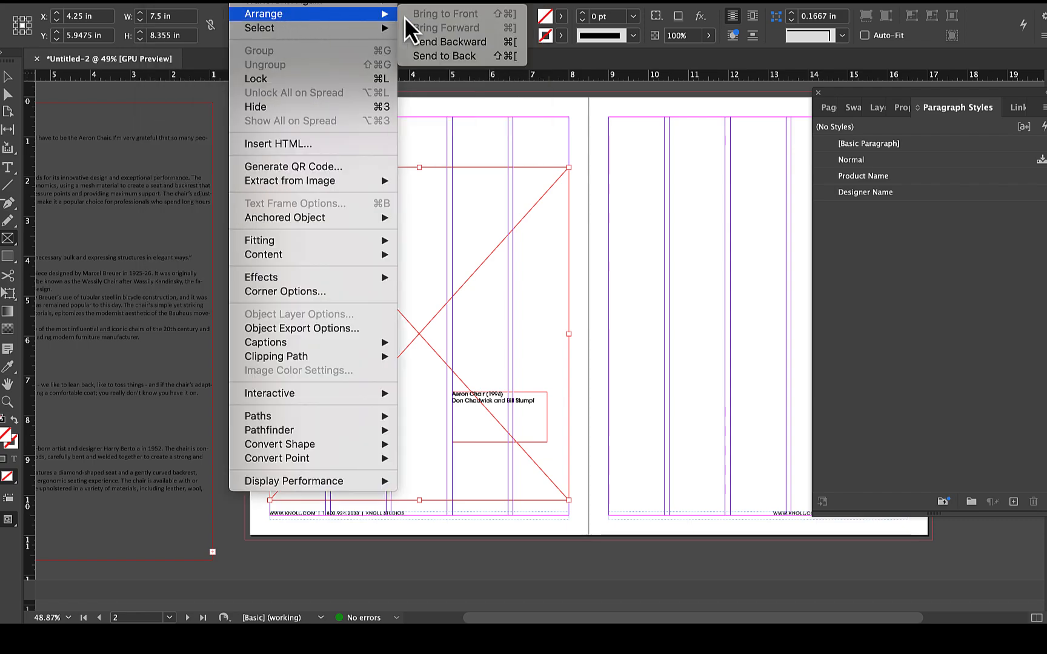
pyautogui.click(433, 60)
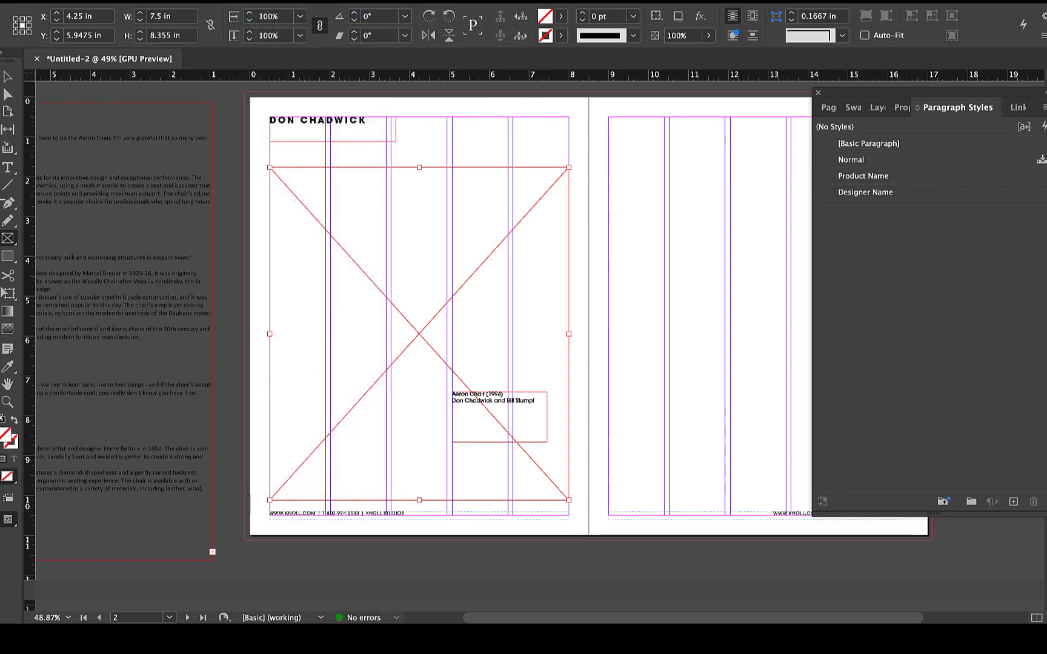
# - Place the light grey front-view Aeron chair image in page 2's empty frame and fit it proportionally inside the frame
pyautogui.click(91, 3)
pyautogui.click(145, 158)
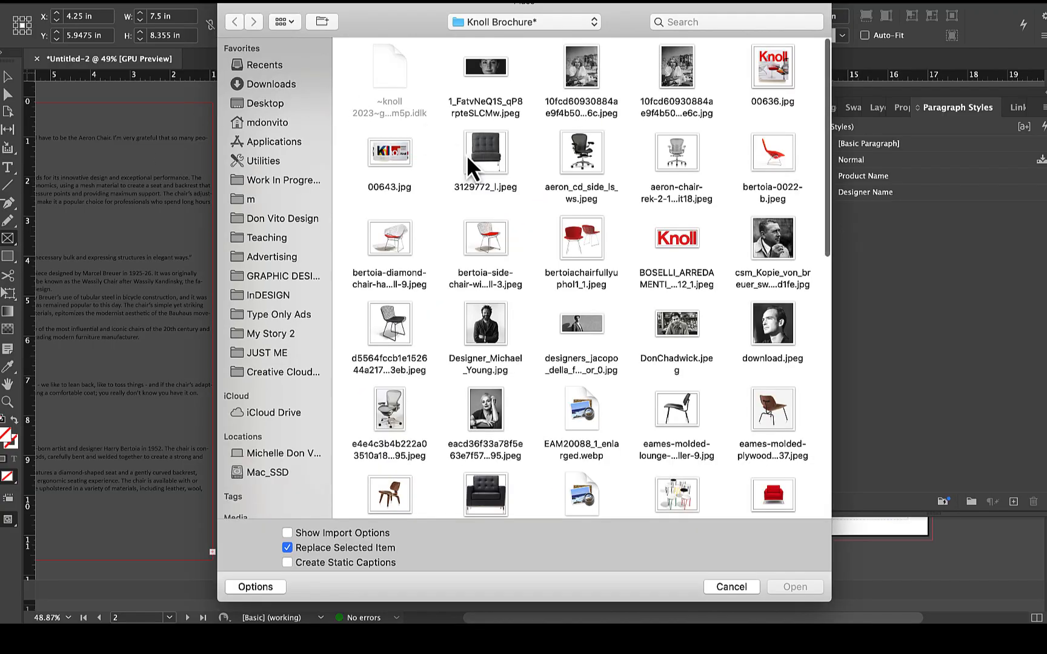
pyautogui.doubleClick(673, 159)
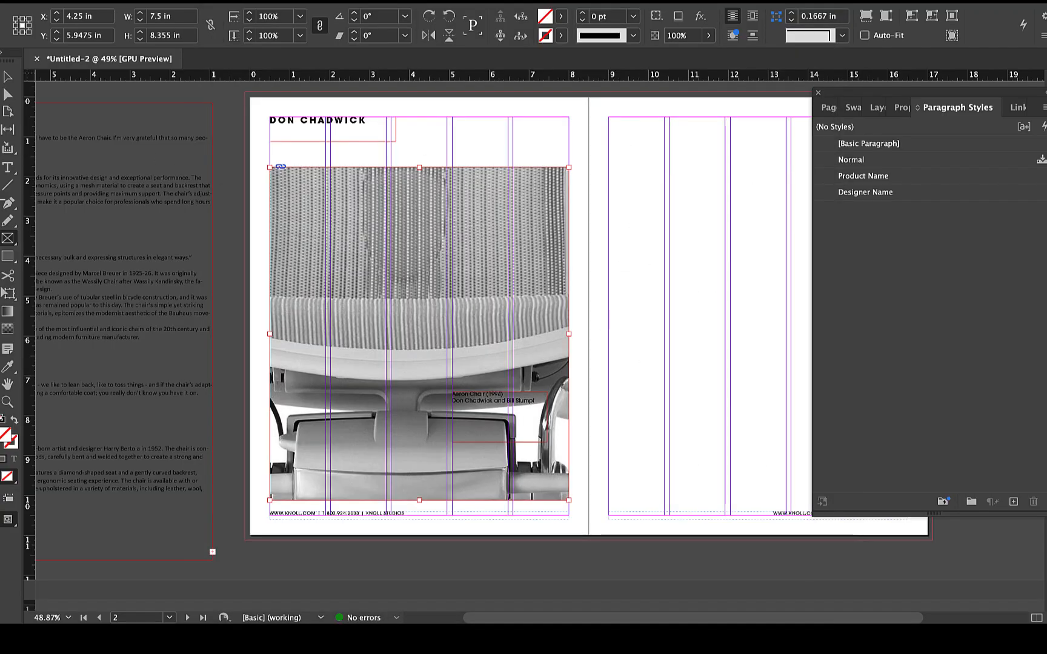
pyautogui.click(245, 0)
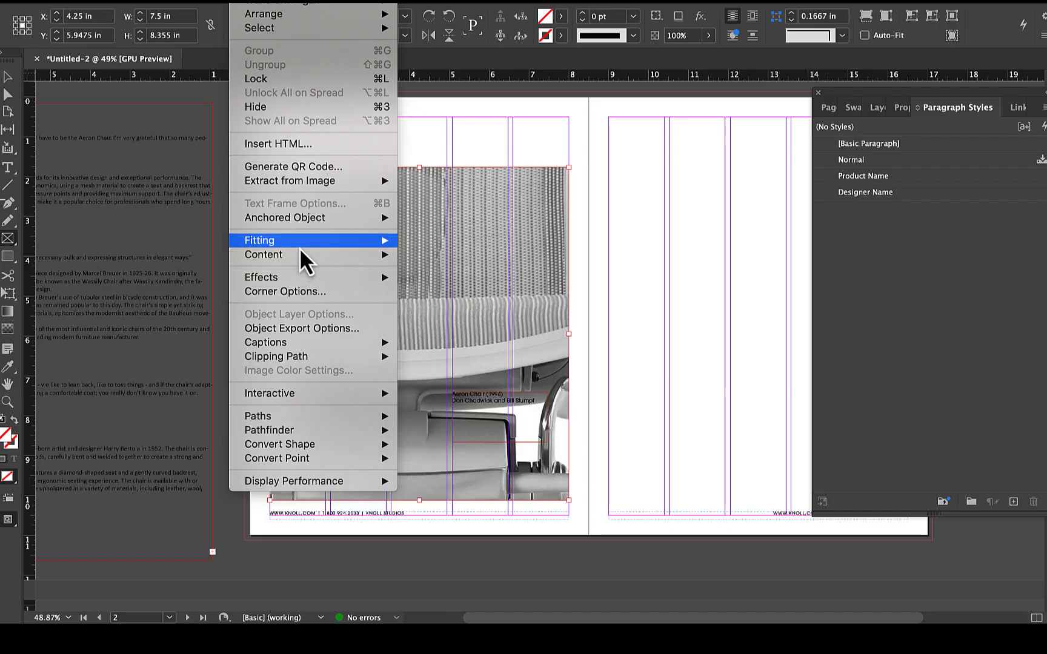
pyautogui.moveTo(304, 246)
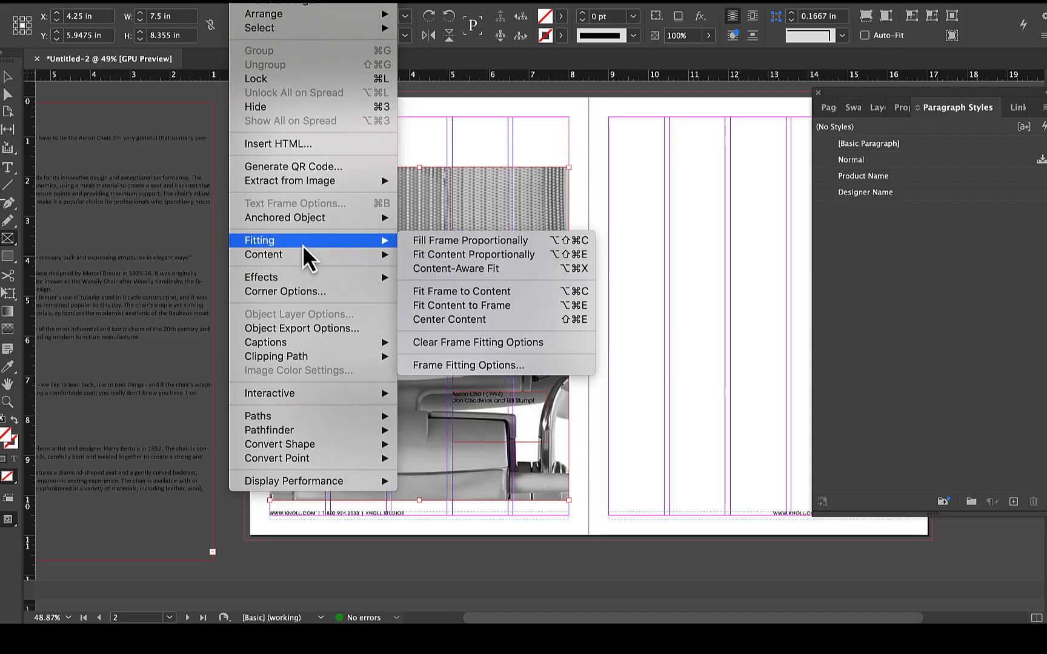
pyautogui.click(453, 257)
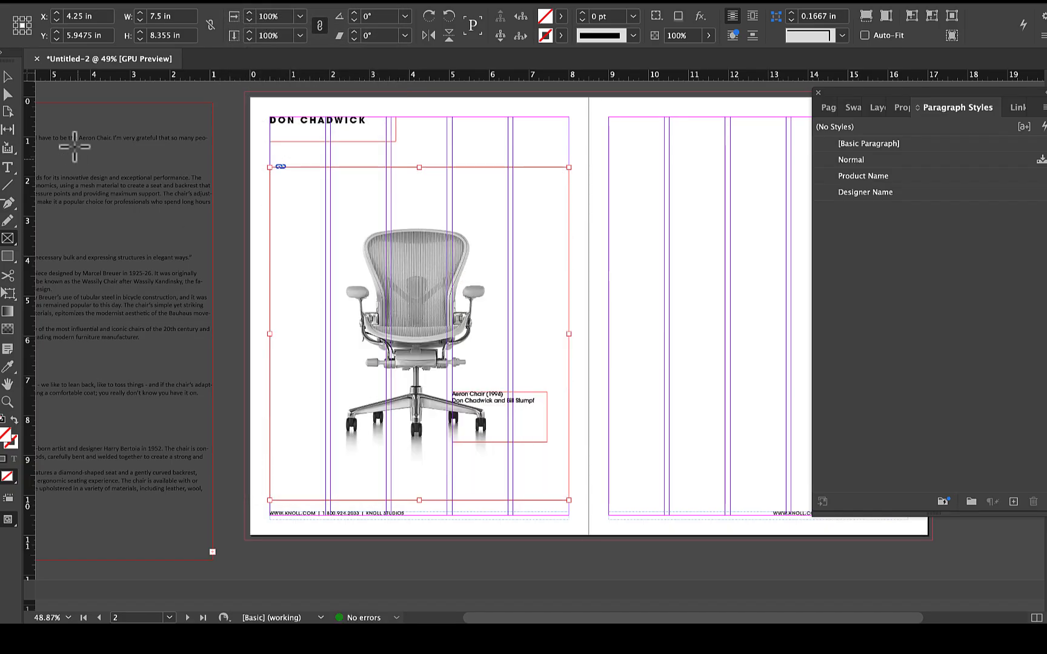
# - Select the chair image inside its frame and enlarge it to 23% with width and height linked
pyautogui.click(7, 77)
pyautogui.click(435, 323)
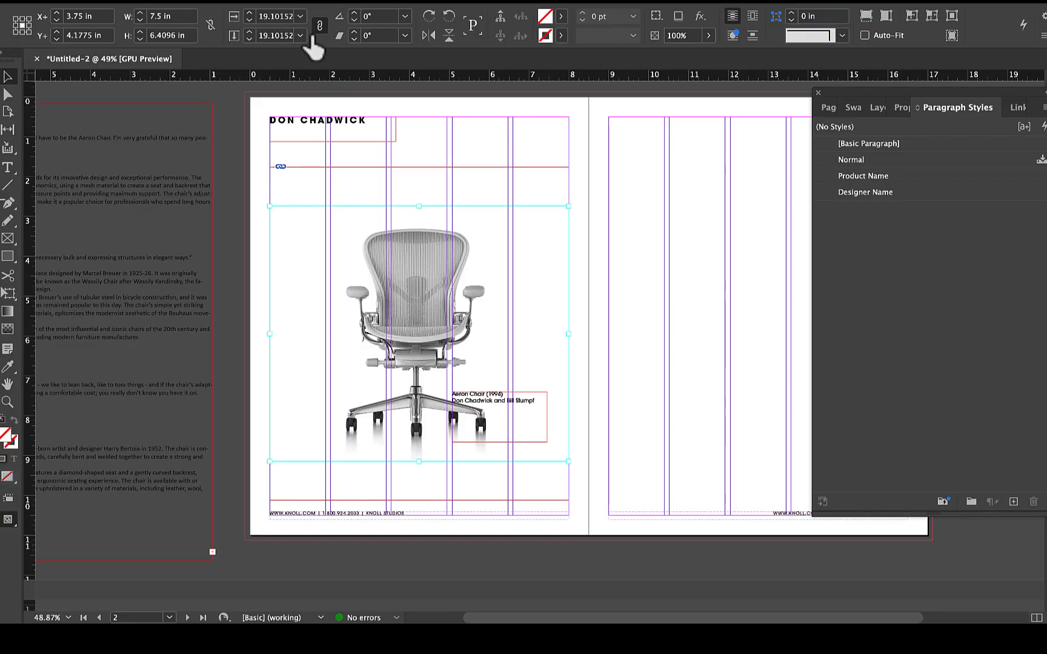
pyautogui.click(249, 13)
pyautogui.click(249, 14)
pyautogui.click(249, 14)
pyautogui.click(249, 14)
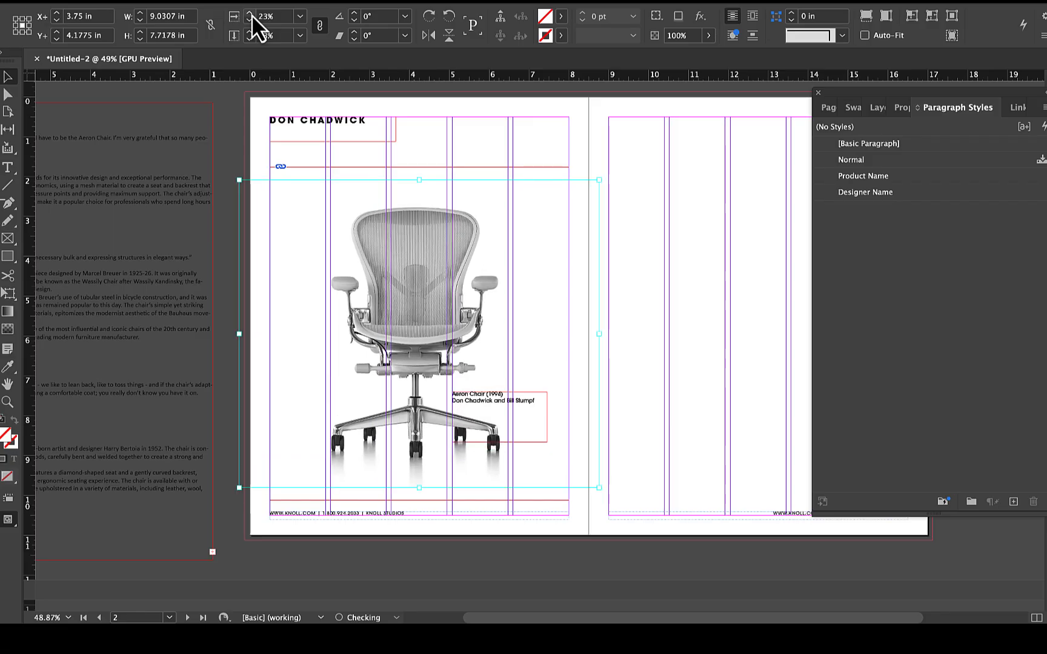
# - Check the chair image's effective resolution in its link information while enlarging it to about 36.1%
pyautogui.click(1019, 108)
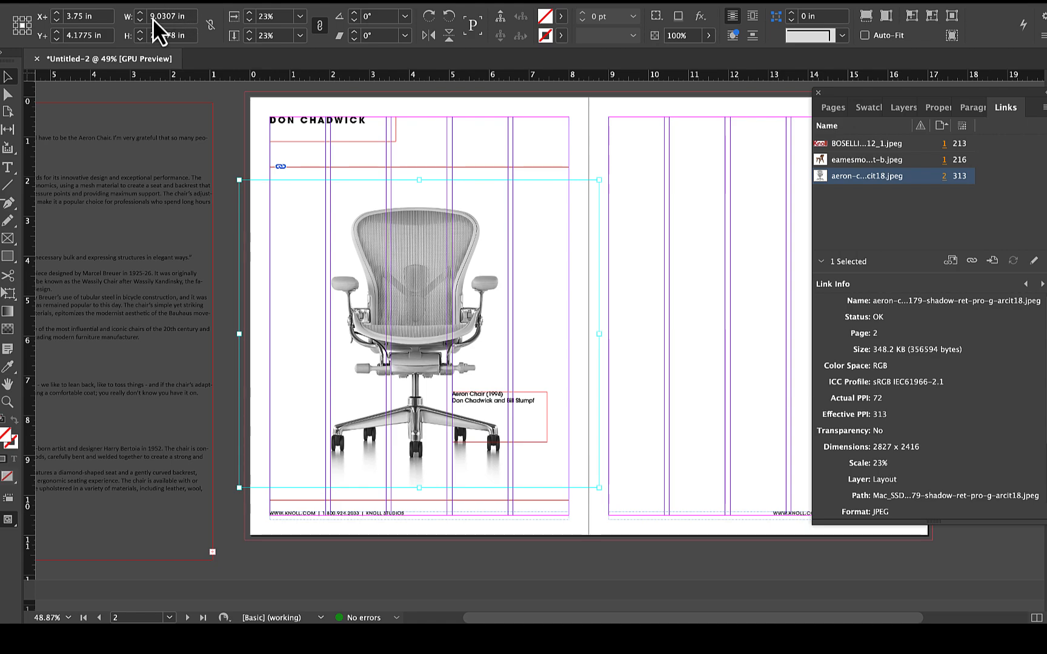
pyautogui.click(248, 15)
pyautogui.click(248, 16)
pyautogui.click(249, 16)
pyautogui.click(248, 16)
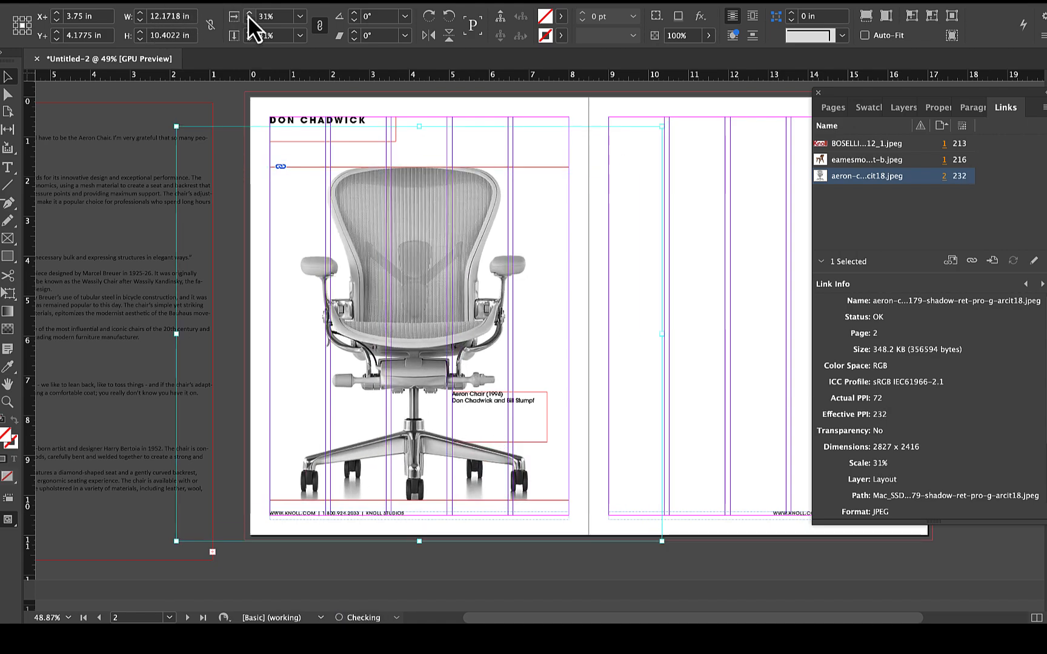
pyautogui.click(248, 16)
pyautogui.click(248, 16)
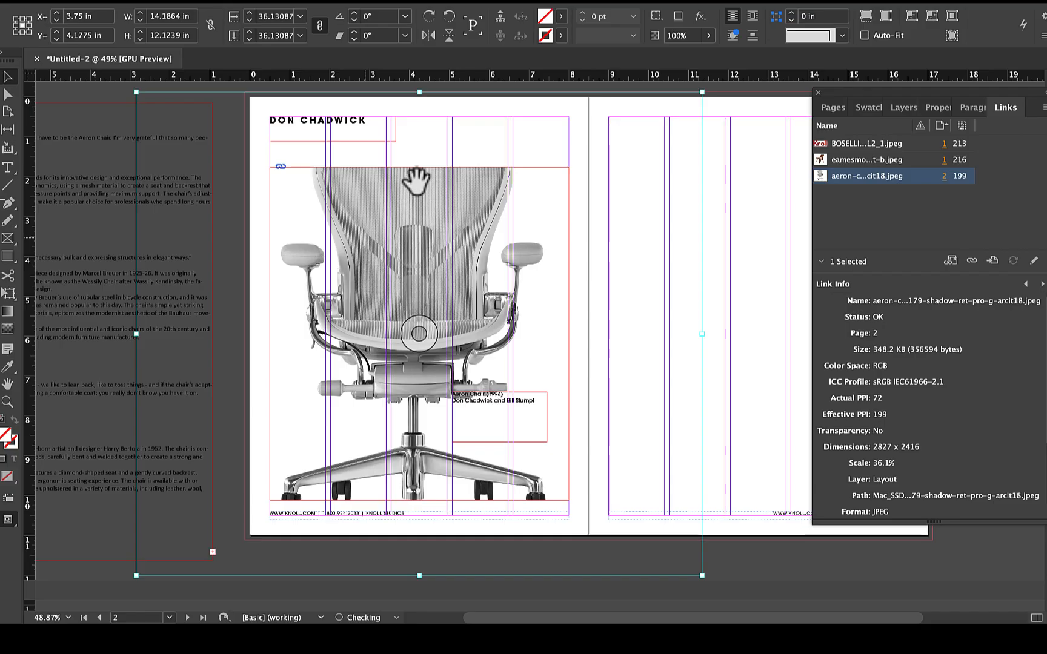
# - Extend the top edge of the chair's image frame up to page 2's top margin, making the frame 9.625 in high
pyautogui.press('Escape')
pyautogui.moveTo(420, 167); pyautogui.dragTo(418, 118)
pyautogui.click(607, 385)
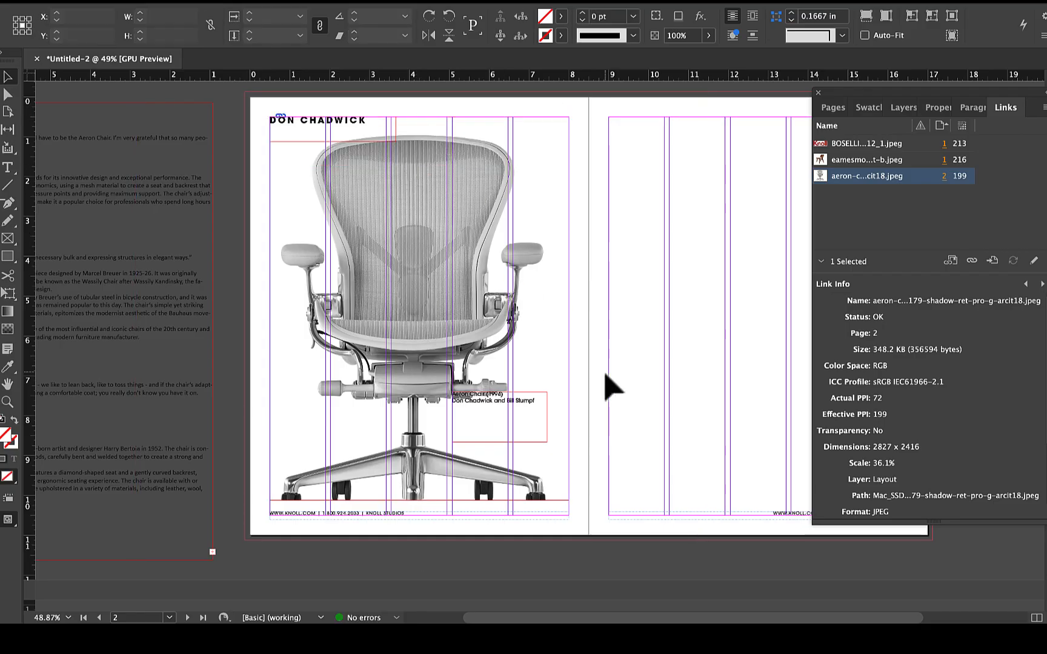
# - Shift the chair image slightly within its frame and reduce its scale to 29%
pyautogui.click(456, 342)
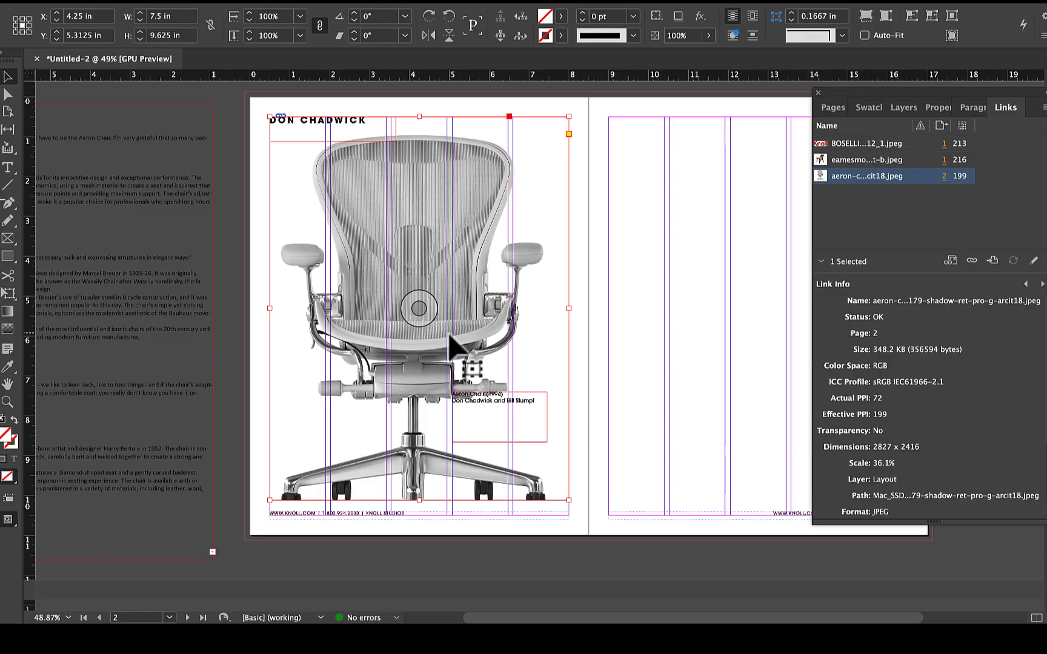
pyautogui.moveTo(451, 332)
pyautogui.mouseDown()
pyautogui.moveTo(462, 327)
pyautogui.moveTo(459, 338)
pyautogui.mouseUp()
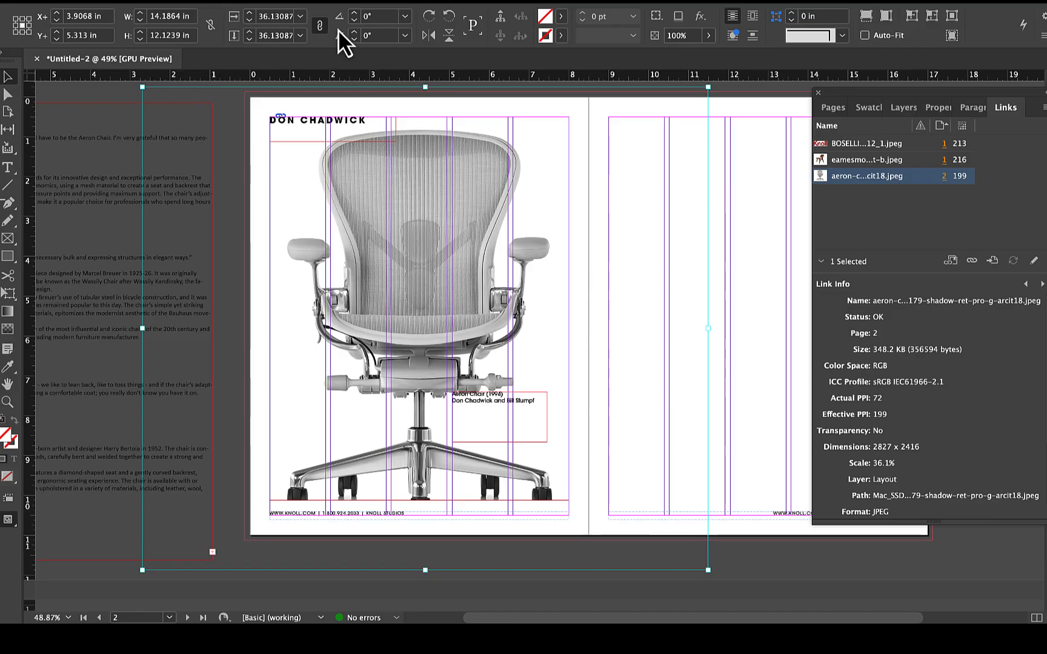
pyautogui.click(249, 20)
pyautogui.click(249, 20)
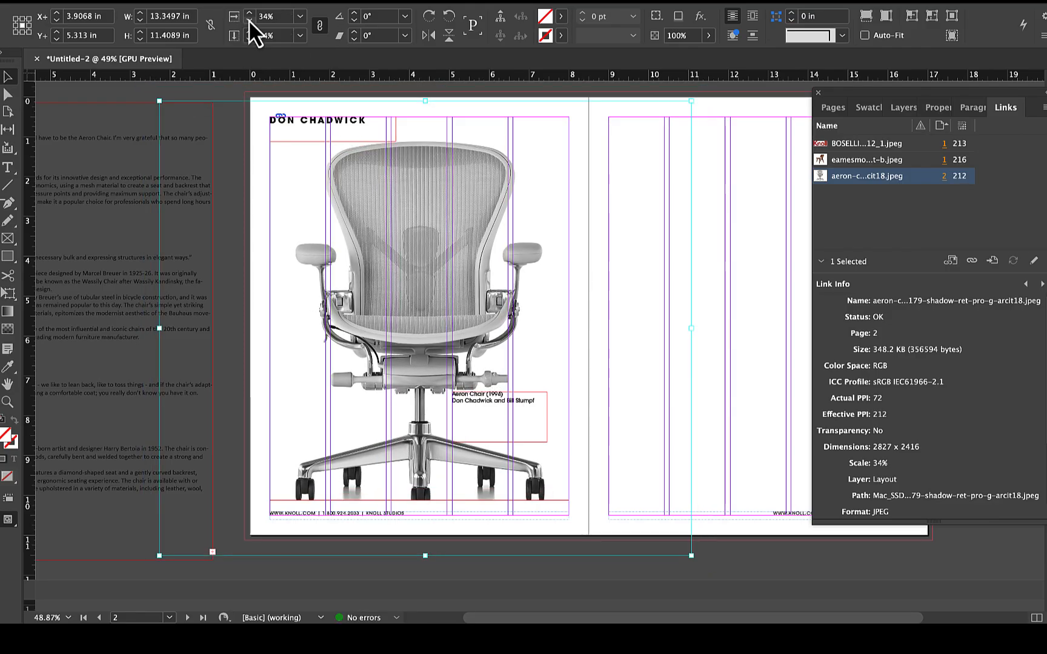
pyautogui.click(248, 20)
pyautogui.click(248, 19)
pyautogui.click(248, 19)
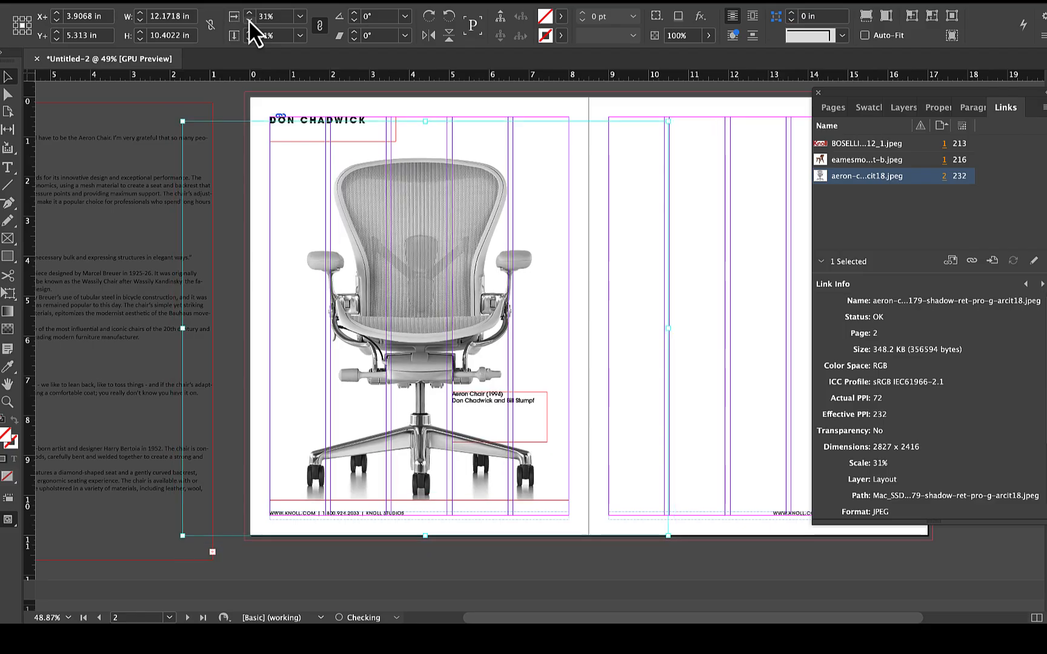
pyautogui.click(248, 19)
pyautogui.click(249, 19)
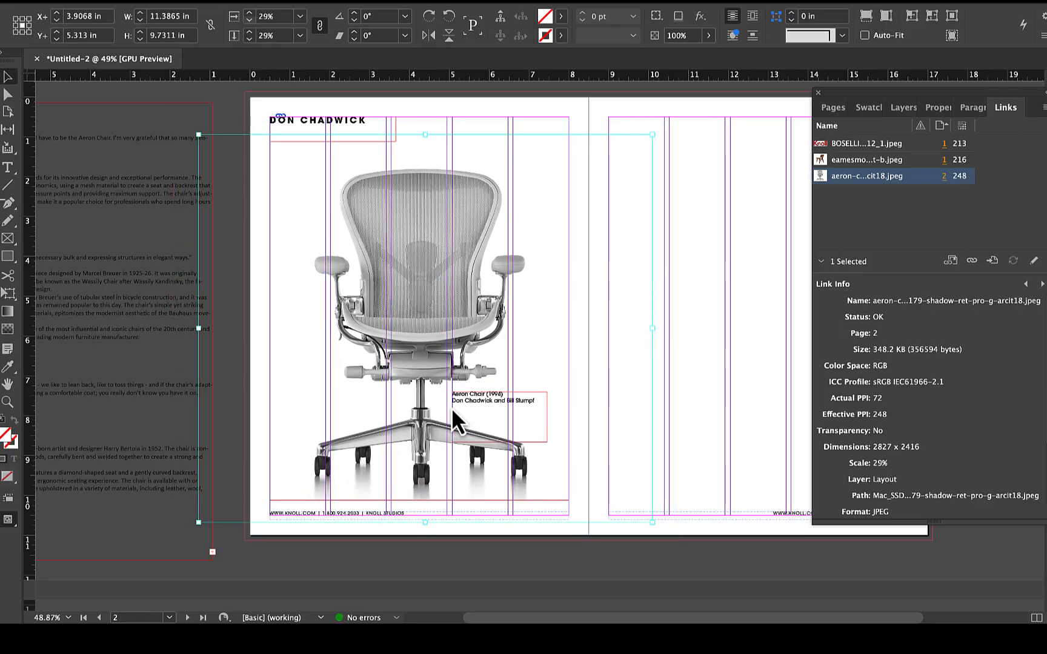
# - Extend the bottom edge of the chair's frame below the margin for a height of about 10.27 in and deselect the frame
pyautogui.moveTo(417, 485); pyautogui.dragTo(414, 527)
pyautogui.doubleClick(416, 496)
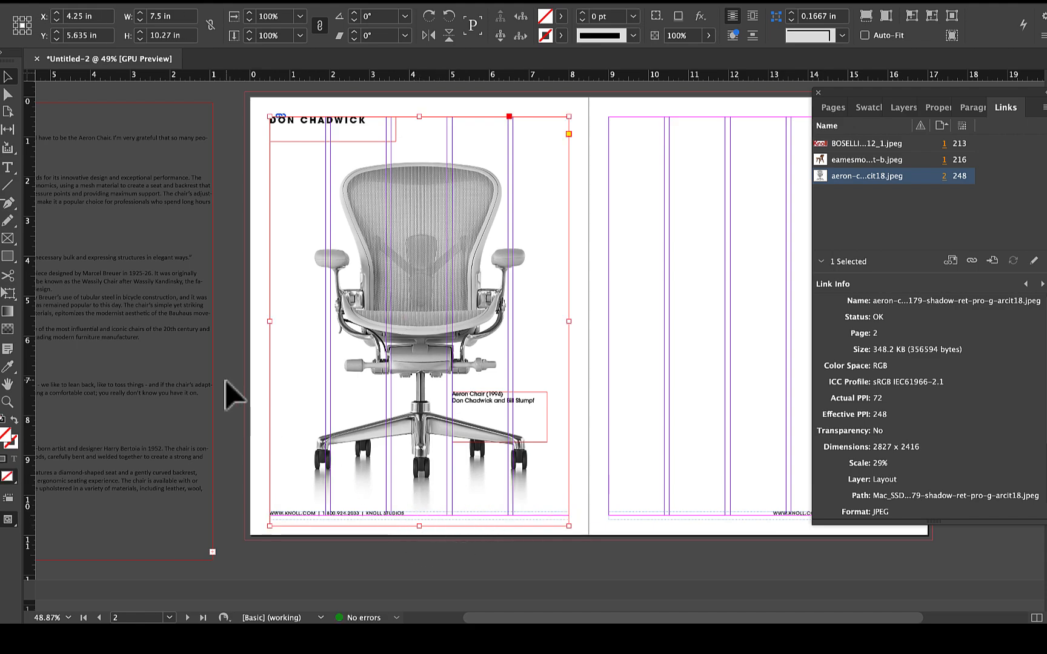
pyautogui.click(233, 397)
# - Preview the spread without guides and frame edges to examine the chair layout, then return to the normal view
pyautogui.press('w')
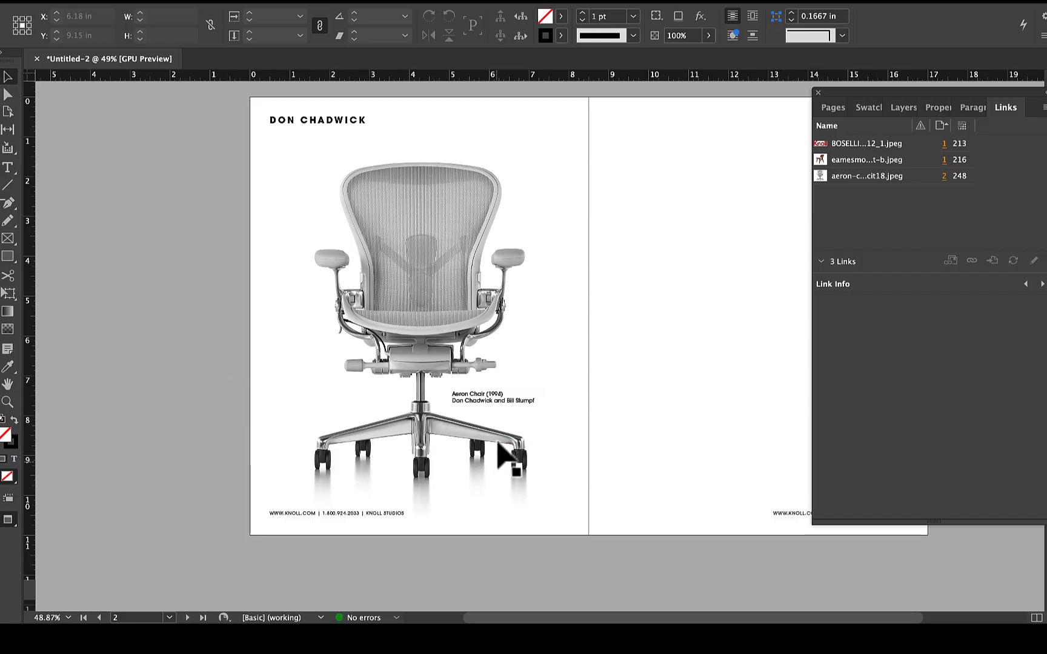
pyautogui.press('w')
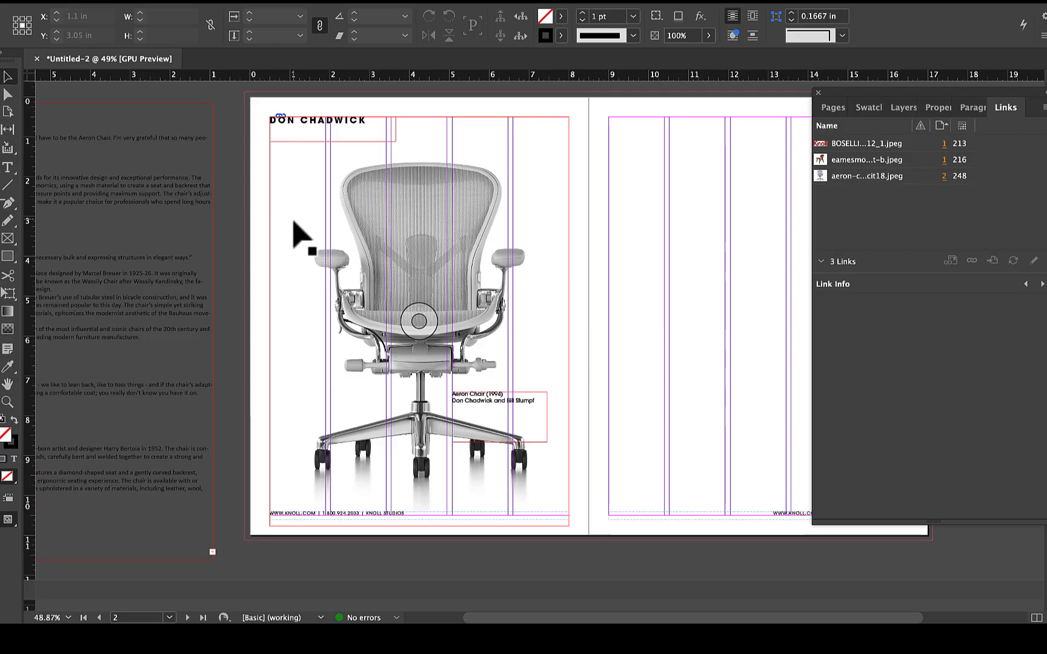
pyautogui.press('w')
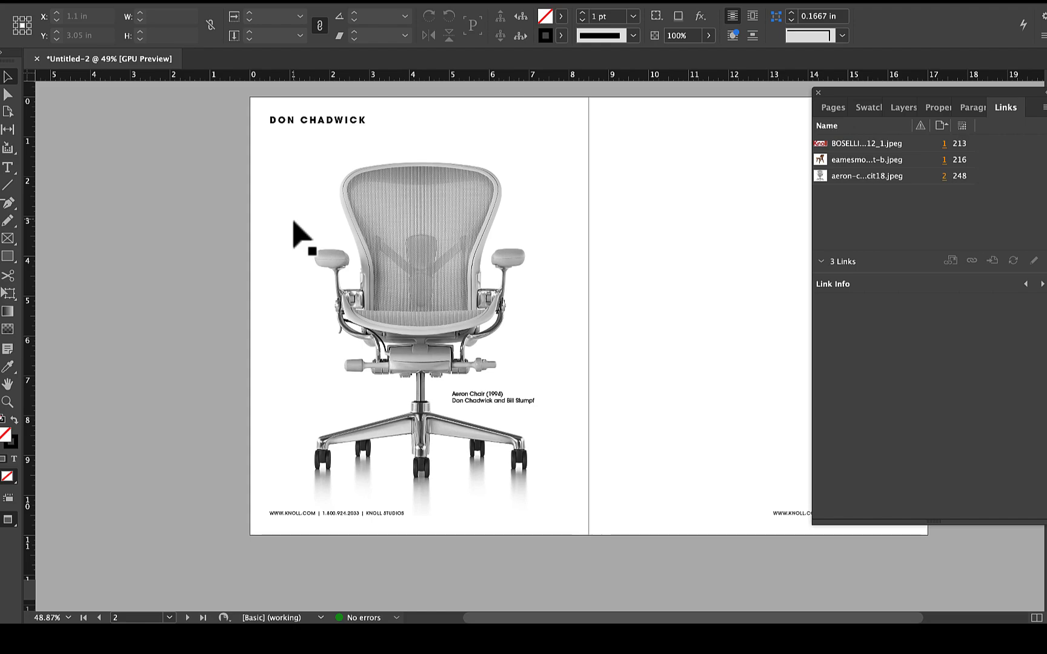
pyautogui.press('w')
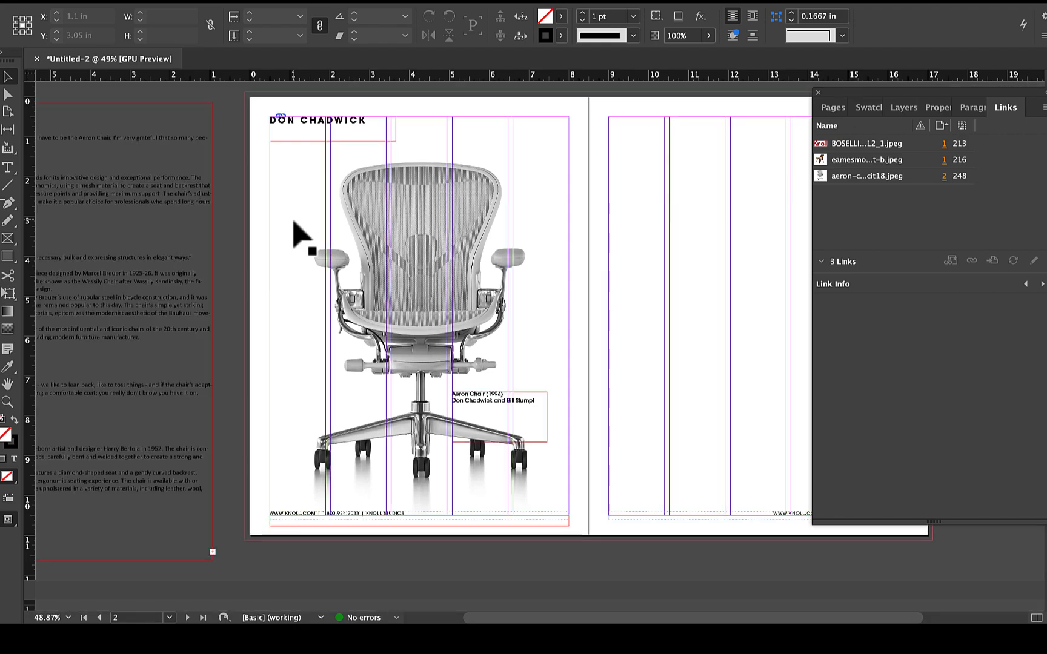
# - Move the "One of my greatest achievements" quote from the pasteboard copy into a new 3.75 by 1.875 in text frame near page 3's upper outer corner
pyautogui.hscroll(4, 293, 222)
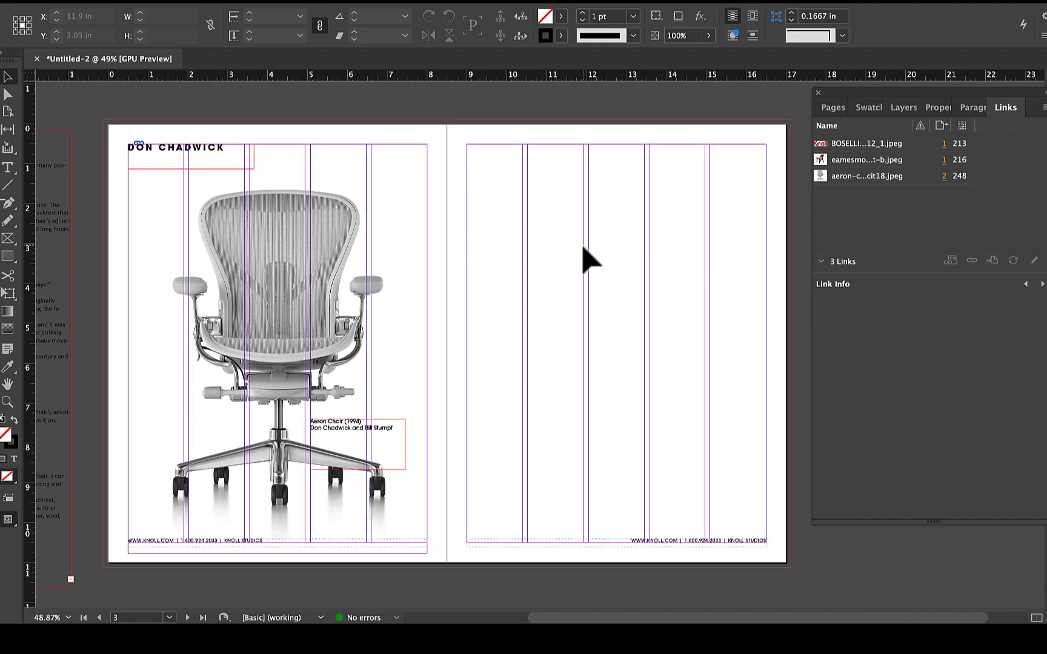
pyautogui.hscroll(-4, 577, 261)
pyautogui.hscroll(-1, 576, 253)
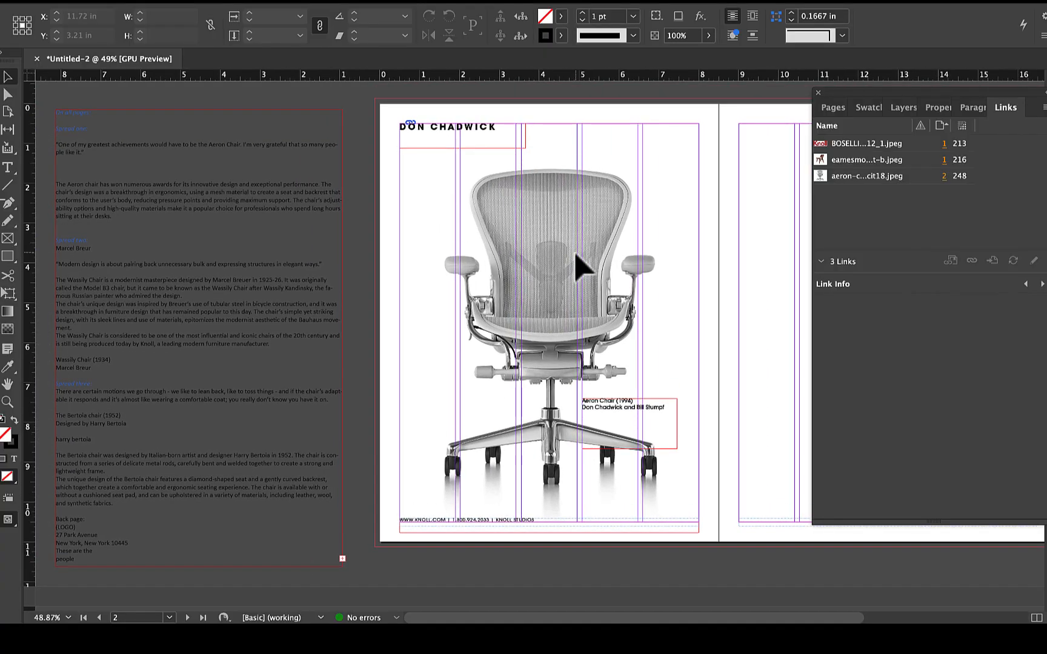
pyautogui.doubleClick(150, 205)
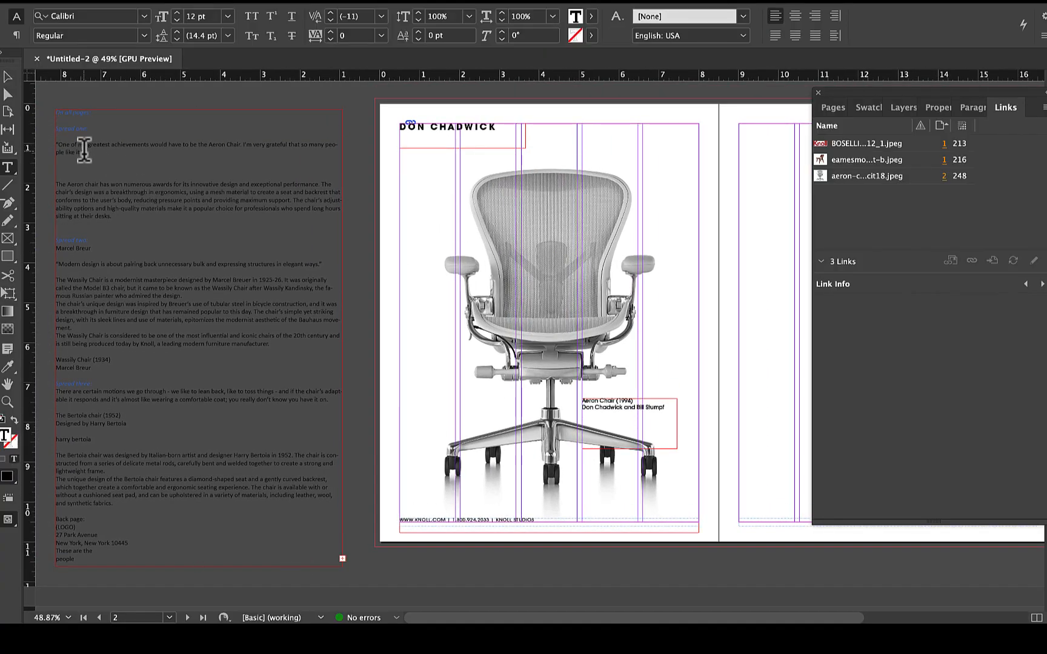
pyautogui.scroll(3, 85, 152)
pyautogui.scroll(3, 84, 151)
pyautogui.hscroll(-1, 85, 151)
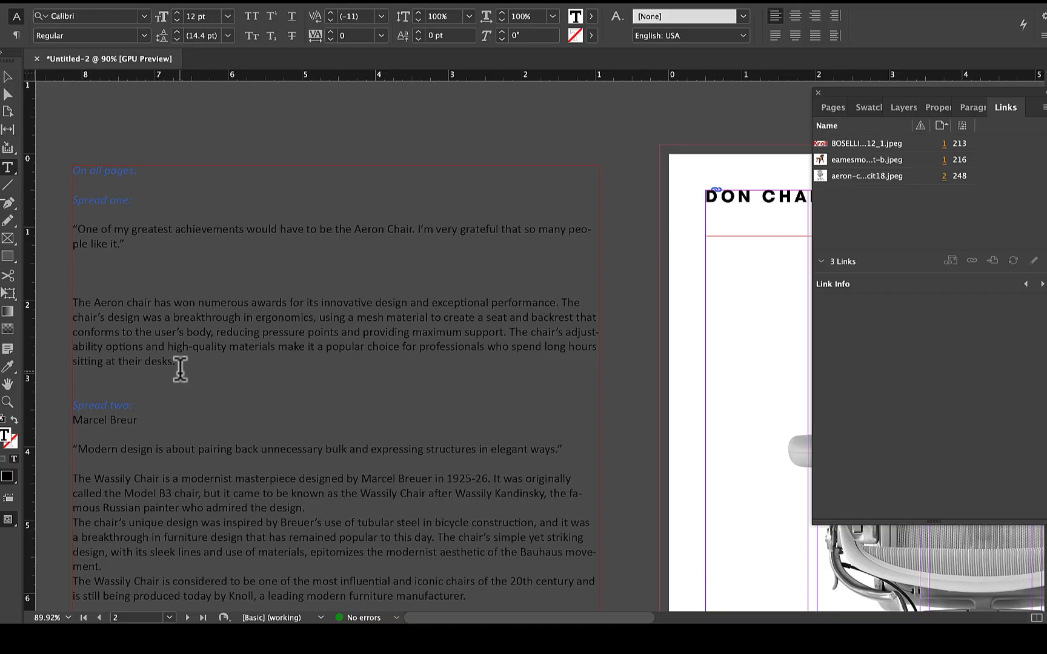
pyautogui.tripleClick(70, 229)
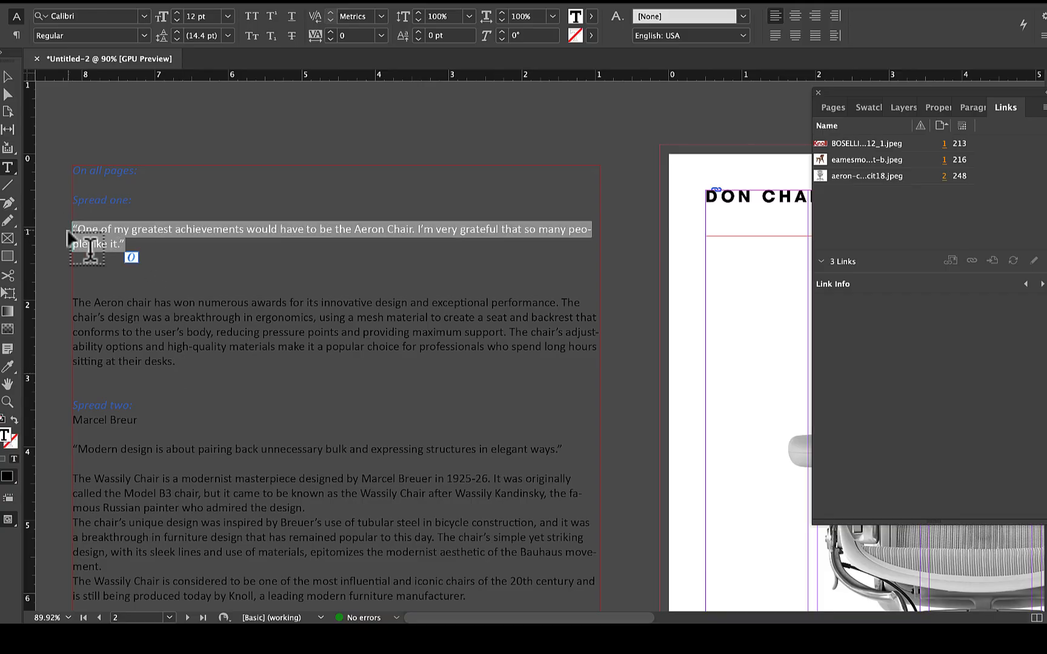
pyautogui.press('super+x')
pyautogui.scroll(-5, 792, 350)
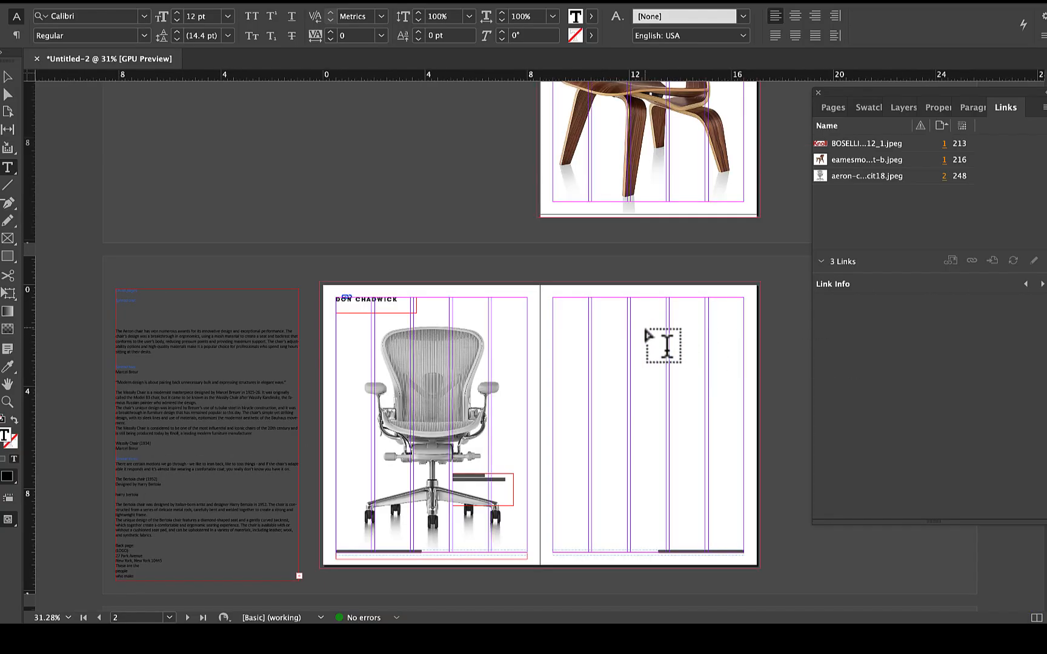
pyautogui.moveTo(648, 323); pyautogui.dragTo(744, 371)
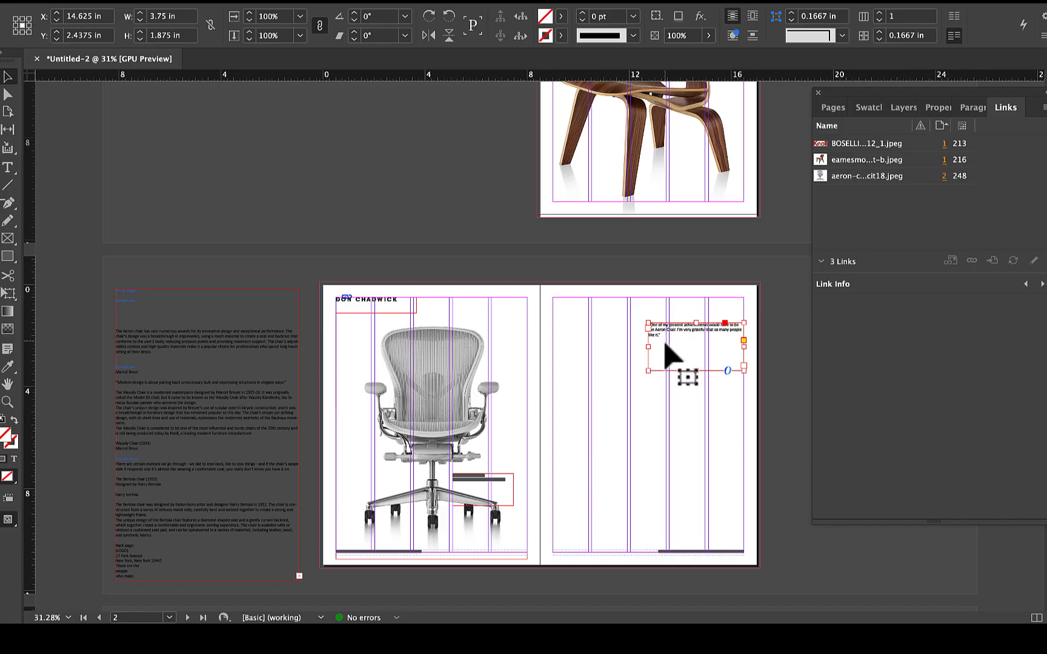
# - Move the Aeron chair description from the pasteboard copy into a new text frame spanning the second and third columns of page 3's lower half
pyautogui.press('t')
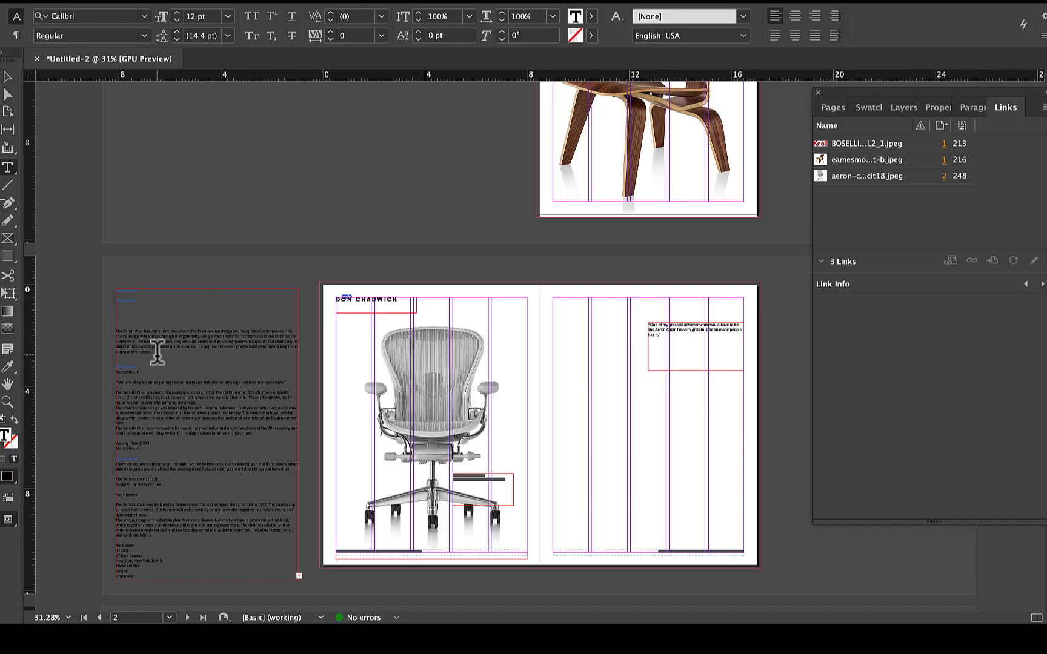
pyautogui.moveTo(152, 352); pyautogui.dragTo(106, 329)
pyautogui.press('super+x')
pyautogui.scroll(-3, 636, 547)
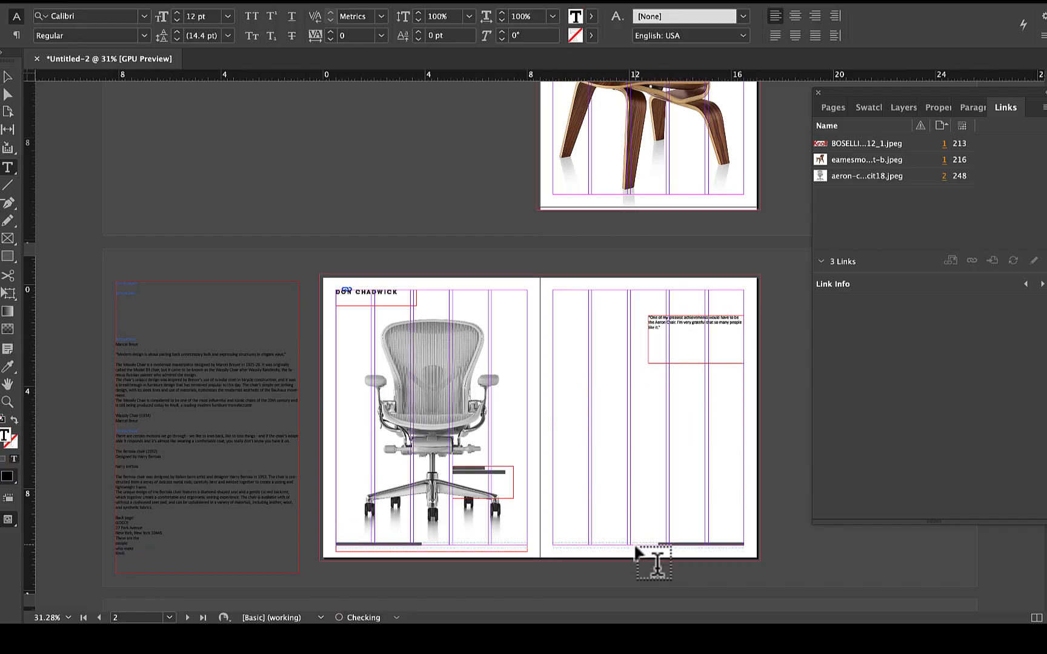
pyautogui.scroll(5, 634, 546)
pyautogui.scroll(5, 618, 496)
pyautogui.scroll(-3, 604, 454)
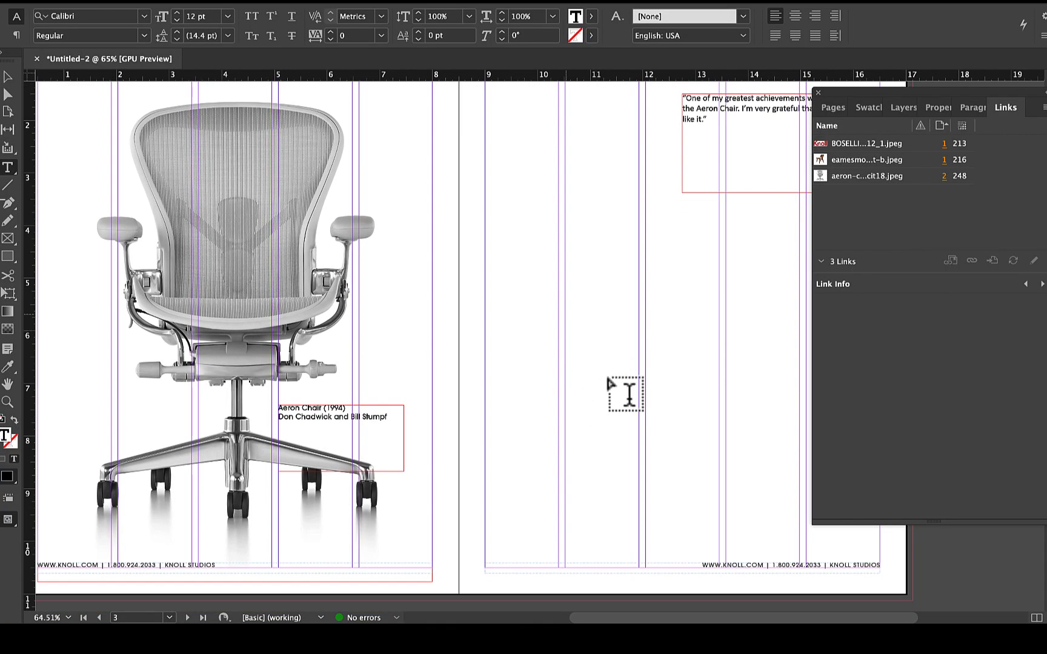
pyautogui.moveTo(565, 286); pyautogui.dragTo(719, 521)
pyautogui.press('super+v')
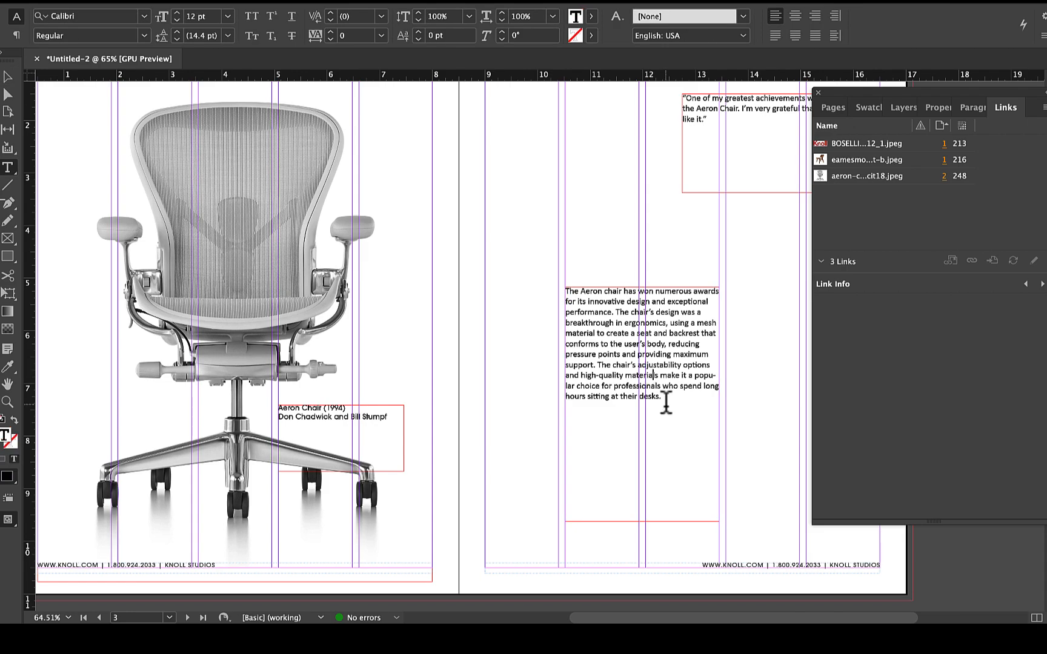
# - Set the Aeron chair description on page 3 in ITC Avant Garde Gothic Pro Book
pyautogui.moveTo(666, 403); pyautogui.dragTo(536, 265)
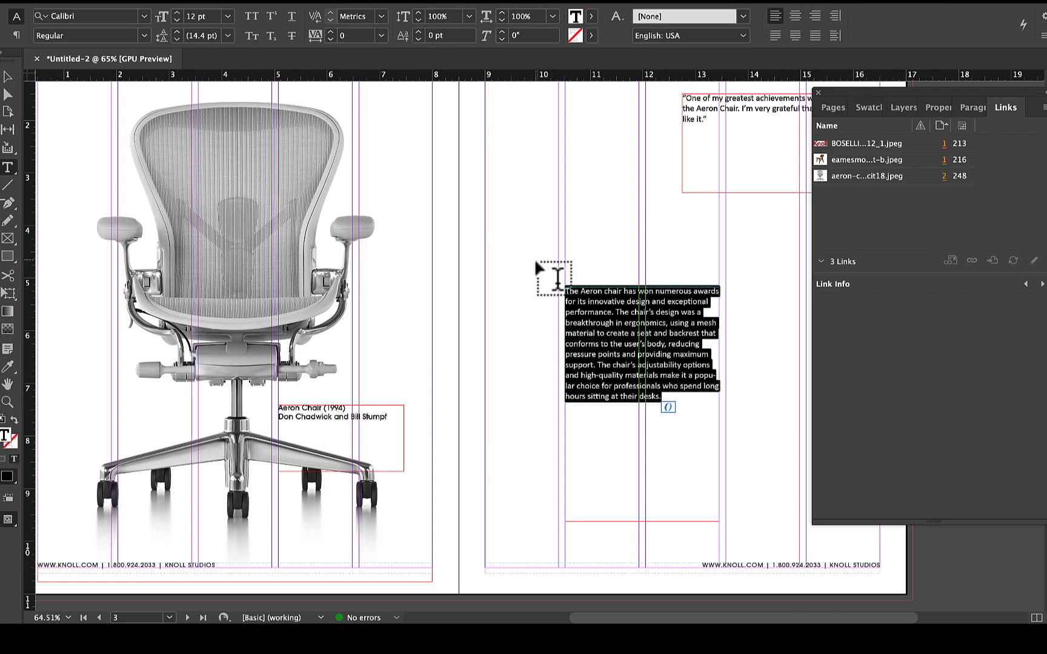
pyautogui.click(144, 16)
pyautogui.scroll(15, 115, 218)
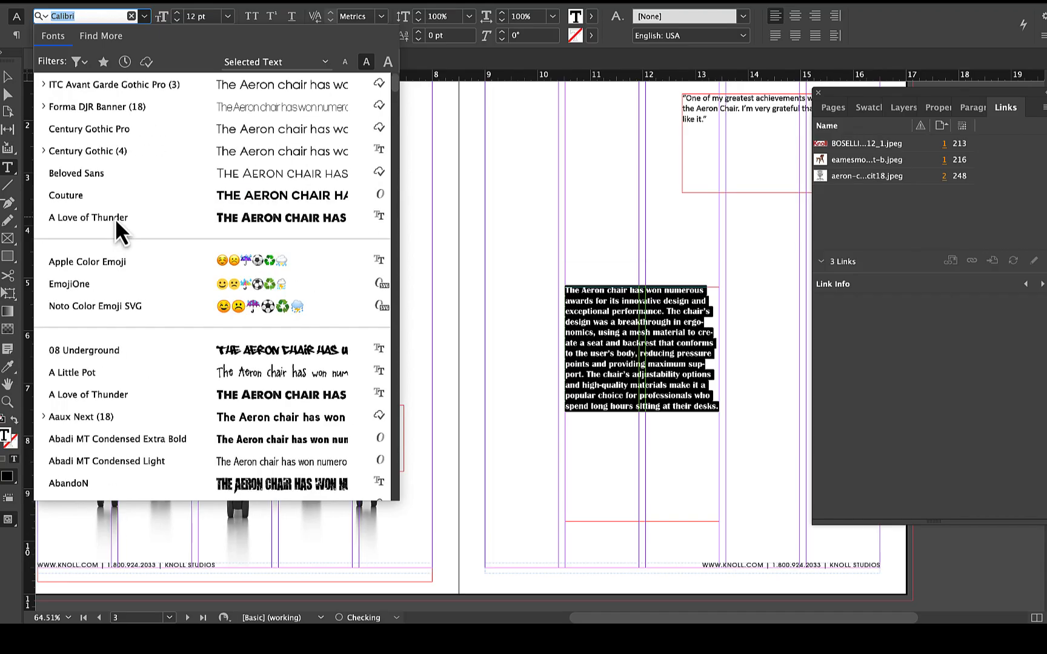
pyautogui.click(110, 85)
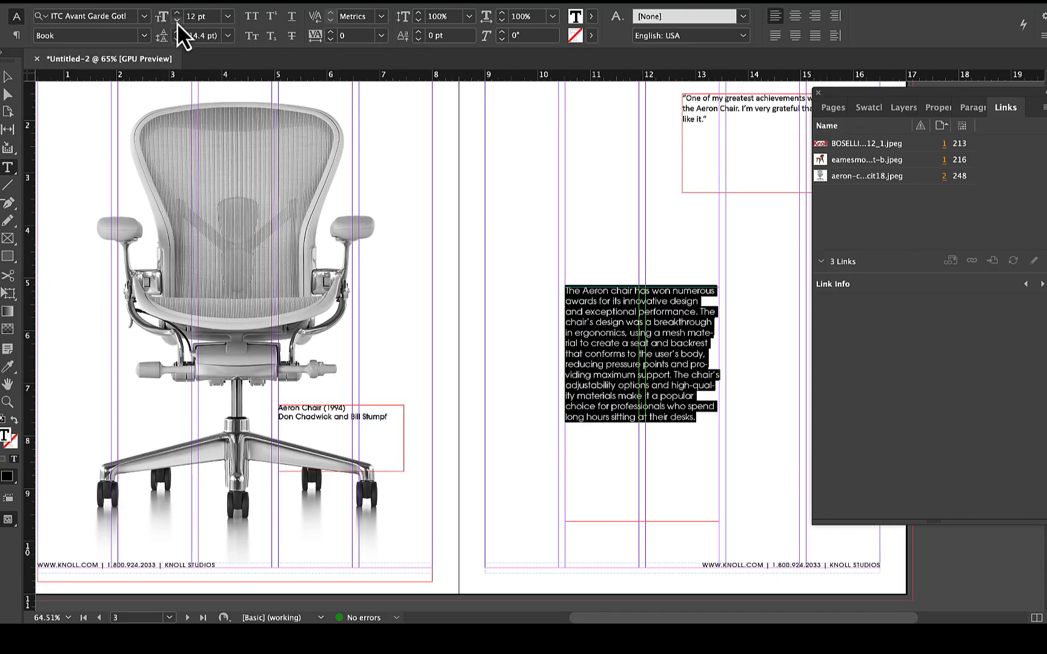
# - Set the Aeron chair description on page 3 to 10 pt type with 18 pt leading
pyautogui.click(176, 22)
pyautogui.click(177, 22)
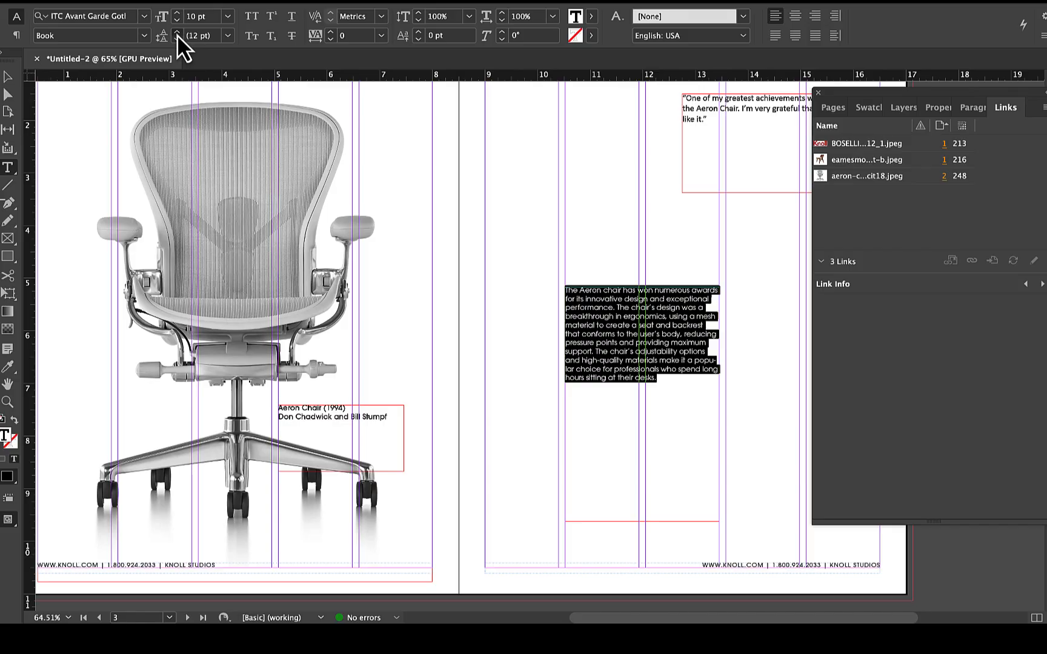
pyautogui.click(177, 32)
pyautogui.click(177, 33)
pyautogui.click(177, 33)
pyautogui.click(177, 33)
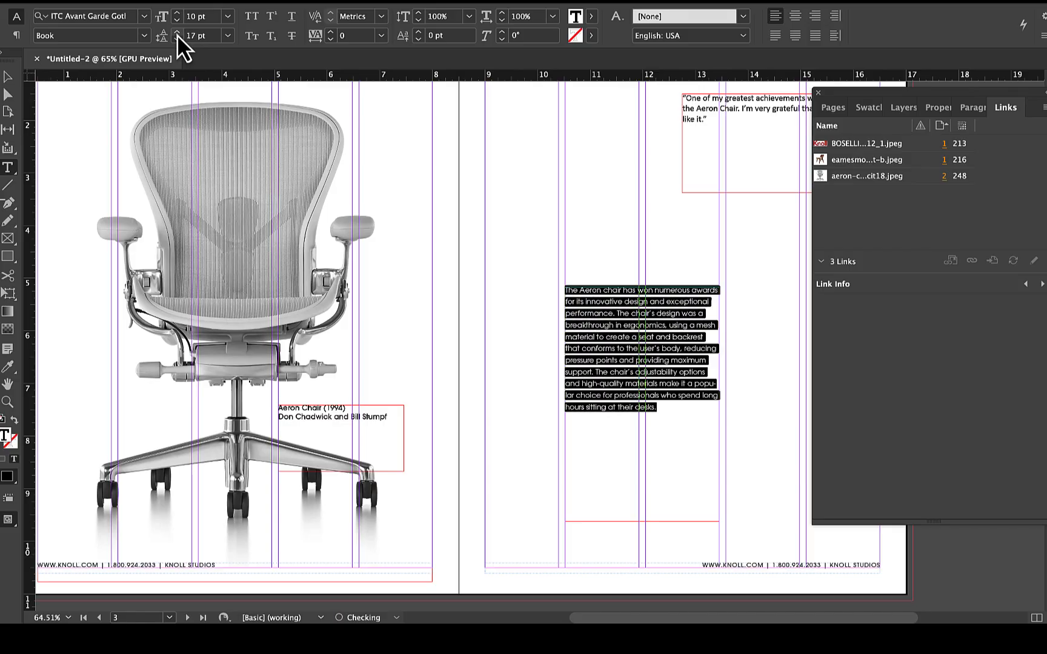
pyautogui.click(177, 34)
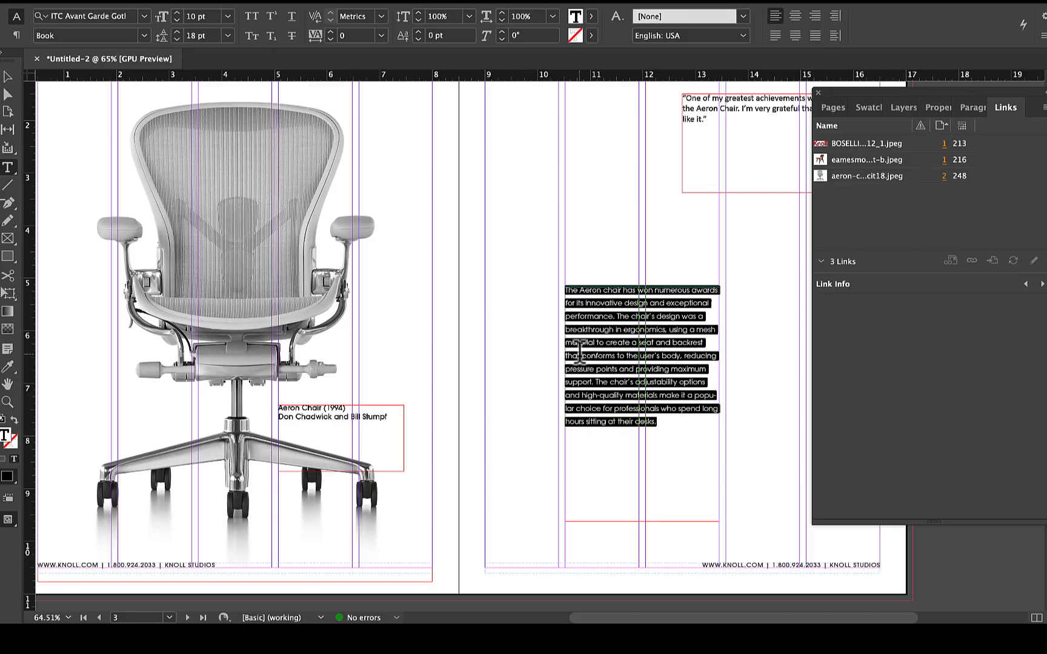
# - Shorten the description's frame from its upper edge to 3.035 in high and justify the text with the last line aligned left
pyautogui.click(7, 79)
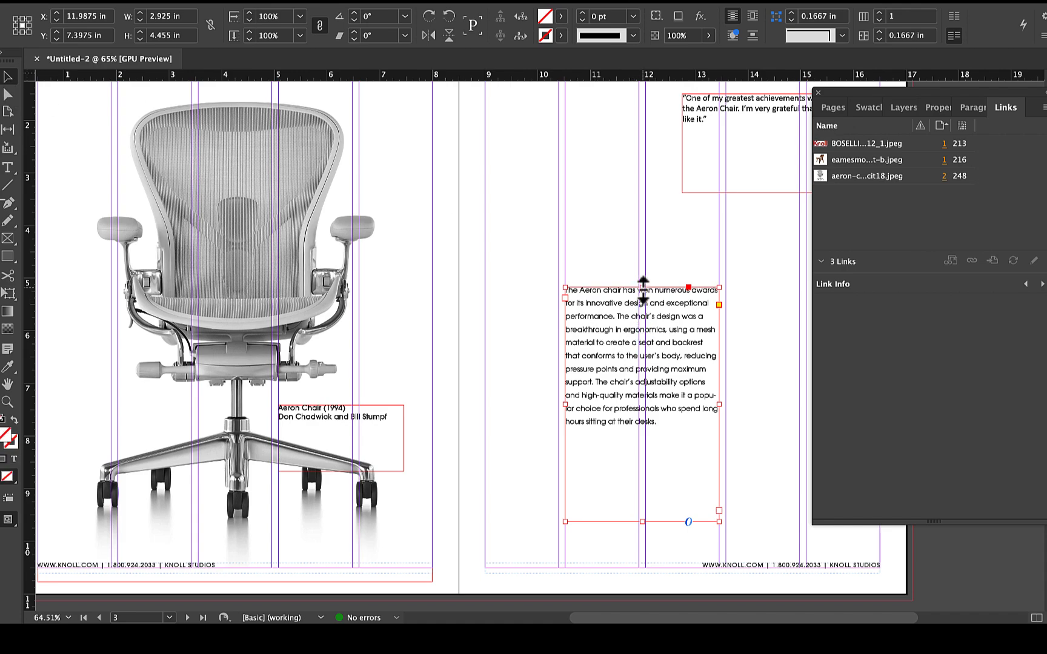
pyautogui.moveTo(642, 289); pyautogui.dragTo(643, 364)
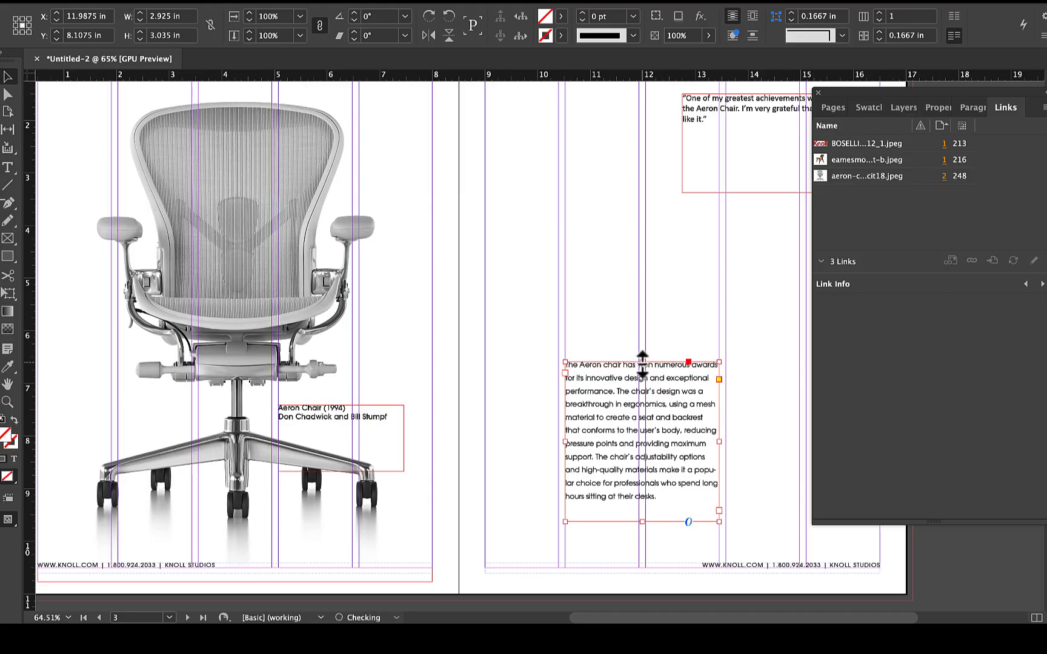
pyautogui.doubleClick(660, 504)
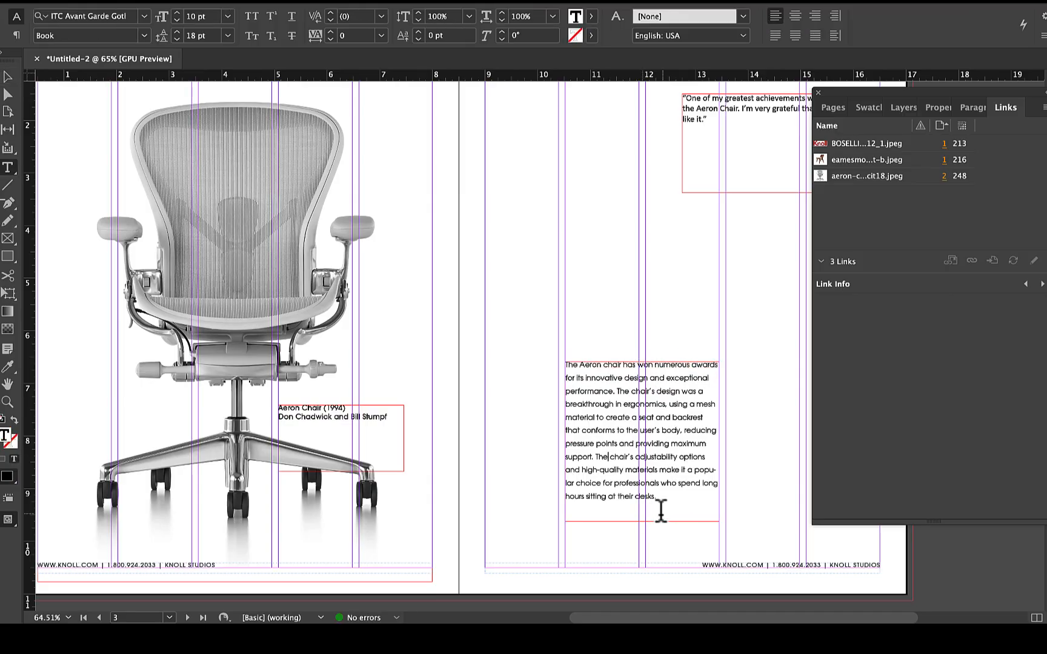
pyautogui.moveTo(658, 497); pyautogui.dragTo(560, 363)
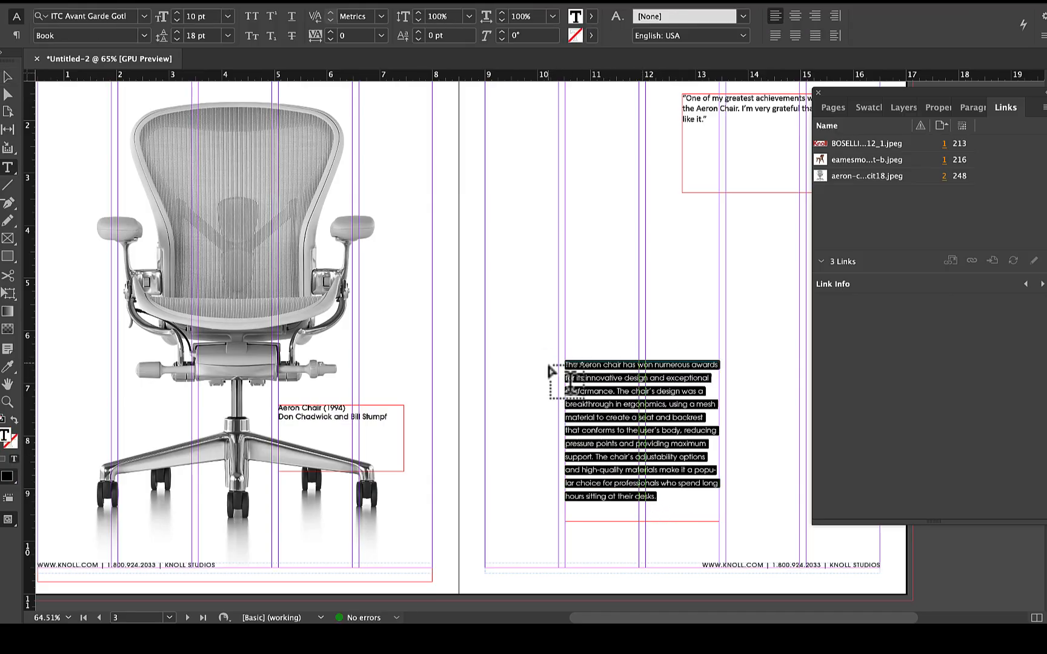
pyautogui.click(775, 36)
pyautogui.scroll(3, 633, 363)
pyautogui.scroll(-5, 633, 363)
pyautogui.hscroll(3, 633, 363)
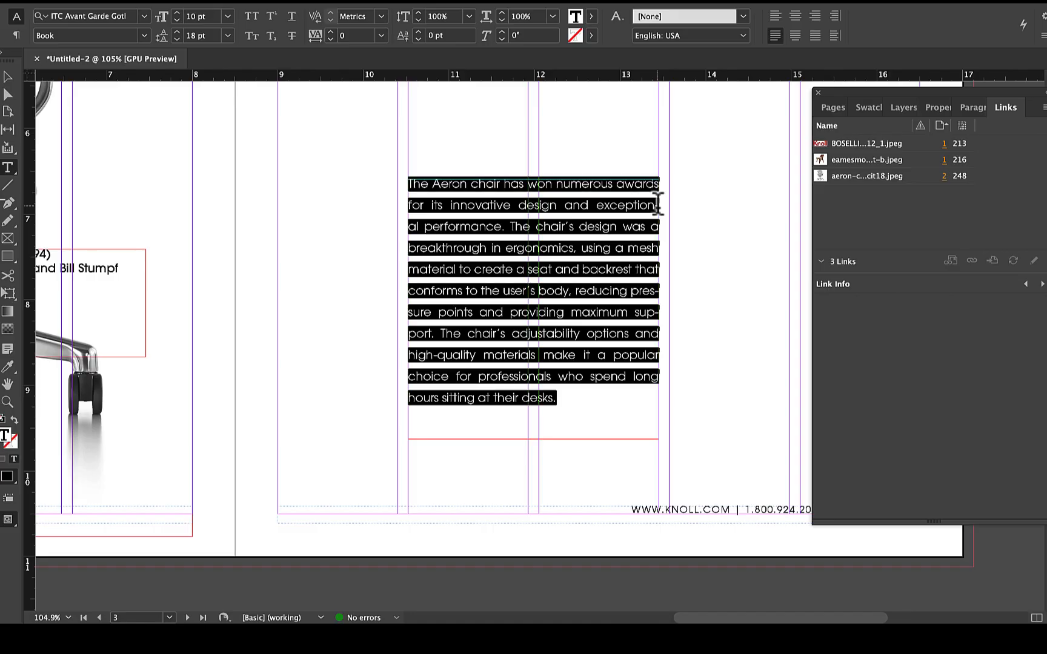
pyautogui.click(417, 229)
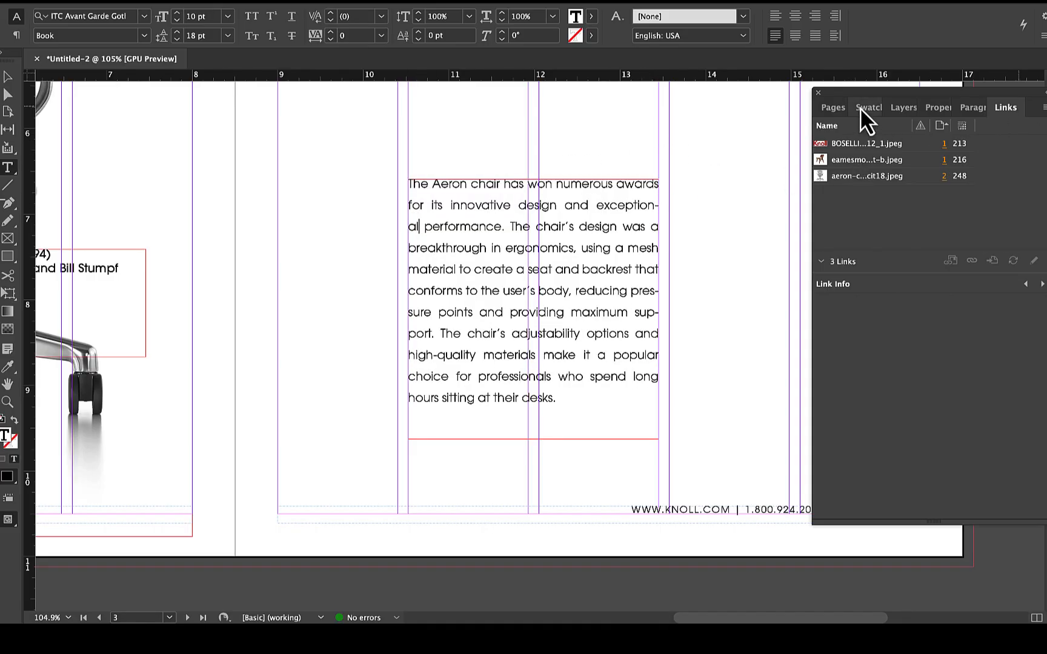
# - Create a paragraph style named "body" from the formatting of the Aeron chair description
pyautogui.click(969, 109)
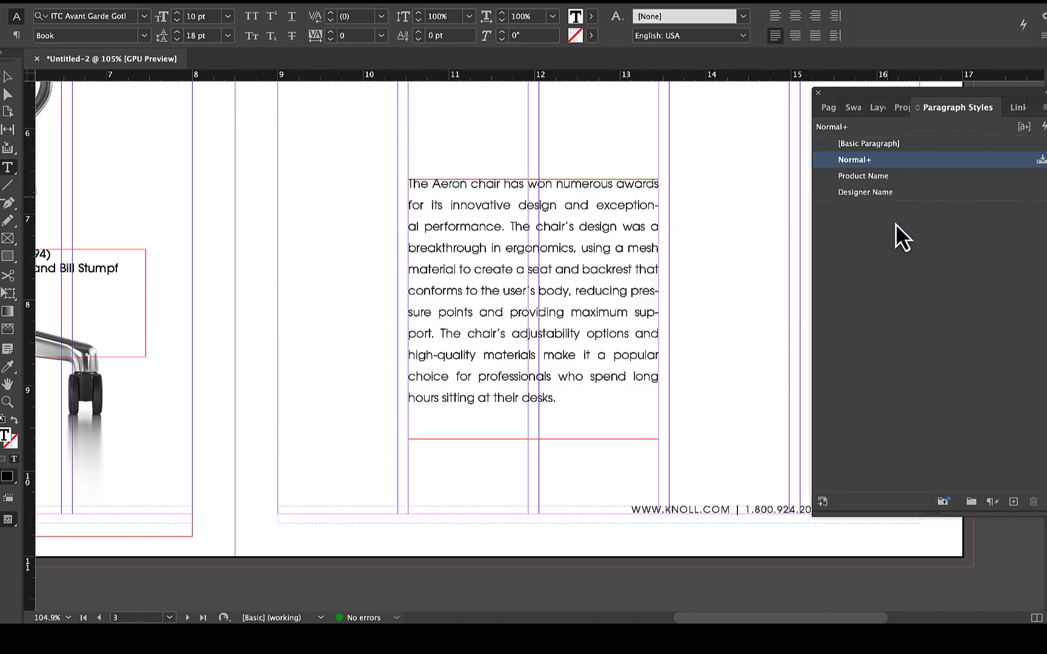
pyautogui.moveTo(590, 355); pyautogui.dragTo(576, 291)
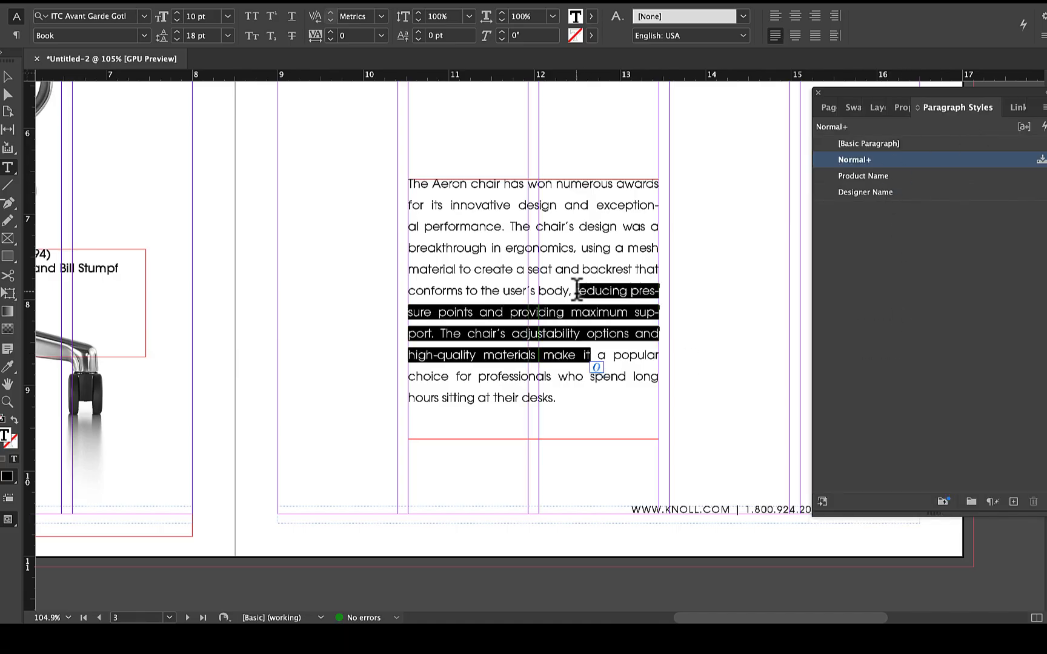
pyautogui.click(1011, 501)
pyautogui.doubleClick(885, 177)
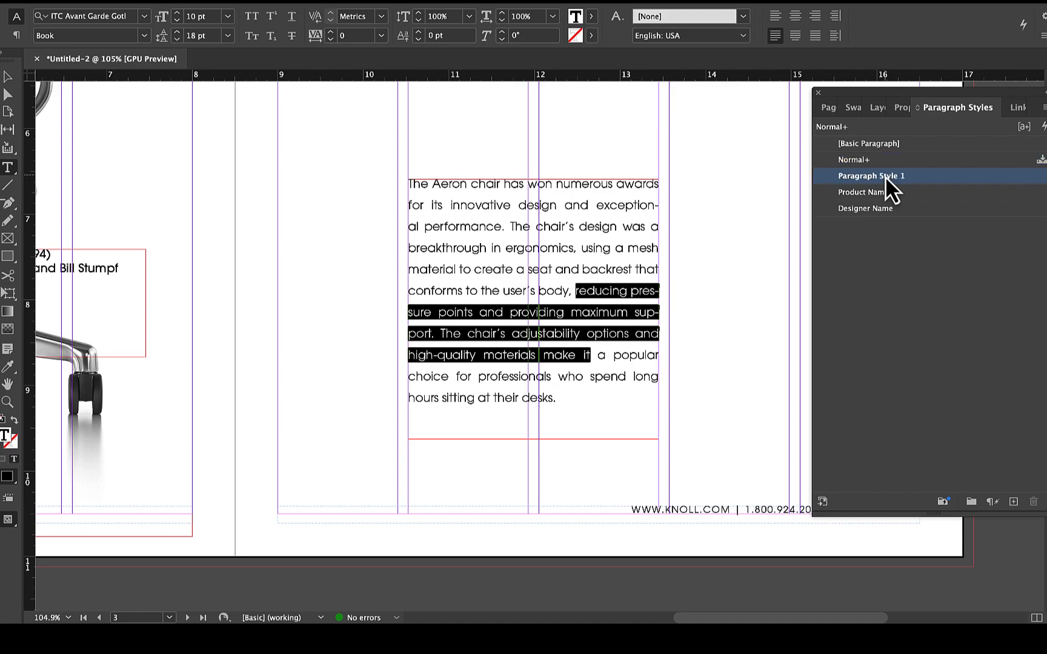
pyautogui.write('body')
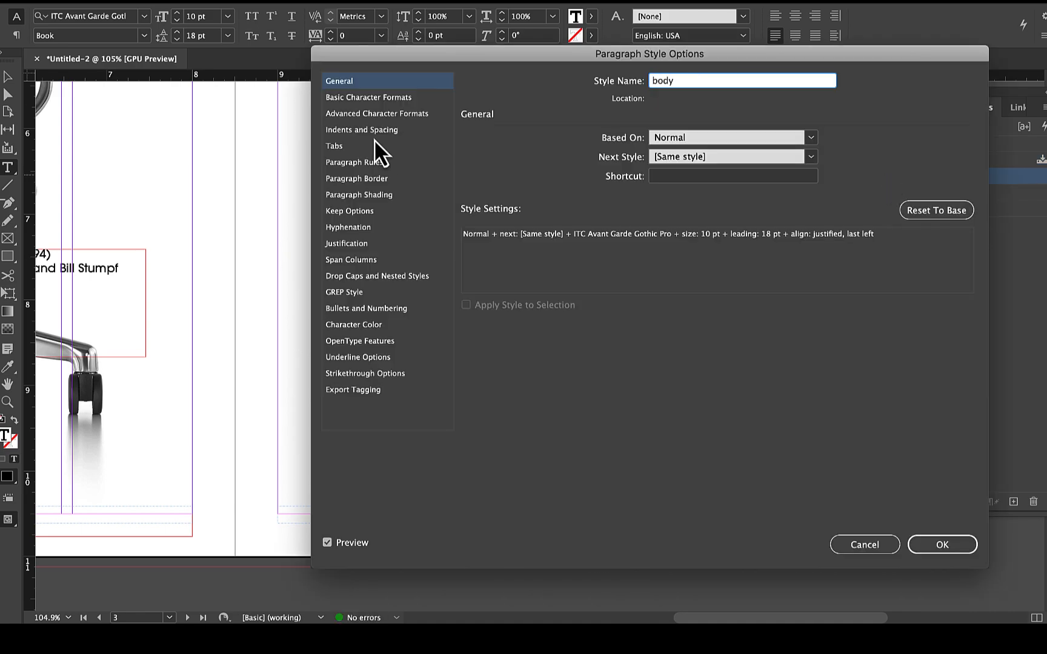
# - Set the body style's justification limits to 90% and 110% word spacing, -5% and 5% letter spacing, and 99% and 101% glyph scaling
pyautogui.click(347, 243)
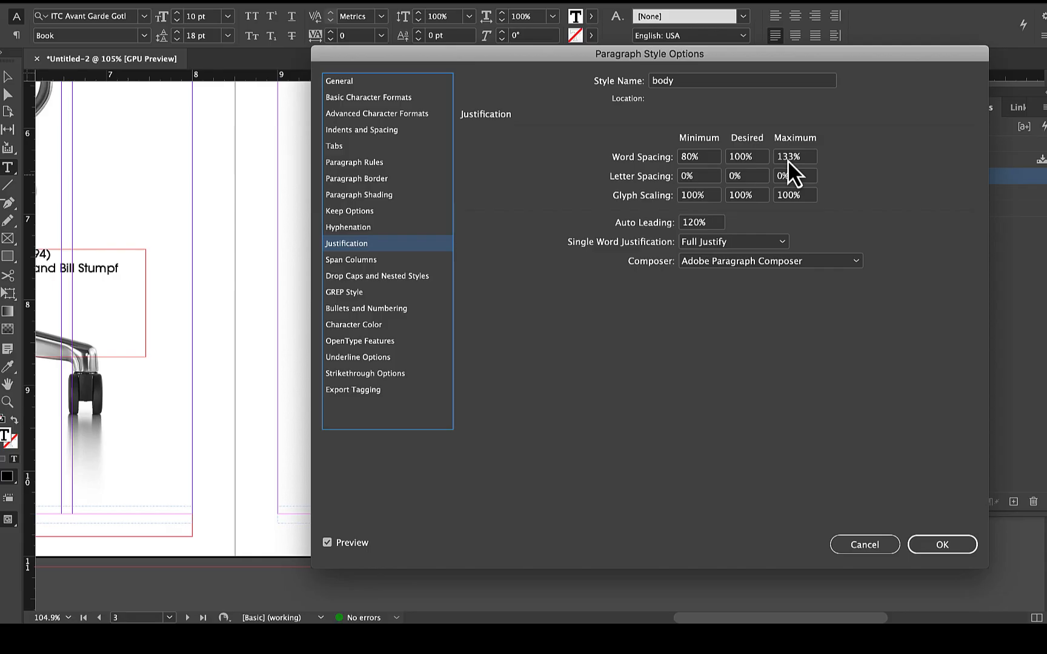
pyautogui.click(683, 158)
pyautogui.write('9')
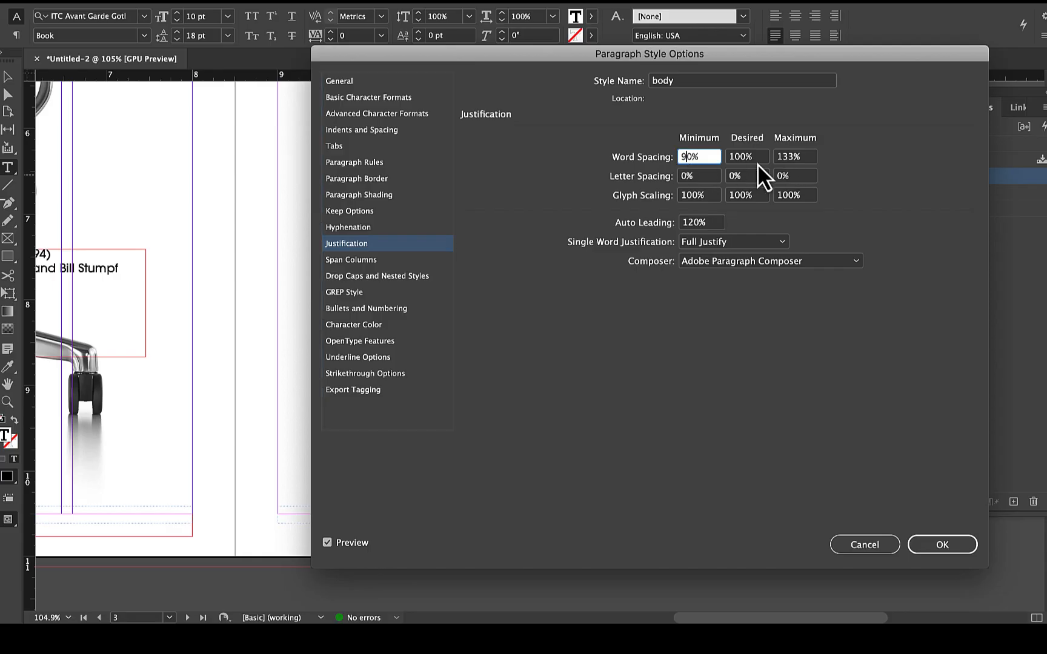
pyautogui.click(788, 158)
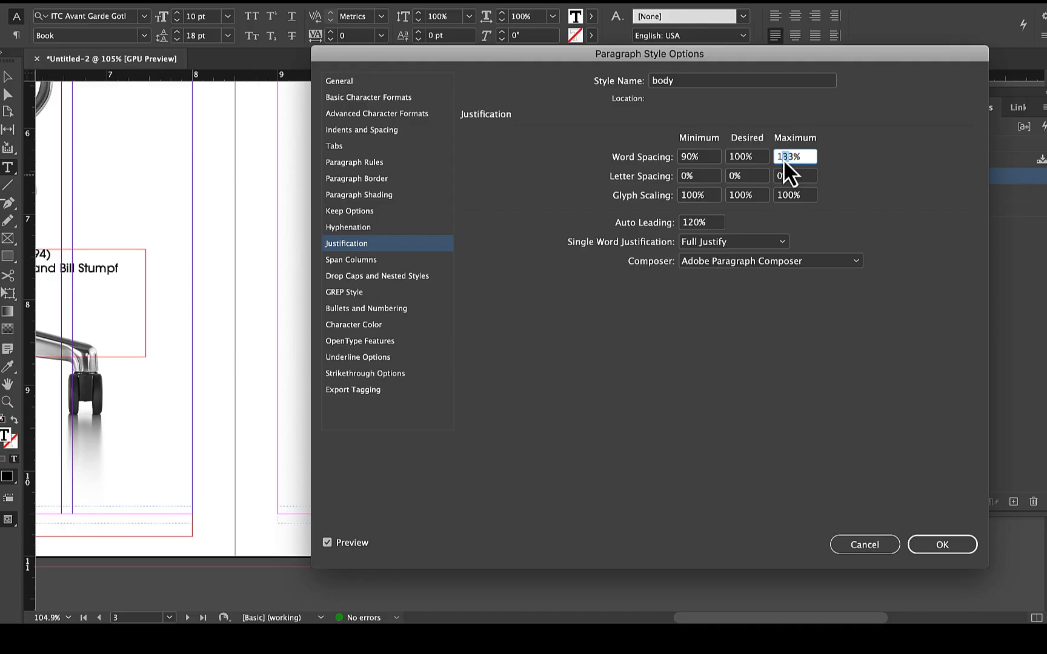
pyautogui.write('10')
pyautogui.doubleClick(681, 180)
pyautogui.write('-5')
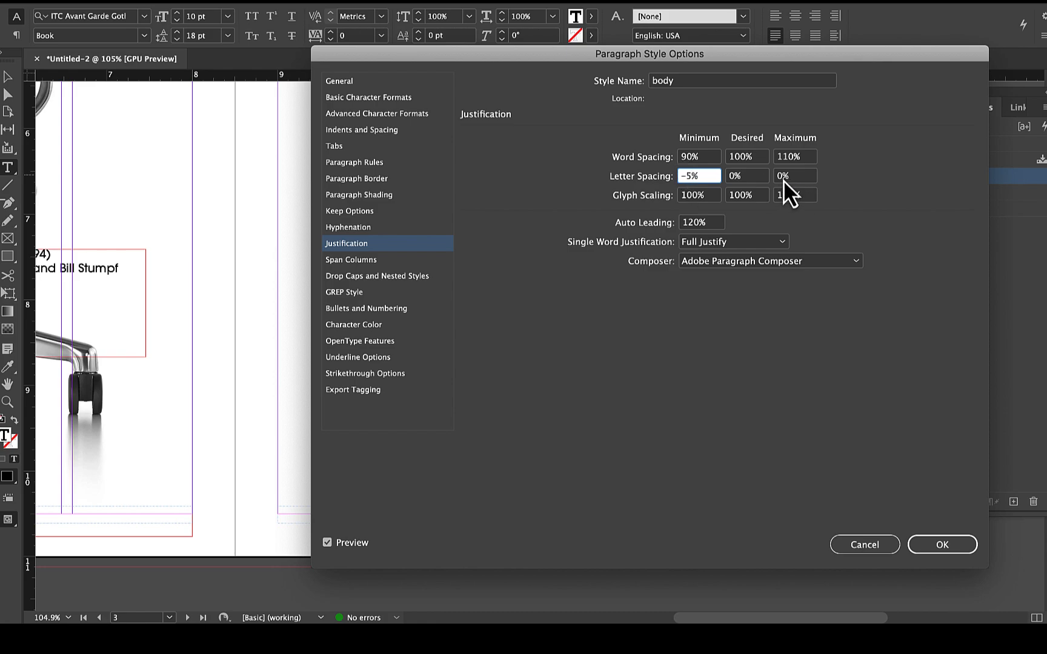
pyautogui.doubleClick(780, 179)
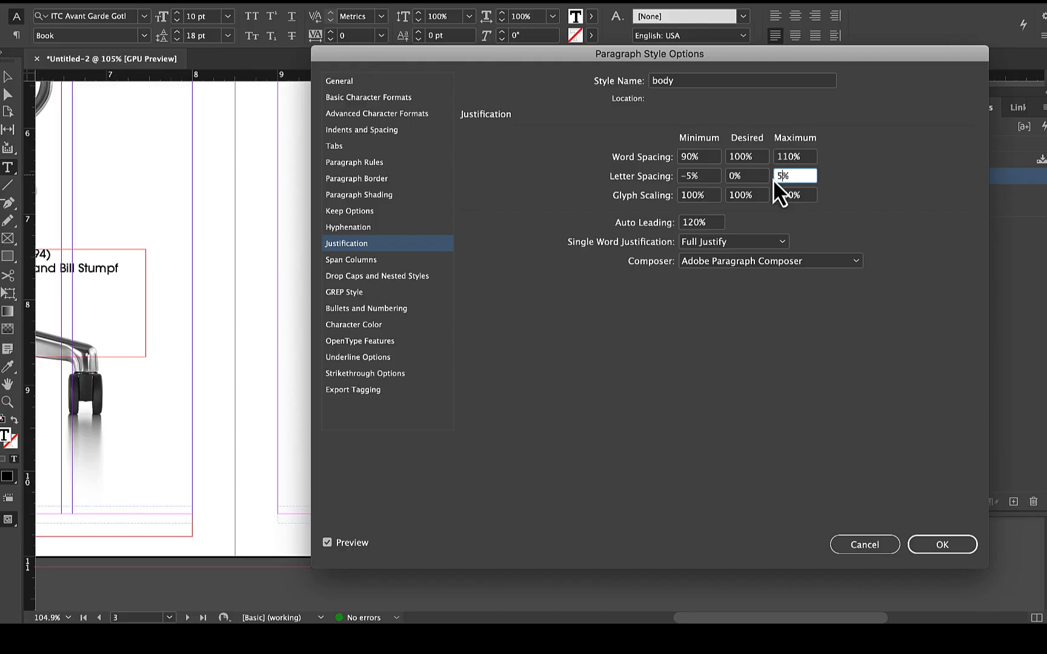
pyautogui.click(694, 196)
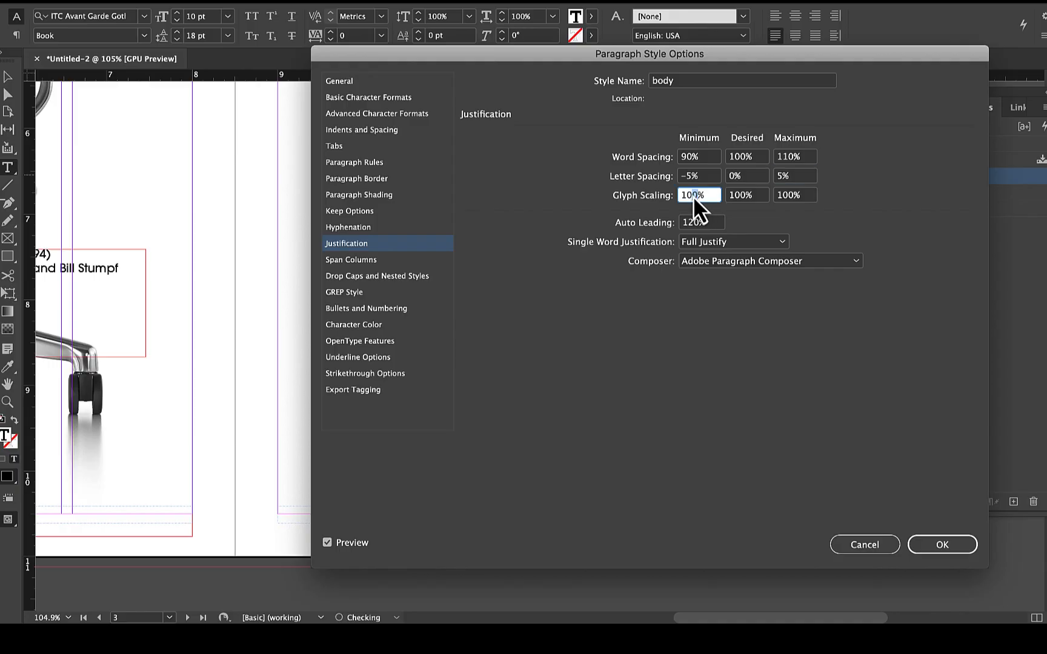
pyautogui.write('99')
pyautogui.click(788, 197)
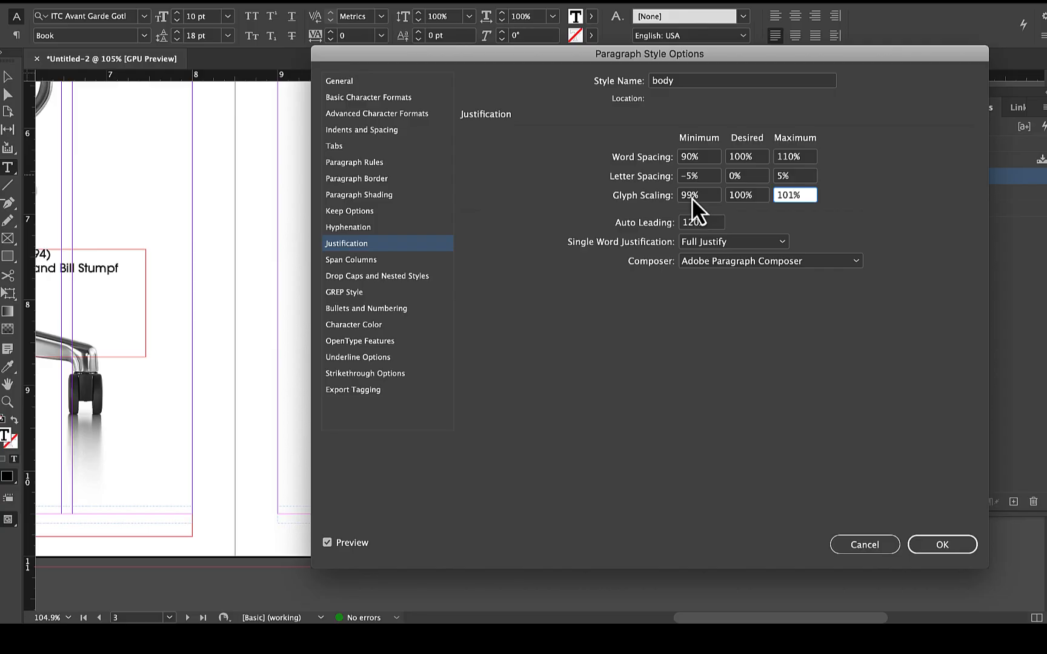
pyautogui.click(932, 547)
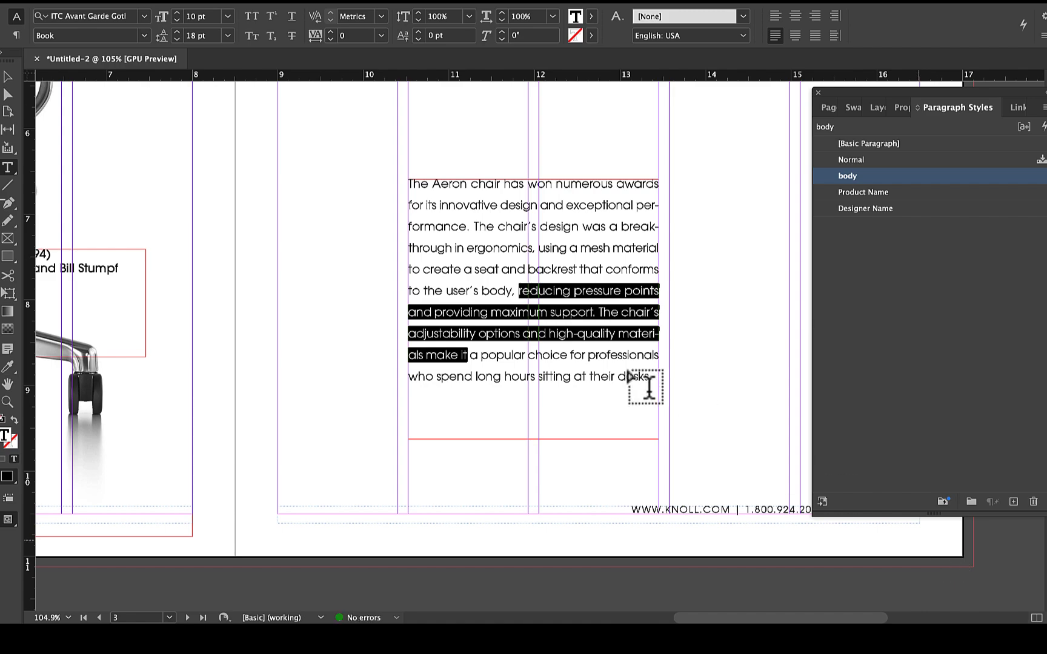
# - Apply the body paragraph style to the entire Aeron chair description and deselect the text
pyautogui.click(559, 322)
pyautogui.press('super+a')
pyautogui.click(845, 178)
pyautogui.press('shift+super+a')
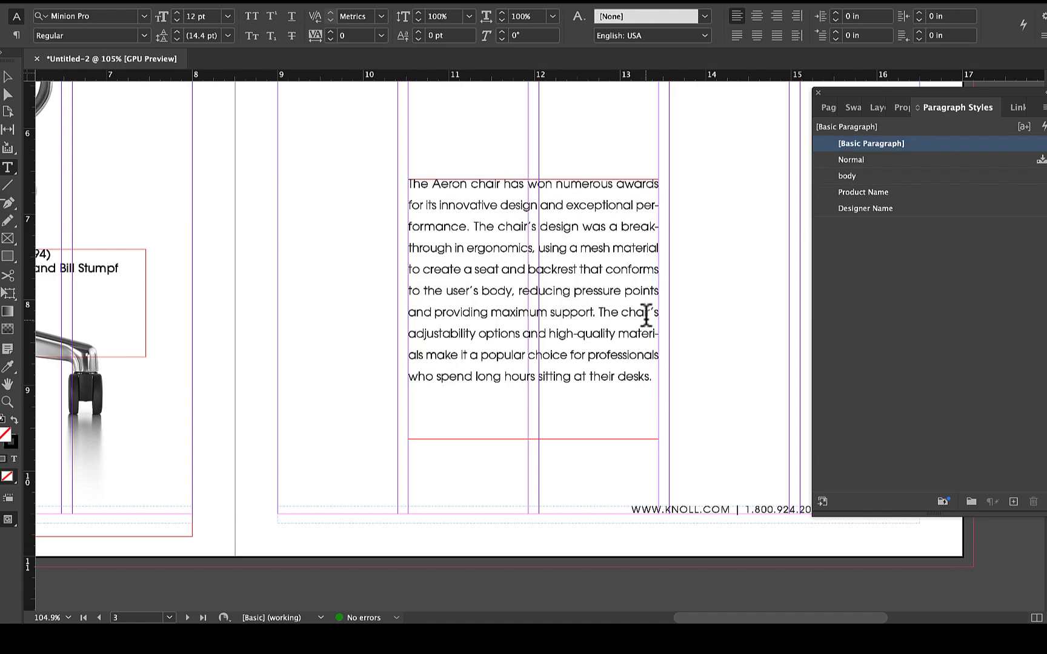
# - Lower the hyphen limit in the body paragraph style's hyphenation settings
pyautogui.doubleClick(851, 177)
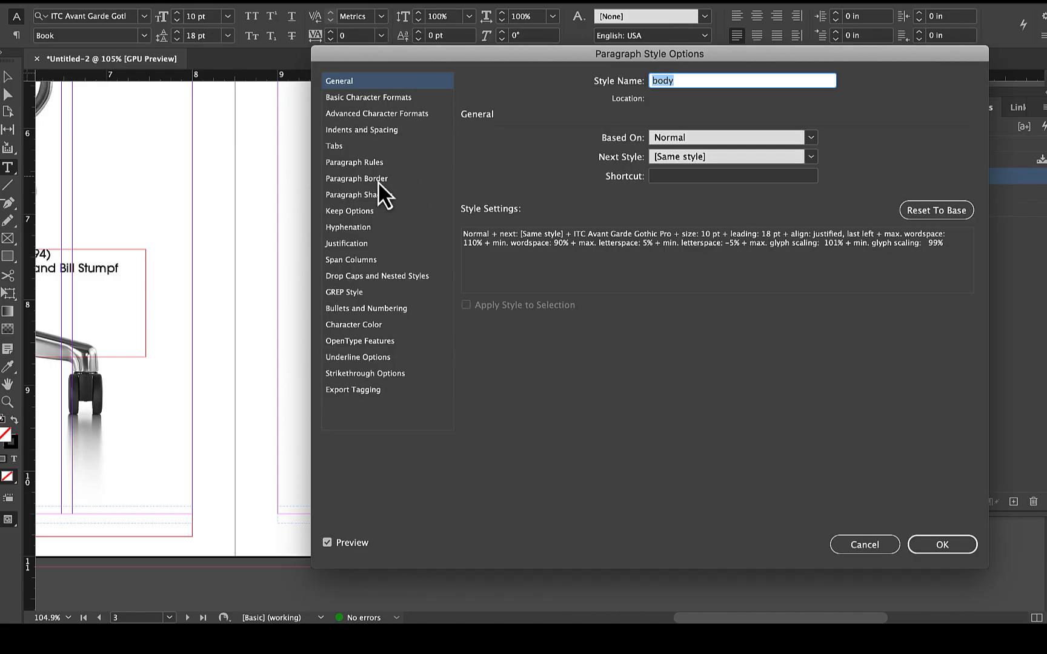
pyautogui.click(333, 230)
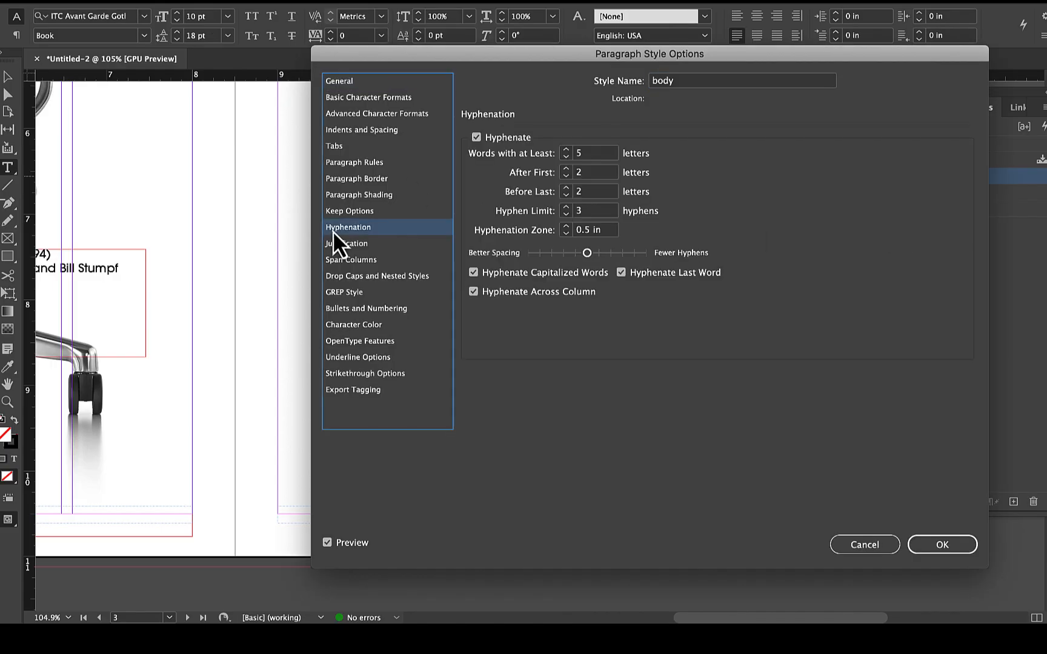
pyautogui.click(565, 214)
pyautogui.click(943, 543)
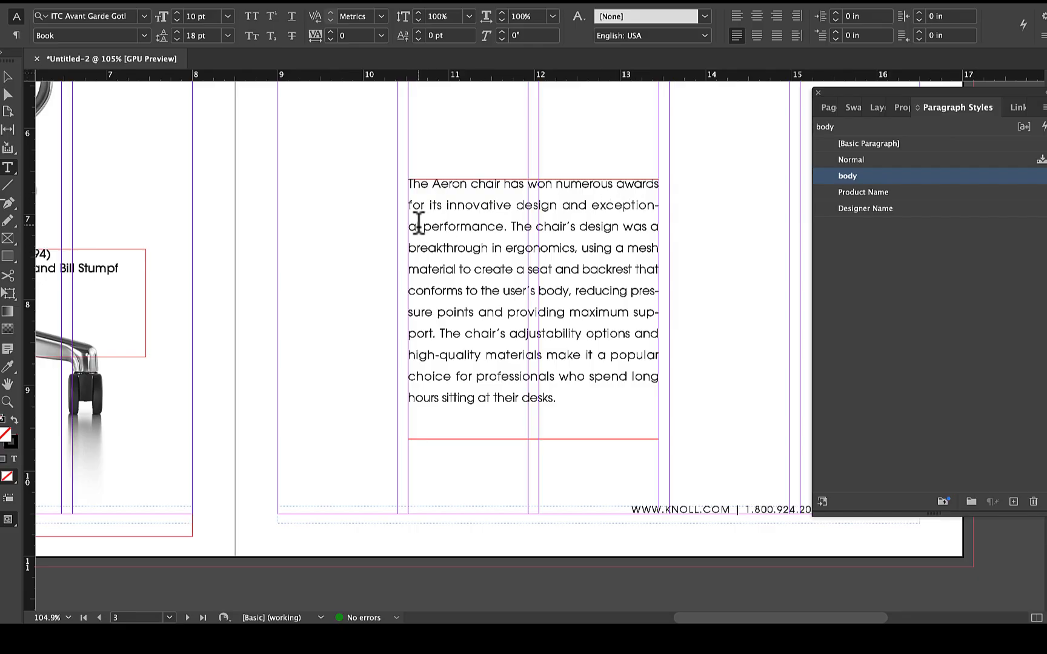
# - Tighten the tracking of "for its innovative design and exceptional" in the Aeron chair description to remove its hyphenated break
pyautogui.moveTo(420, 225); pyautogui.dragTo(403, 206)
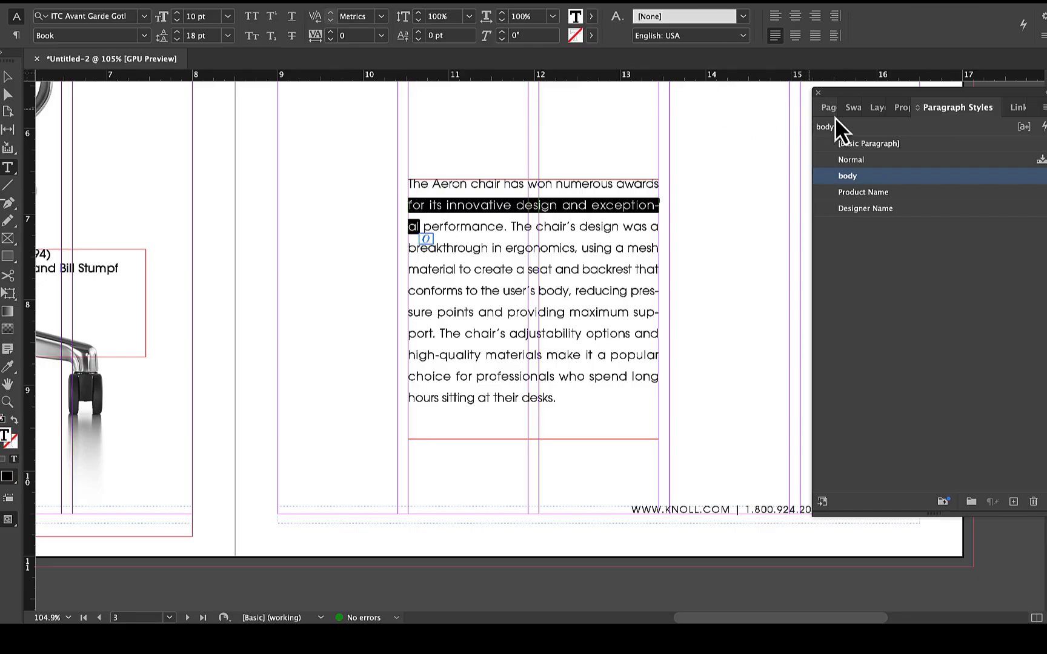
pyautogui.click(903, 109)
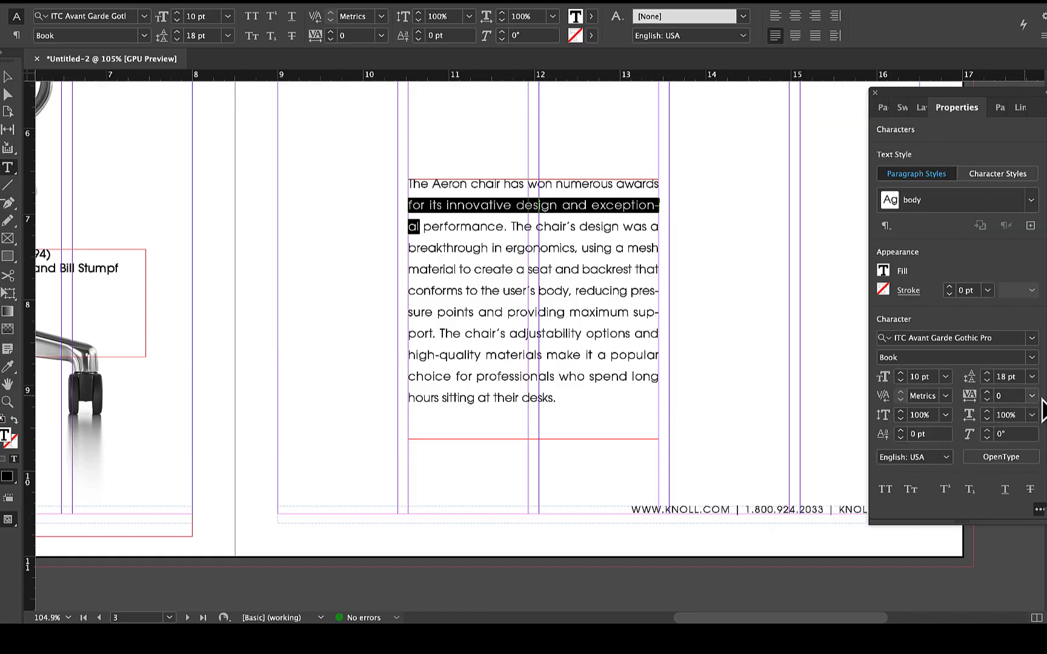
pyautogui.click(987, 401)
pyautogui.click(987, 401)
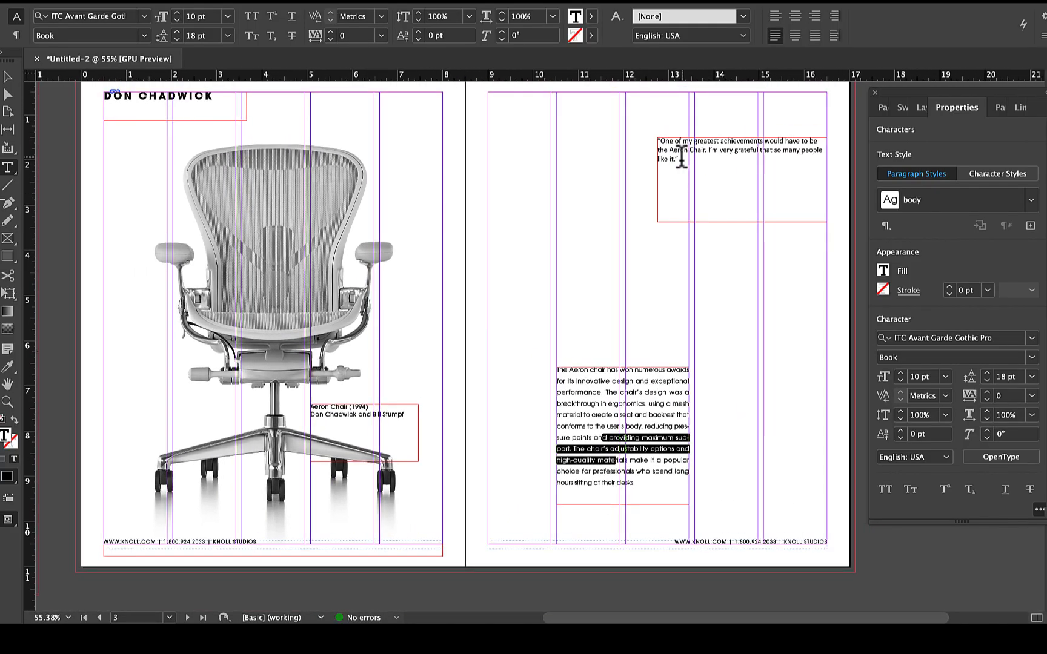
# - Set the "One of my greatest achievements" quote in ITC Avant Garde Gothic Pro Bold with 14 pt leading
pyautogui.click(681, 159)
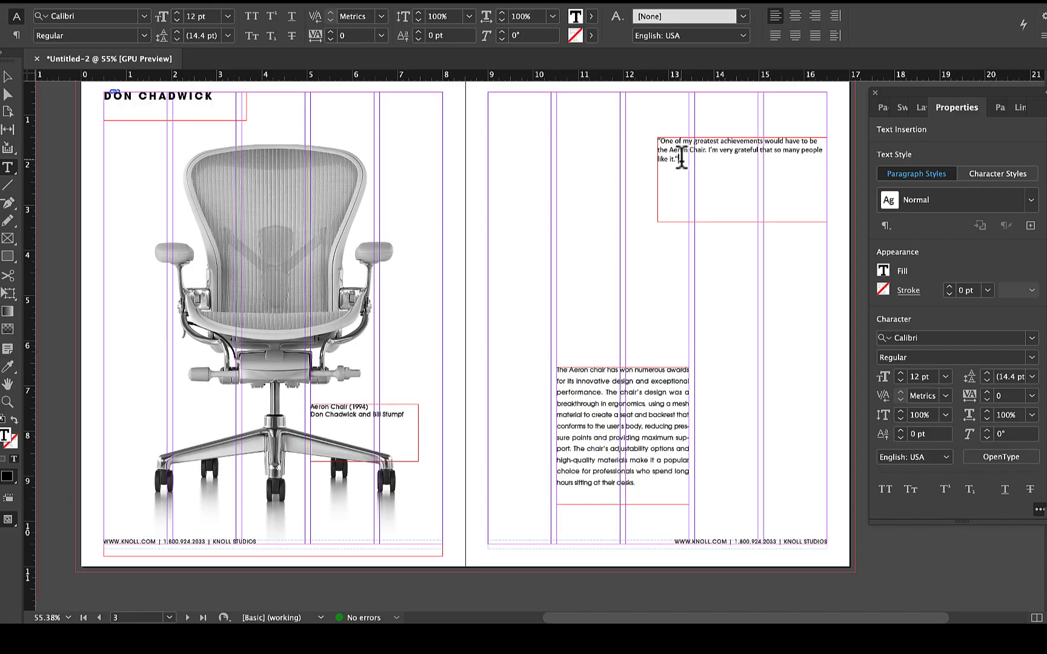
pyautogui.moveTo(681, 158); pyautogui.dragTo(652, 133)
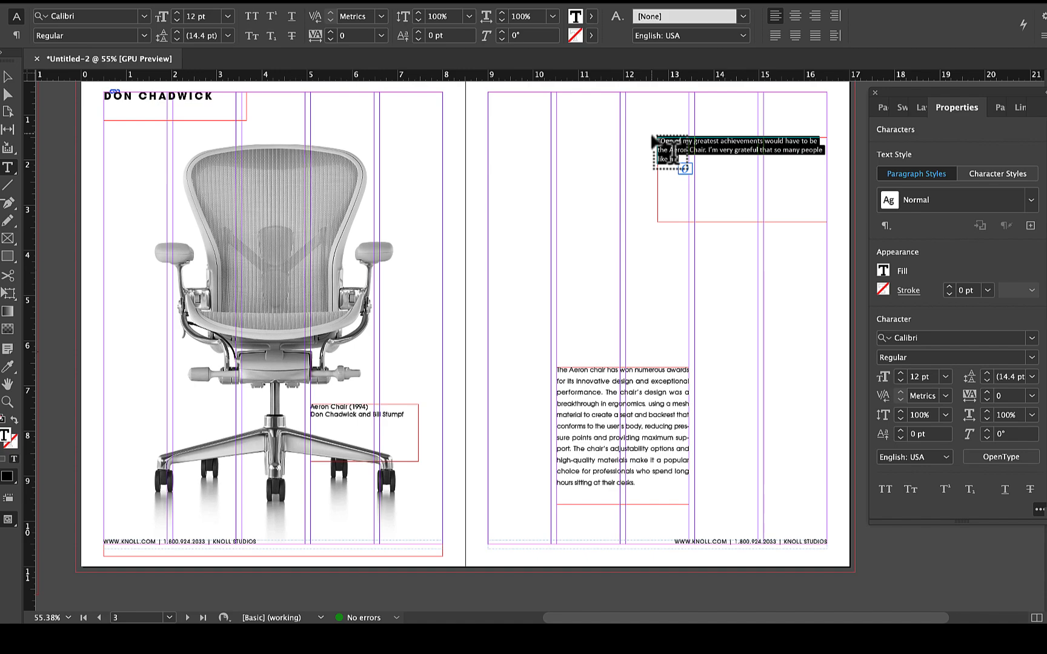
pyautogui.click(176, 40)
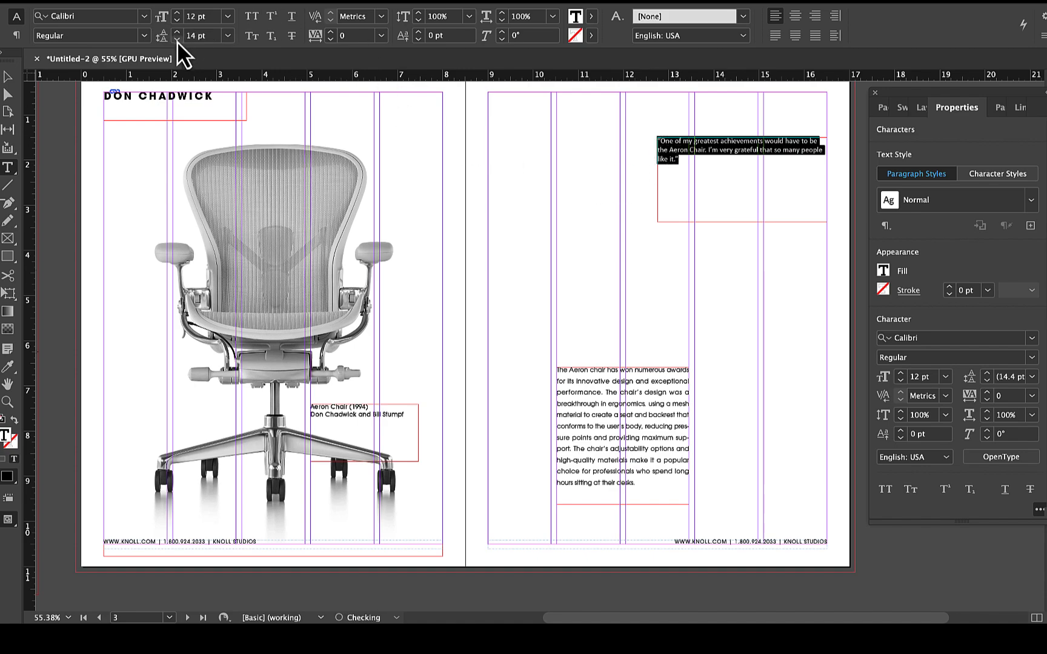
pyautogui.click(144, 19)
pyautogui.scroll(15, 109, 103)
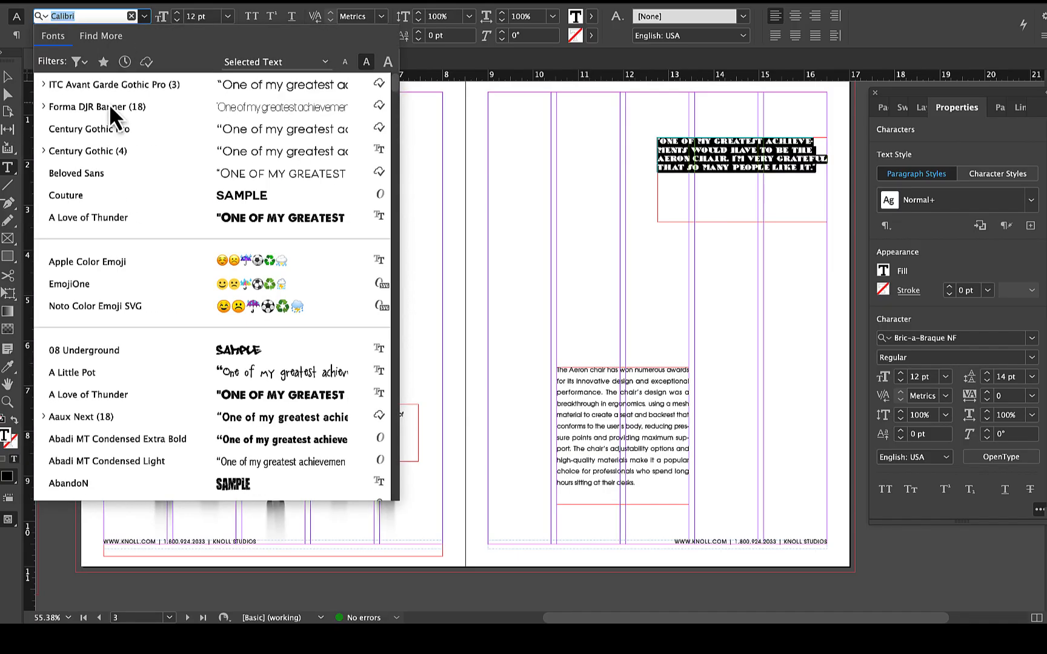
pyautogui.click(109, 86)
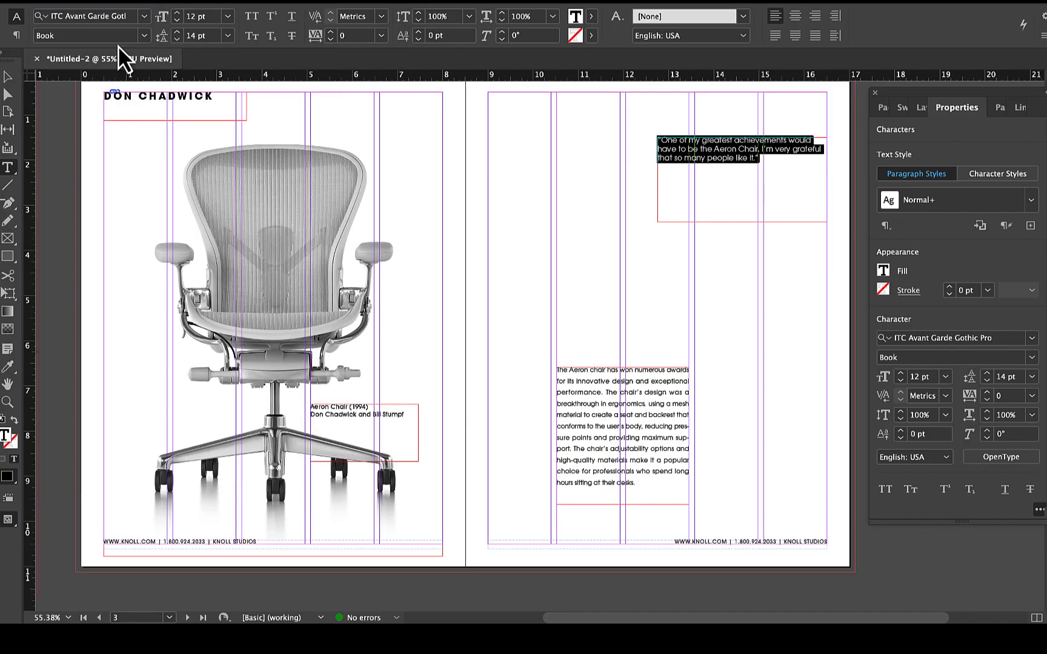
pyautogui.click(144, 35)
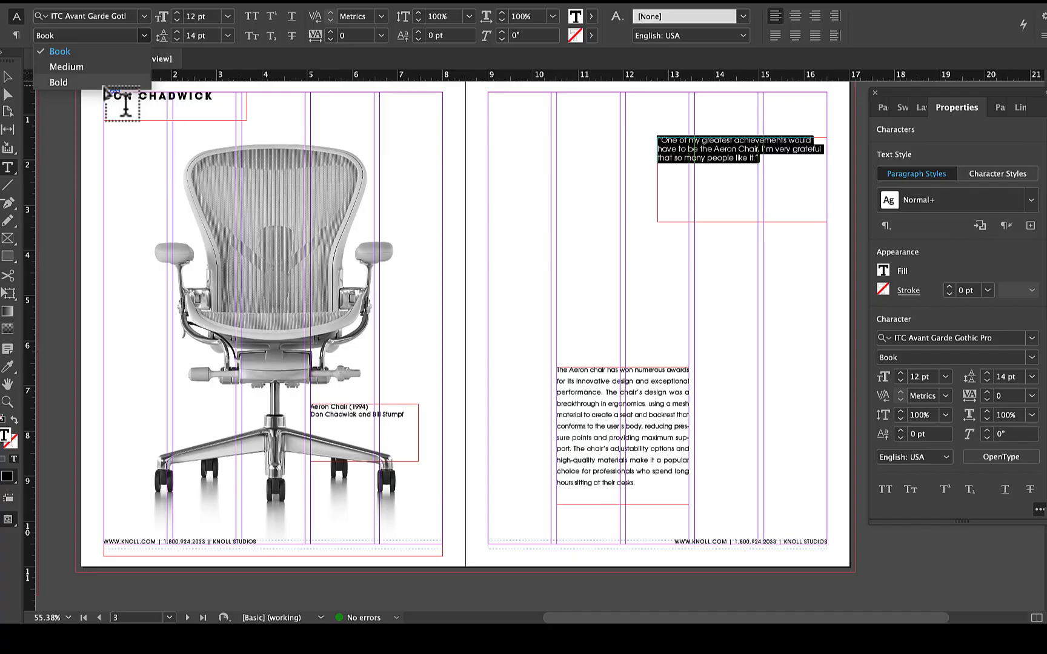
pyautogui.click(121, 83)
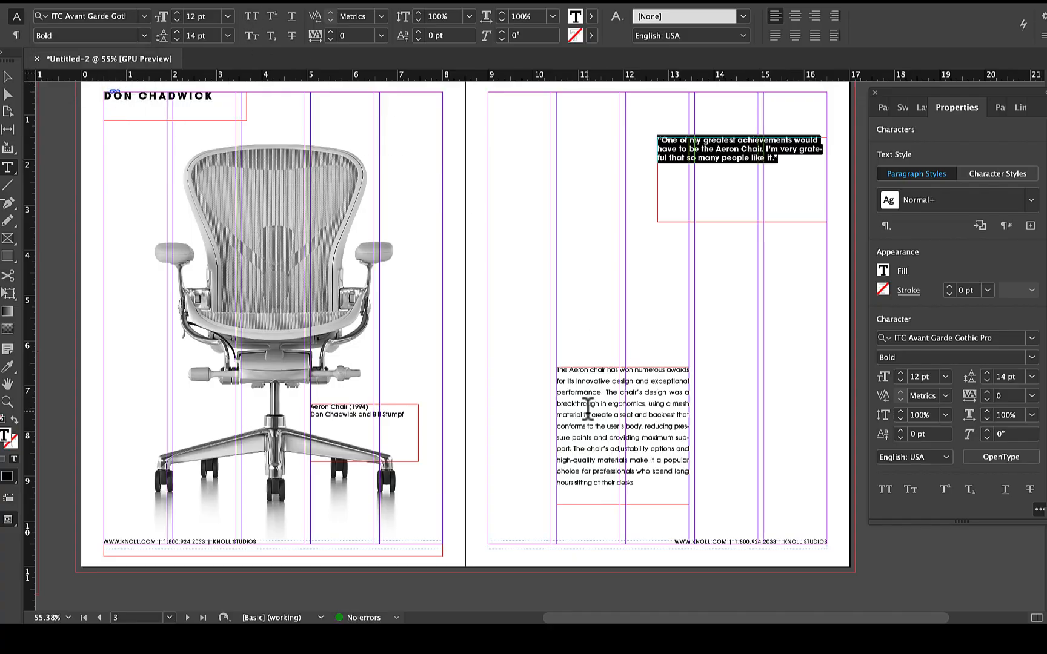
# - Narrow the quote's text frame to the last two columns, extending it slightly past the margin to a 3.005 in width
pyautogui.scroll(3, 587, 410)
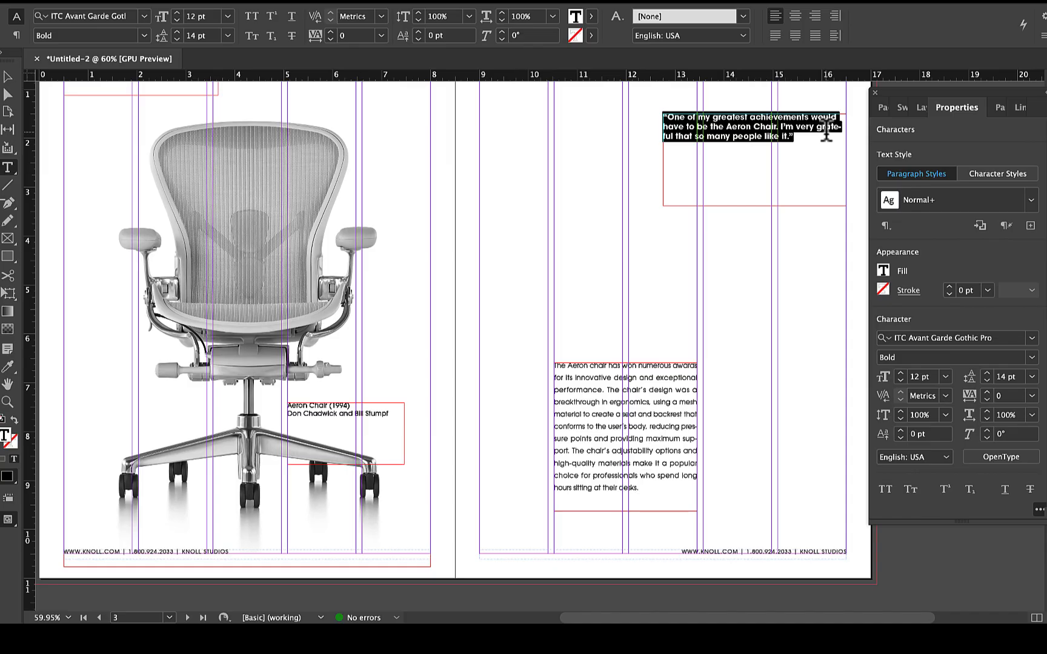
pyautogui.click(8, 77)
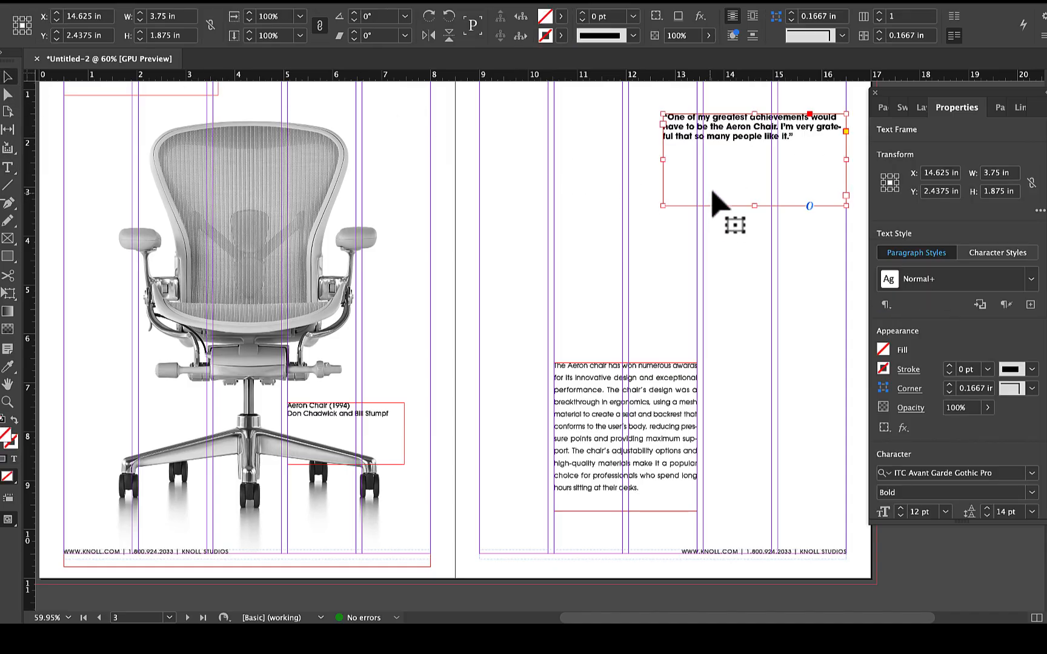
pyautogui.moveTo(662, 161); pyautogui.dragTo(703, 160)
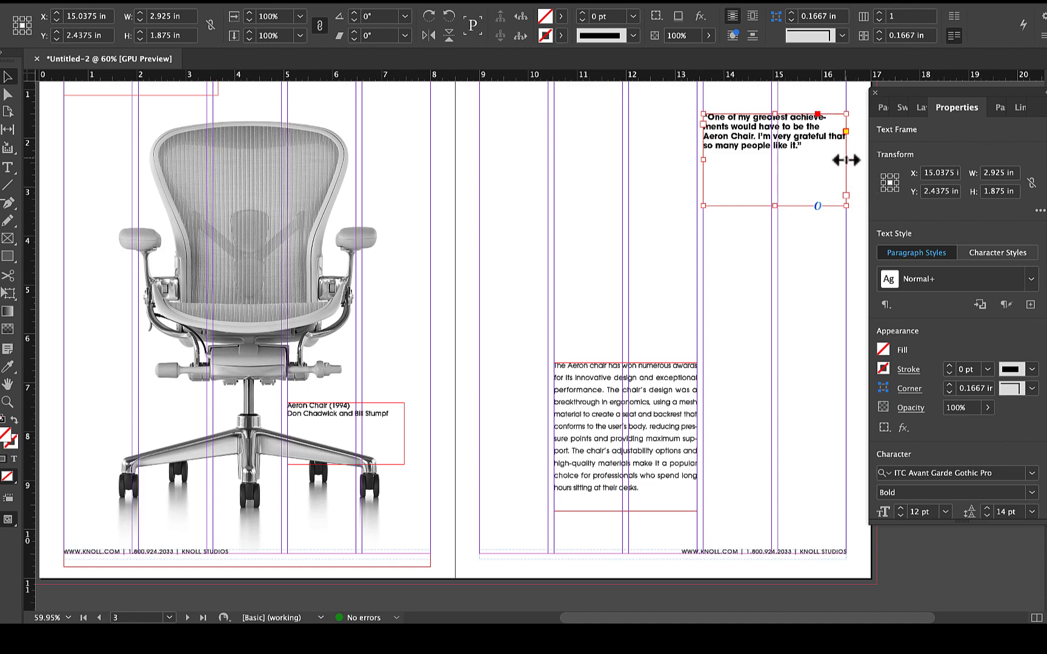
pyautogui.moveTo(846, 159); pyautogui.dragTo(850, 160)
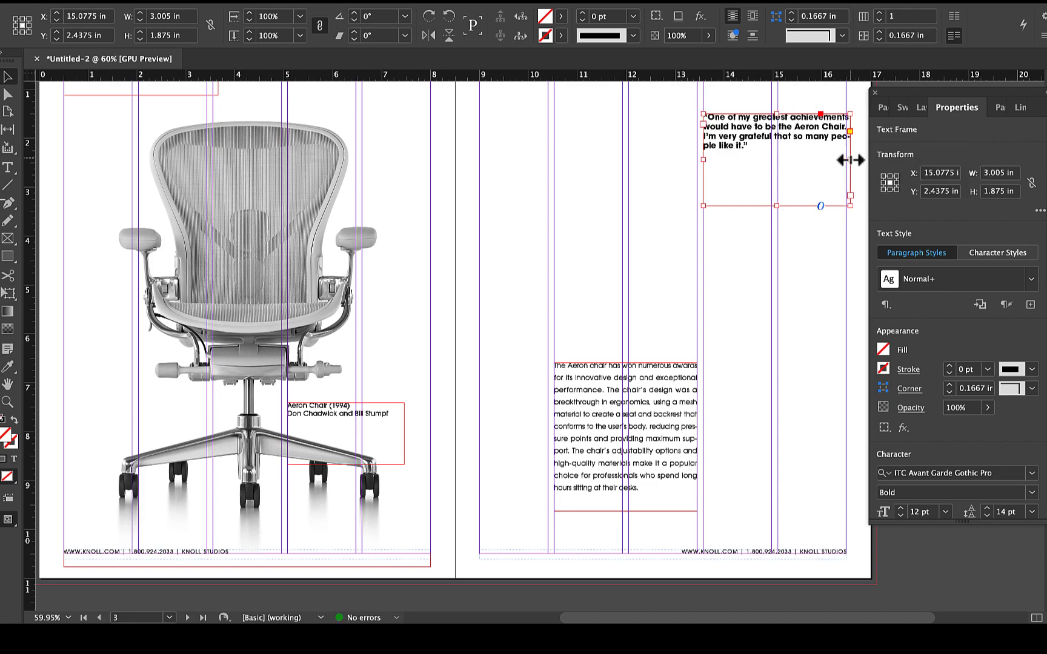
# - Insert a forced line break before "people" in the quote to remove its hyphenation, and deselect the frame
pyautogui.doubleClick(832, 137)
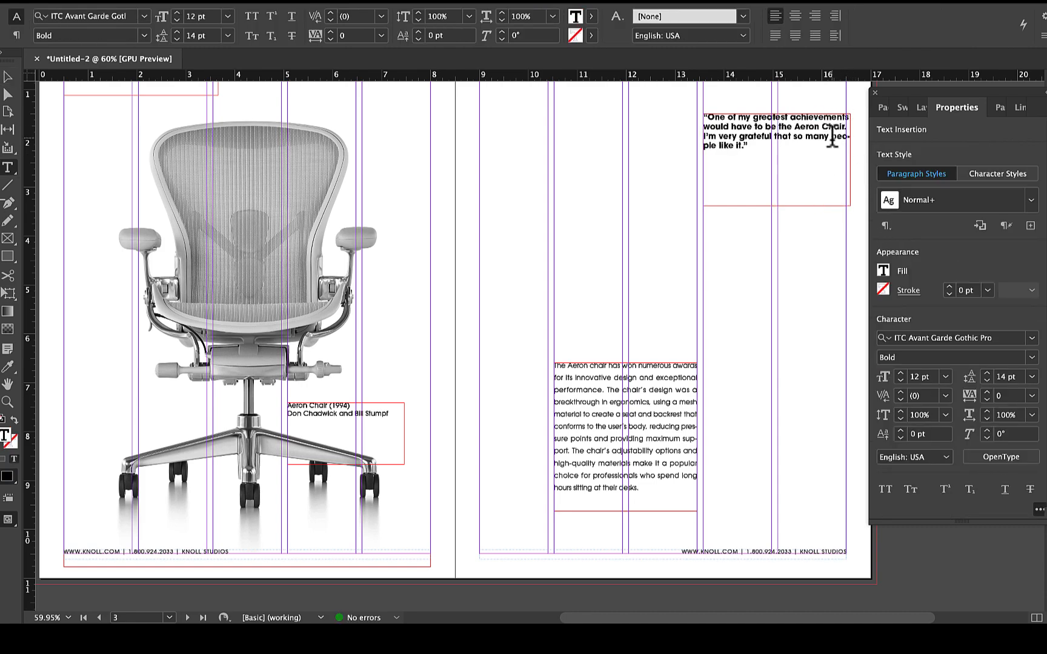
pyautogui.hotkey('shift', 'Return')
pyautogui.click(8, 77)
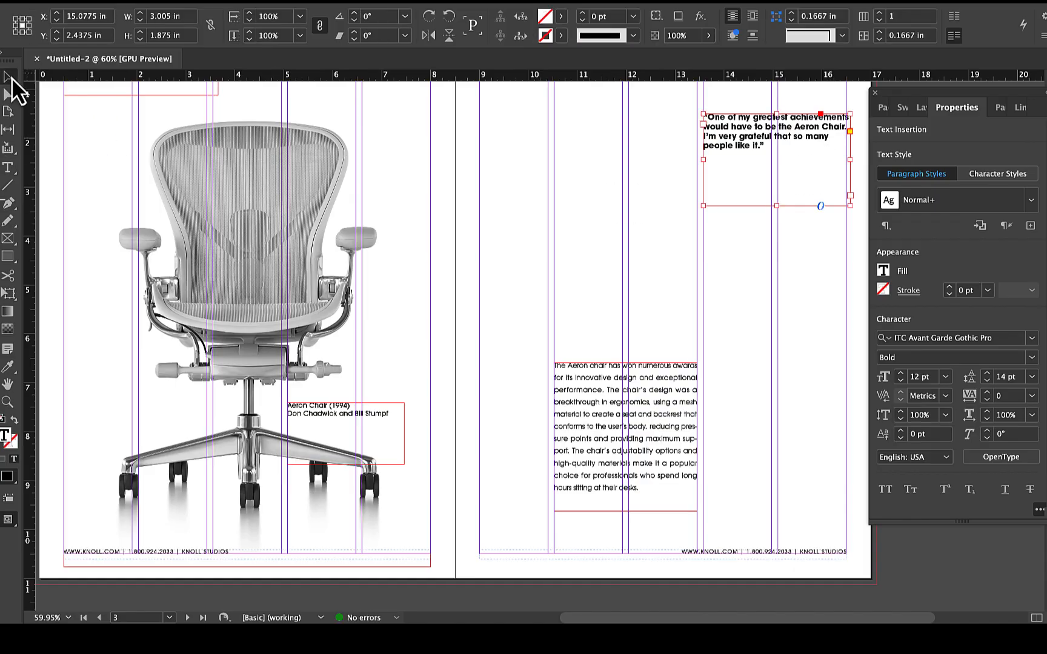
pyautogui.click(716, 280)
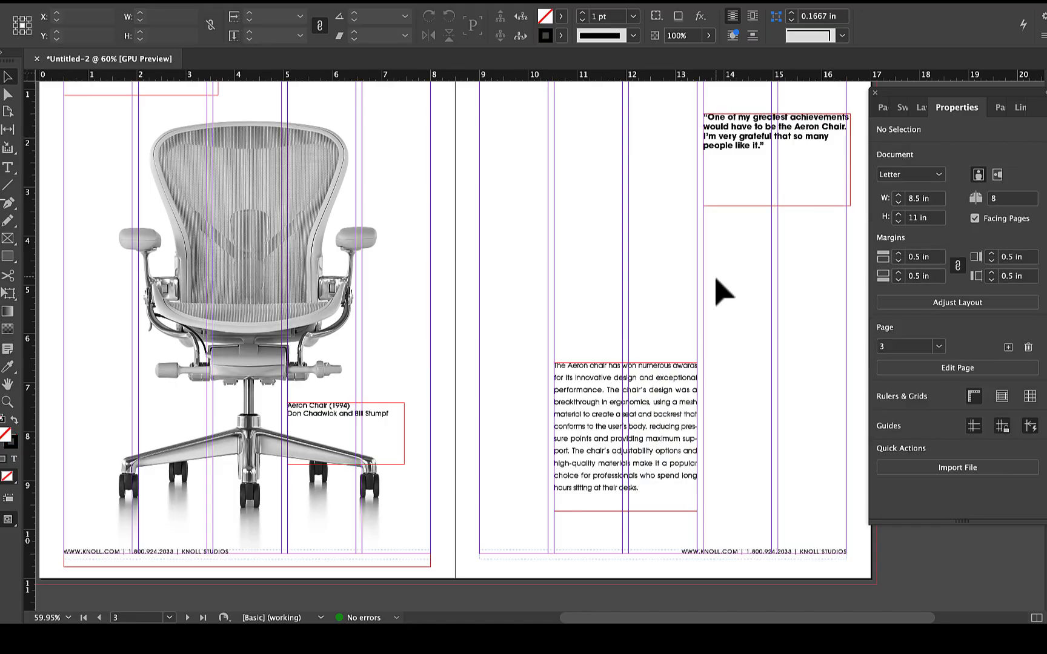
# - Place DonChadwick.jpeg across the first four columns of page 3, above the Aeron description, about 5.975 in wide
pyautogui.scroll(-2, 716, 280)
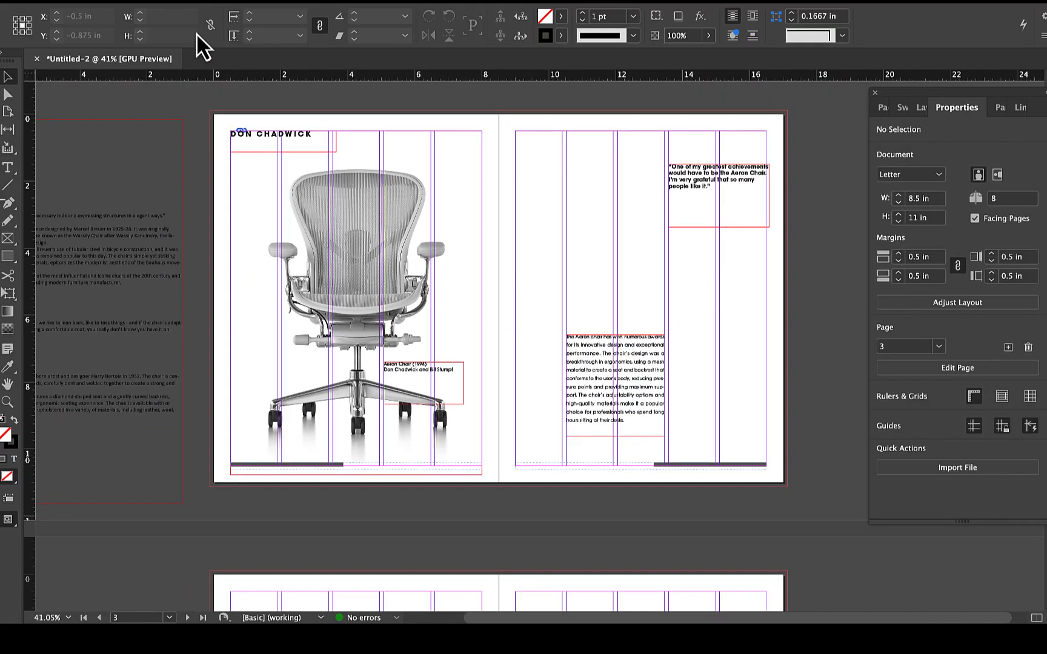
pyautogui.click(90, 1)
pyautogui.click(141, 163)
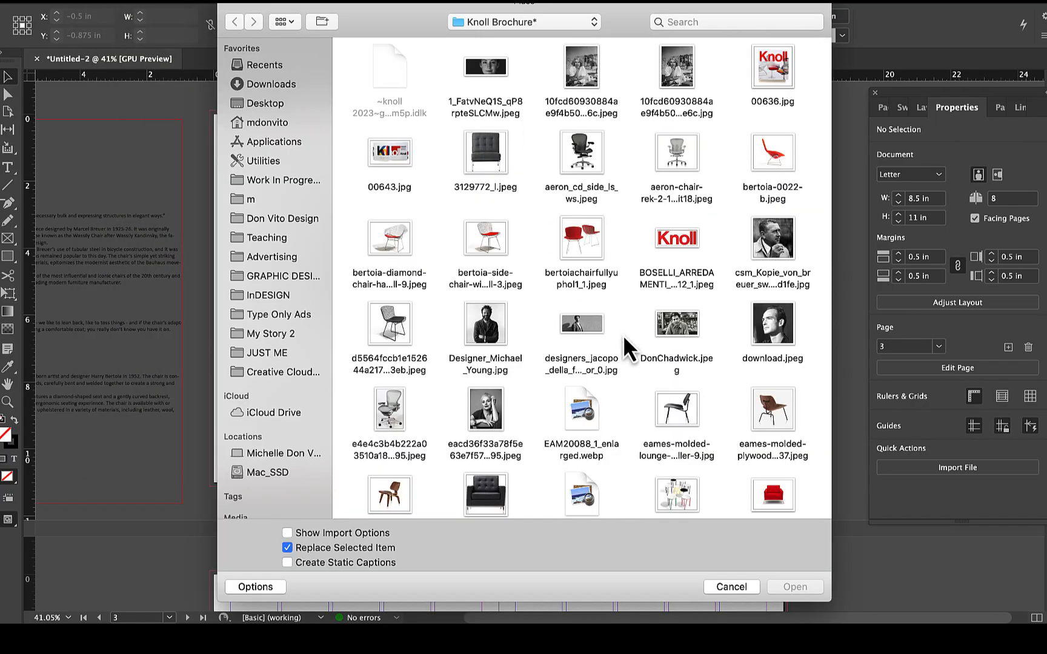
pyautogui.doubleClick(674, 322)
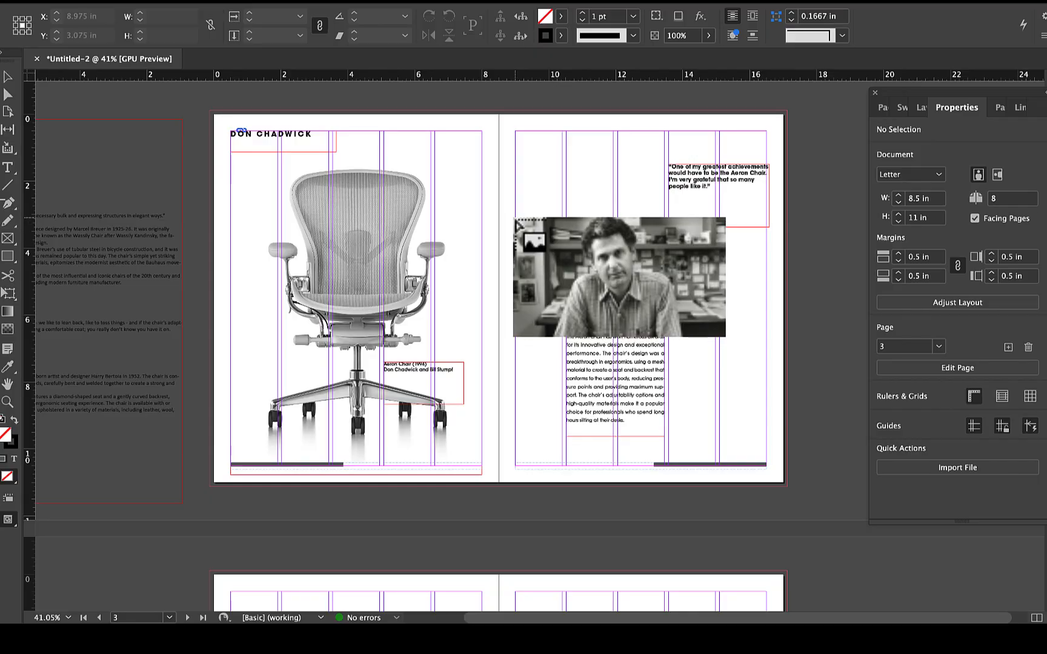
pyautogui.moveTo(518, 218); pyautogui.dragTo(715, 344)
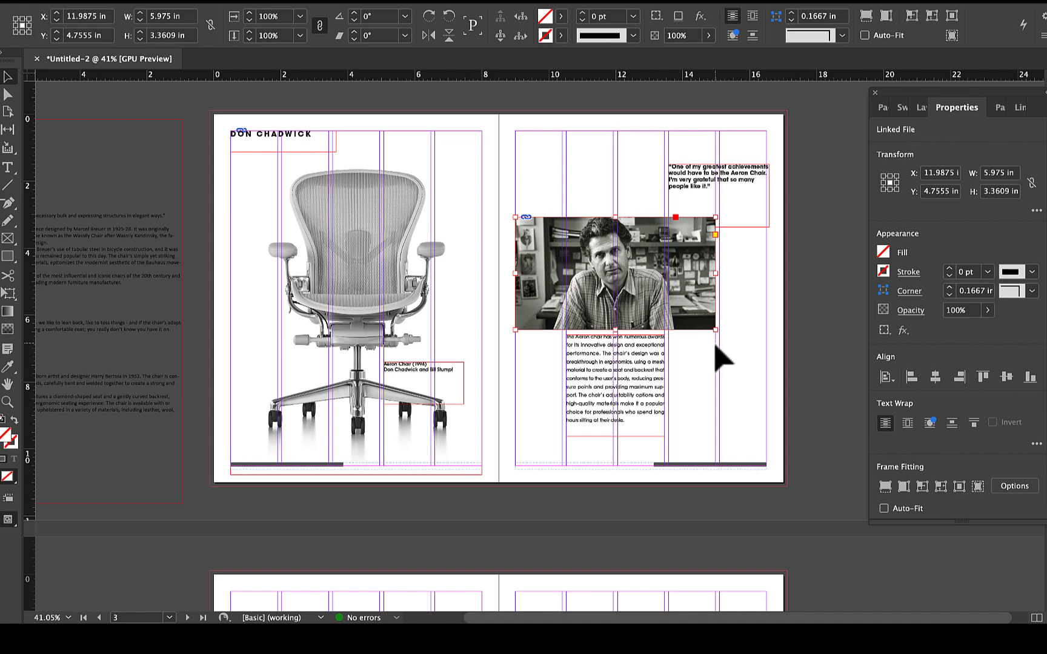
# - Move the designer photo up to a Y position of about 4.68 in, widening the gap above the Aeron description
pyautogui.scroll(4, 605, 282)
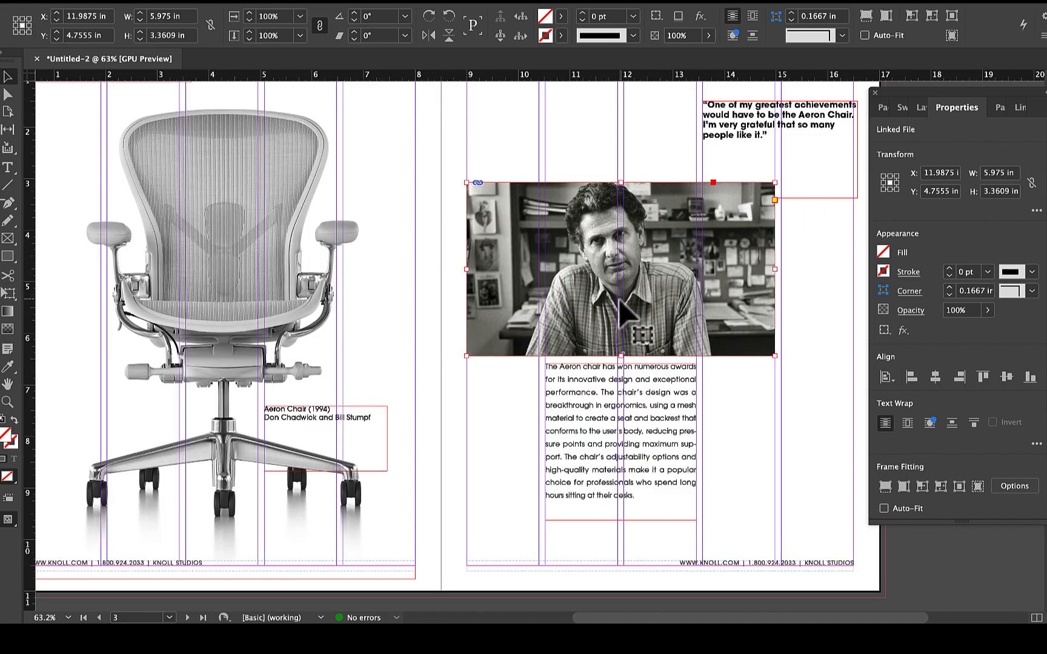
pyautogui.moveTo(620, 309); pyautogui.dragTo(621, 305)
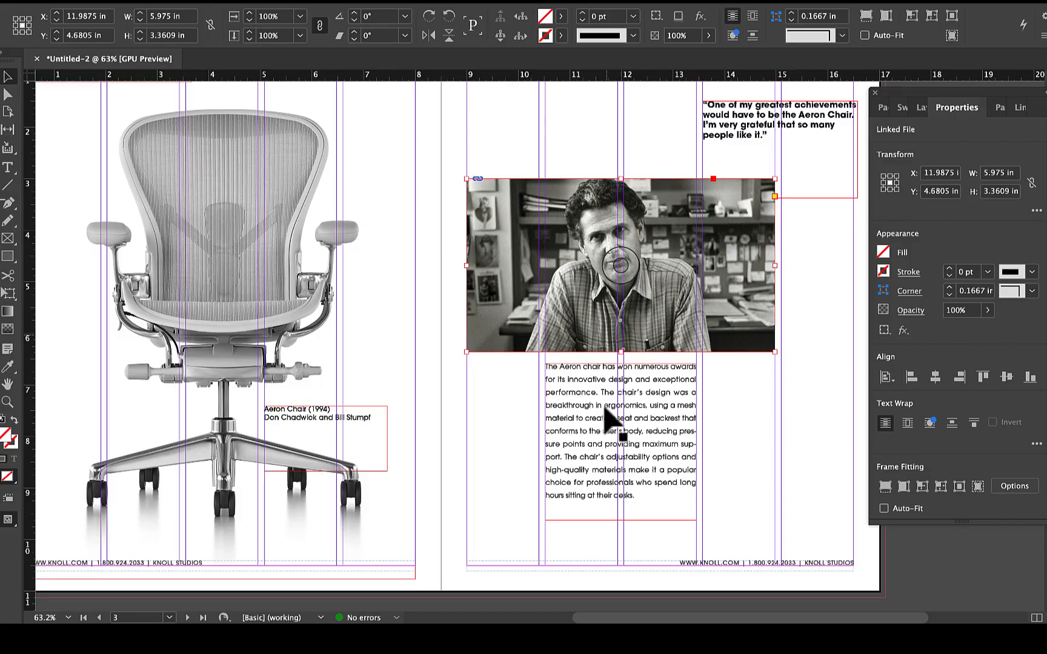
pyautogui.click(795, 449)
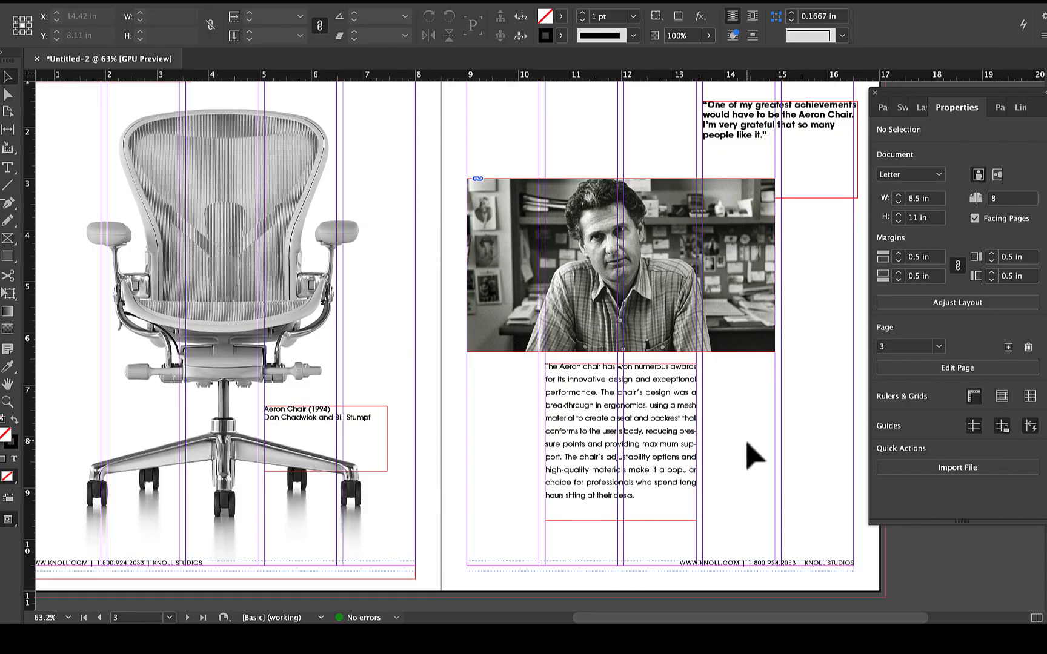
# - Check the designer photo's effective resolution in its link info and preview the spread without guides
pyautogui.scroll(-2, 753, 456)
pyautogui.scroll(-1, 754, 456)
pyautogui.click(751, 368)
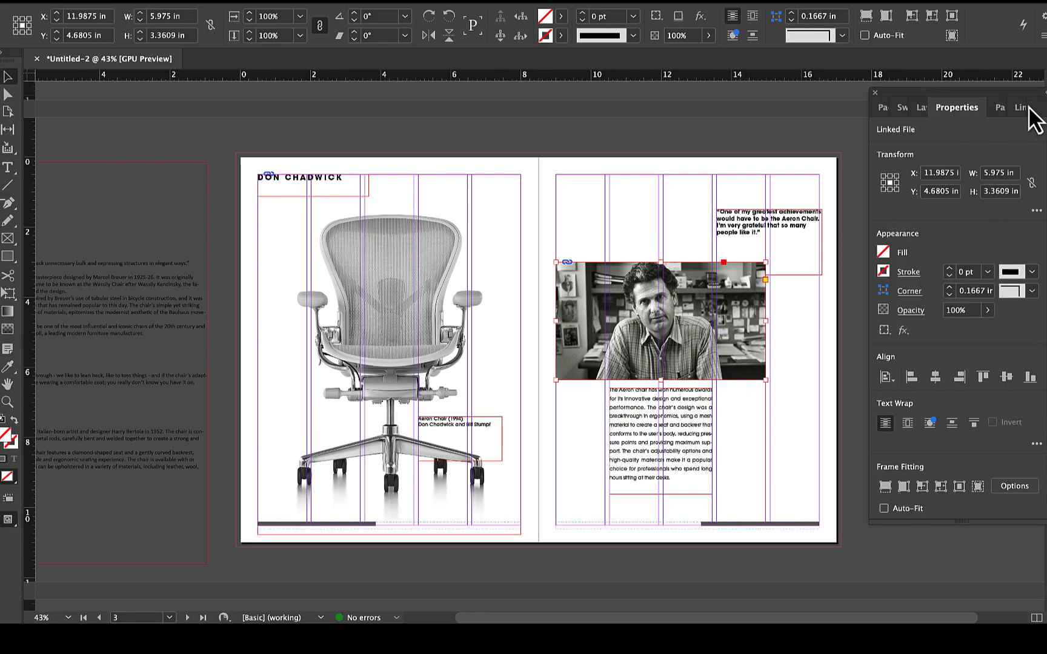
pyautogui.click(1023, 109)
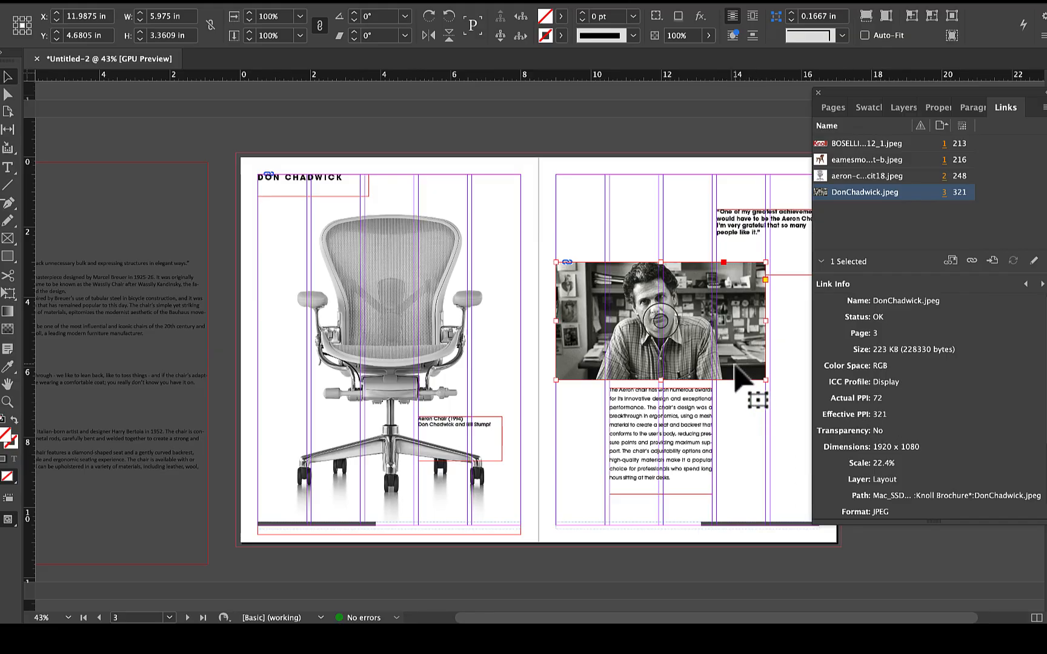
pyautogui.click(761, 498)
pyautogui.press('w')
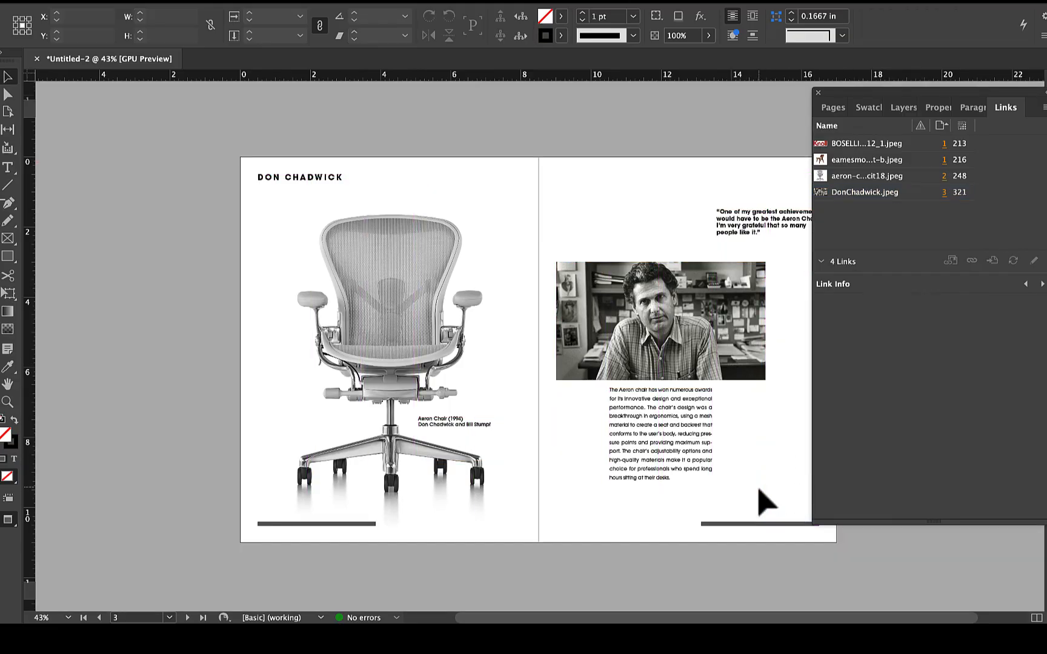
pyautogui.scroll(-2, 762, 498)
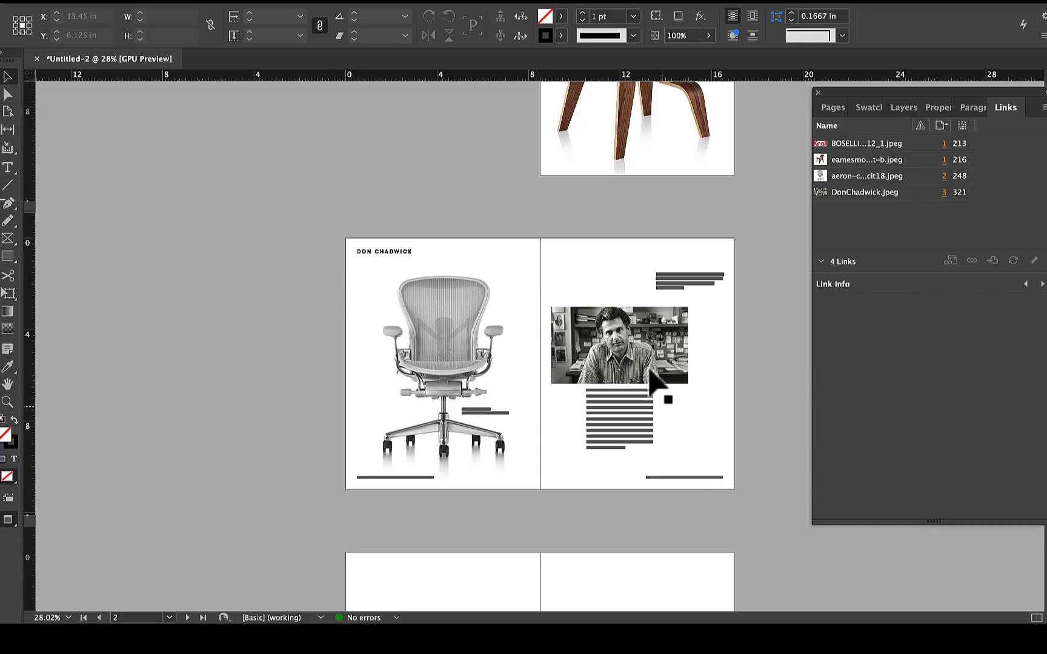
# - Enlarge the designer photo within its frame to about 30.5% scale and reposition it to crop tighter on the man
pyautogui.click(632, 347)
pyautogui.press('alt+super+period')
pyautogui.press('alt+super+period')
pyautogui.press('alt+super+period')
pyautogui.press('alt+super+period')
pyautogui.press('alt+super+period')
pyautogui.press('alt+super+period')
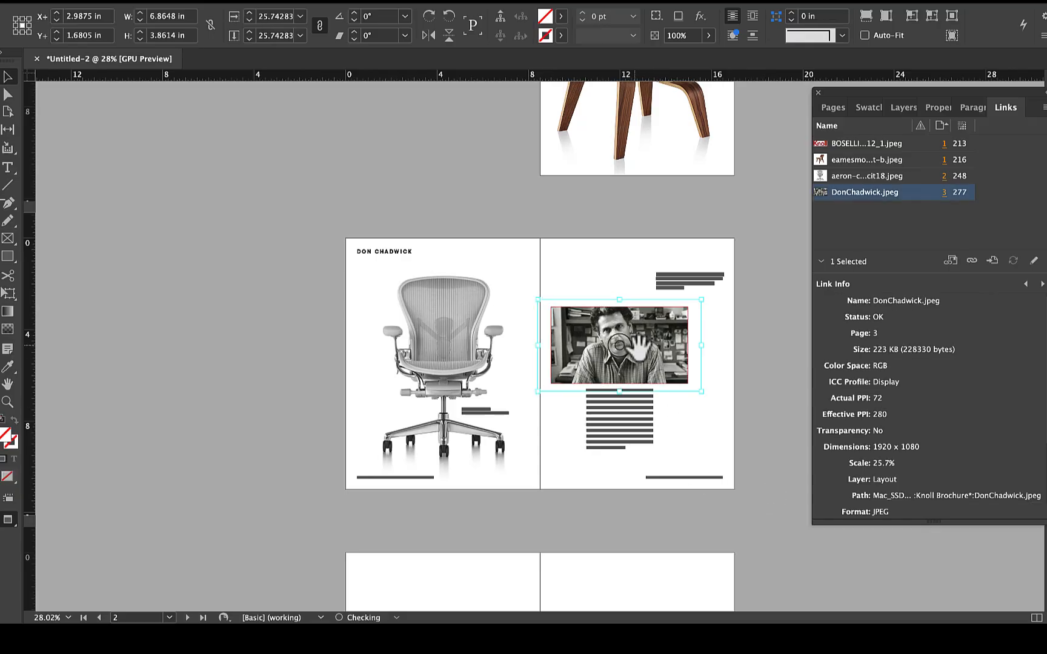
pyautogui.moveTo(637, 346); pyautogui.dragTo(651, 356)
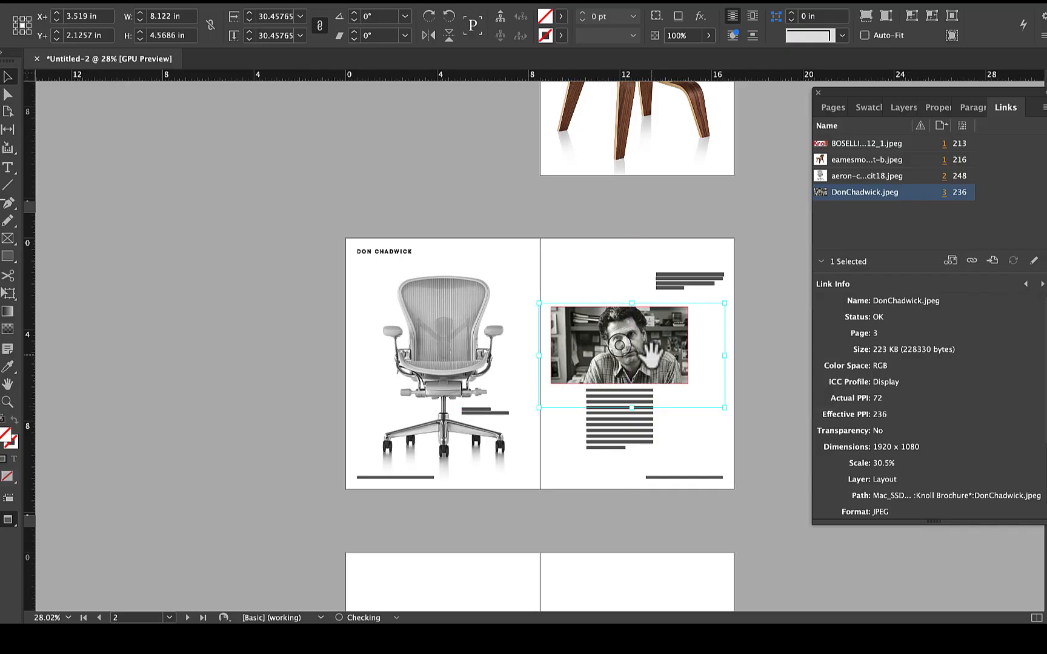
pyautogui.click(766, 293)
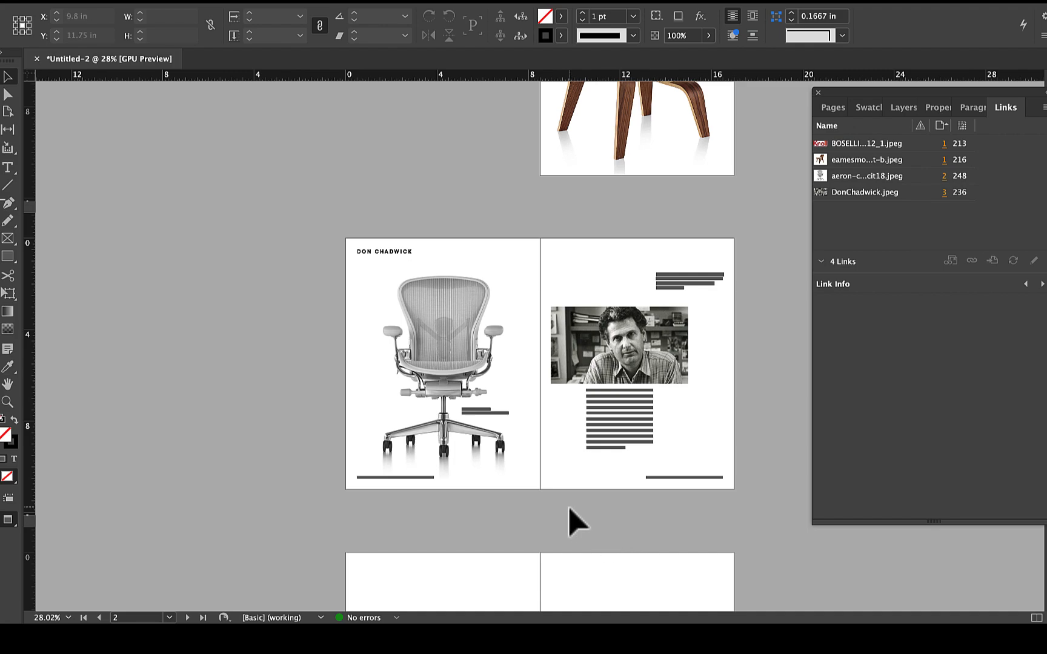
# - Return to the normal view with guides and move the remaining copy's text frame onto the pasteboard beside the blank page 4 spread
pyautogui.scroll(3, 570, 518)
pyautogui.scroll(-2, 570, 518)
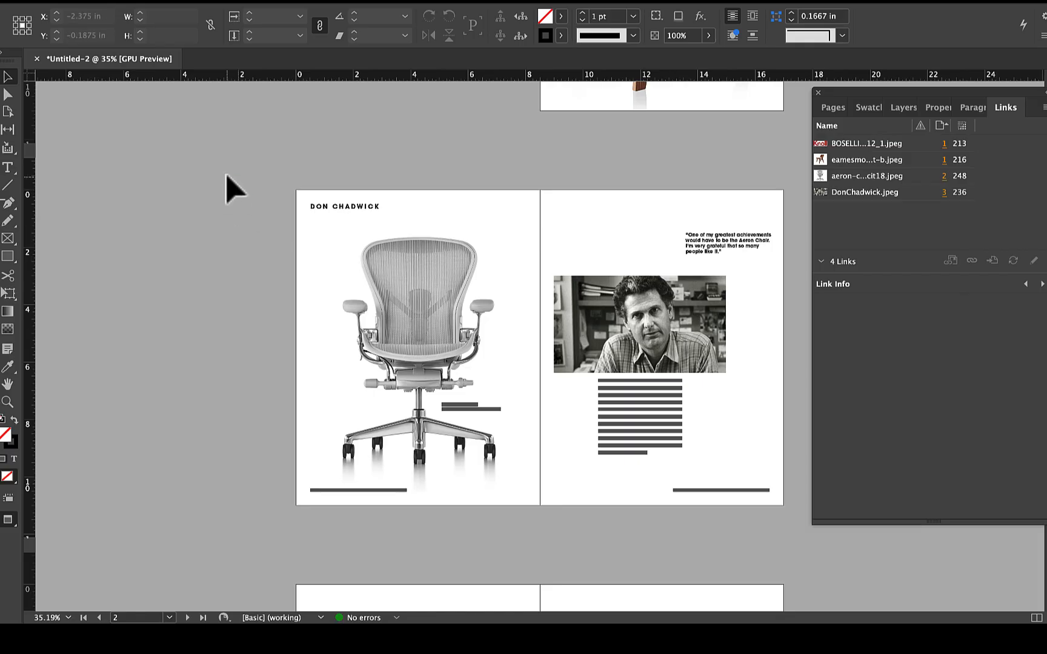
pyautogui.press('w')
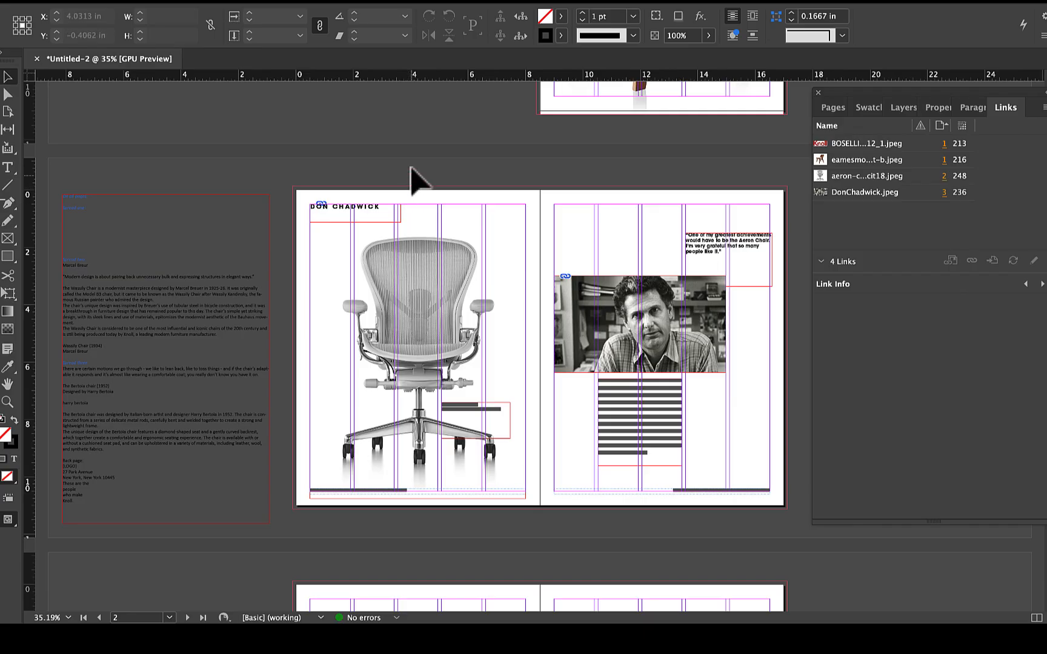
pyautogui.press('w')
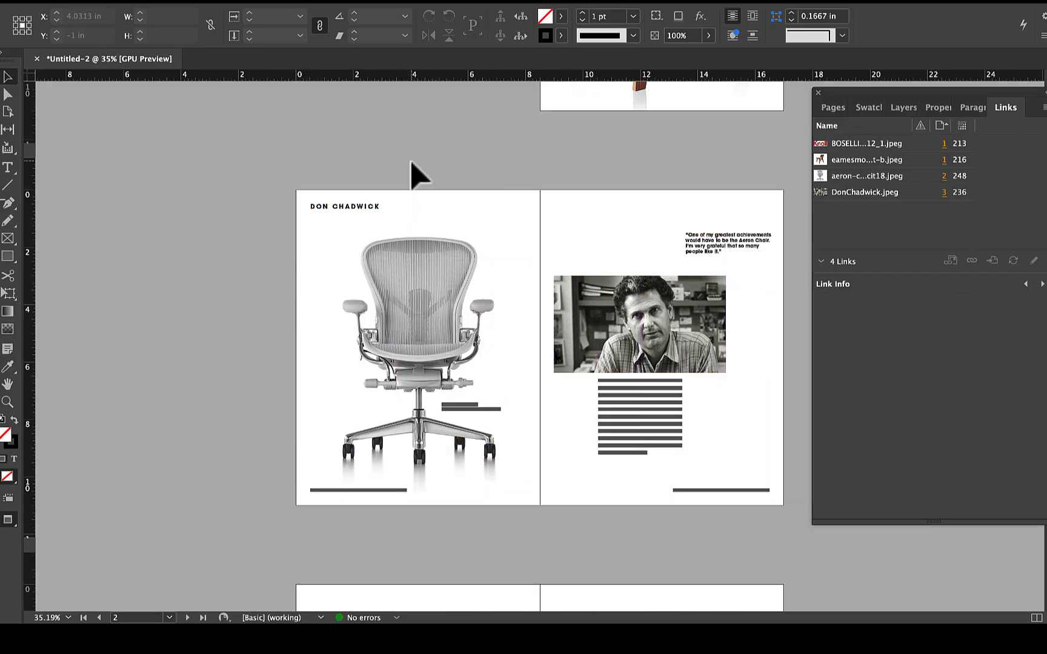
pyautogui.press('w')
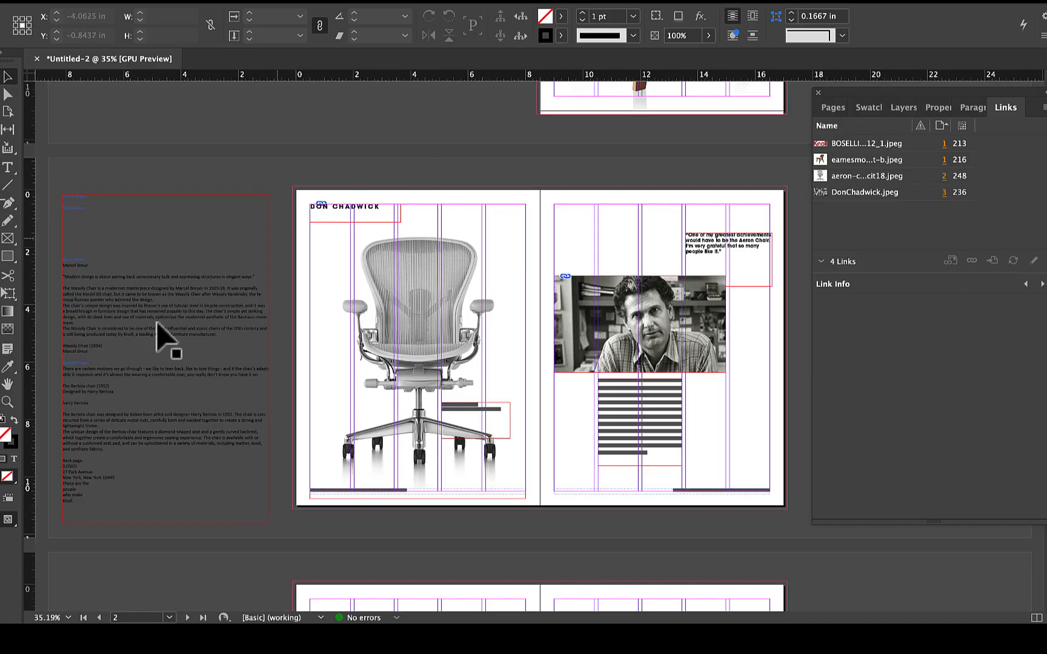
pyautogui.click(130, 339)
pyautogui.scroll(-3, 129, 338)
pyautogui.scroll(-2, 129, 337)
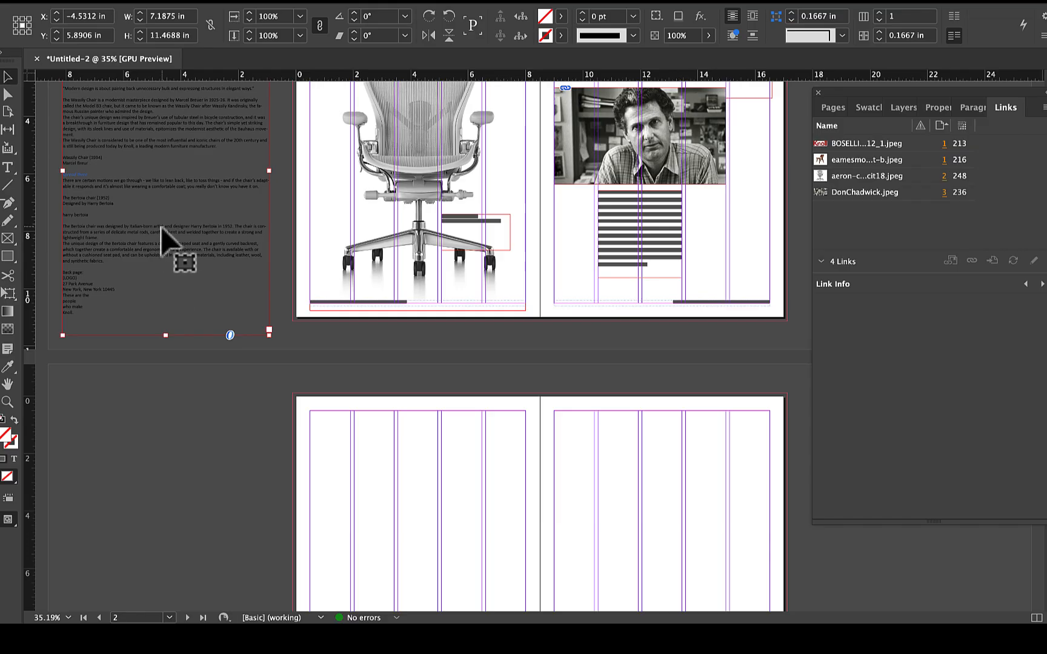
pyautogui.moveTo(161, 228); pyautogui.dragTo(157, 589)
pyautogui.moveTo(162, 484); pyautogui.dragTo(201, 490)
pyautogui.scroll(-6, 463, 450)
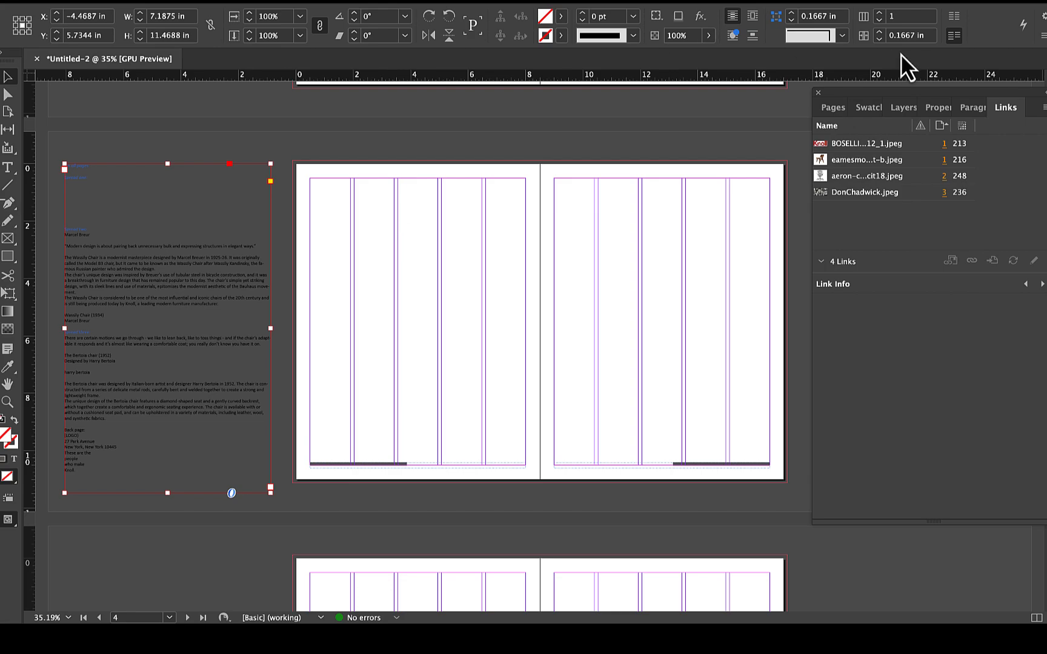
# - Create a CMYK process swatch with cyan 0, magenta 10, yellow 100 and black 0
pyautogui.click(867, 107)
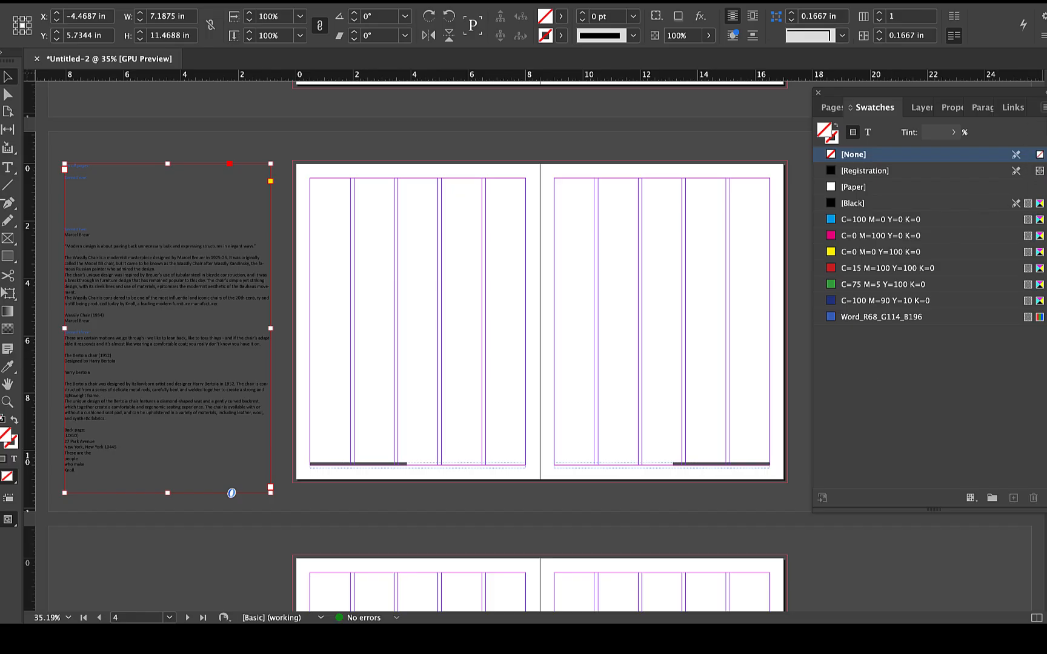
pyautogui.click(1042, 107)
pyautogui.click(1012, 114)
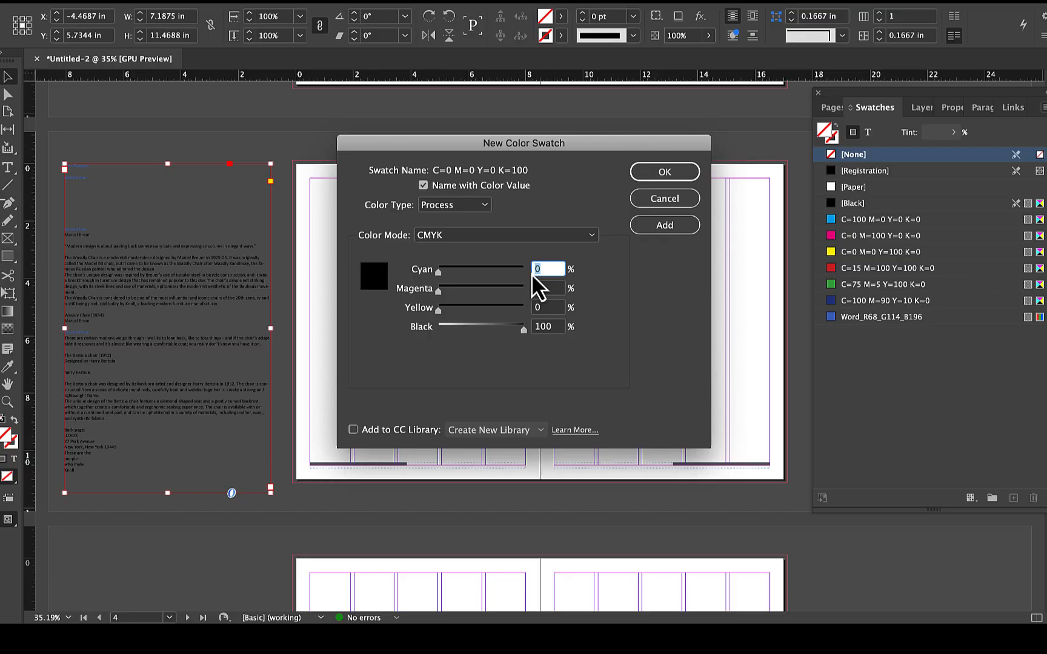
pyautogui.press('Tab')
pyautogui.press('Tab')
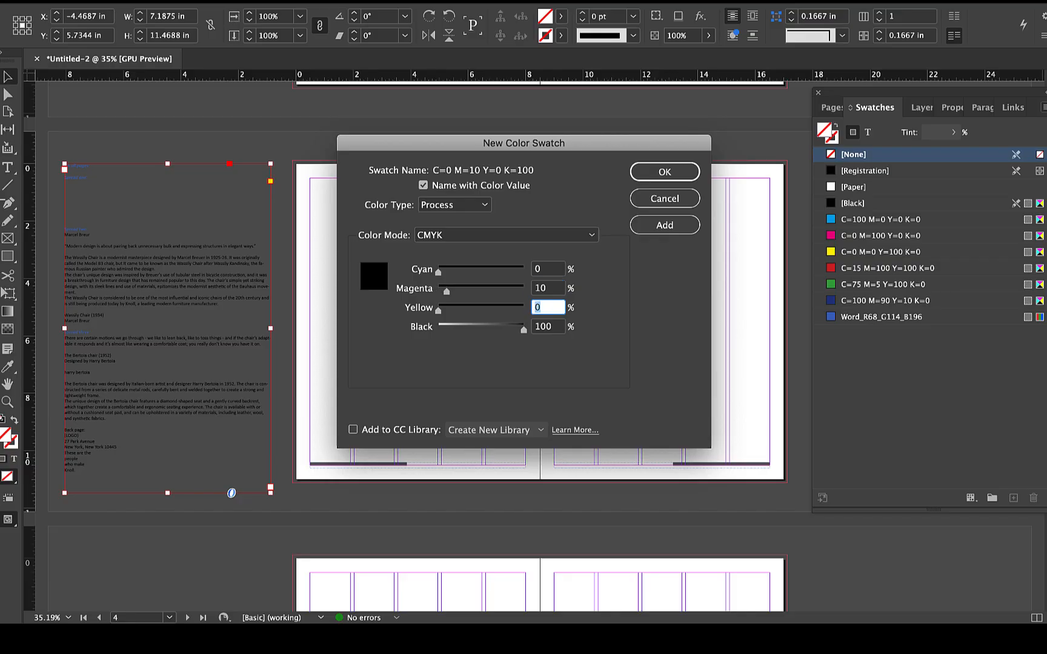
pyautogui.press('Tab')
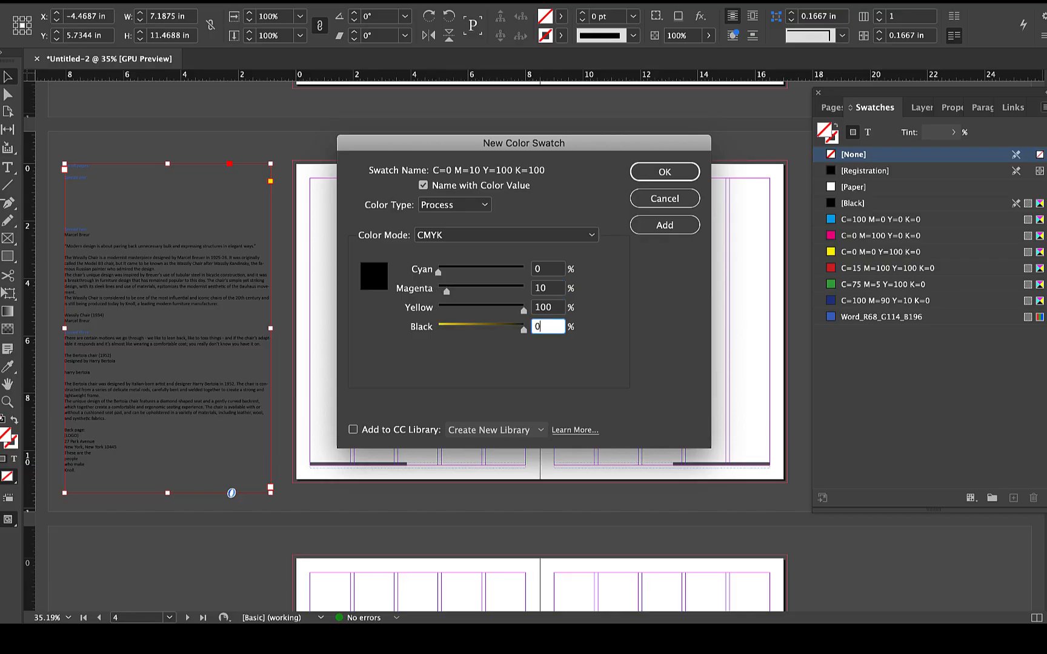
pyautogui.click(662, 176)
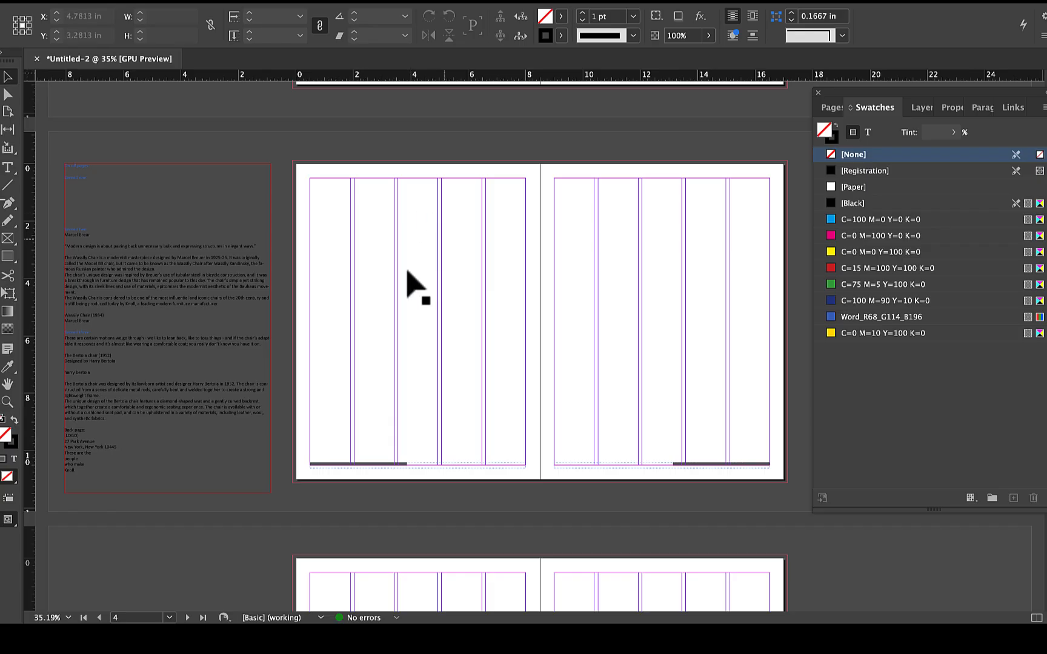
# - Draw a frame of 8.625 × 11.125 in covering page 4 out to the bleed and fill it with the C=0 M=10 Y=100 K=0 swatch
pyautogui.click(6, 240)
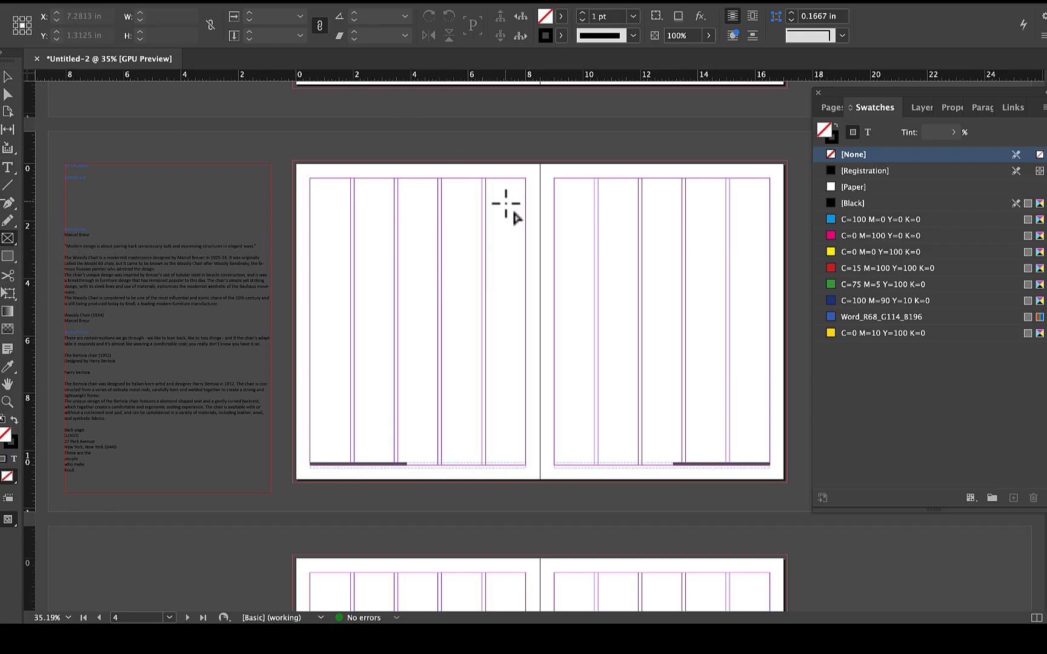
pyautogui.scroll(10, 506, 203)
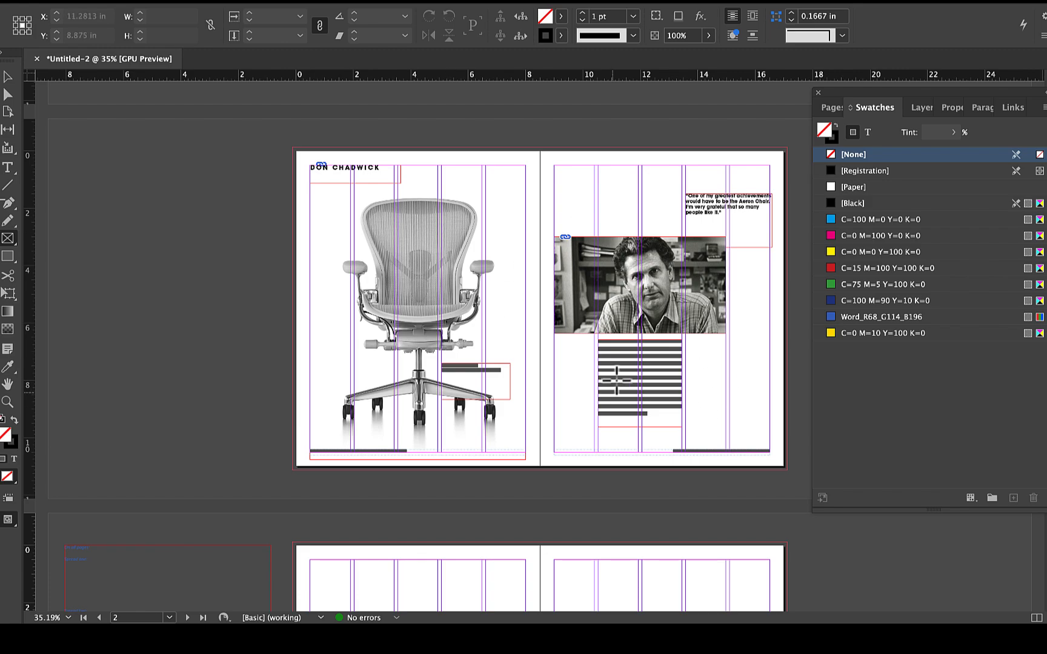
pyautogui.scroll(1, 564, 320)
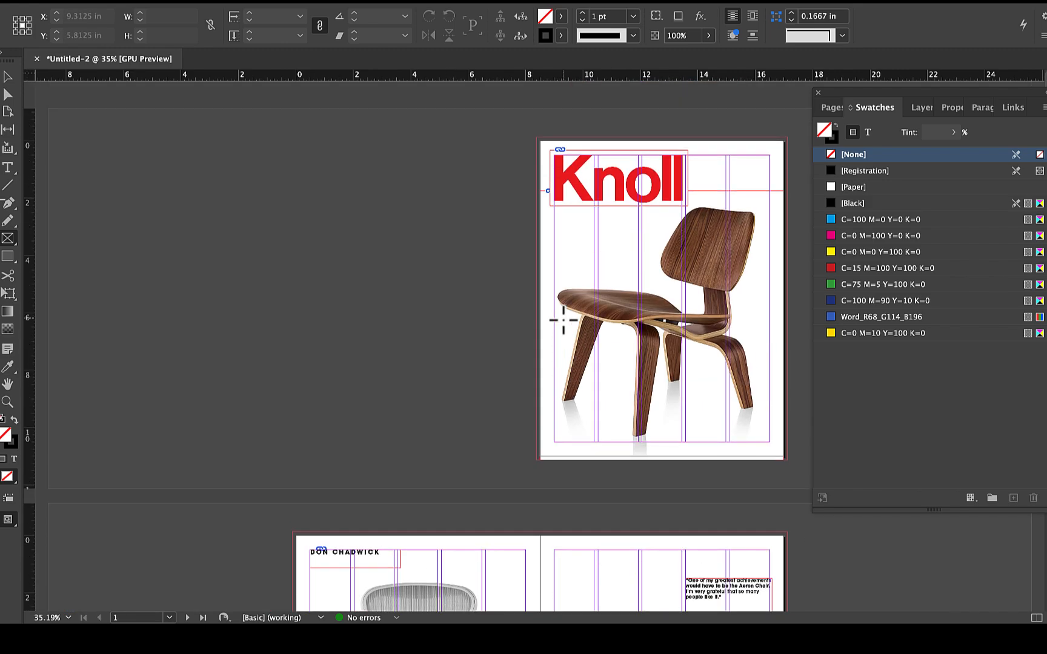
pyautogui.scroll(-10, 563, 319)
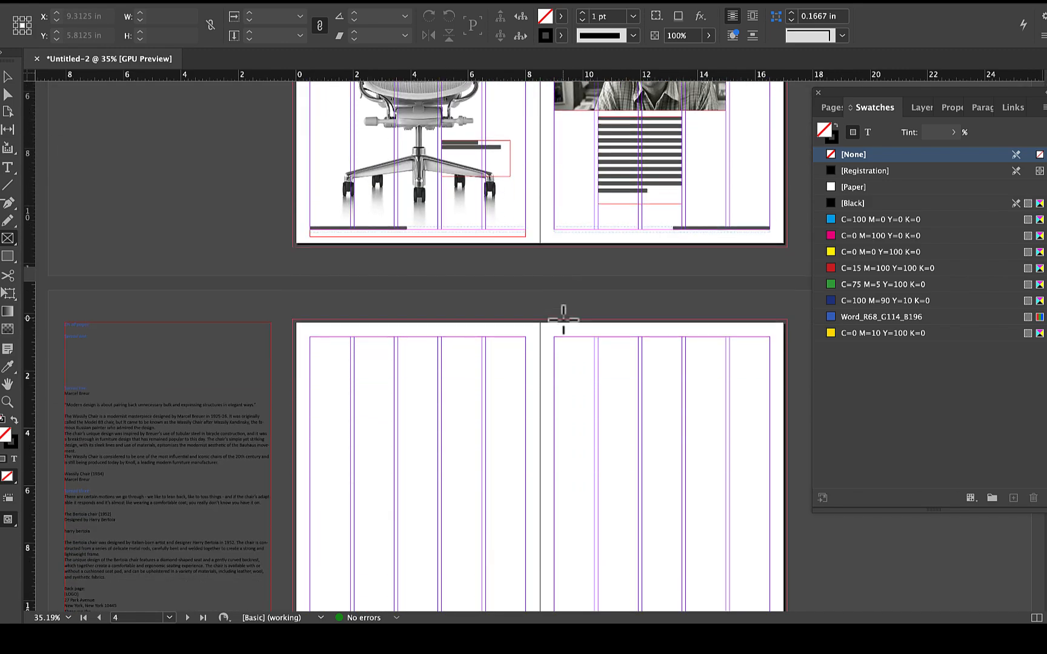
pyautogui.scroll(-5, 563, 319)
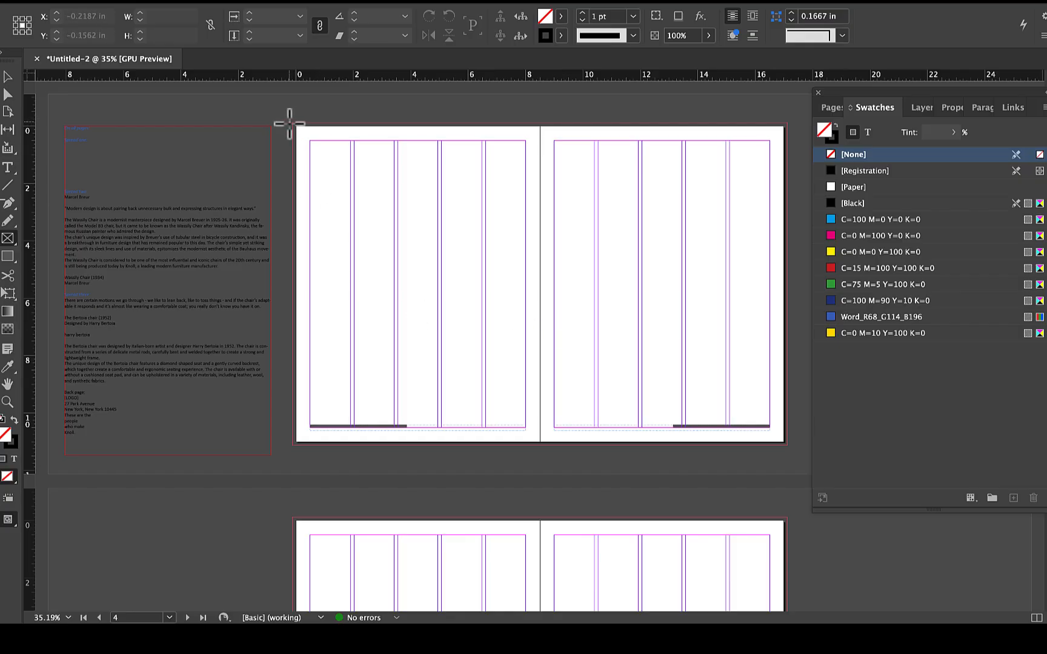
pyautogui.moveTo(292, 121); pyautogui.dragTo(541, 447)
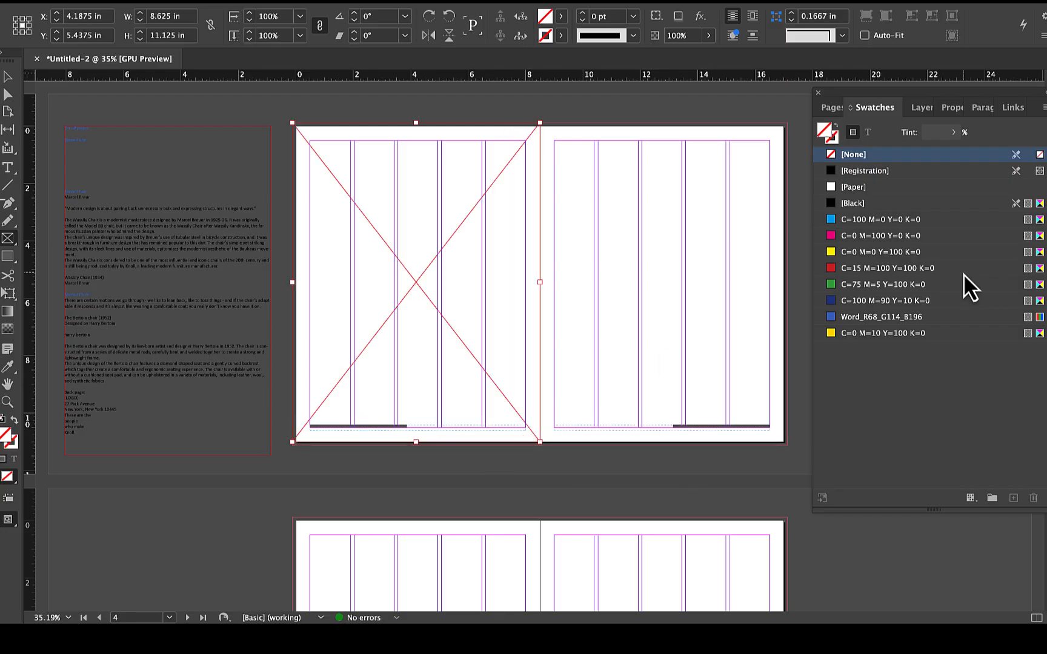
pyautogui.click(859, 339)
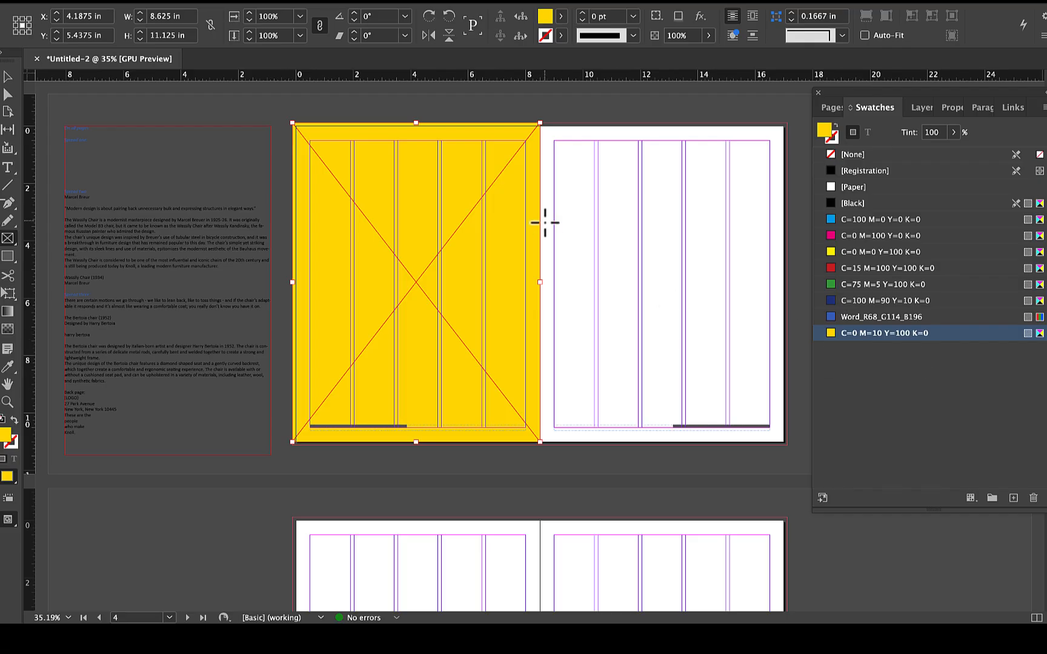
# - Lock the yellow background frame on page 4, and check the footer text over it and the layer order
pyautogui.click(8, 77)
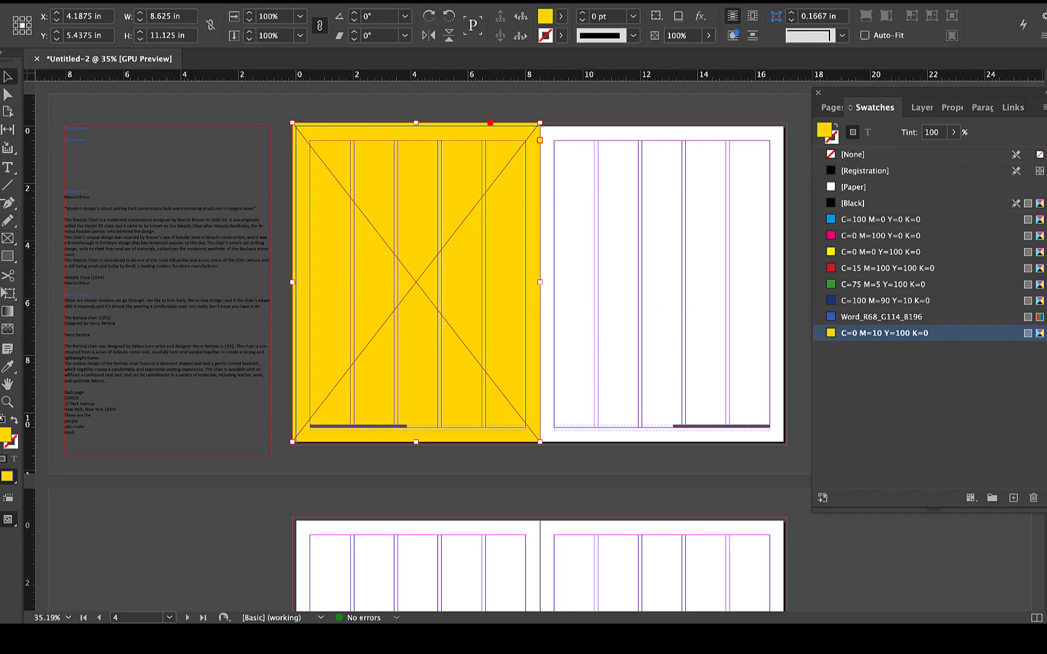
pyautogui.click(247, 2)
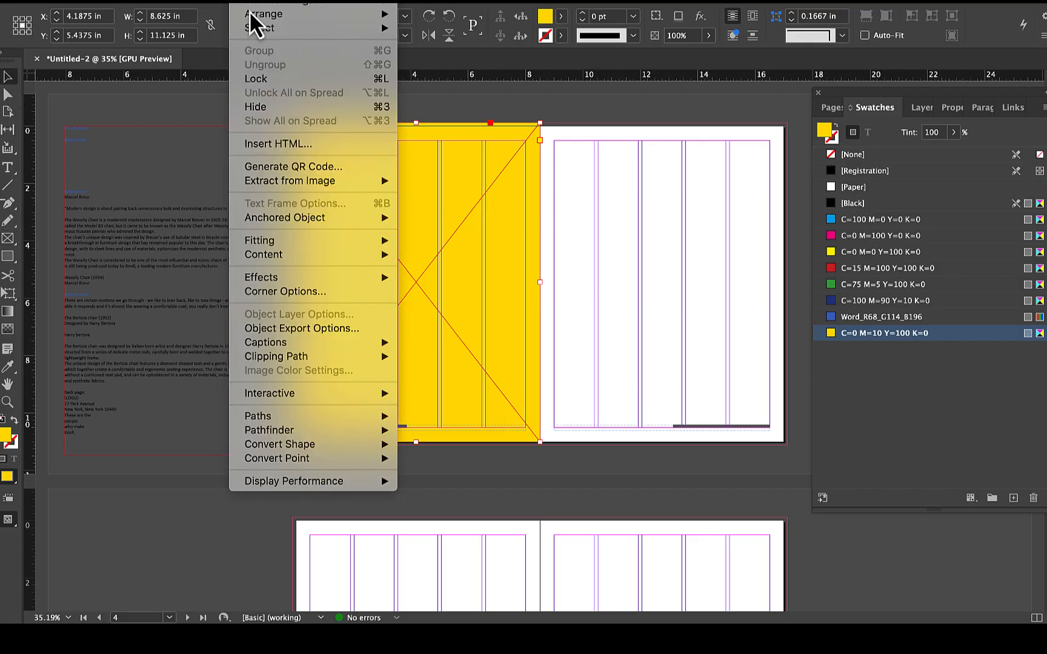
pyautogui.click(384, 80)
pyautogui.click(367, 458)
pyautogui.scroll(5, 367, 457)
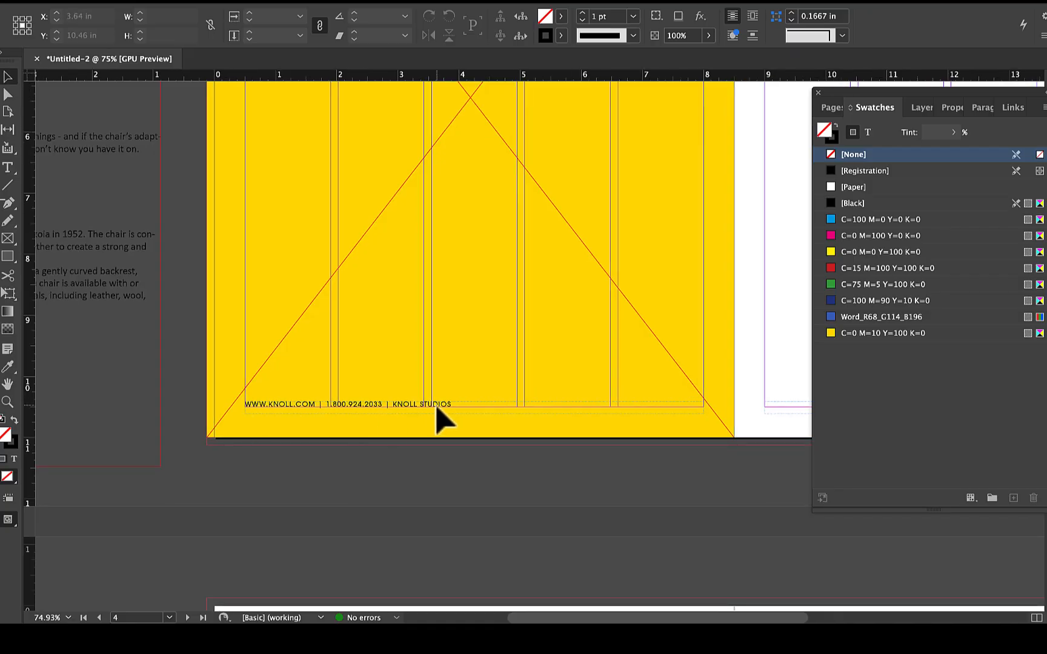
pyautogui.click(917, 109)
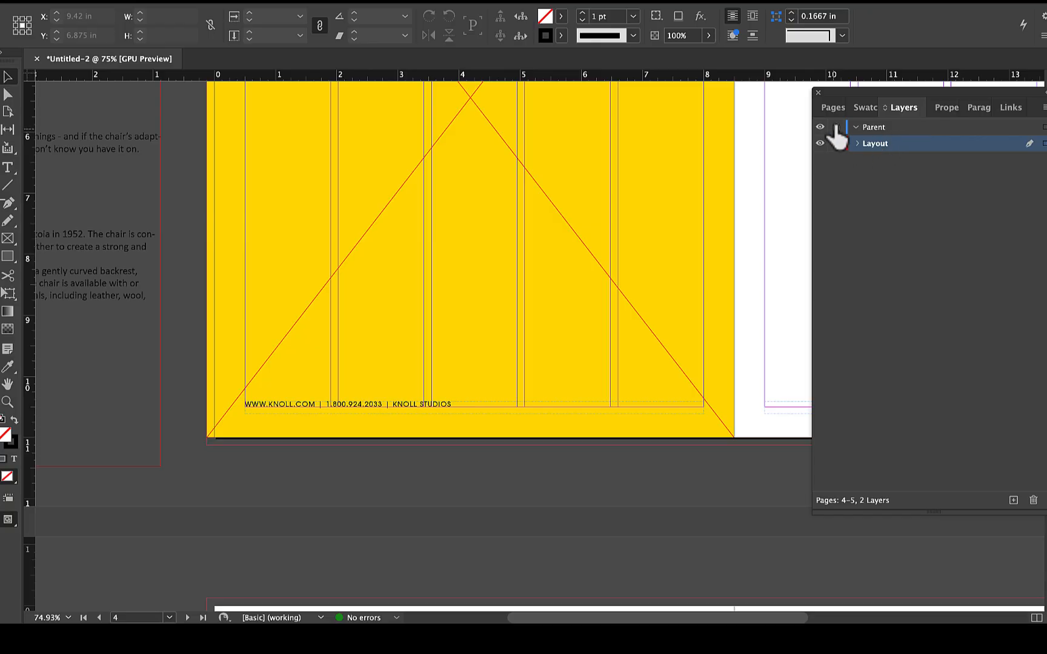
pyautogui.scroll(-6, 531, 355)
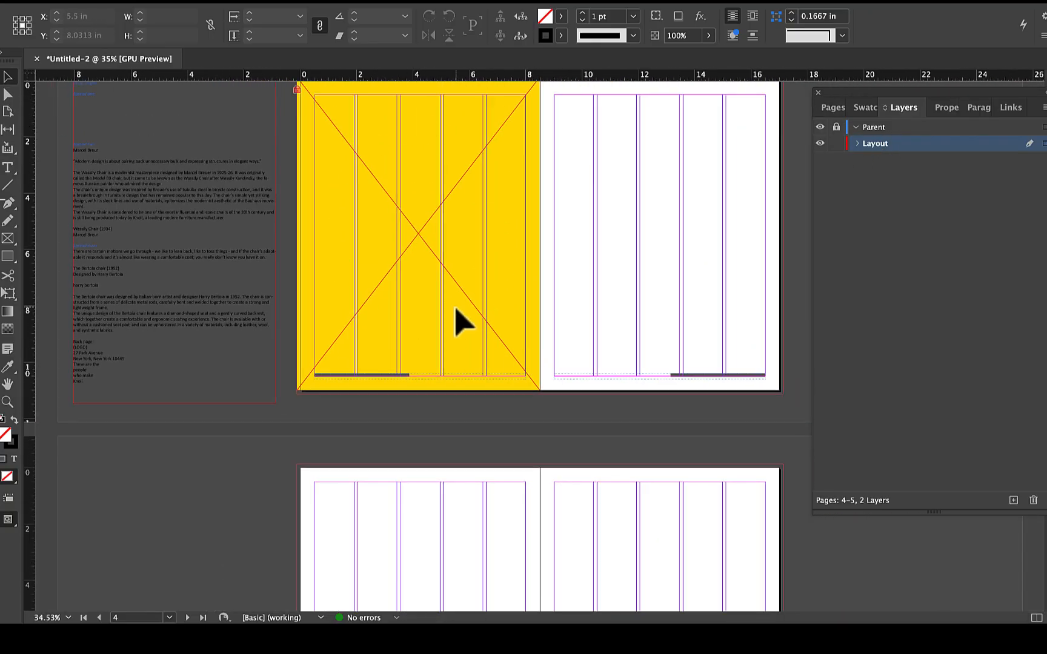
# - Draw a text frame about 8 in tall from page 4's upper-left margin corner and paste the “Modern design is about pairing back…” quote into it
pyautogui.scroll(1, 134, 206)
pyautogui.scroll(2, 134, 206)
pyautogui.scroll(2, 134, 205)
pyautogui.hscroll(-1, 134, 206)
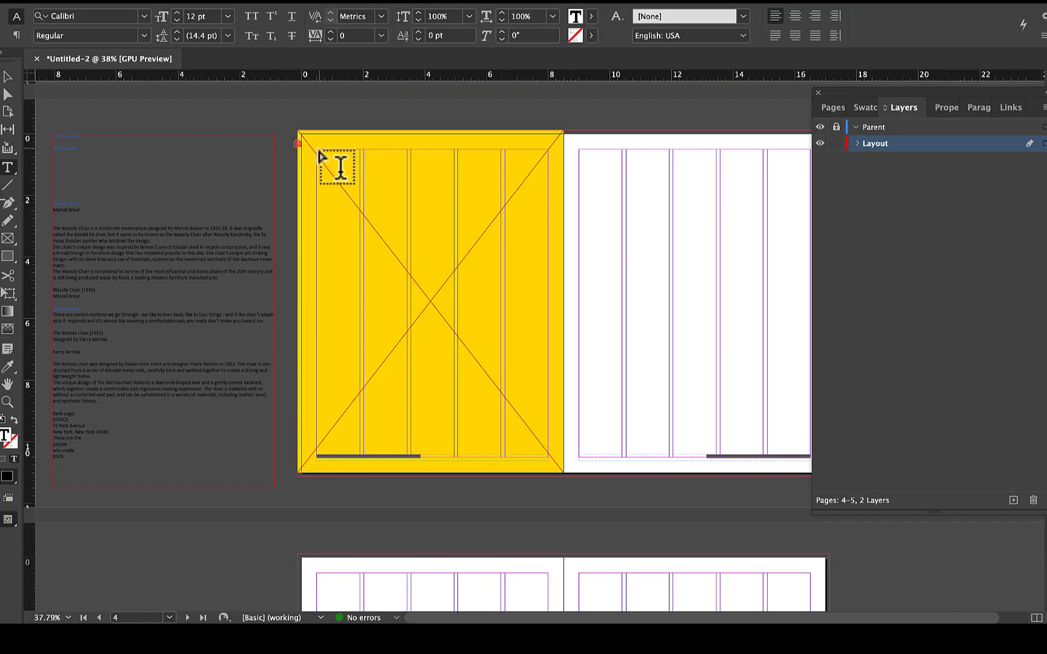
pyautogui.moveTo(319, 155); pyautogui.dragTo(526, 403)
pyautogui.press('super+v')
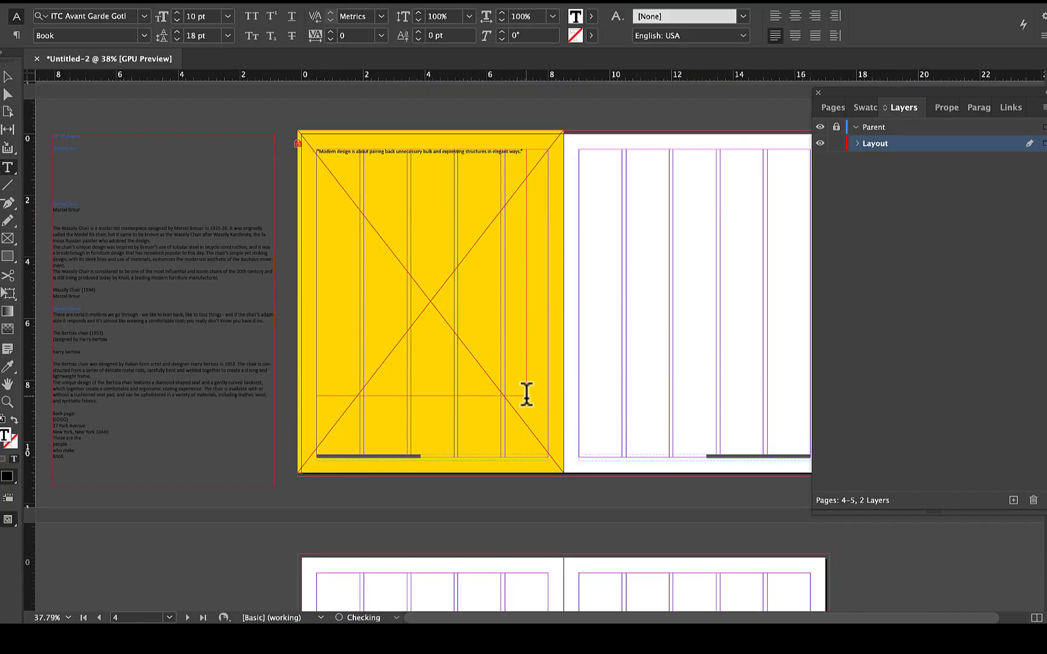
# - Set the whole pasted quote in ITC Avant Garde Gothic Bold
pyautogui.press('super+a')
pyautogui.click(144, 16)
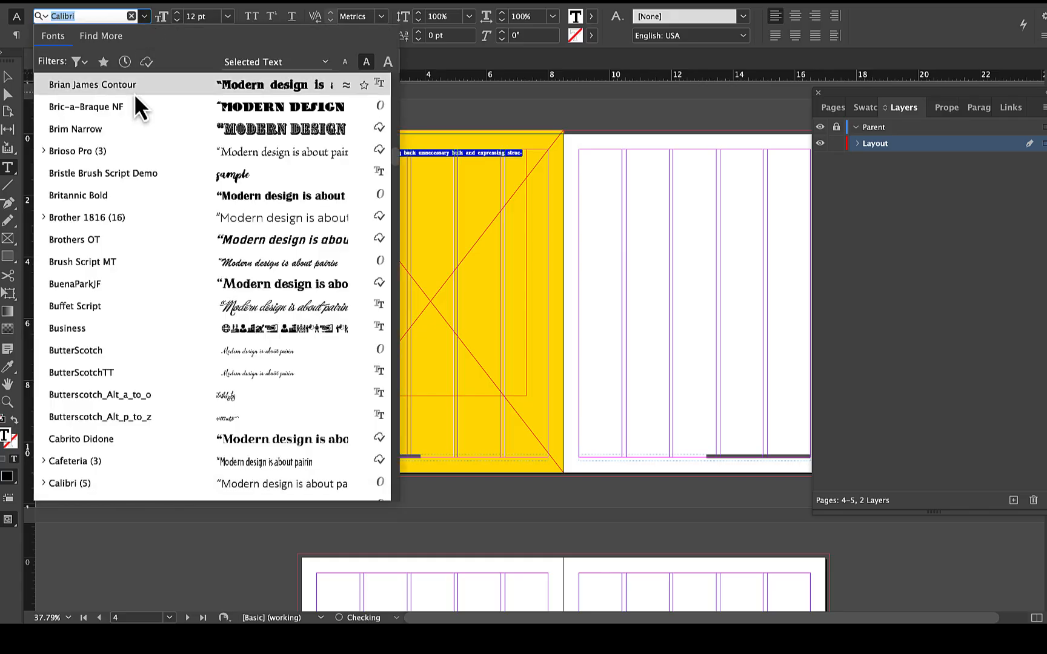
pyautogui.scroll(10, 134, 93)
pyautogui.click(133, 94)
pyautogui.click(148, 39)
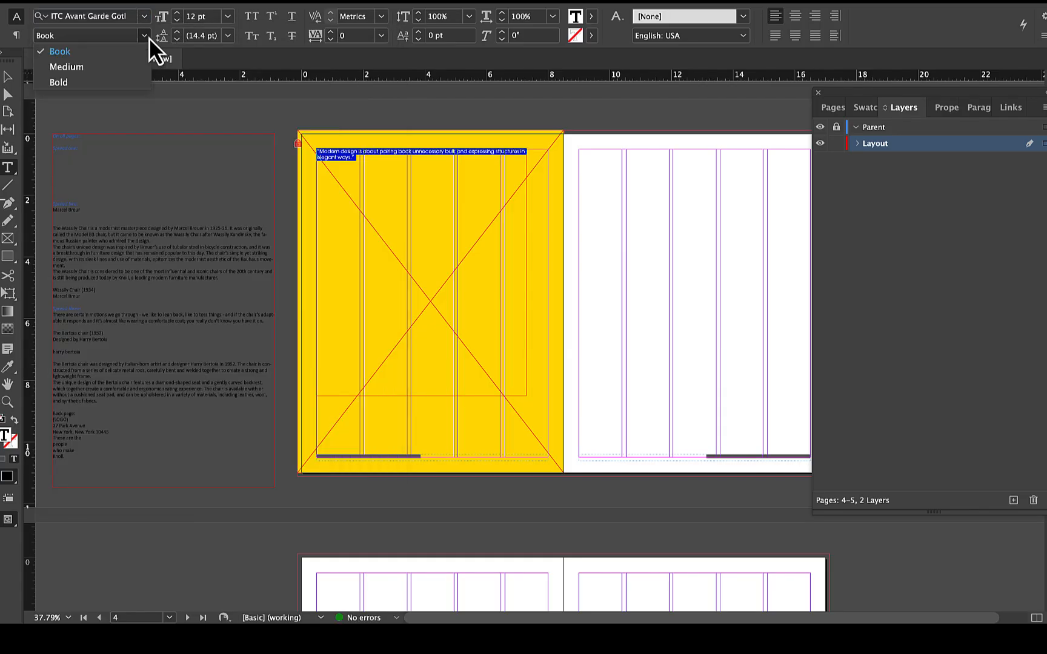
pyautogui.click(114, 86)
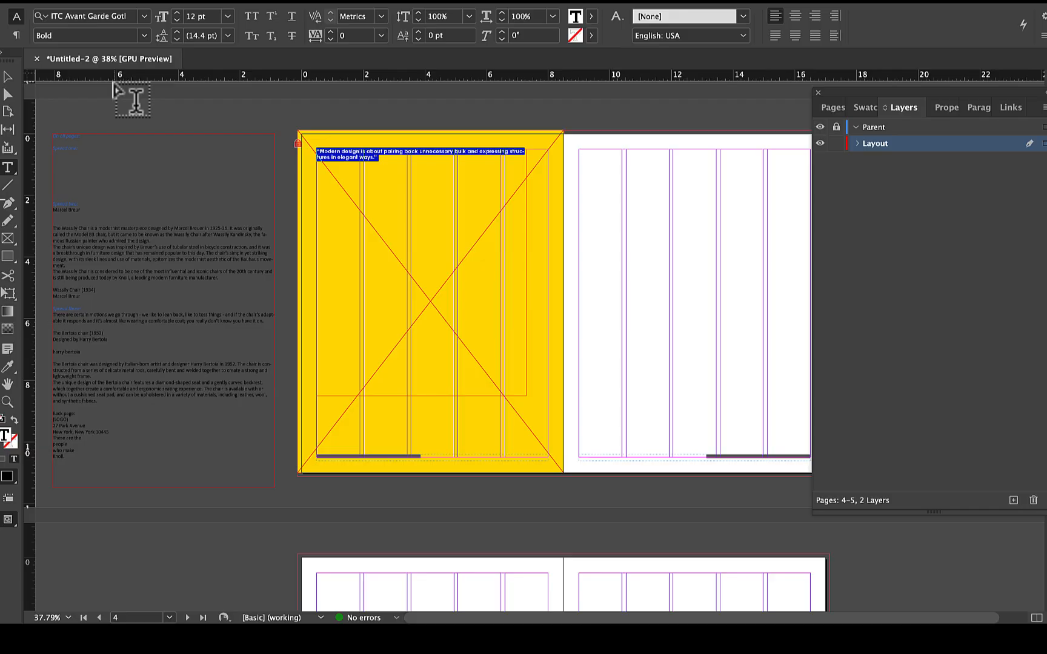
# - Enlarge the quote text on page 4 to 50 pt
pyautogui.press('super+shift+period')
pyautogui.press('super+shift+period')
pyautogui.press('super+shift+period')
pyautogui.press('super+shift+period')
pyautogui.press('super+shift+period')
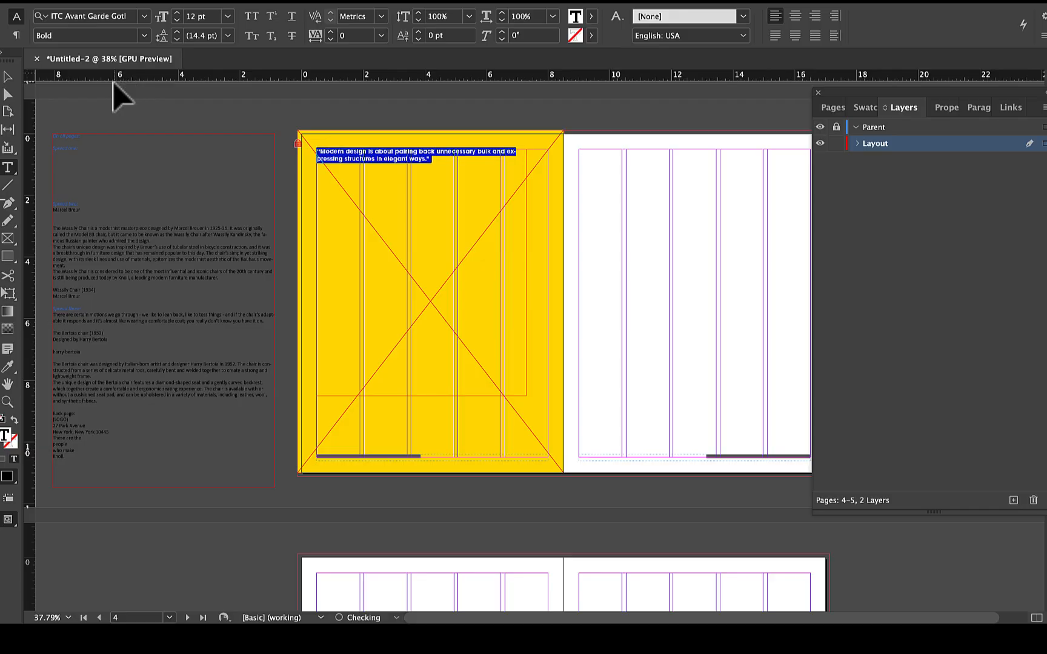
pyautogui.press('super+shift+period')
pyautogui.press('super+shift+period')
pyautogui.press('super+shift+period')
pyautogui.press('super+shift+period')
pyautogui.press('super+shift+period')
pyautogui.press('super+shift+period')
pyautogui.press('super+shift+period')
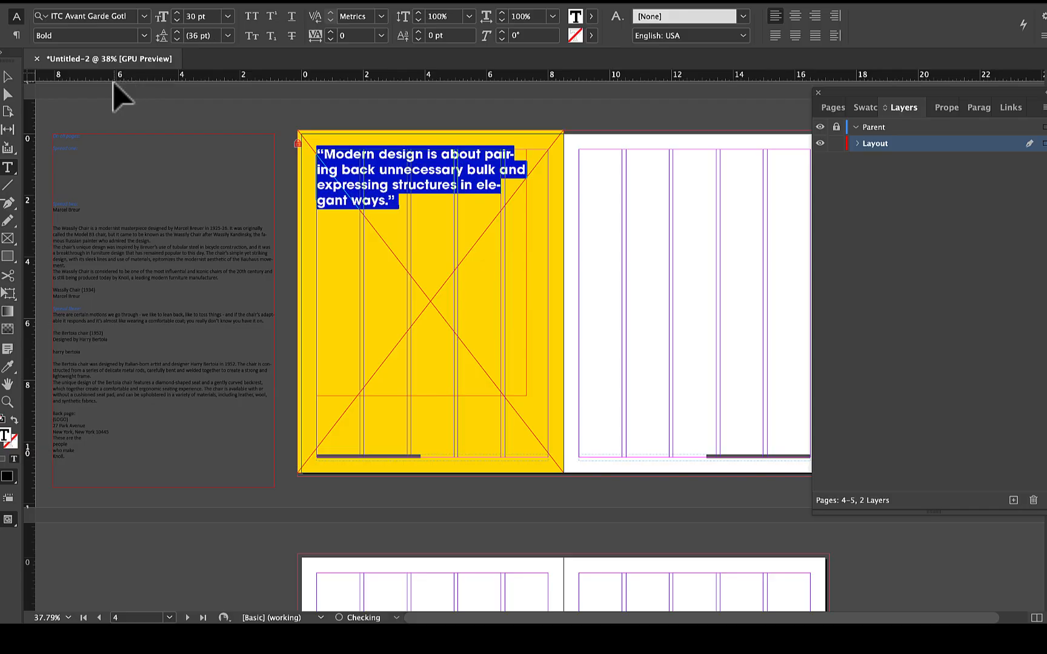
pyautogui.press('super+shift+period')
pyautogui.press('super+shift+period')
pyautogui.press('super+shift+period')
pyautogui.press('super+shift+period')
pyautogui.press('super+shift+period')
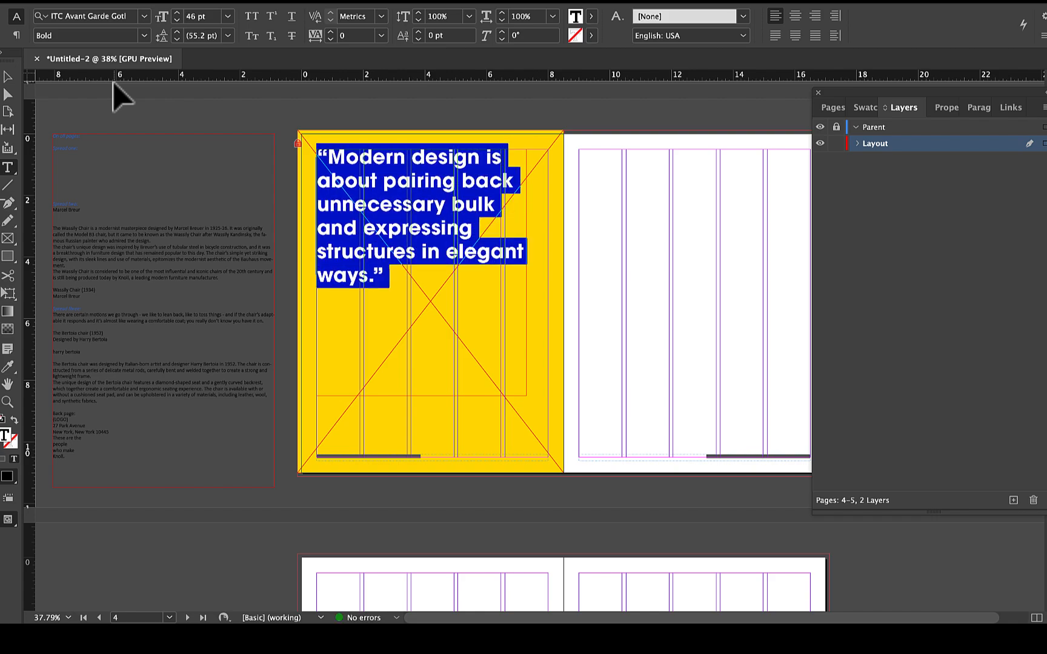
pyautogui.press('super+shift+period')
pyautogui.press('super+shift+period')
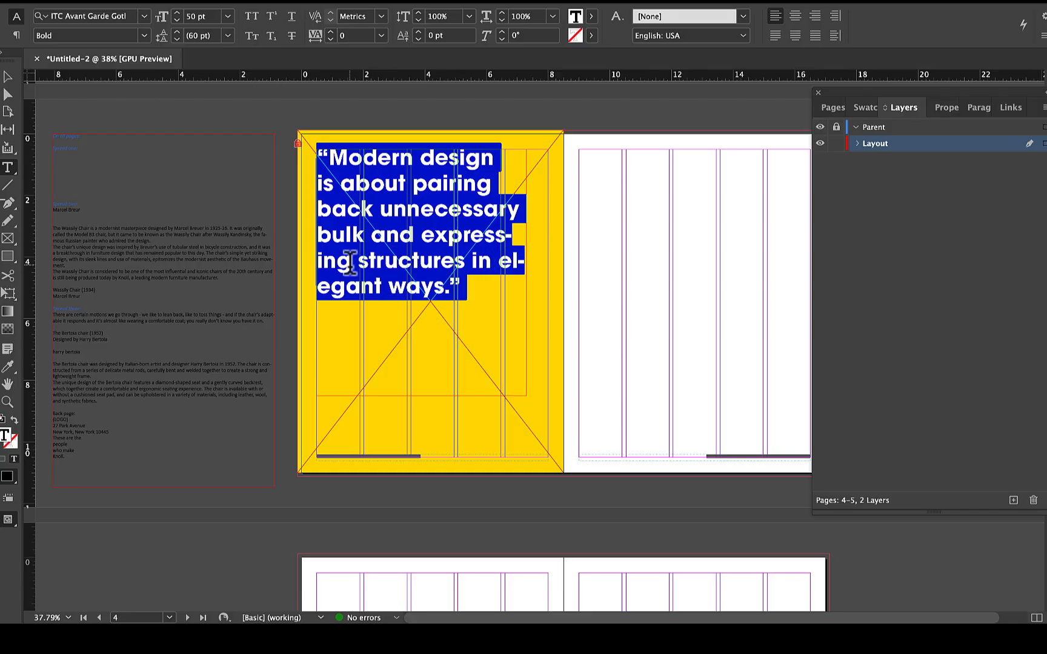
# - Tighten the tracking of “bulk and expressing” to -20 and widen the quote's text frame to about 7.6 in, near the far margin
pyautogui.moveTo(350, 265); pyautogui.dragTo(310, 247)
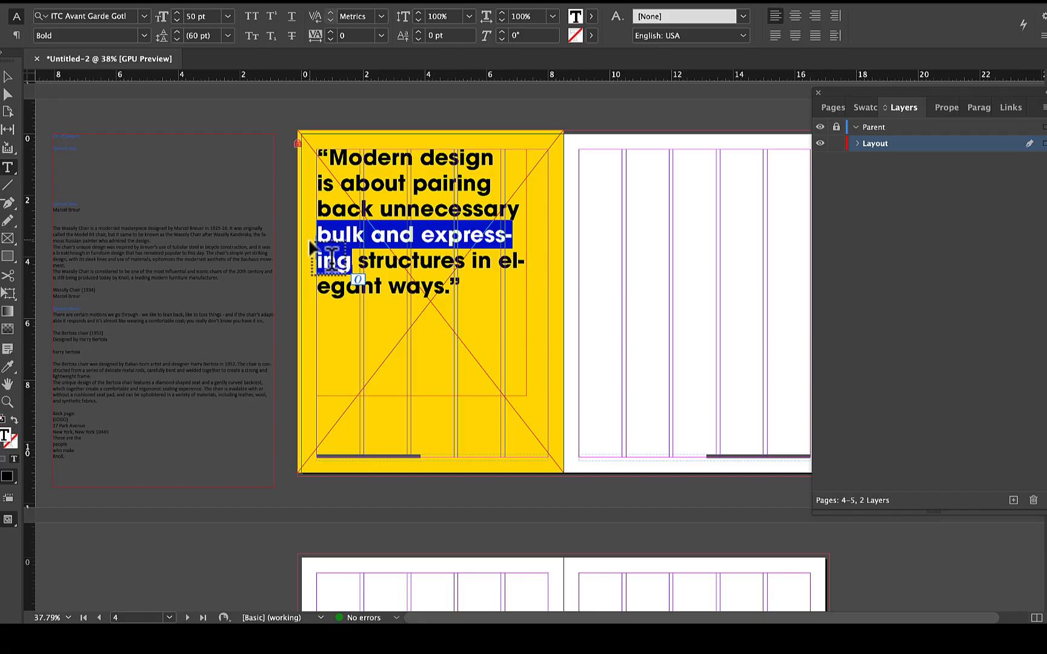
pyautogui.hotkey('alt', 'Left')
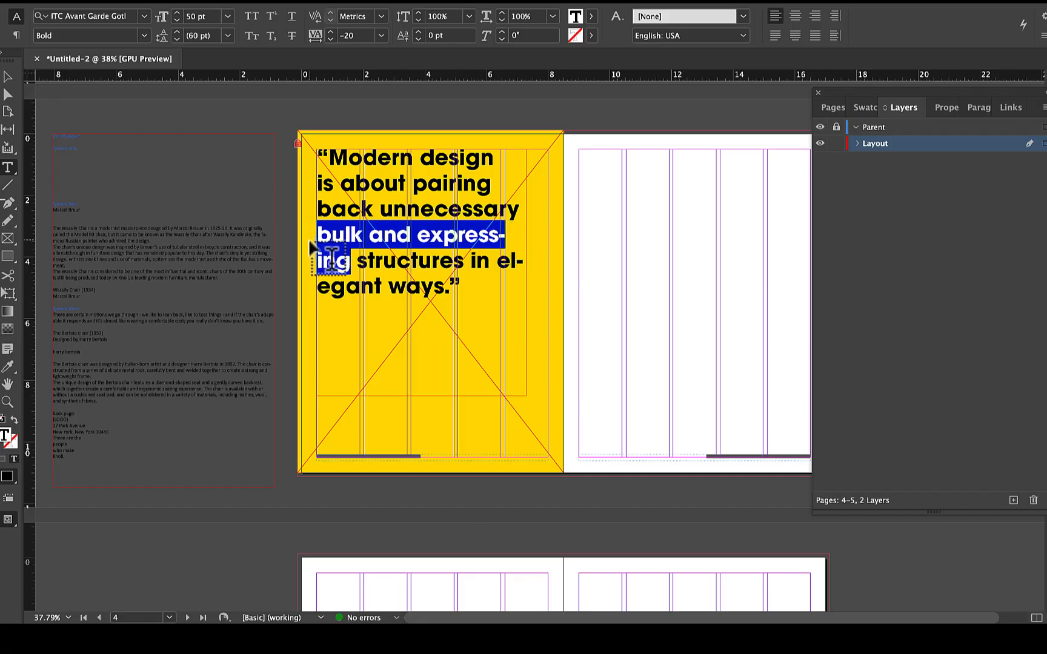
pyautogui.click(8, 77)
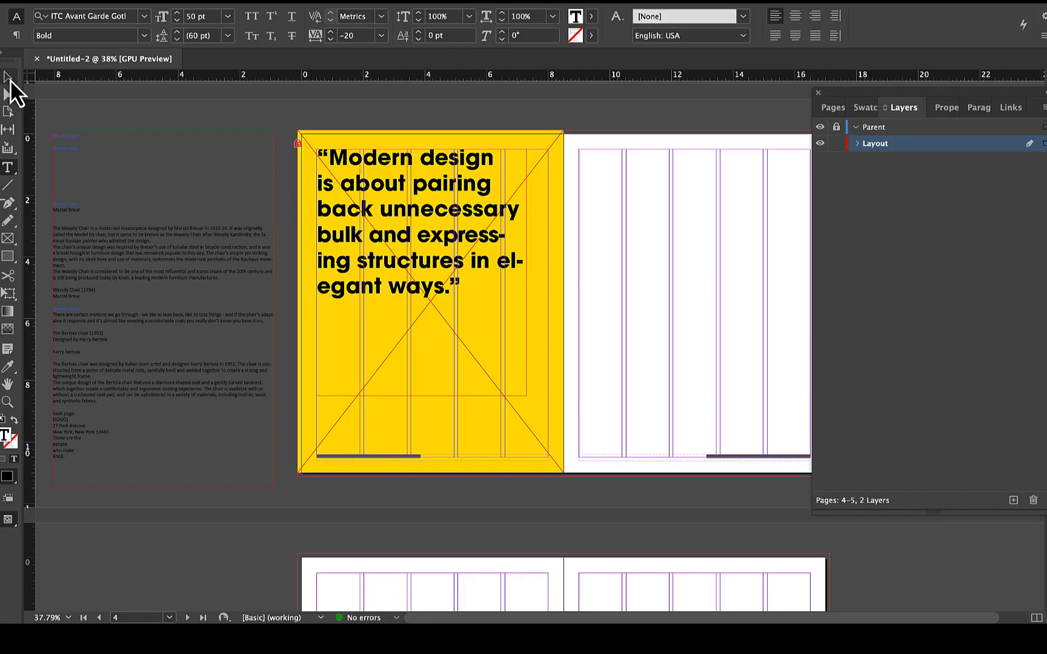
pyautogui.moveTo(526, 273); pyautogui.dragTo(551, 276)
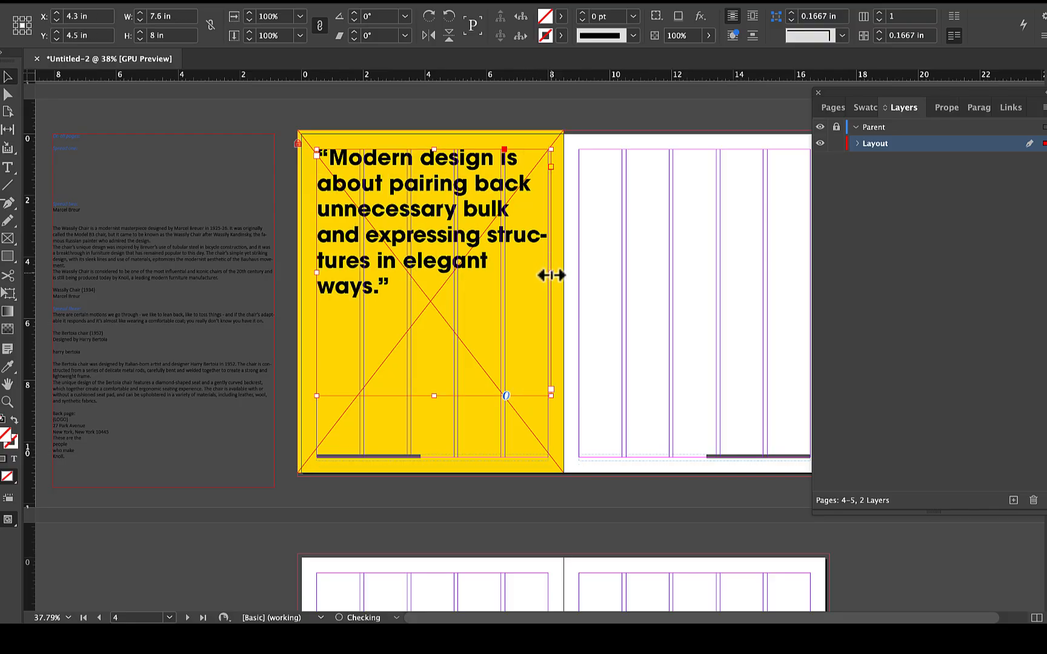
# - Try larger sizes up to 62 pt on the whole quote and settle on 53 pt
pyautogui.doubleClick(432, 235)
pyautogui.hotkey('ctrl', 'a')
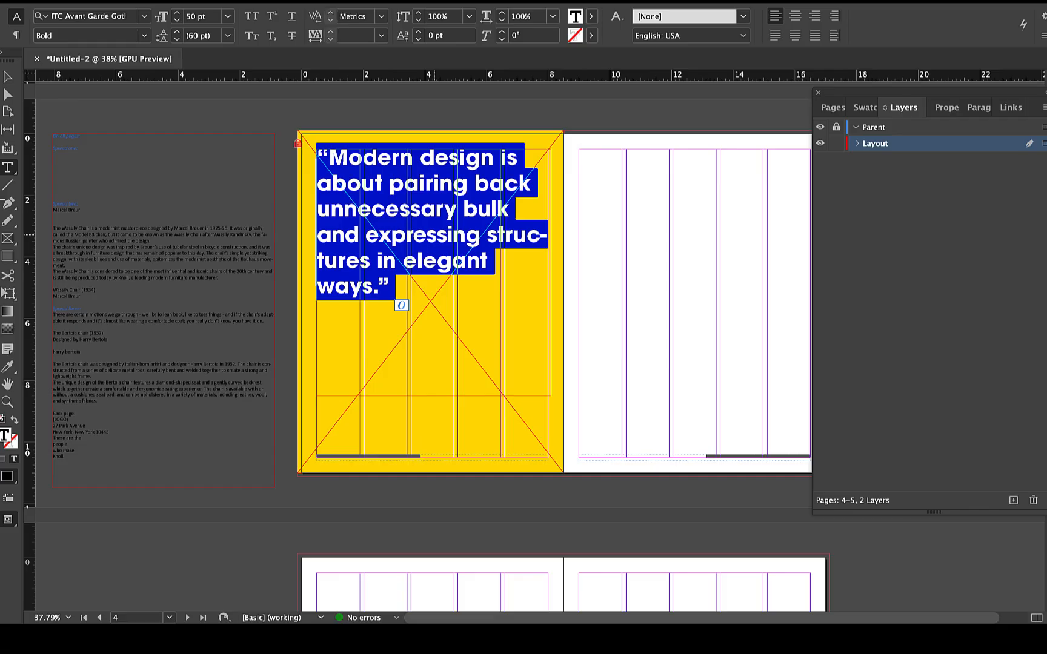
pyautogui.hotkey('ctrl', 'shift', '.')
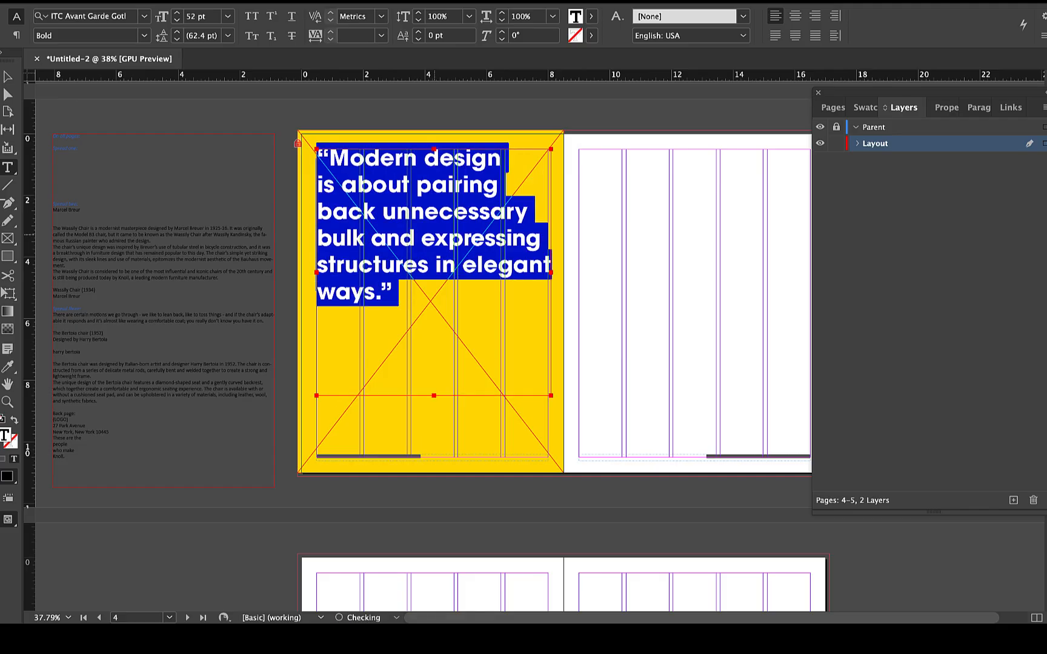
pyautogui.hotkey('ctrl', 'alt', 'shift', '.')
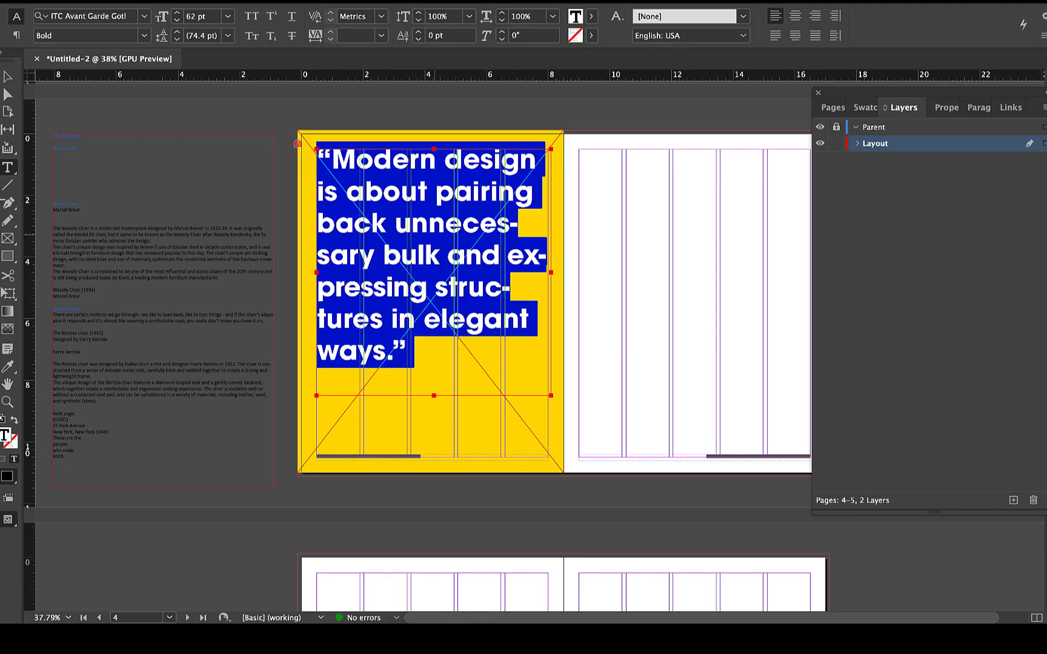
pyautogui.hotkey('ctrl', 'shift', ',')
pyautogui.hotkey('ctrl', 'shift', ',')
pyautogui.hotkey('ctrl', 'shift', ',')
pyautogui.hotkey('ctrl', 'shift', ',')
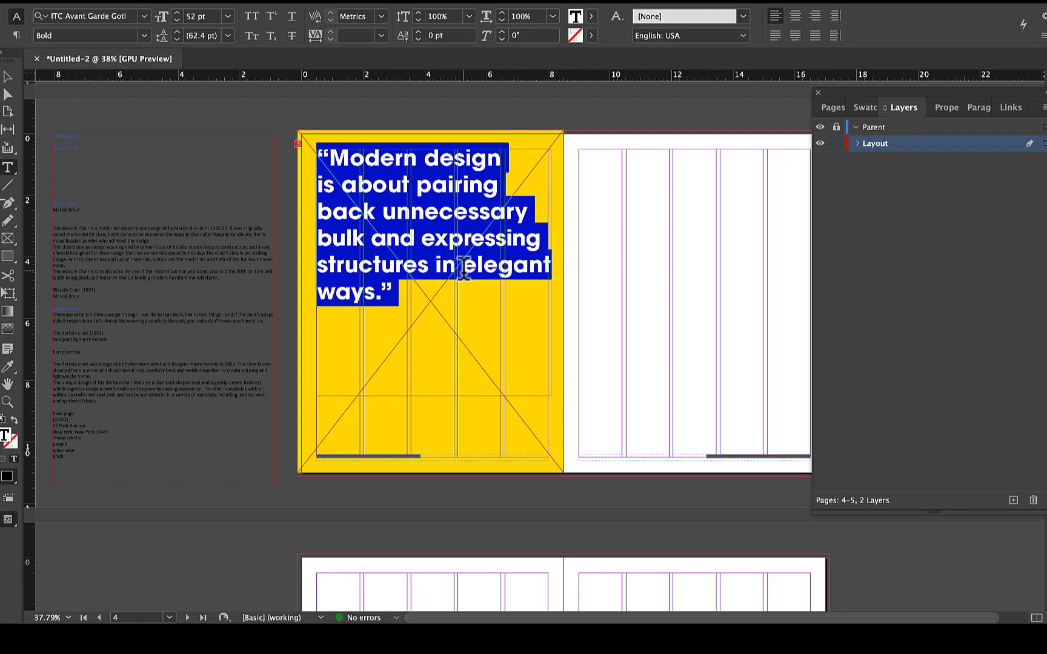
pyautogui.click(177, 13)
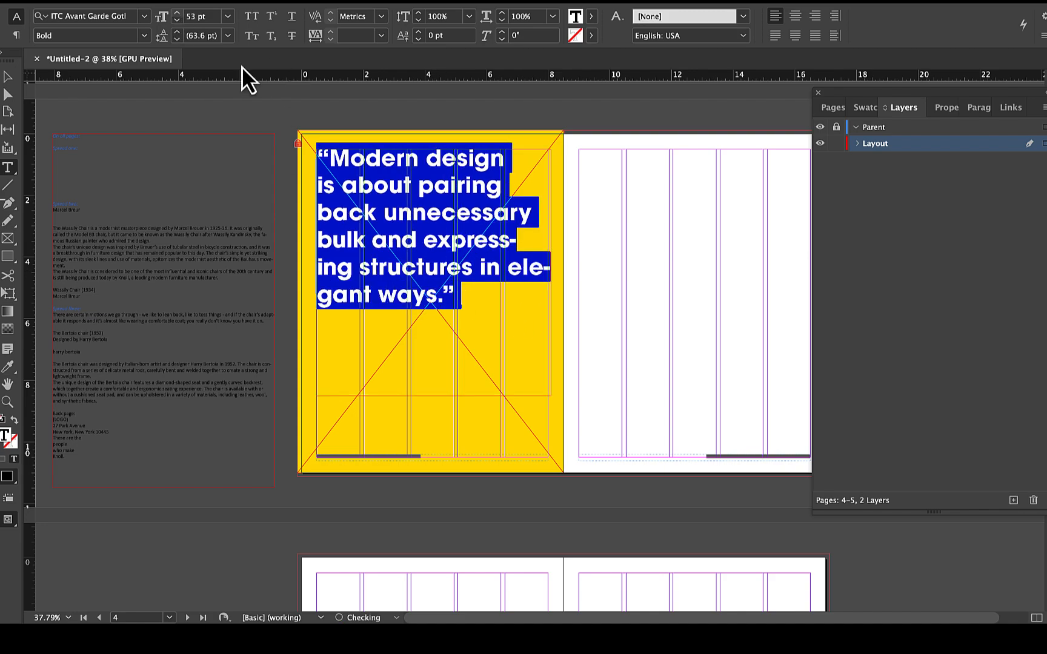
# - Force a line break before “elegant” in the quote and set all of its text to 54 pt
pyautogui.click(510, 271)
pyautogui.hotkey('shift', 'Return')
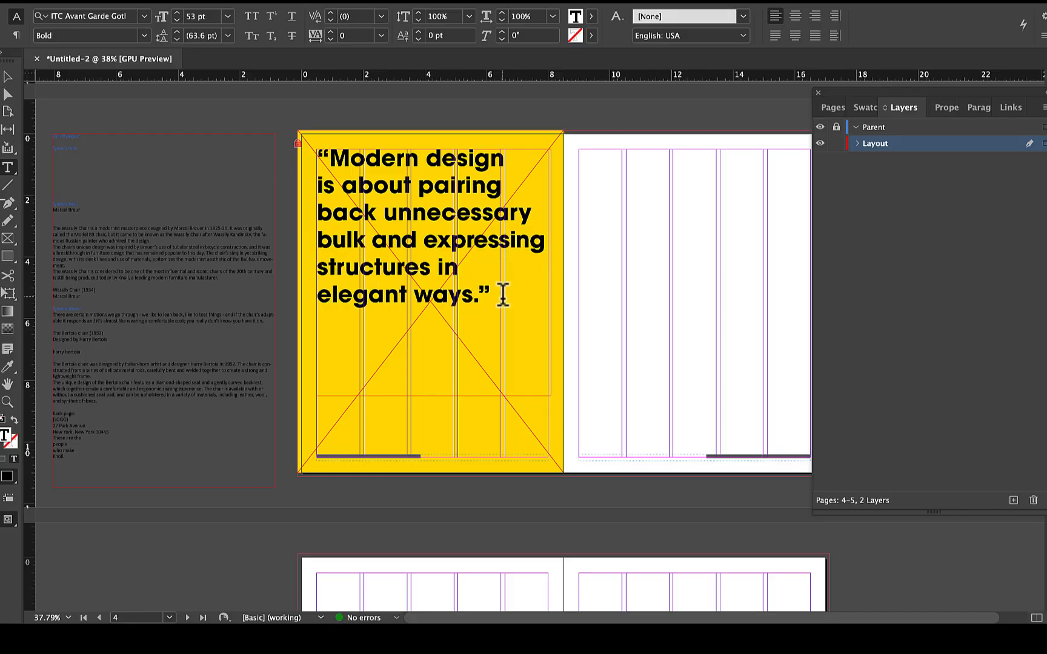
pyautogui.moveTo(502, 297); pyautogui.dragTo(306, 138)
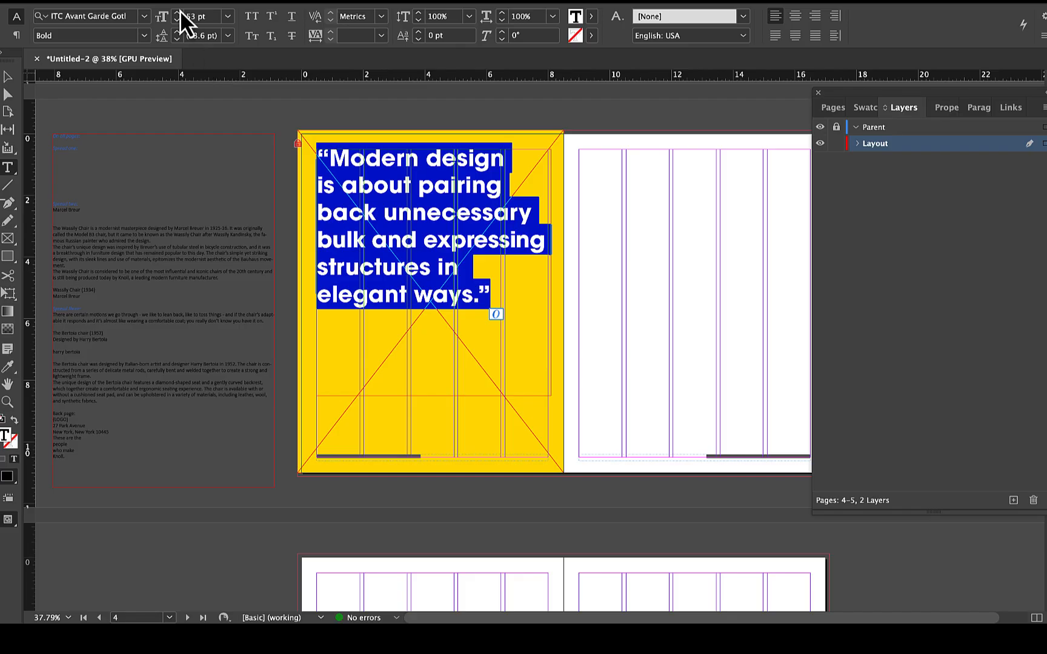
pyautogui.scroll(5, 596, 245)
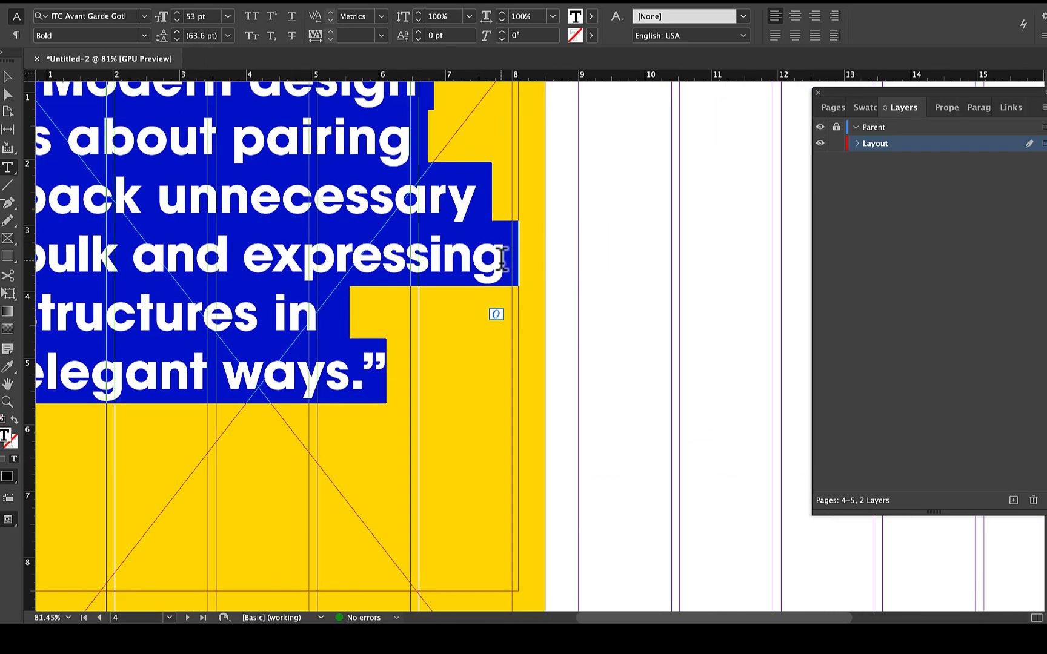
pyautogui.scroll(-5, 500, 254)
pyautogui.click(177, 12)
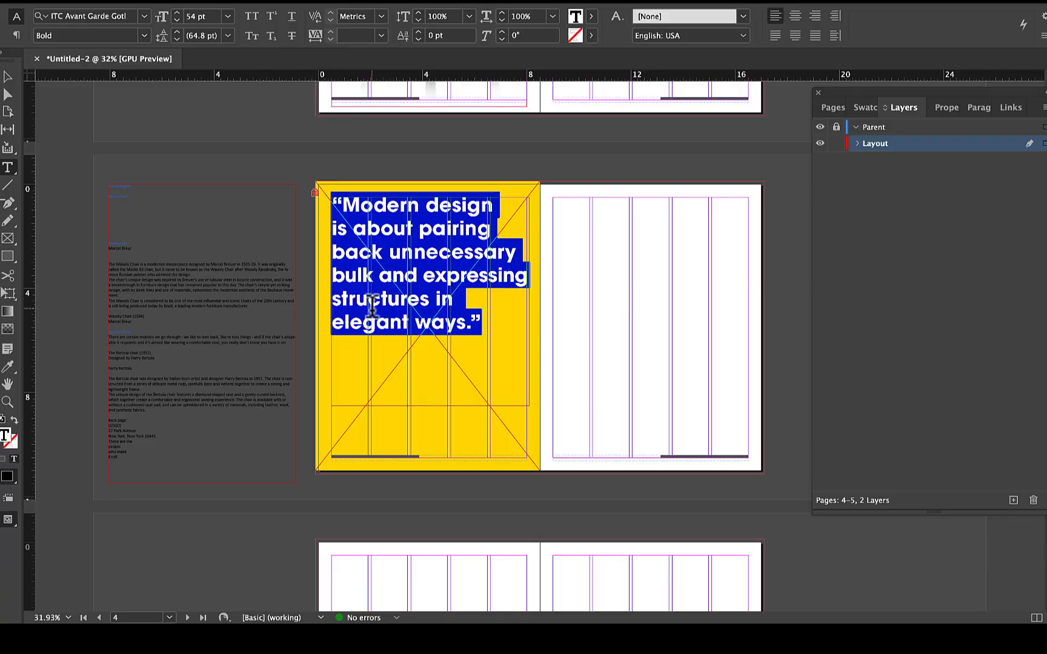
pyautogui.scroll(2, 372, 306)
pyautogui.scroll(3, 372, 306)
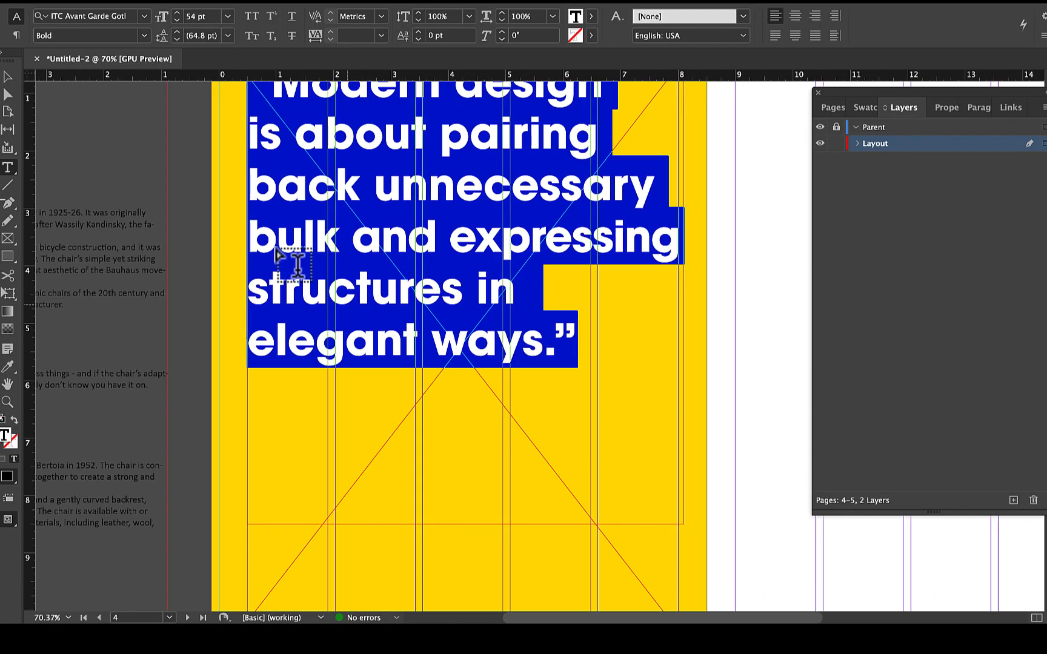
pyautogui.scroll(2, 530, 334)
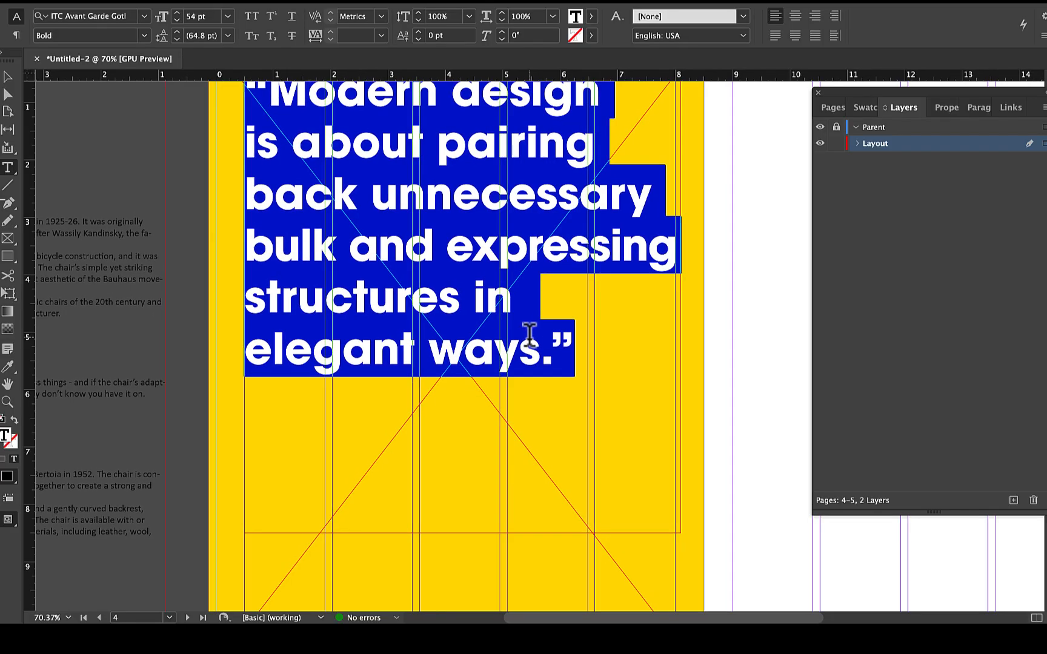
pyautogui.scroll(1, 529, 333)
pyautogui.scroll(4, 530, 334)
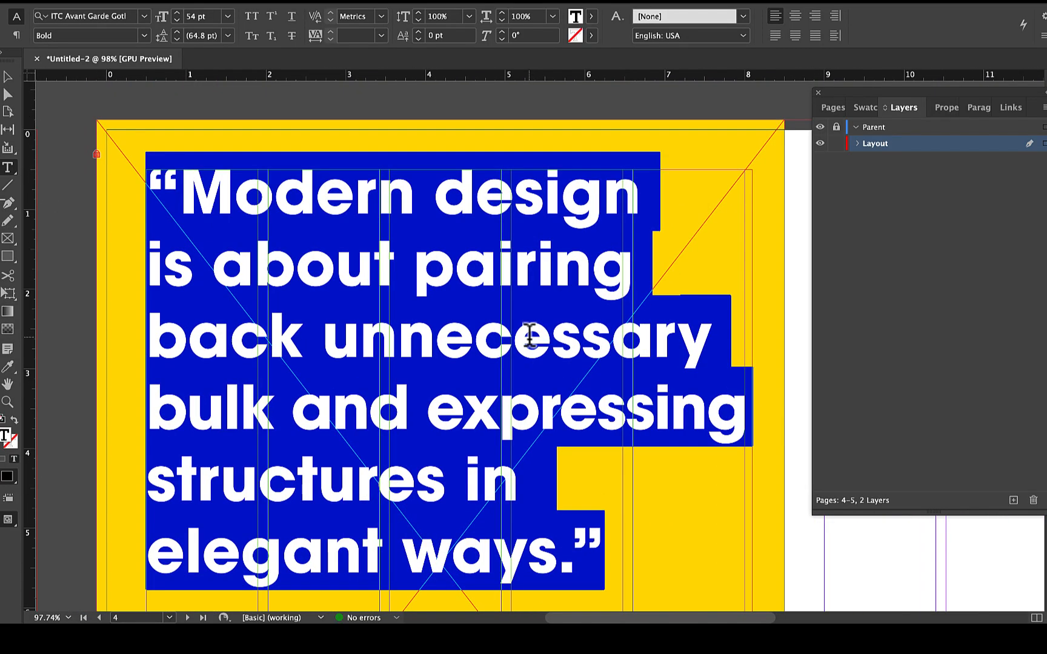
# - Cut the quote author's name, “Marcel Breur”, from the brochure copy on the pasteboard beside page 4
pyautogui.scroll(-4, 505, 366)
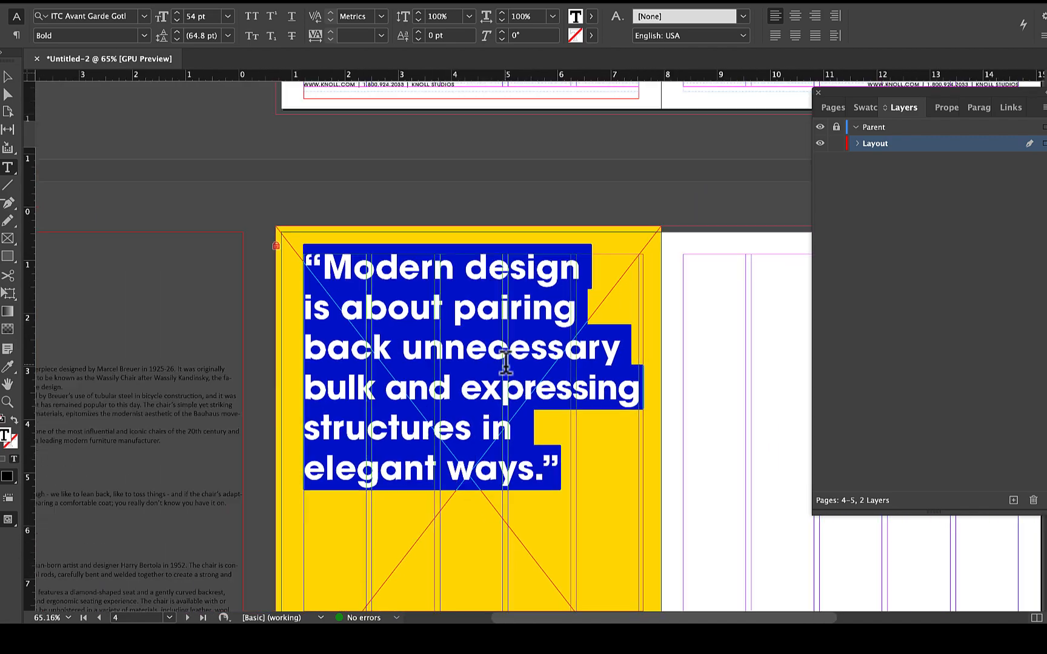
pyautogui.scroll(-2, 366, 360)
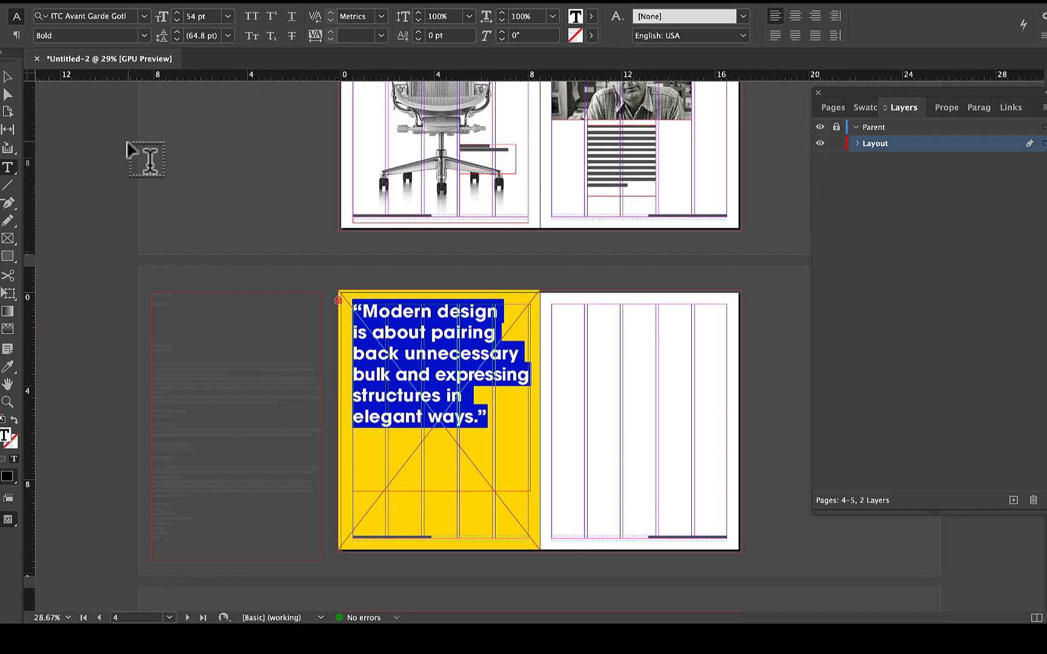
pyautogui.click(7, 78)
pyautogui.click(176, 207)
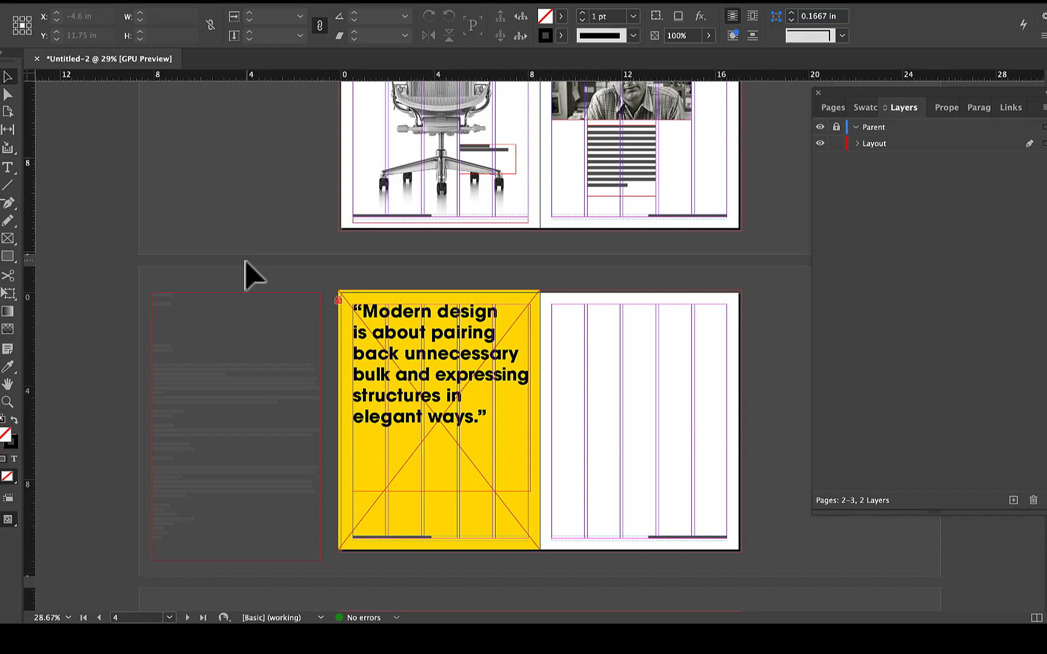
pyautogui.click(270, 400)
pyautogui.scroll(2, 273, 397)
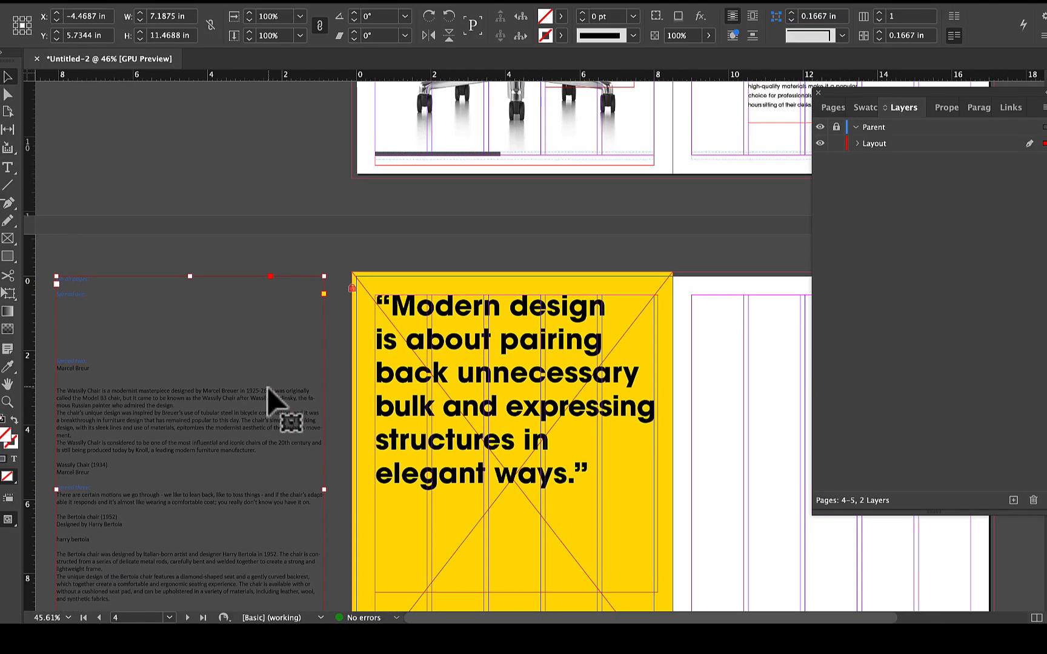
pyautogui.doubleClick(93, 364)
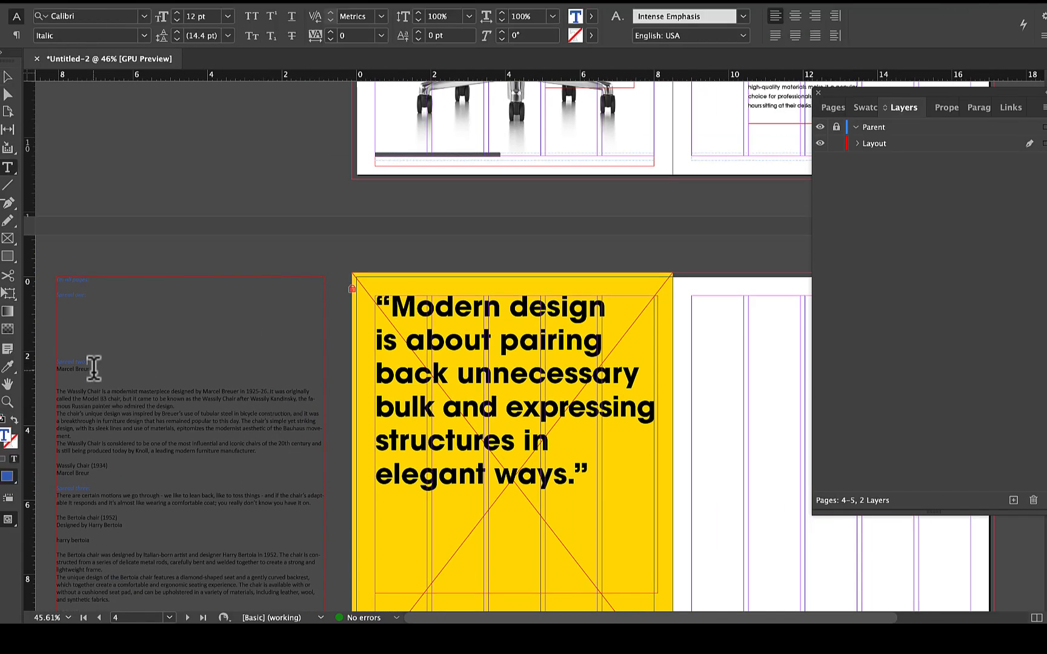
pyautogui.moveTo(92, 368); pyautogui.dragTo(52, 366)
pyautogui.press('super+x')
# - Create a text frame about 3.56 × 0.54 in below the quote on page 4 and paste the author's name into it
pyautogui.scroll(-2, 471, 502)
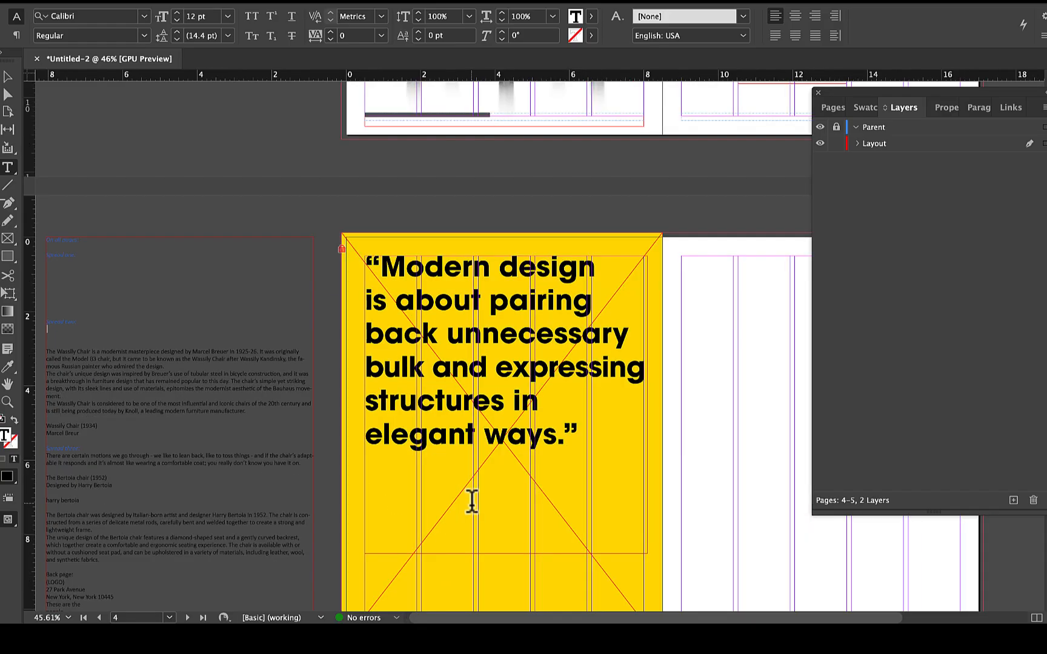
pyautogui.moveTo(470, 566); pyautogui.dragTo(600, 583)
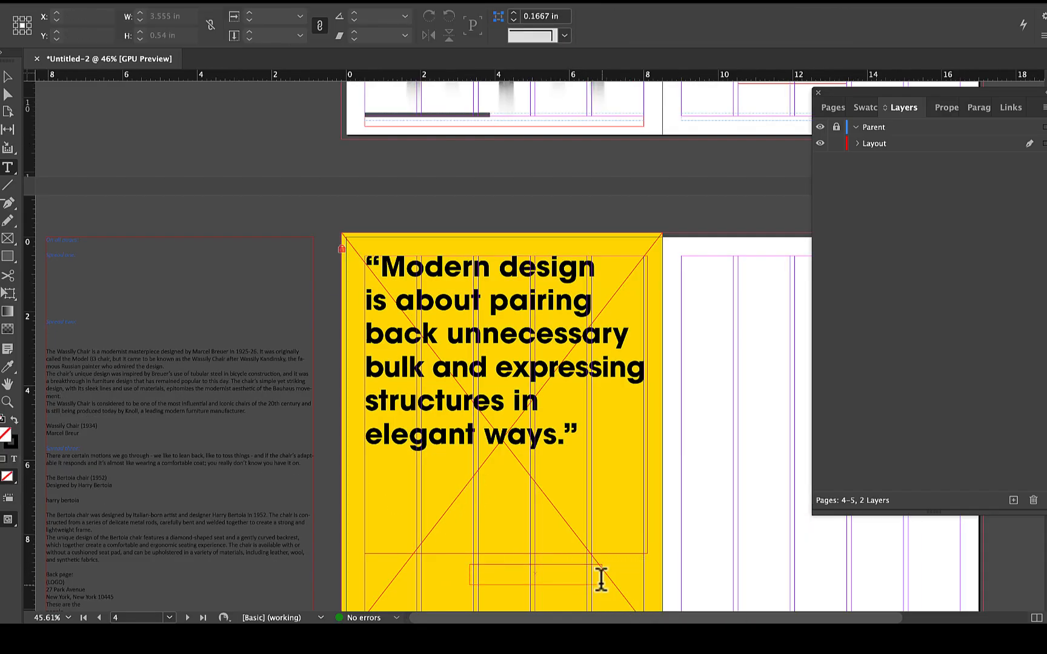
pyautogui.press('super+v')
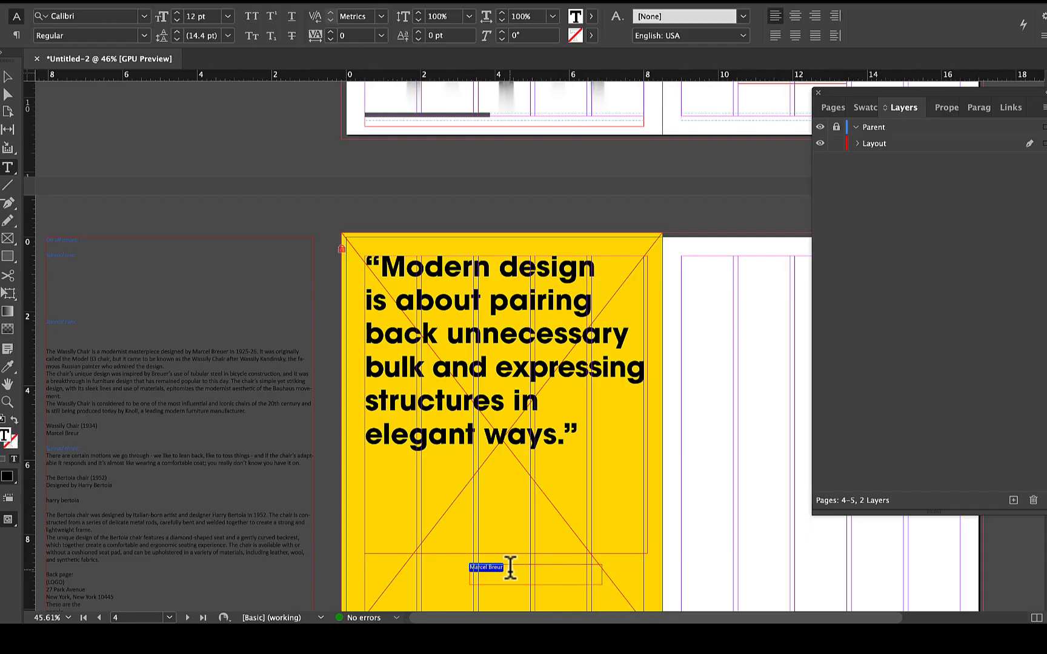
# - Apply the Designer Name paragraph style to the quote credit and move its frame up under the quote, aligned with the fourth column
pyautogui.click(981, 108)
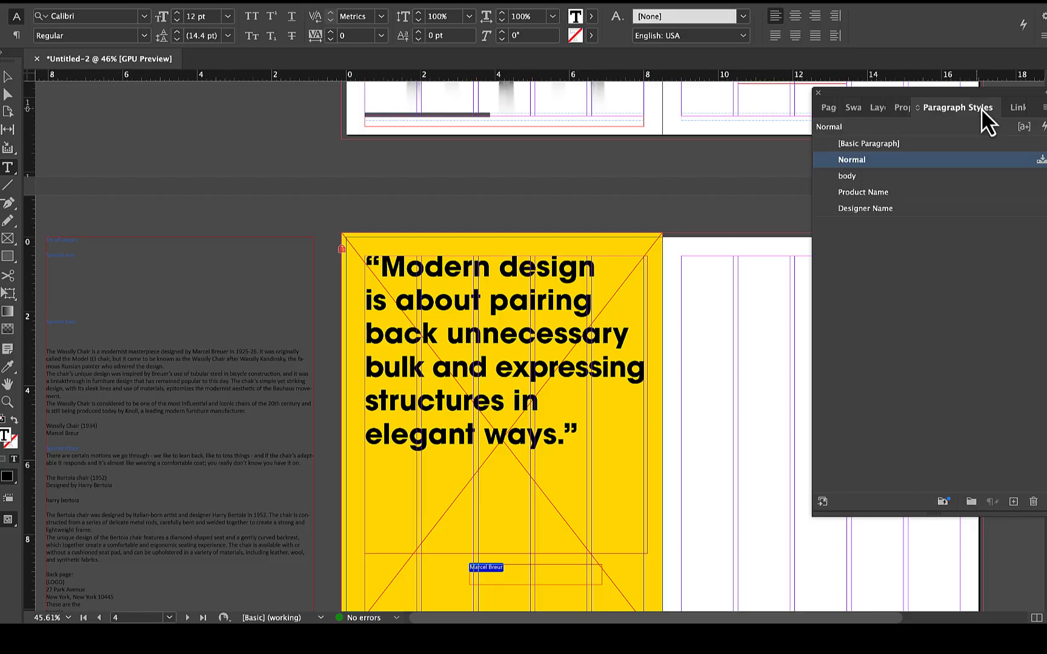
pyautogui.click(867, 208)
pyautogui.press('Escape')
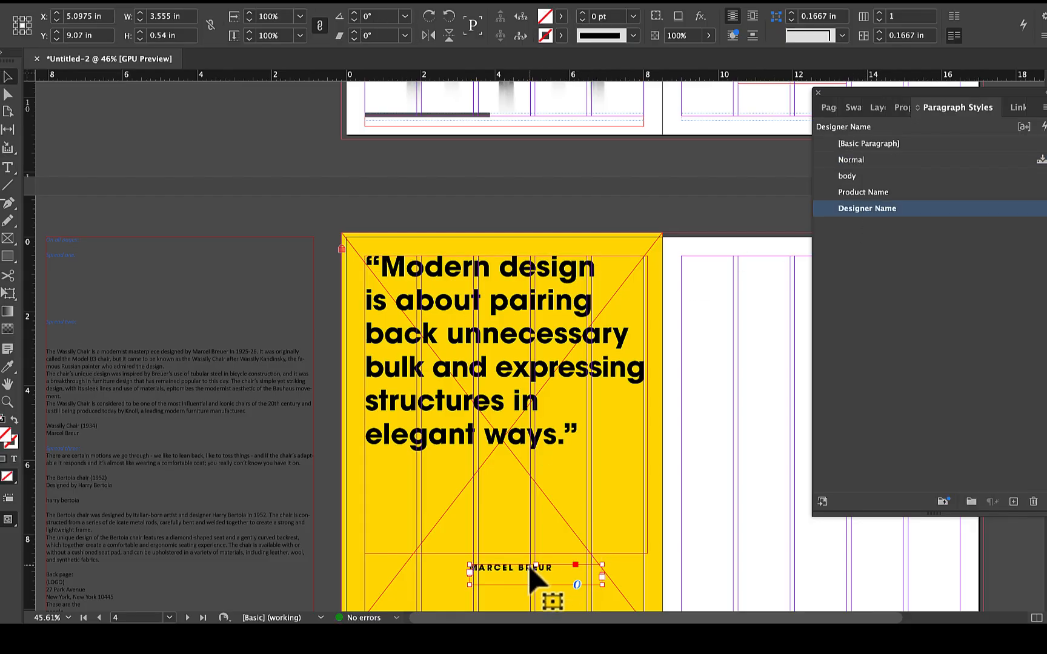
pyautogui.moveTo(537, 576); pyautogui.dragTo(595, 487)
pyautogui.click(595, 575)
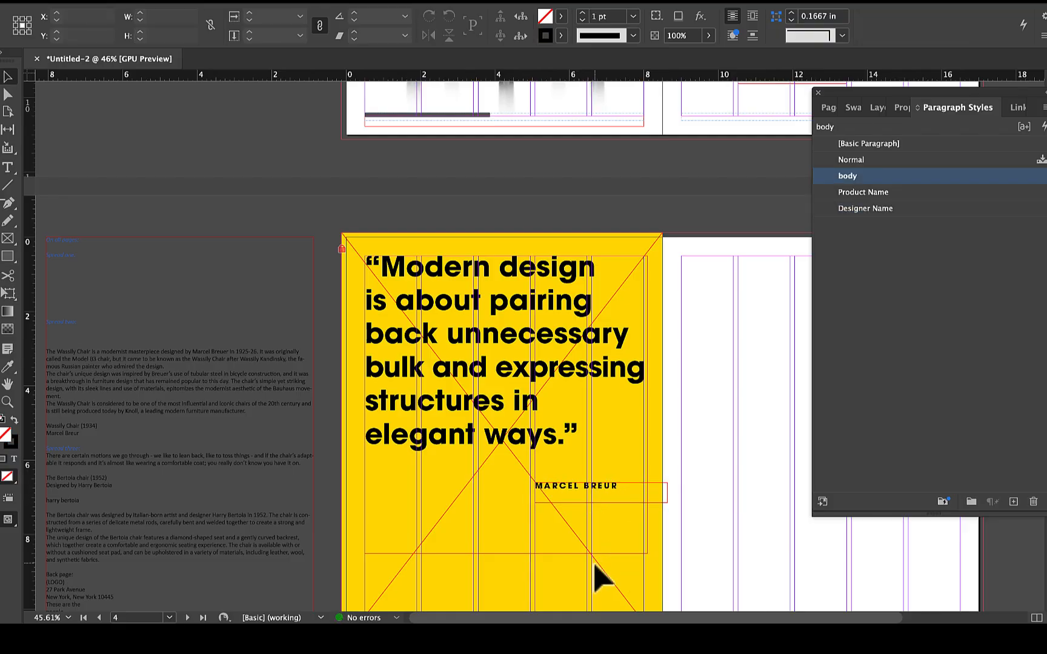
# - Preview the yellow quote spread without guides and frame edges to judge the layout
pyautogui.scroll(-5, 595, 564)
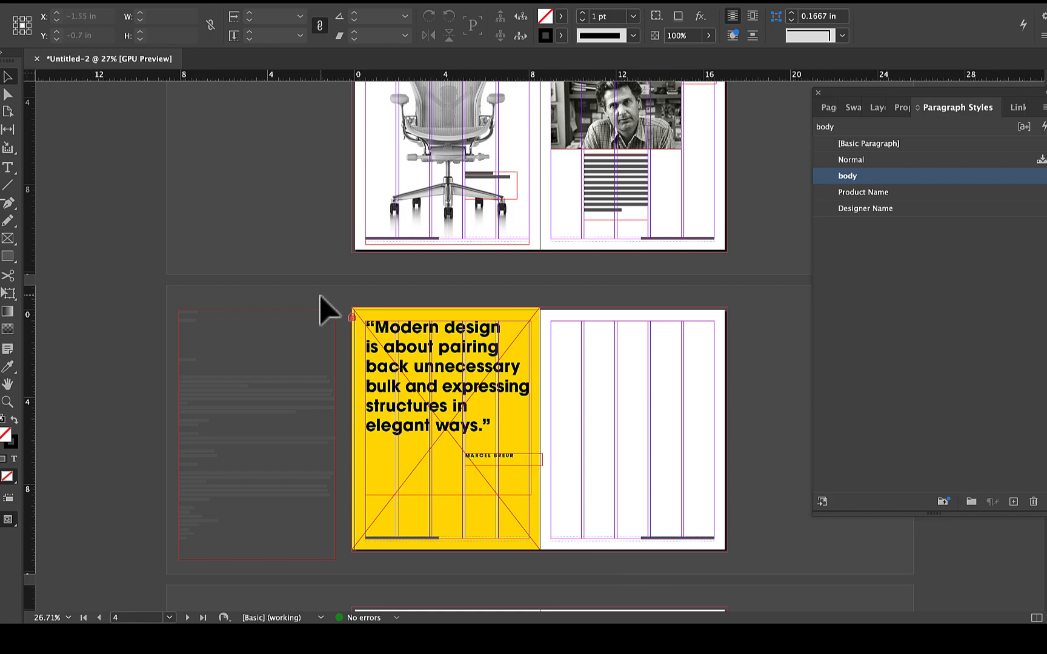
pyautogui.scroll(1, 410, 478)
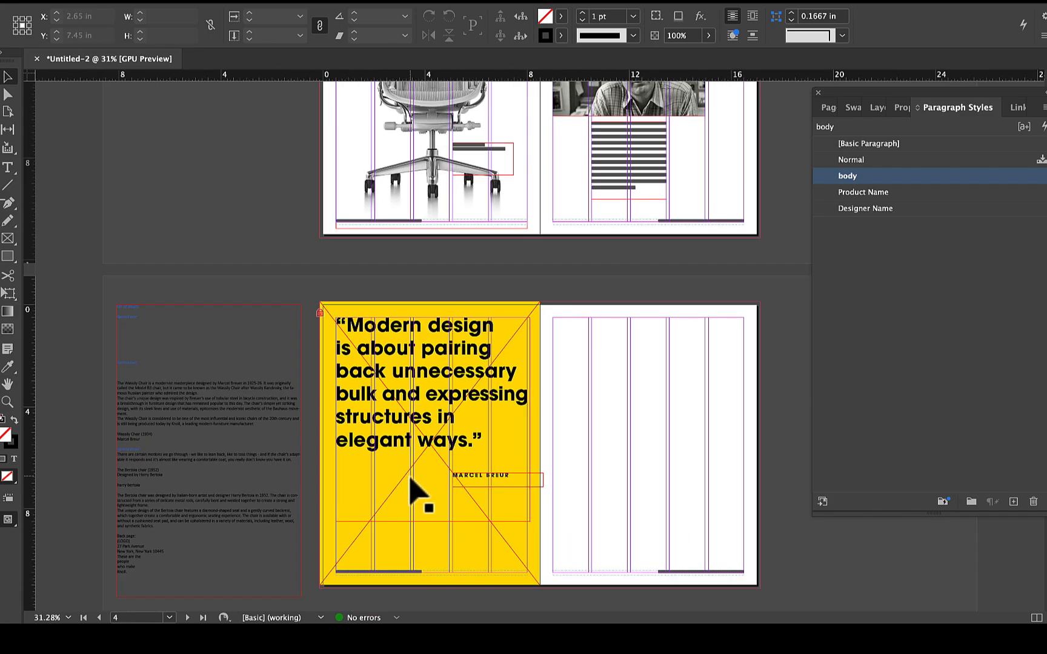
pyautogui.scroll(-2, 410, 479)
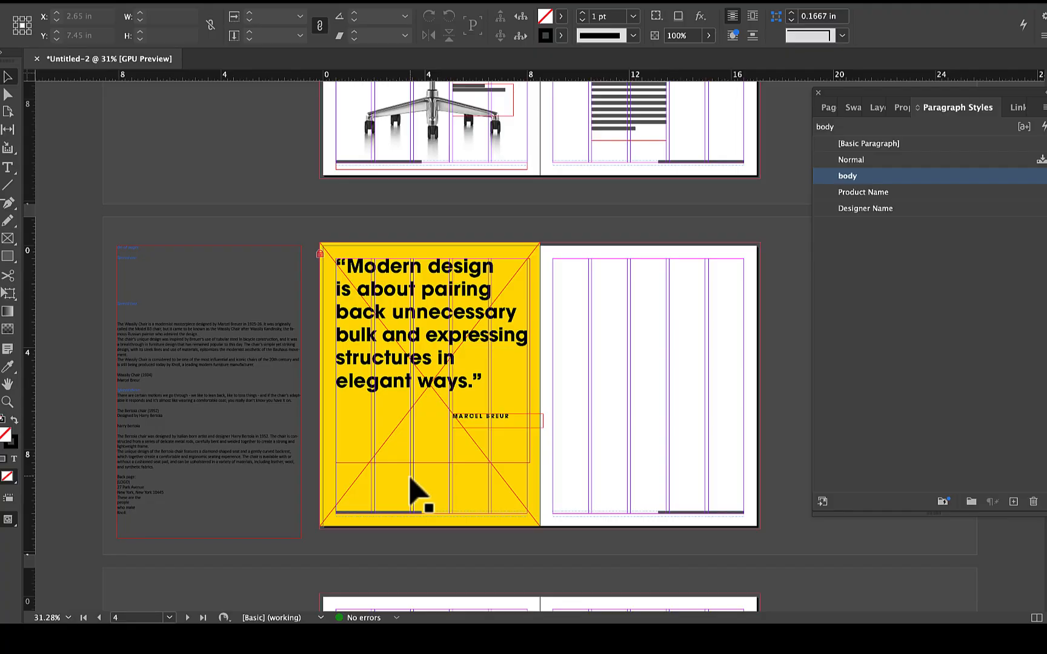
pyautogui.press('w')
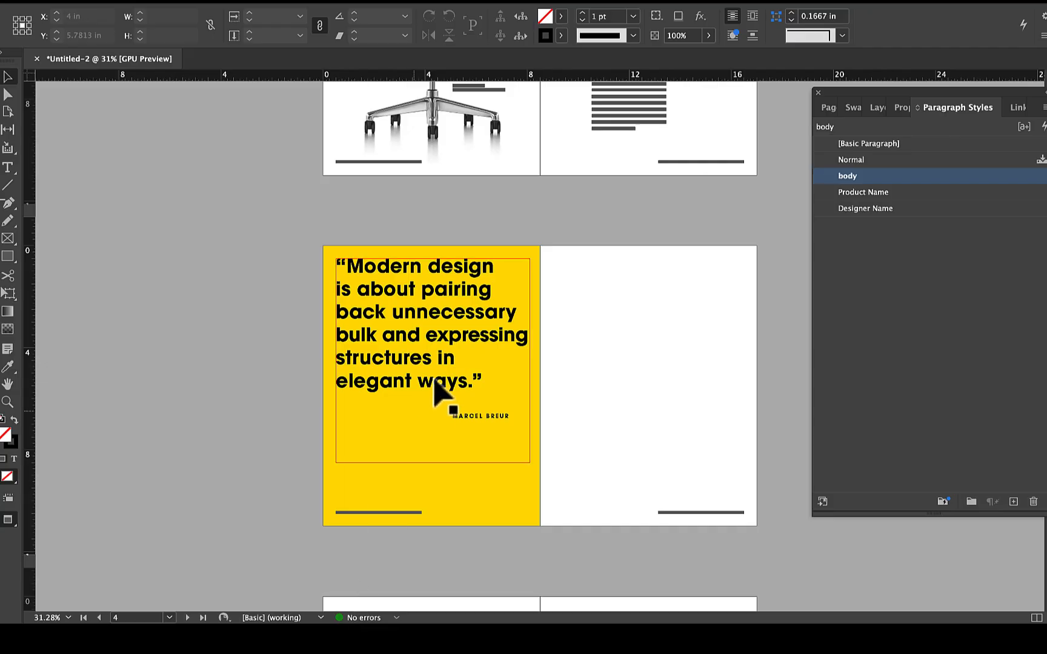
# - Check the character settings and tracking of the line “bulk and expressing” and of the letters “si” in “expressing”
pyautogui.doubleClick(432, 361)
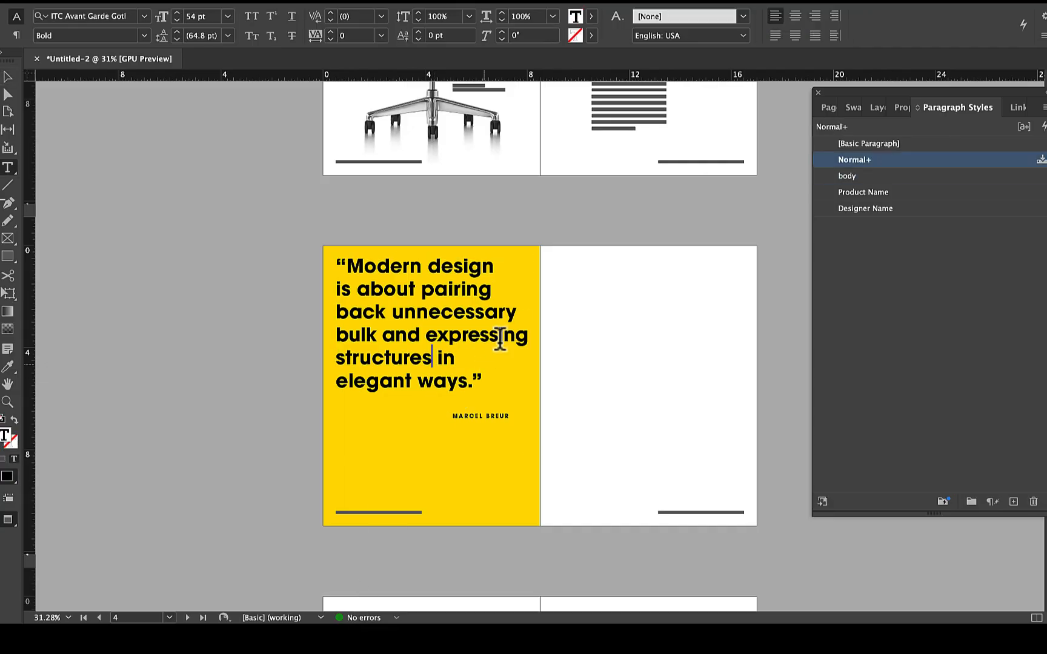
pyautogui.scroll(3, 427, 304)
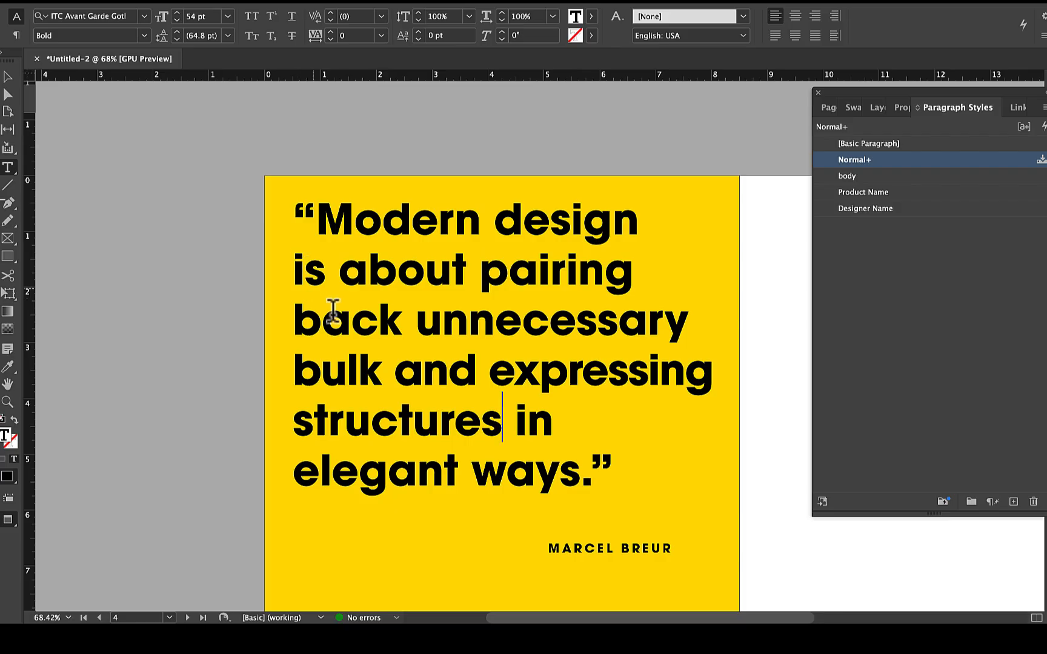
pyautogui.tripleClick(517, 374)
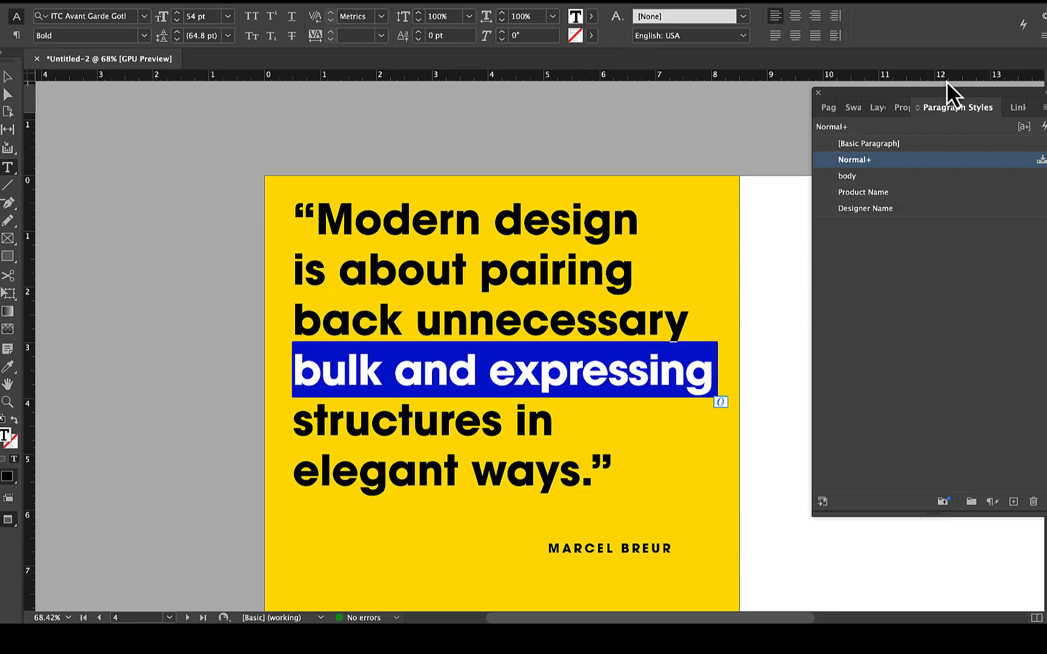
pyautogui.click(901, 106)
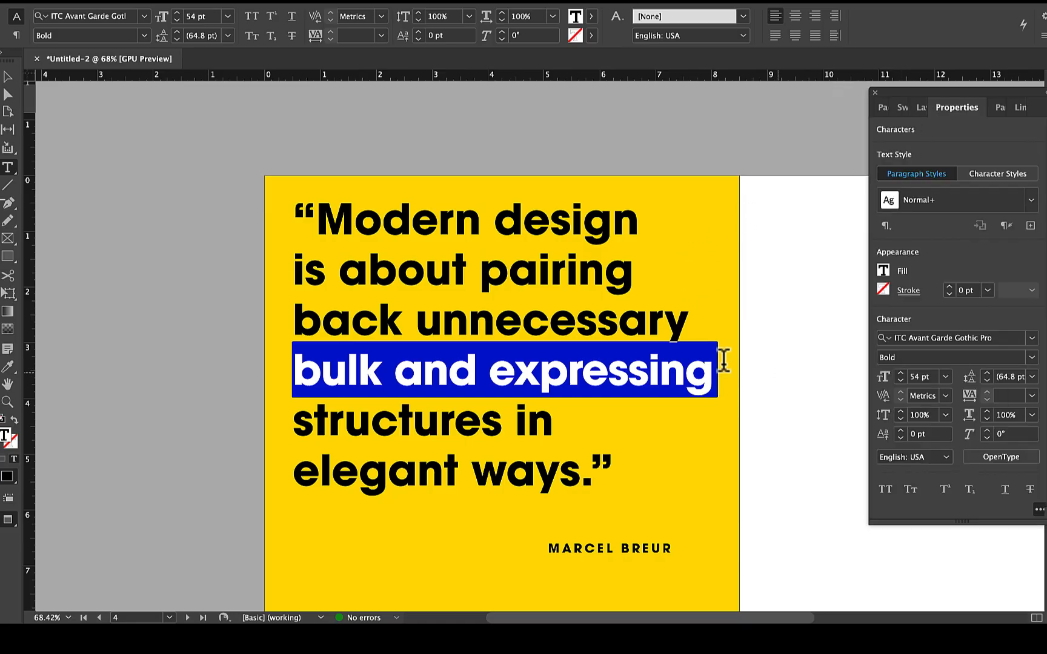
pyautogui.click(653, 372)
pyautogui.moveTo(653, 372); pyautogui.dragTo(633, 372)
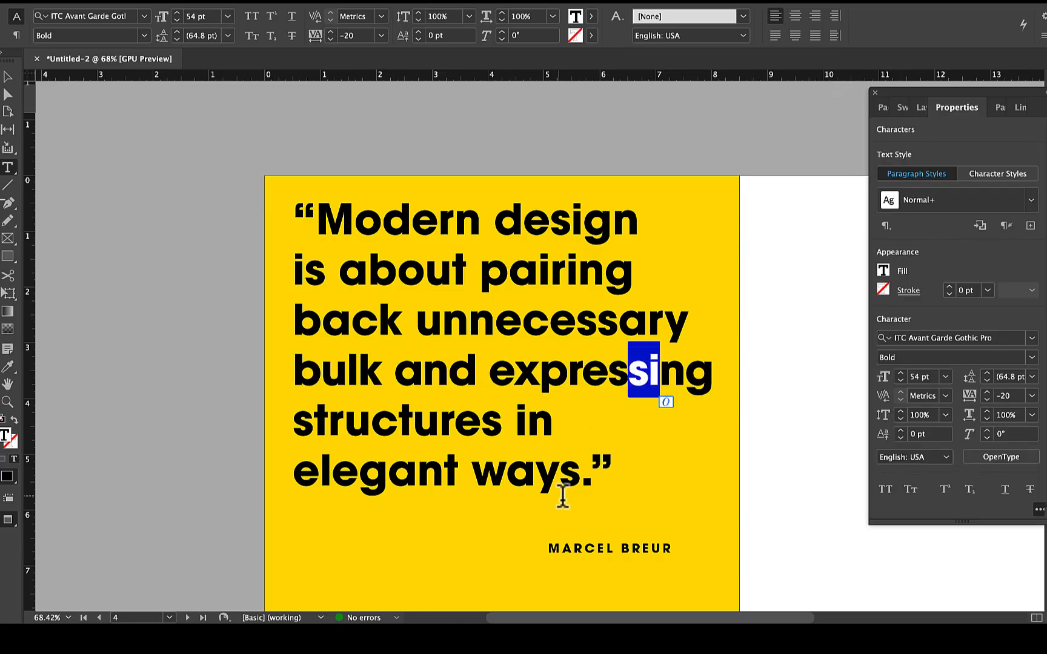
# - Set the whole quote to 56 pt and force a line break after "design"
pyautogui.moveTo(613, 471); pyautogui.dragTo(273, 189)
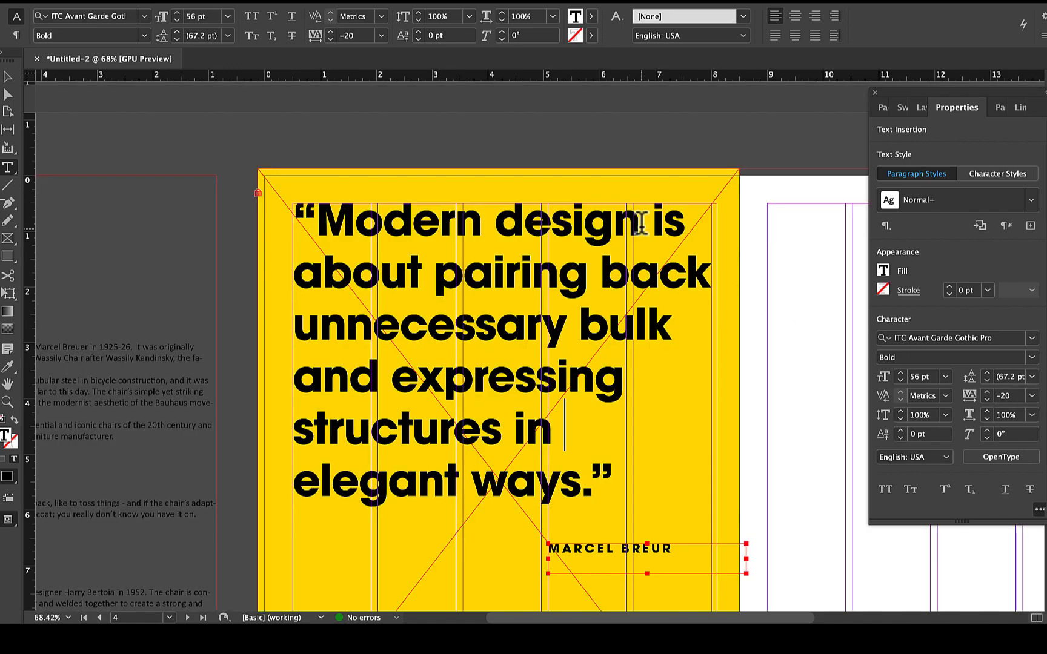
pyautogui.click(654, 219)
pyautogui.hotkey('shift', 'Return')
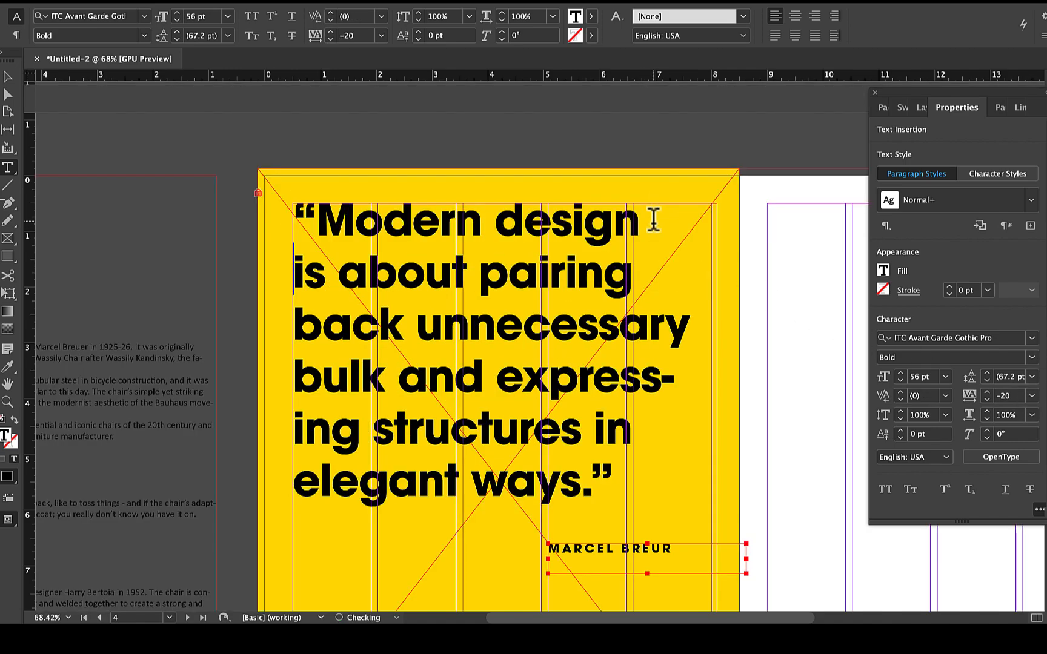
# - Adjust the quote's text size and frame so "expressing" fits unhyphenated on one line, and preview the page without guides
pyautogui.moveTo(361, 431); pyautogui.dragTo(297, 377)
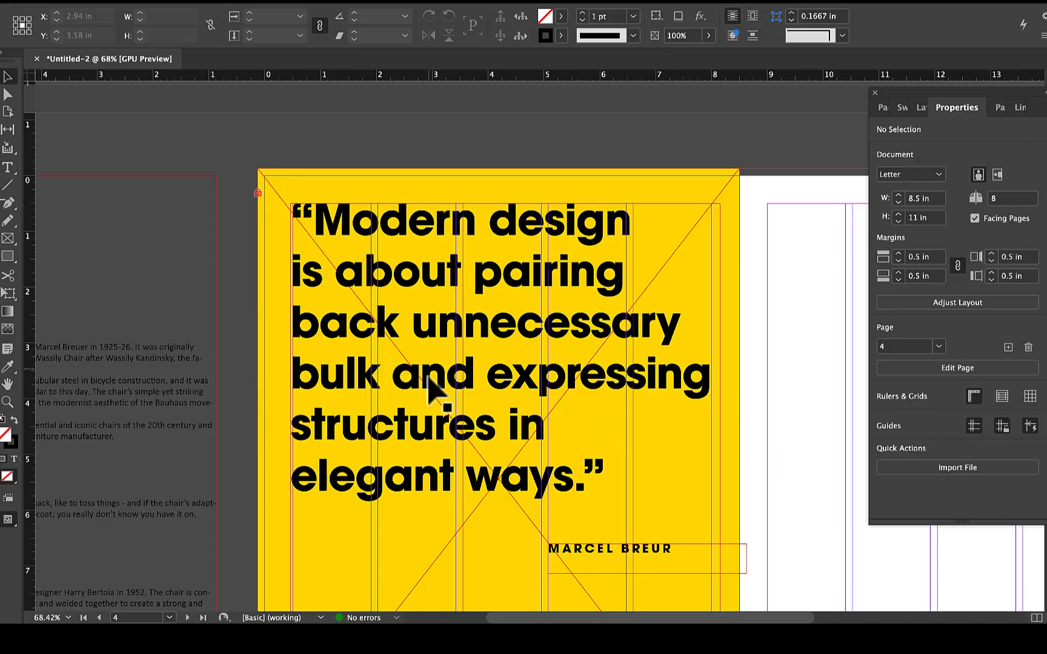
pyautogui.scroll(-2, 444, 372)
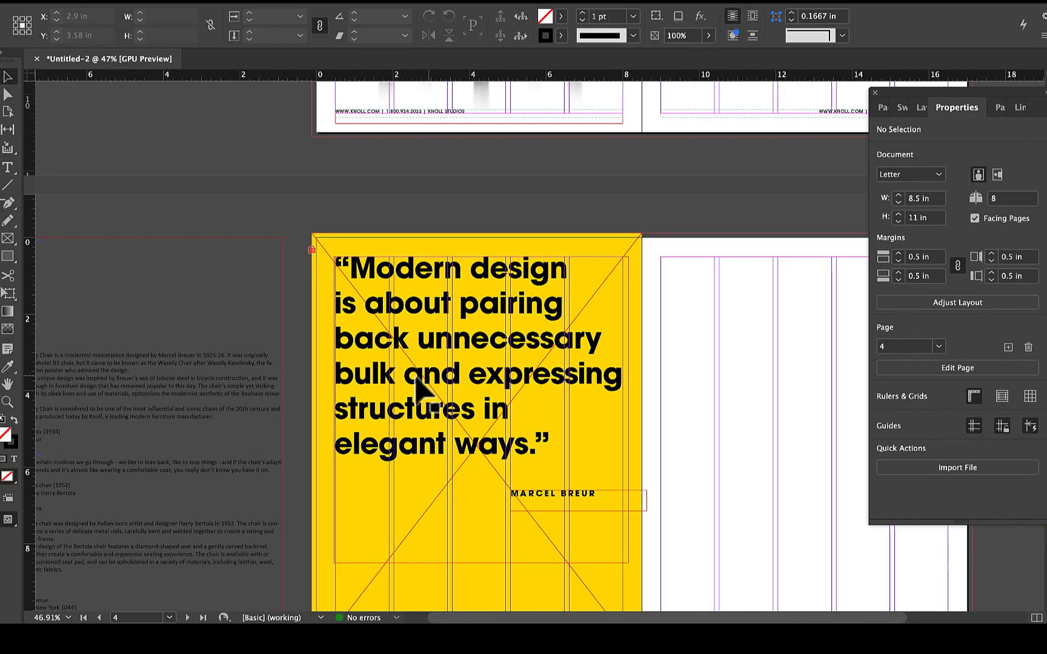
pyautogui.press('w')
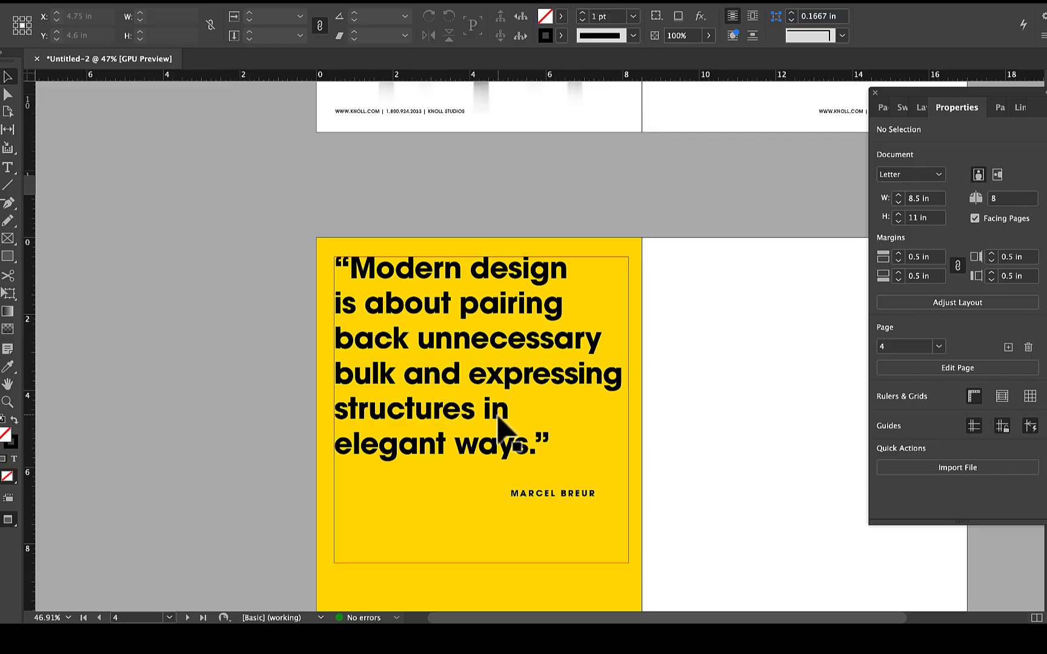
# - Cut the three Wassily Chair description paragraphs from the copy text frame on the pasteboard, with guides shown again
pyautogui.click(229, 339)
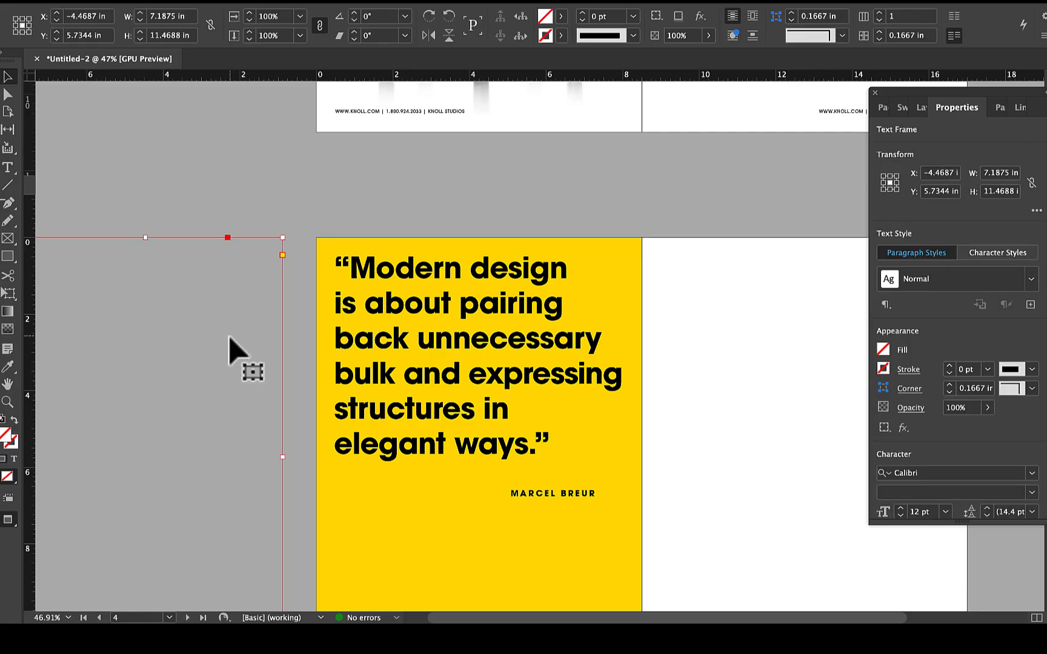
pyautogui.scroll(-3, 230, 339)
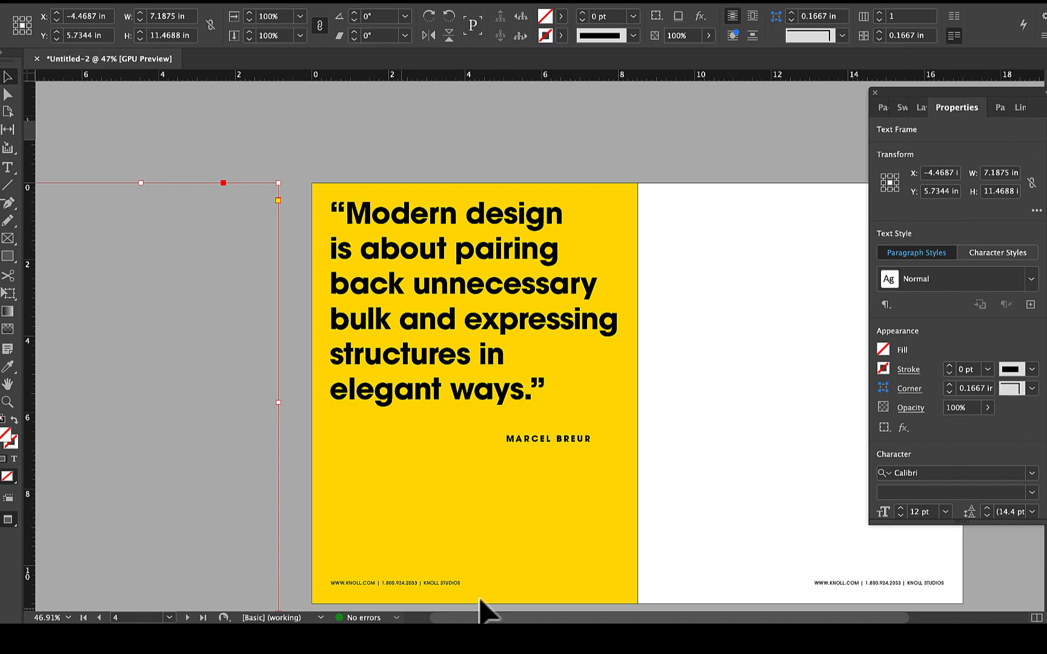
pyautogui.hscroll(5, 636, 492)
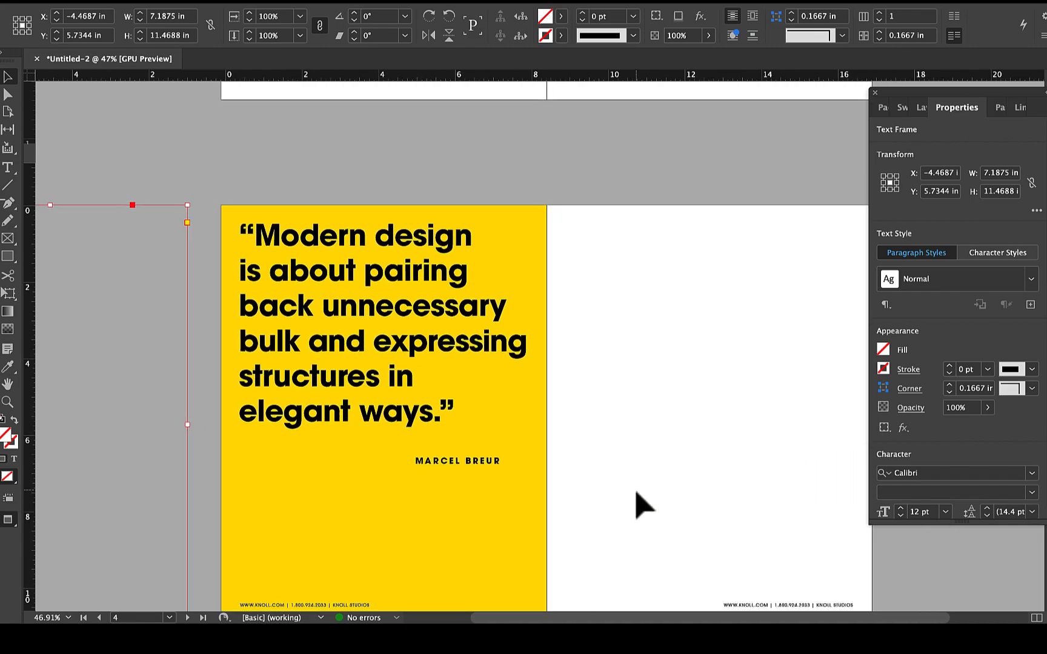
pyautogui.press('w')
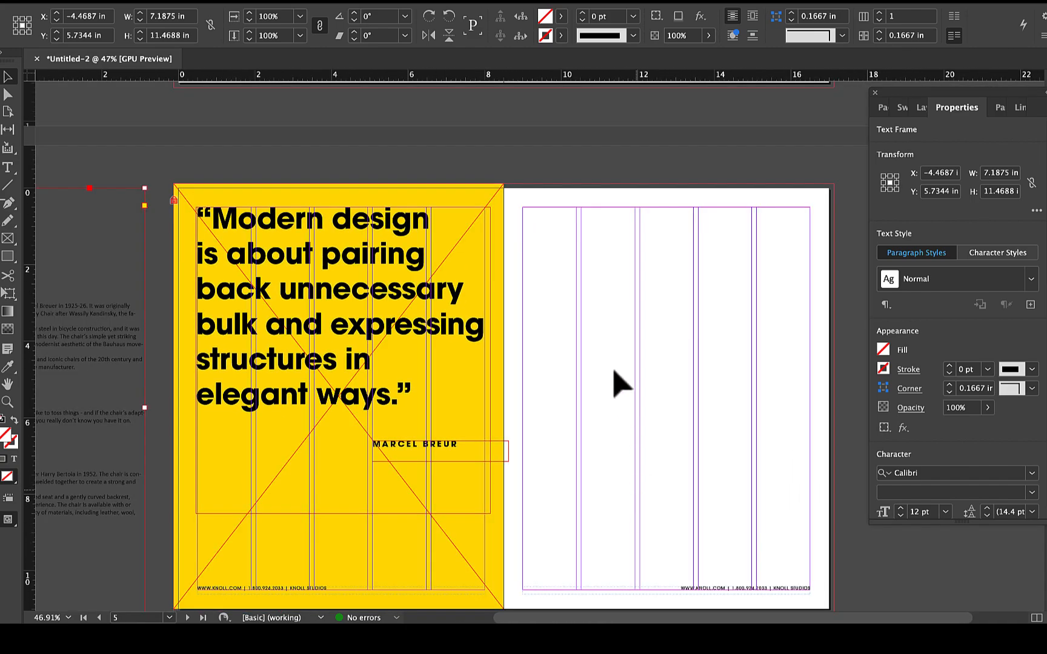
pyautogui.hscroll(-2, 604, 319)
pyautogui.hscroll(-3, 604, 319)
pyautogui.scroll(-2, 605, 320)
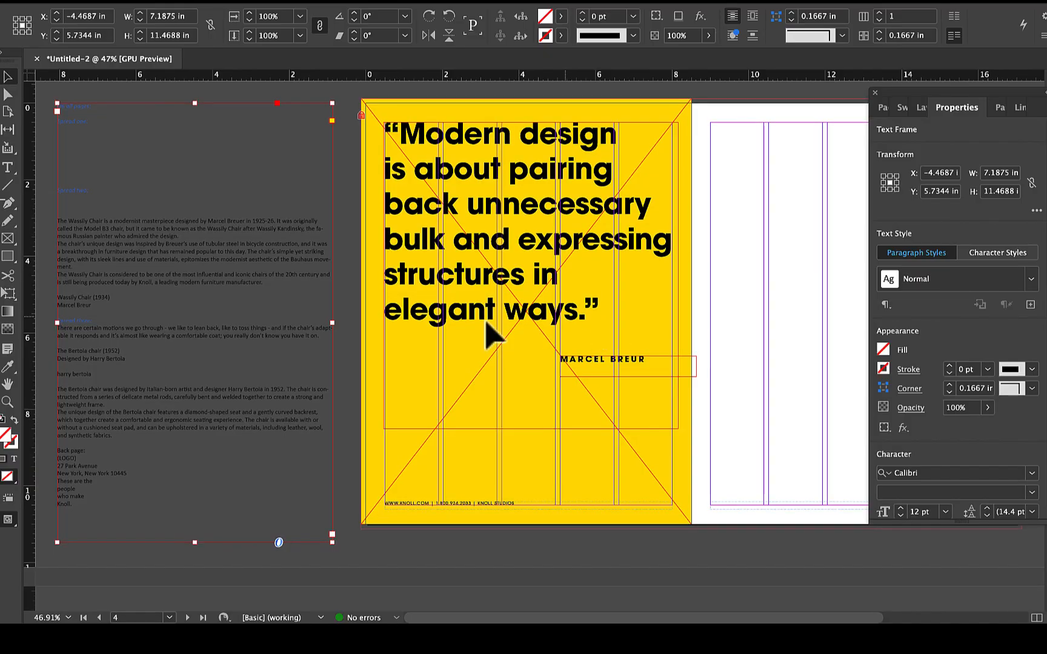
pyautogui.doubleClick(97, 311)
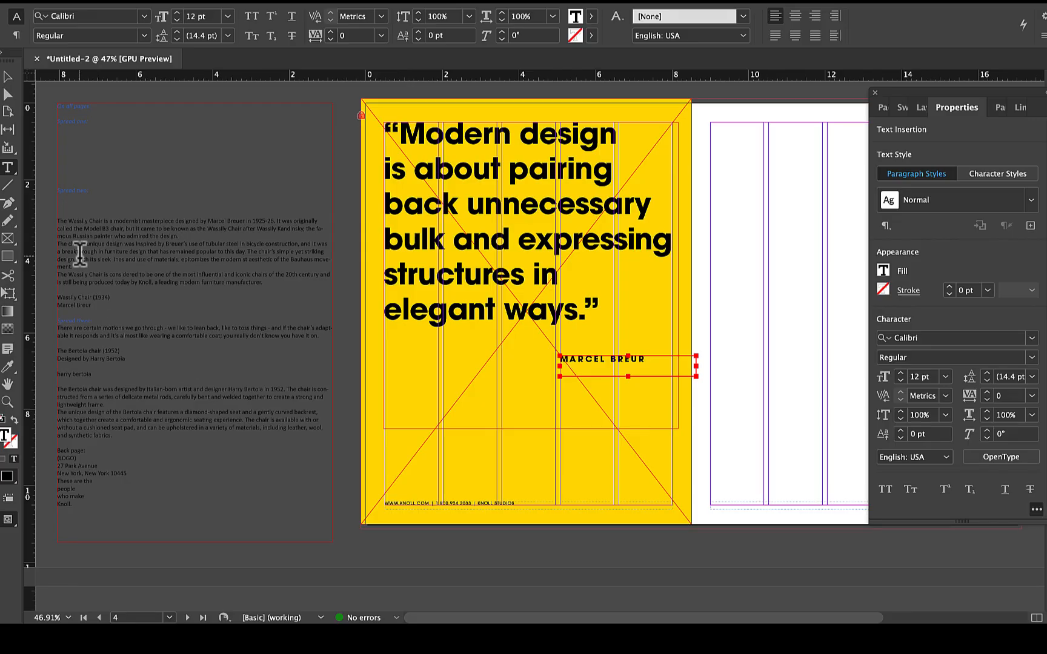
pyautogui.moveTo(286, 281); pyautogui.dragTo(51, 229)
pyautogui.press('super+x')
# - Draw a two-column-wide text frame about 2.925 by 4.64 in at the top margin of page 5 and paste the description
pyautogui.hscroll(5, 596, 156)
pyautogui.moveTo(573, 137); pyautogui.dragTo(685, 314)
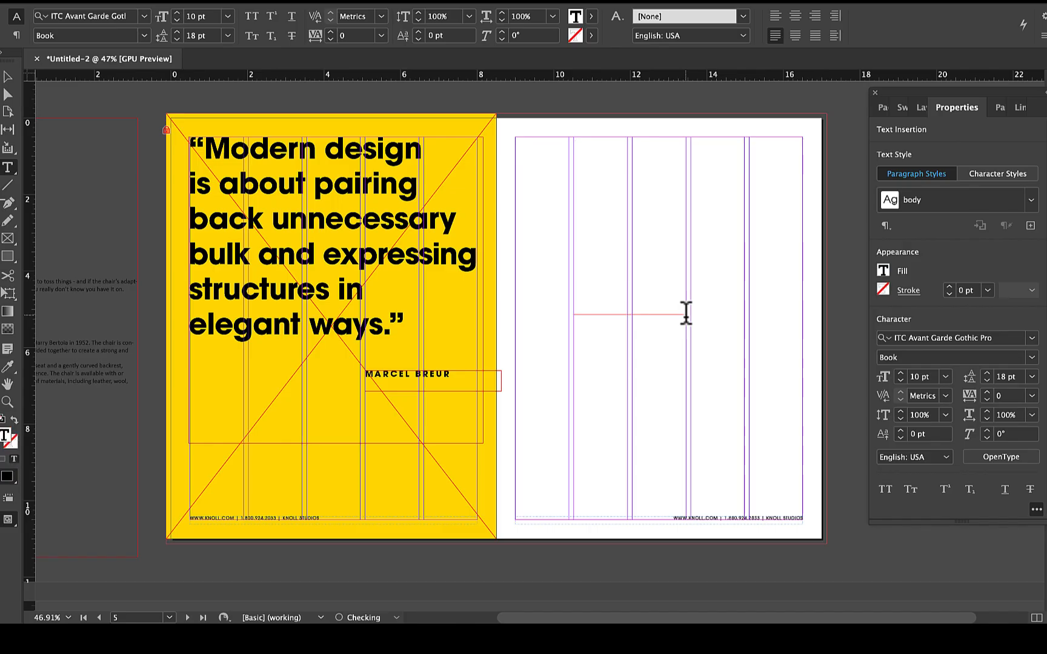
pyautogui.press('super+v')
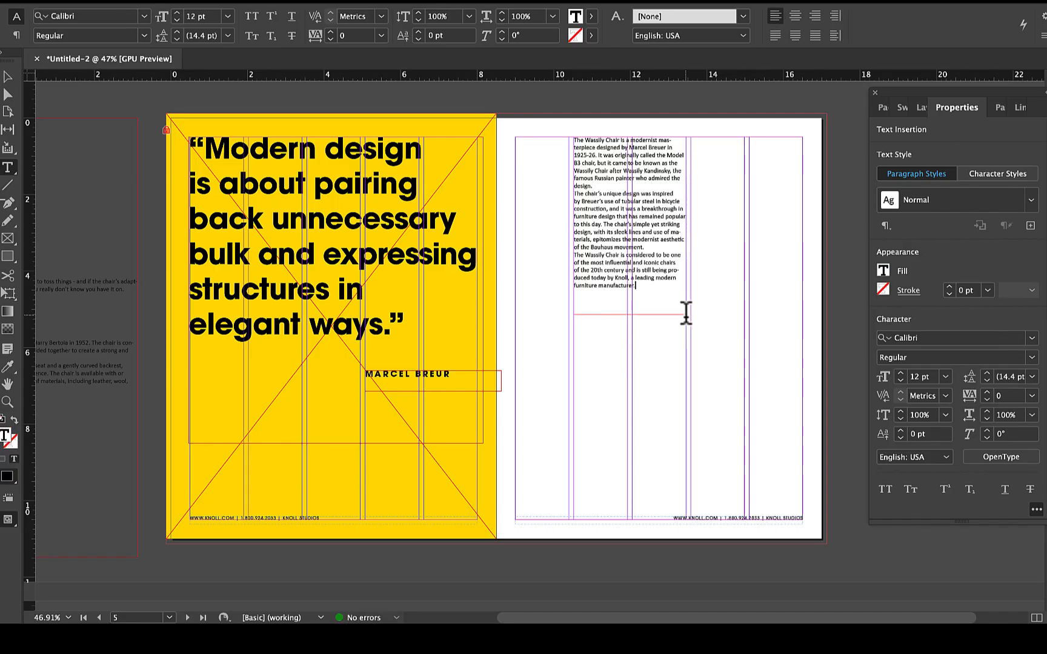
# - Apply the body paragraph style to all of the pasted Wassily Chair text
pyautogui.press('super+a')
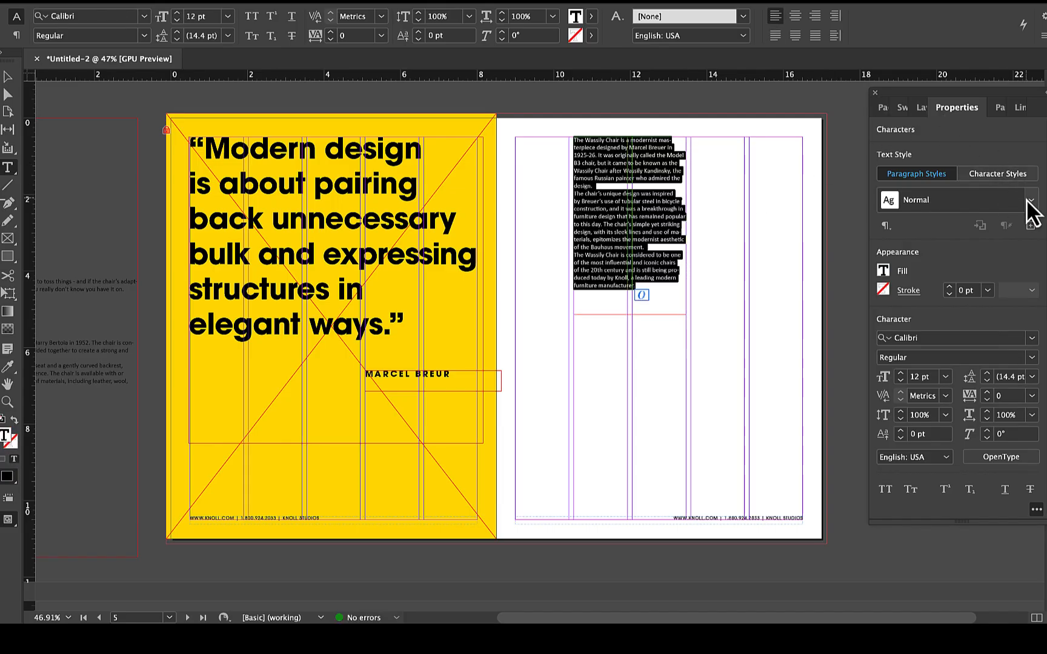
pyautogui.click(1028, 200)
pyautogui.click(935, 279)
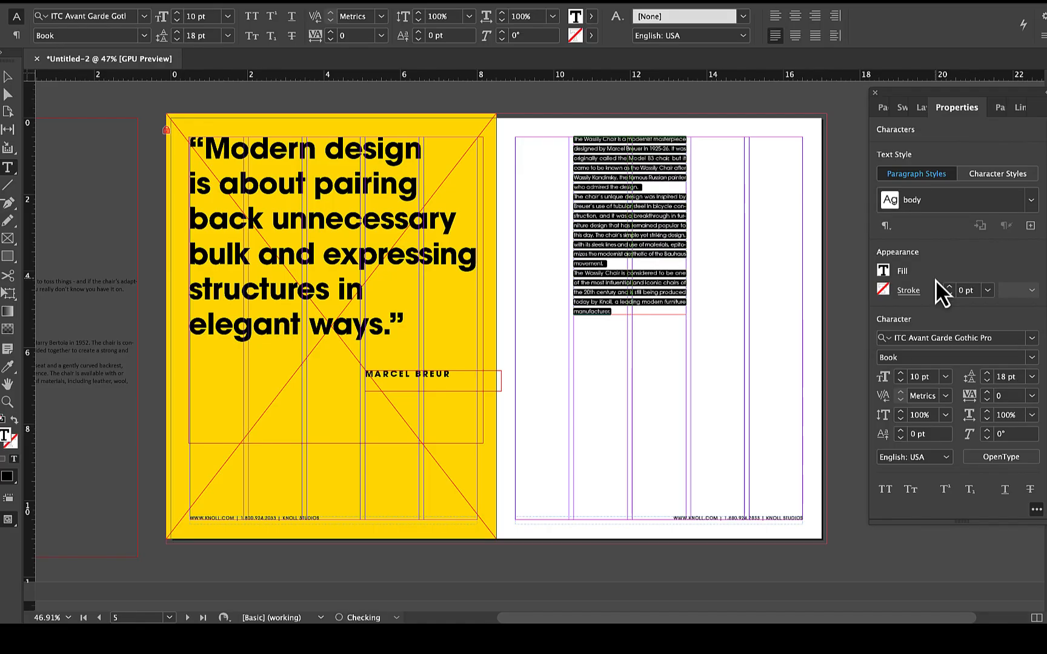
pyautogui.click(7, 76)
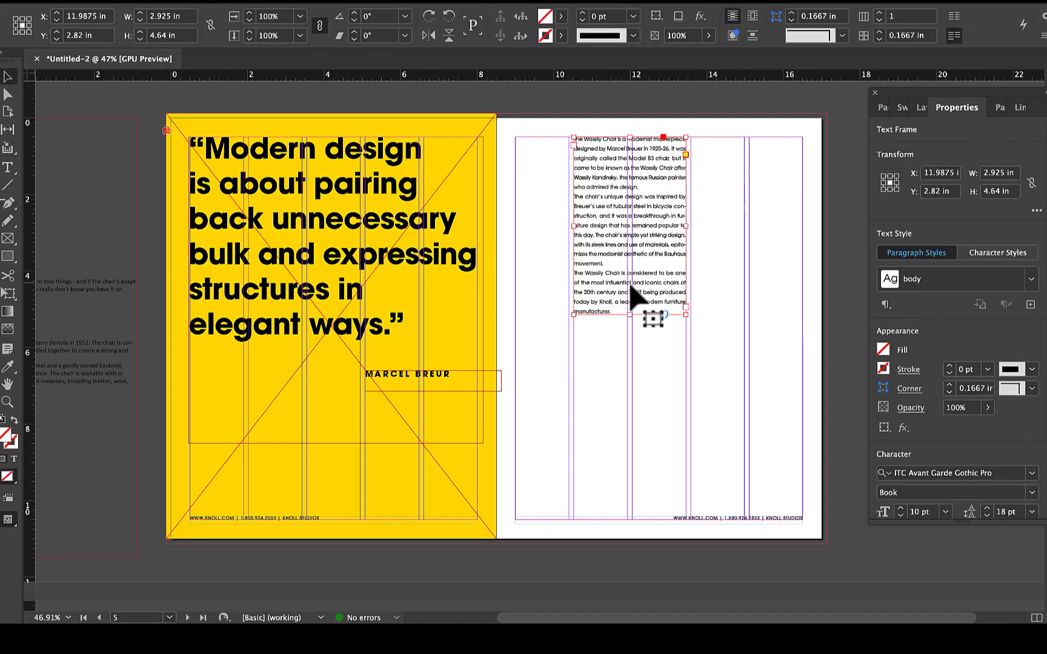
# - Set the space after all description paragraphs to 0.0625 in and redefine the body paragraph style with this spacing
pyautogui.scroll(5, 630, 284)
pyautogui.scroll(3, 630, 284)
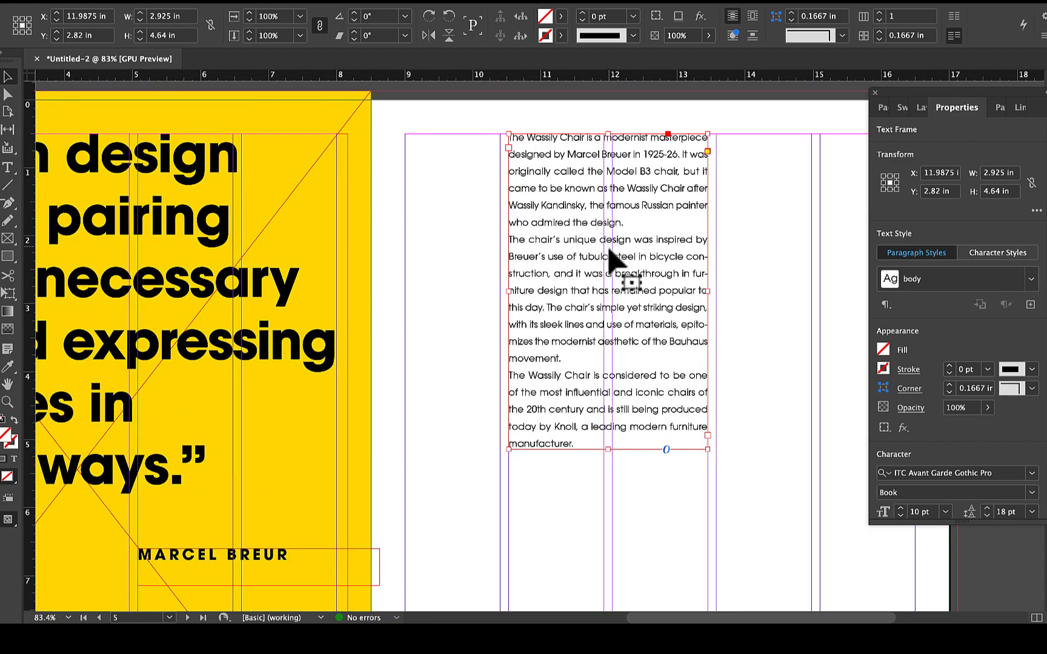
pyautogui.doubleClick(578, 352)
pyautogui.hotkey('ctrl', 'a')
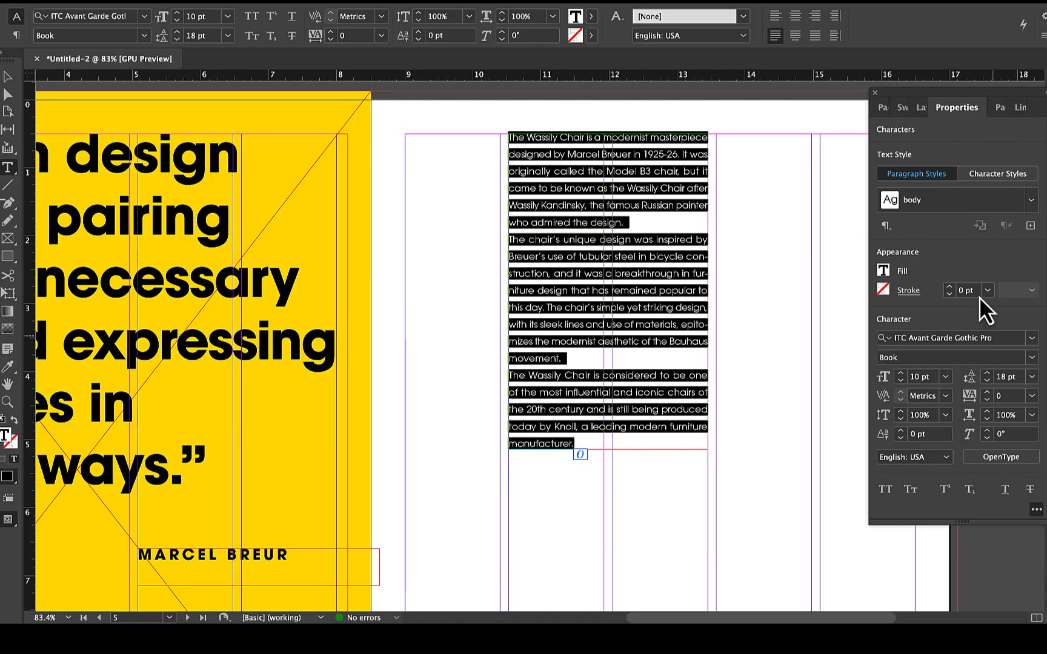
pyautogui.click(940, 195)
pyautogui.scroll(-6, 922, 425)
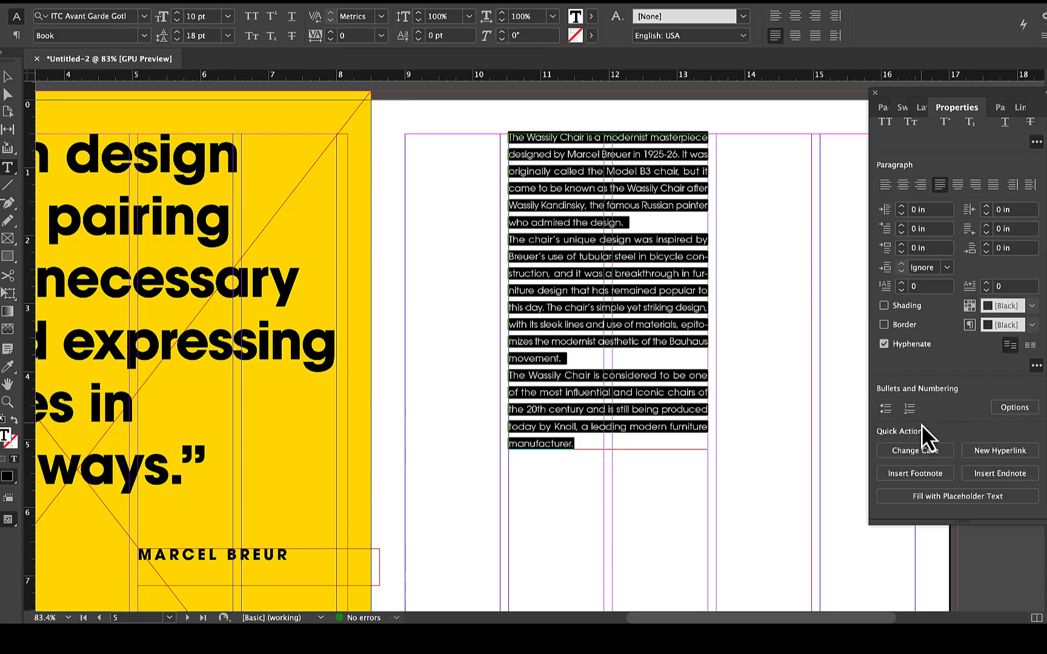
pyautogui.click(986, 245)
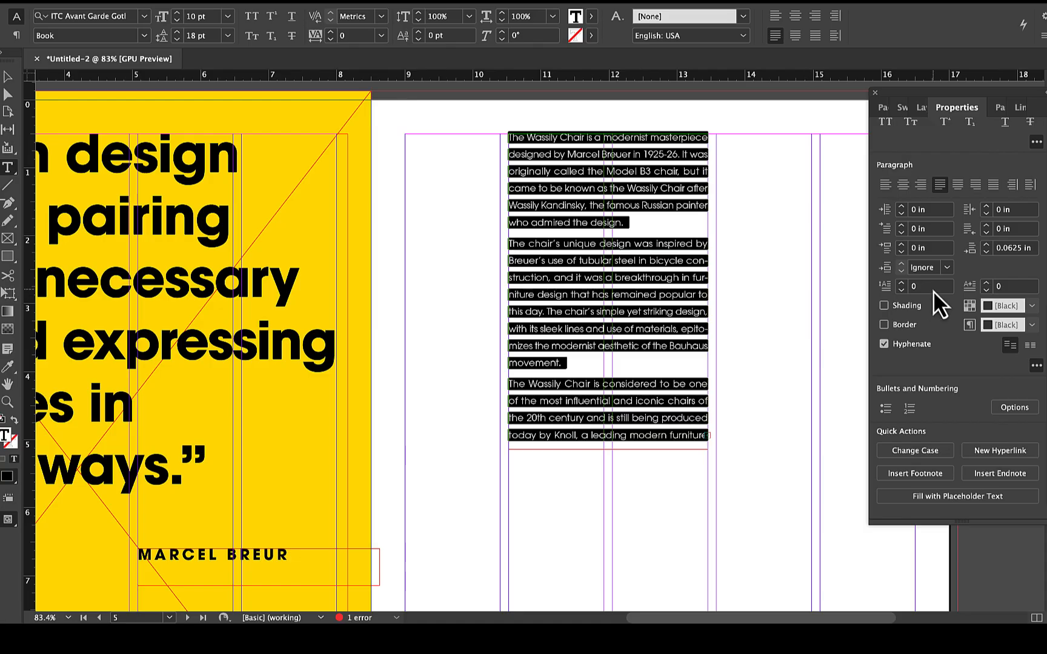
pyautogui.scroll(6, 939, 162)
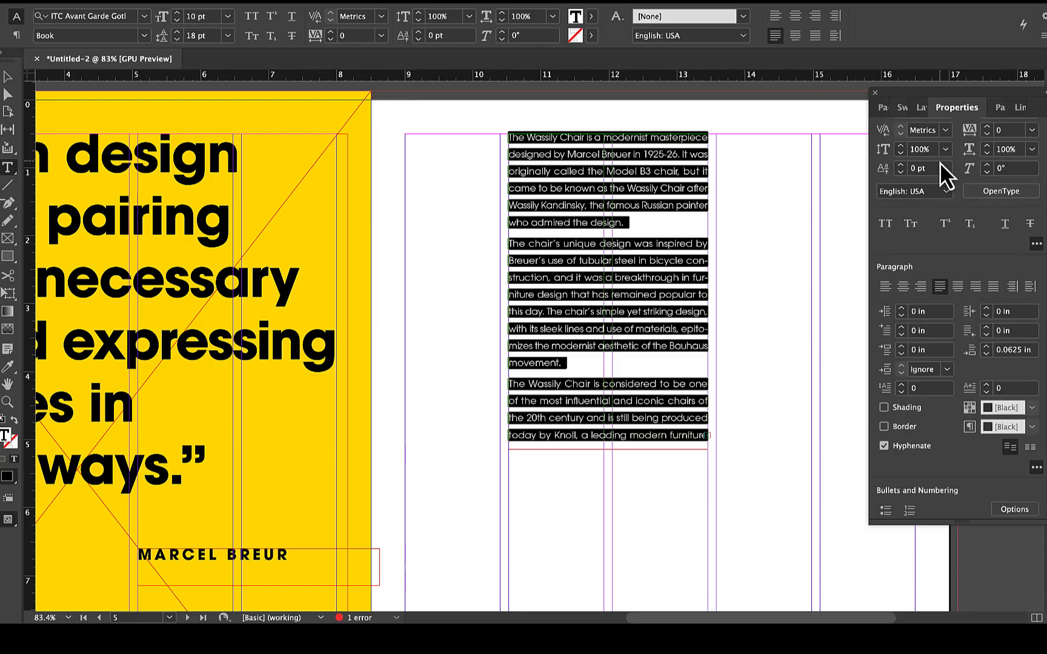
pyautogui.click(980, 227)
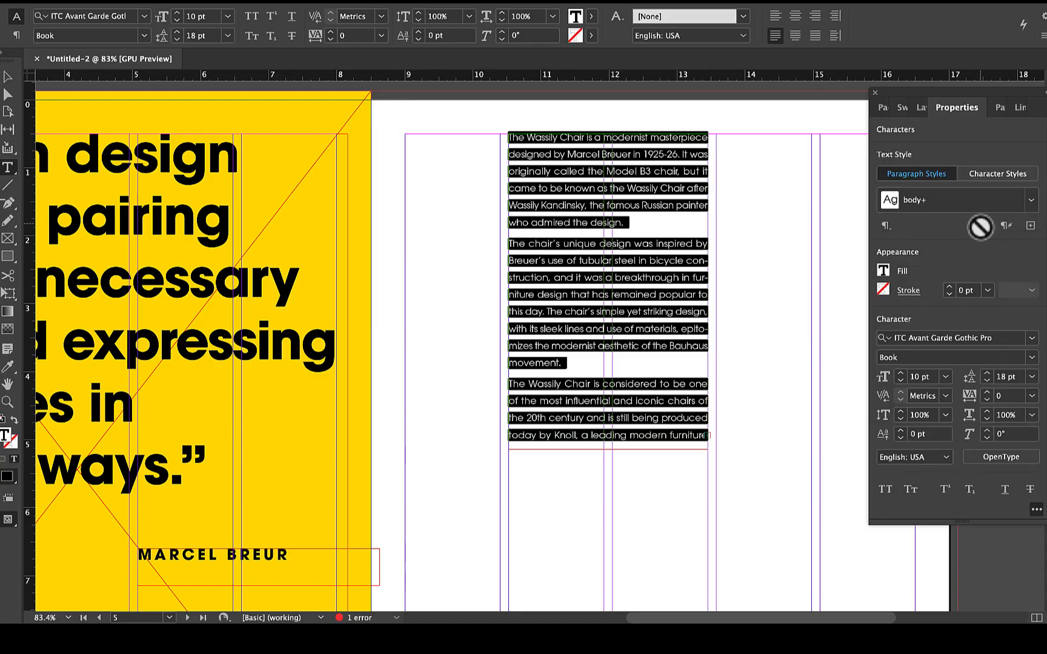
# - Extend the description text frame downward to a height of about 5.28 in so all the text fits
pyautogui.press('Escape')
pyautogui.moveTo(608, 448); pyautogui.dragTo(607, 493)
pyautogui.scroll(-2, 607, 493)
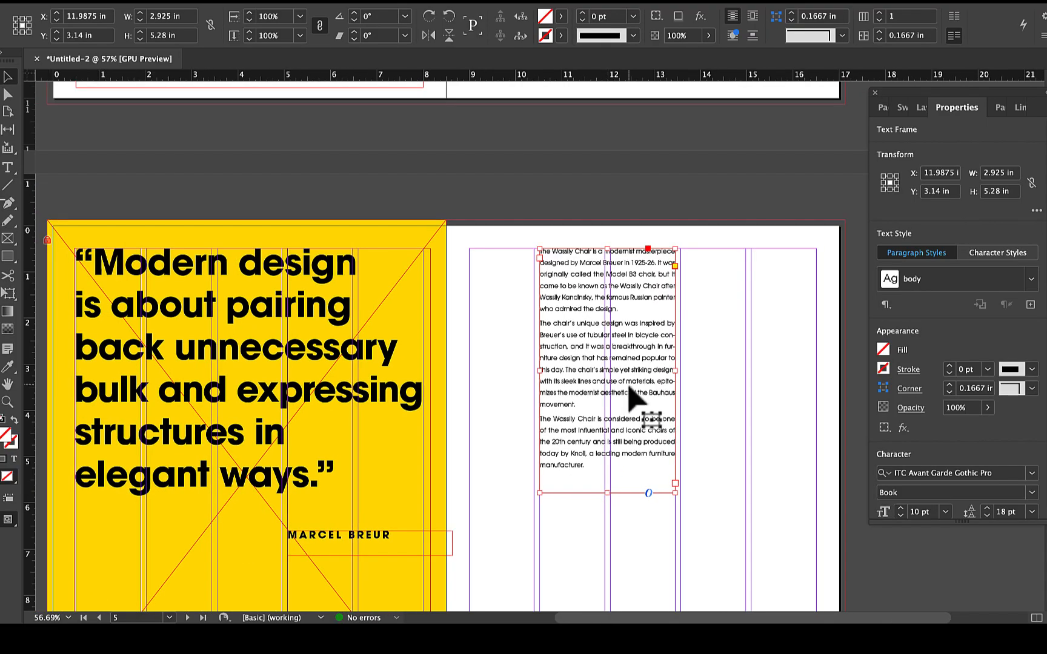
# - Move the description text frame to the first two columns of page 5, against the inner margin, and deselect it
pyautogui.moveTo(627, 398); pyautogui.dragTo(574, 401)
pyautogui.scroll(-1, 627, 460)
pyautogui.scroll(-2, 626, 469)
pyautogui.hscroll(1, 627, 470)
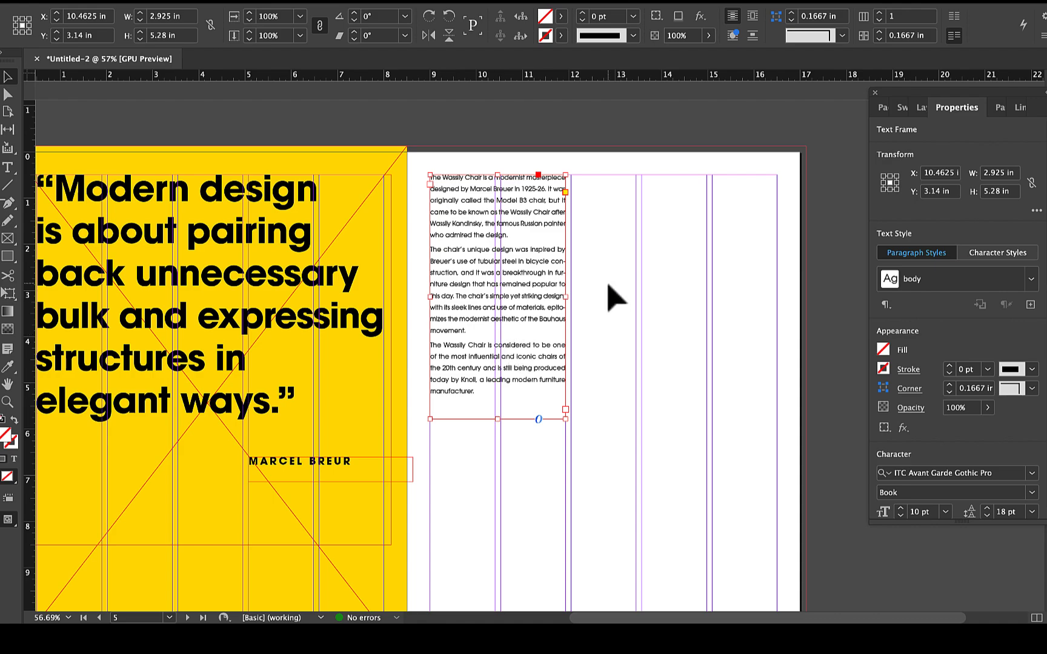
pyautogui.click(608, 297)
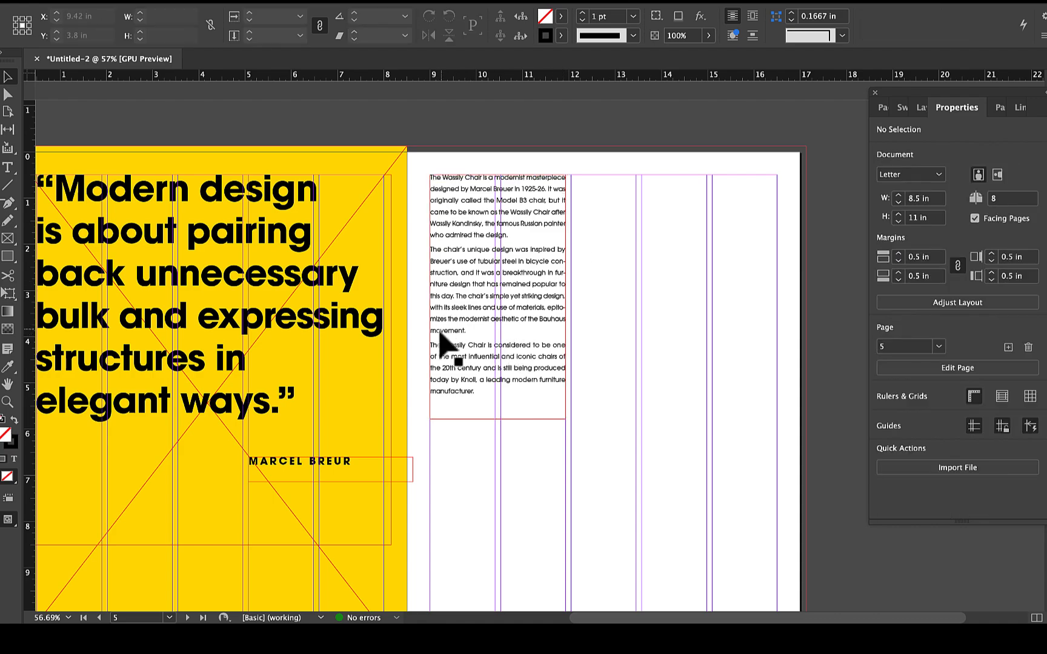
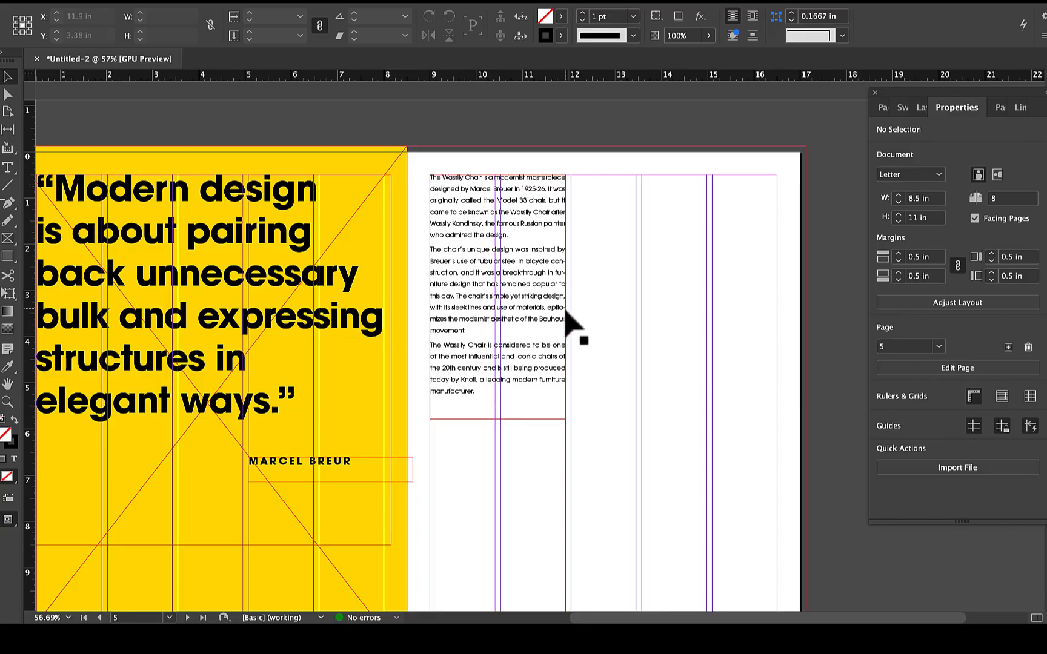
# - Place the cursor in the description, show the paragraph styles and examine the justified text's word spacing up close
pyautogui.scroll(3, 562, 272)
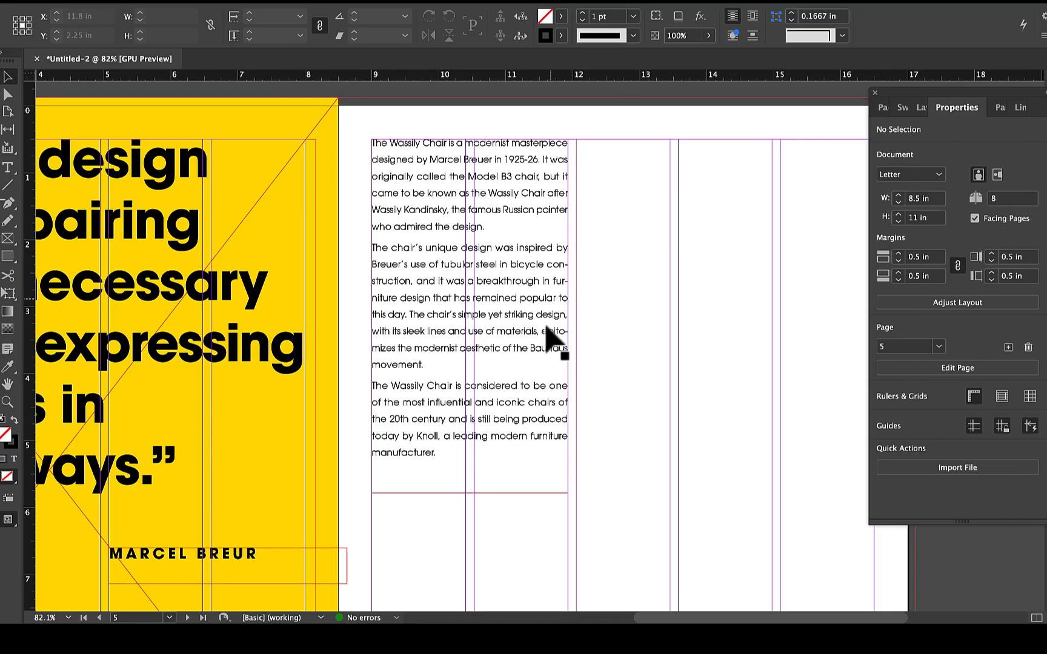
pyautogui.doubleClick(542, 336)
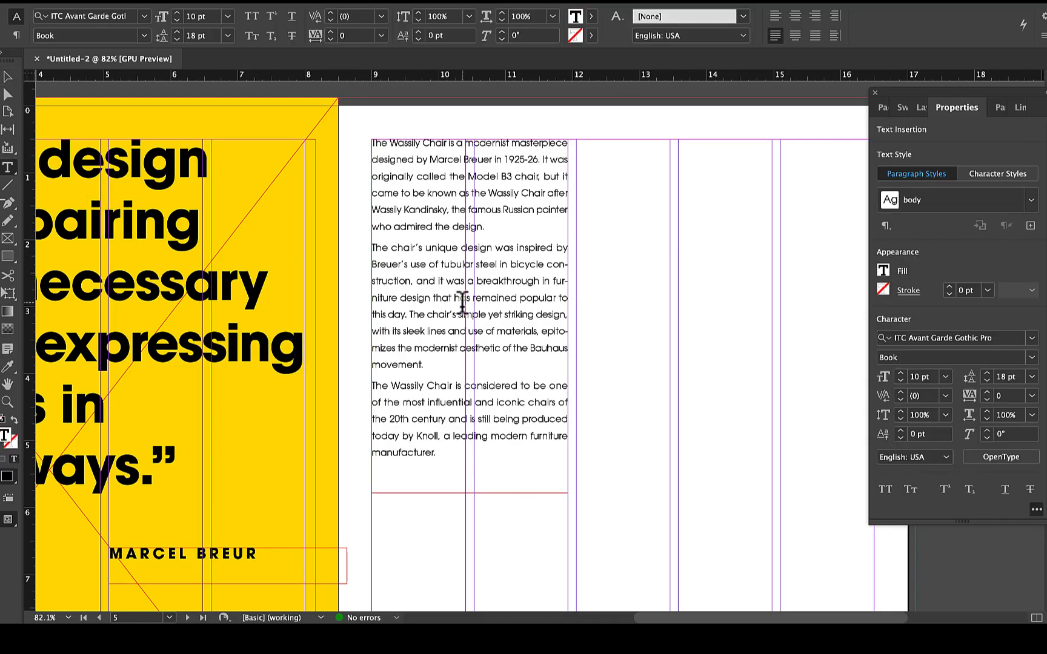
pyautogui.press('F11')
pyautogui.scroll(1, 462, 303)
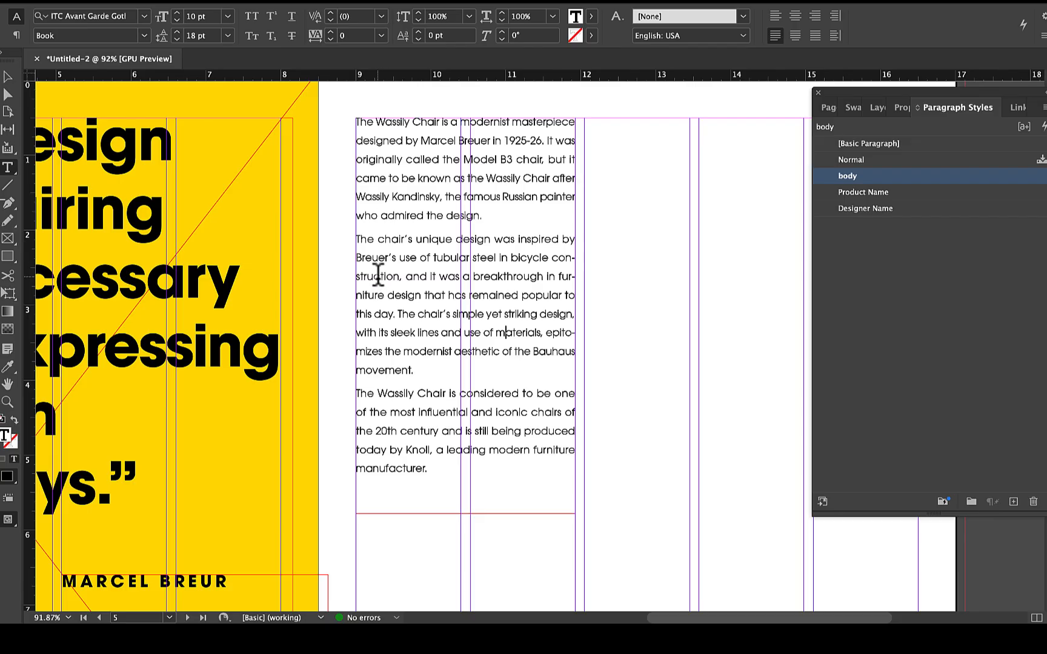
pyautogui.scroll(3, 378, 274)
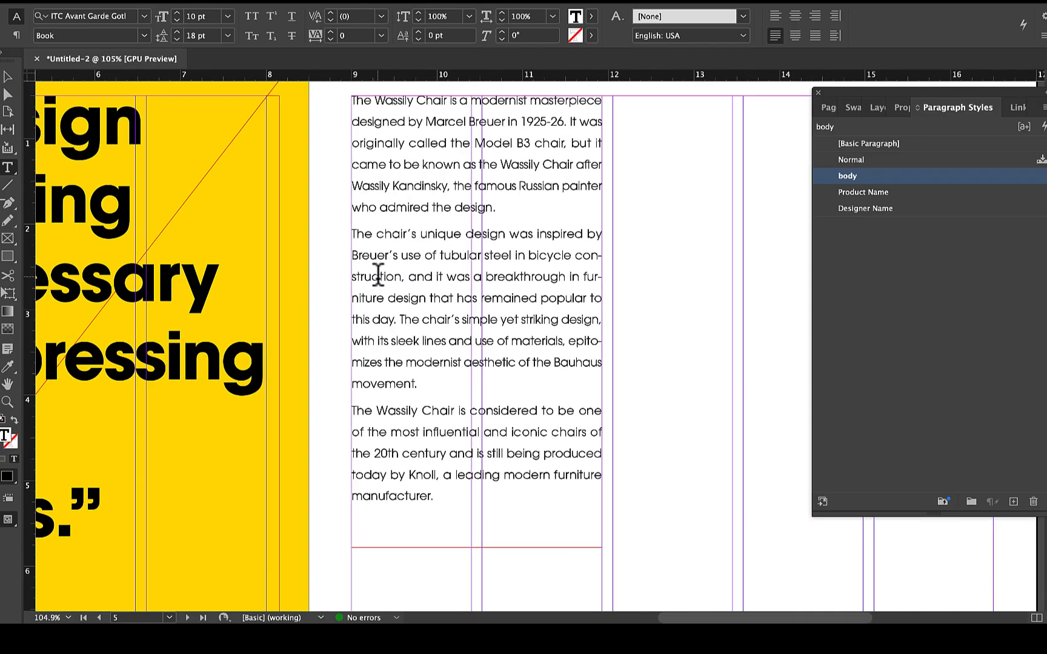
pyautogui.scroll(-3, 435, 312)
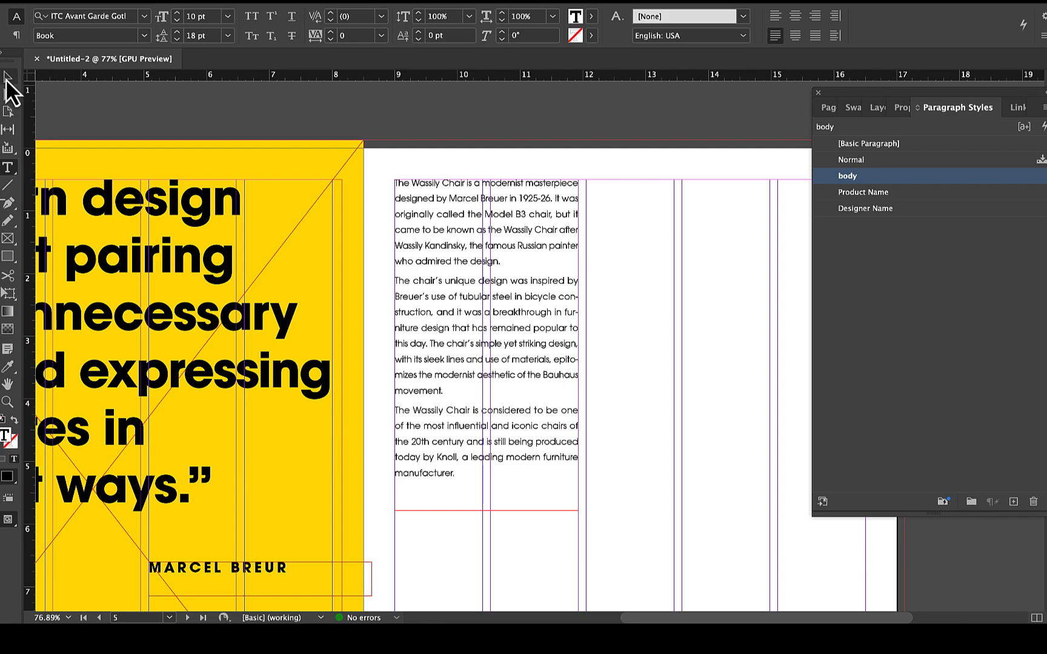
# - Widen the description text frame to span three columns, about 4.45 in wide, and deselect it
pyautogui.click(8, 78)
pyautogui.moveTo(578, 346); pyautogui.dragTo(673, 335)
pyautogui.click(725, 355)
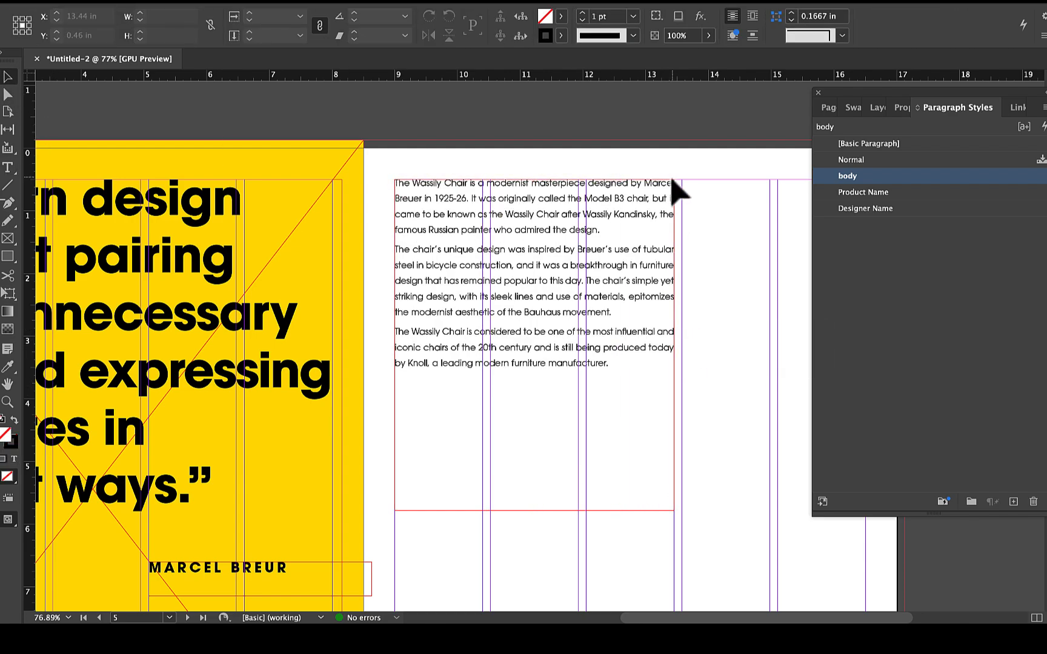
# - Shorten the description text frame from its bottom edge to about 3.36 in high, just below the last paragraph
pyautogui.scroll(2, 664, 400)
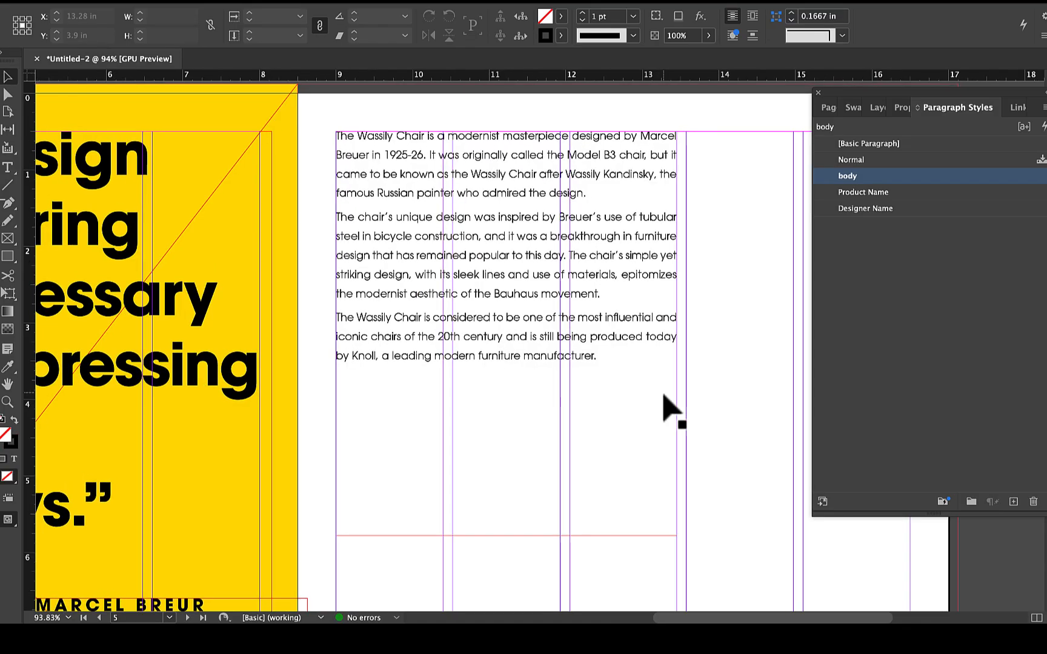
pyautogui.scroll(-4, 664, 395)
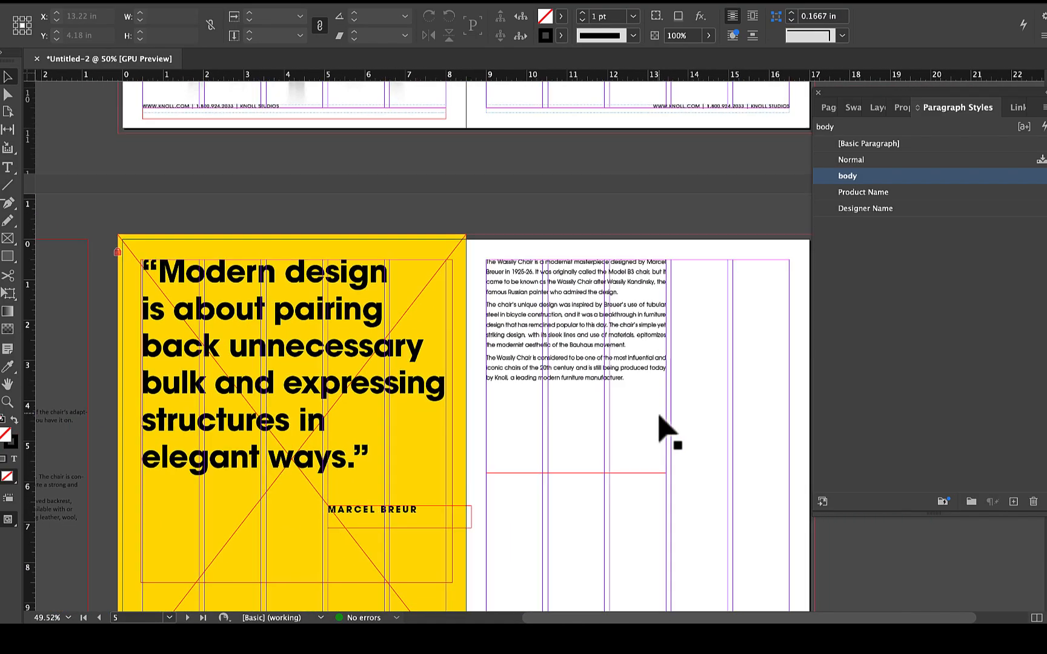
pyautogui.scroll(-2, 667, 430)
pyautogui.click(561, 401)
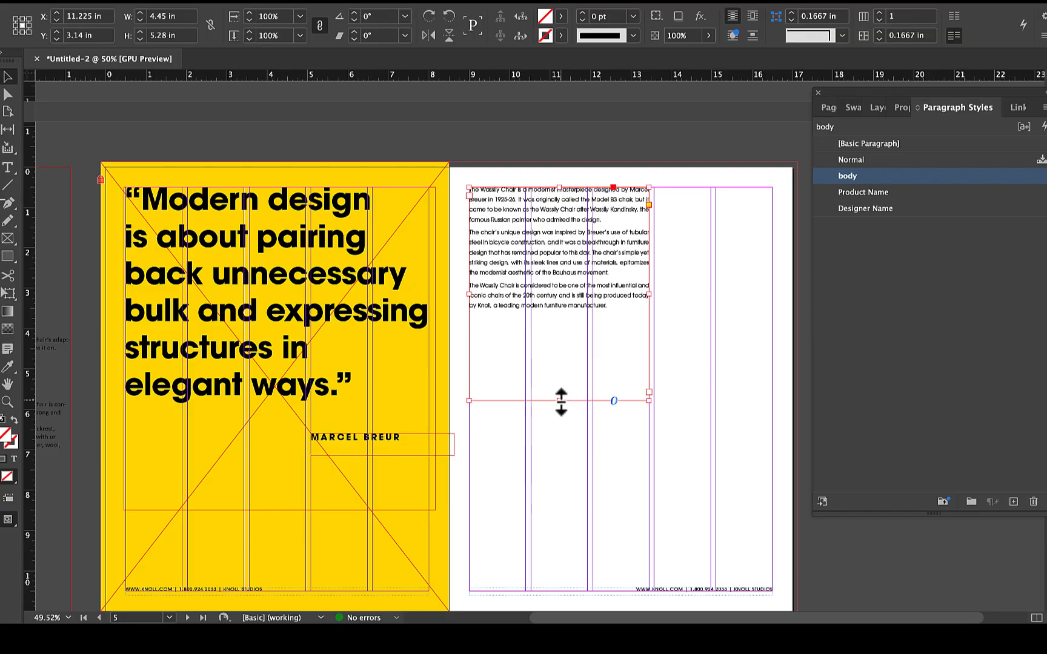
pyautogui.moveTo(561, 401); pyautogui.dragTo(564, 324)
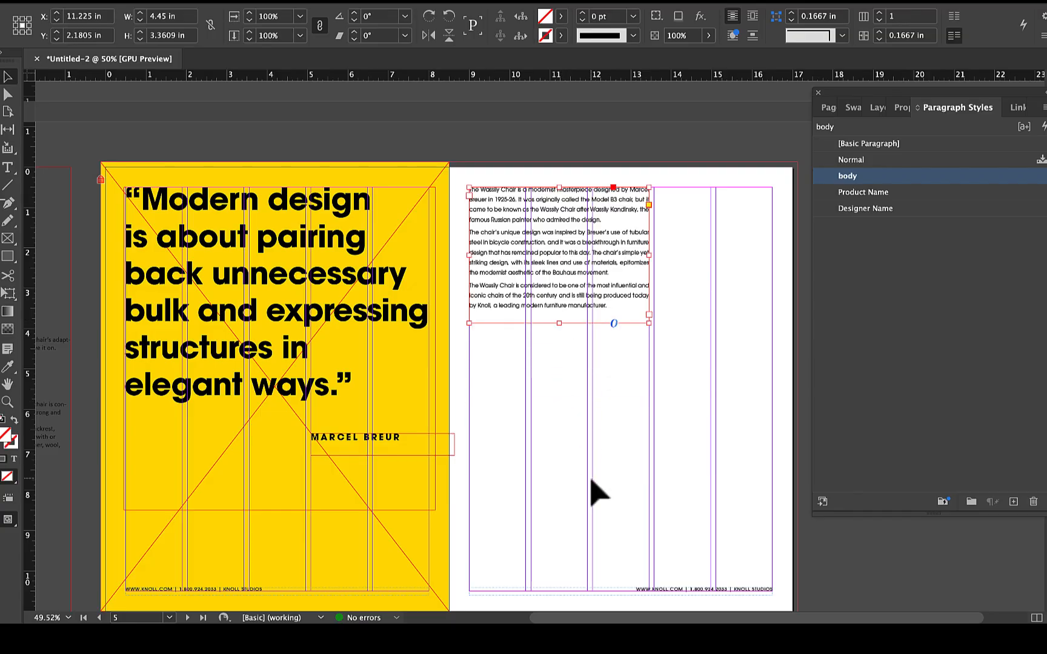
# - Place the Pollock-Arm-Chair-Knoll-1.jpg image below the description on page 5, in a frame about 4.49 in wide
pyautogui.click(163, 147)
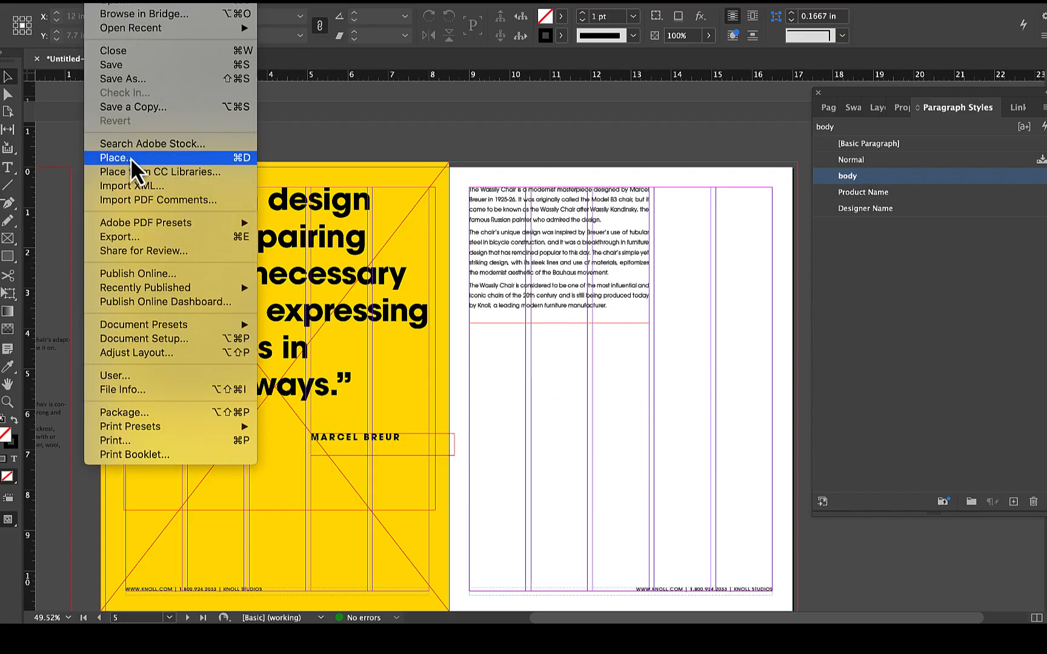
pyautogui.click(131, 161)
pyautogui.doubleClick(588, 371)
pyautogui.moveTo(638, 329); pyautogui.dragTo(729, 446)
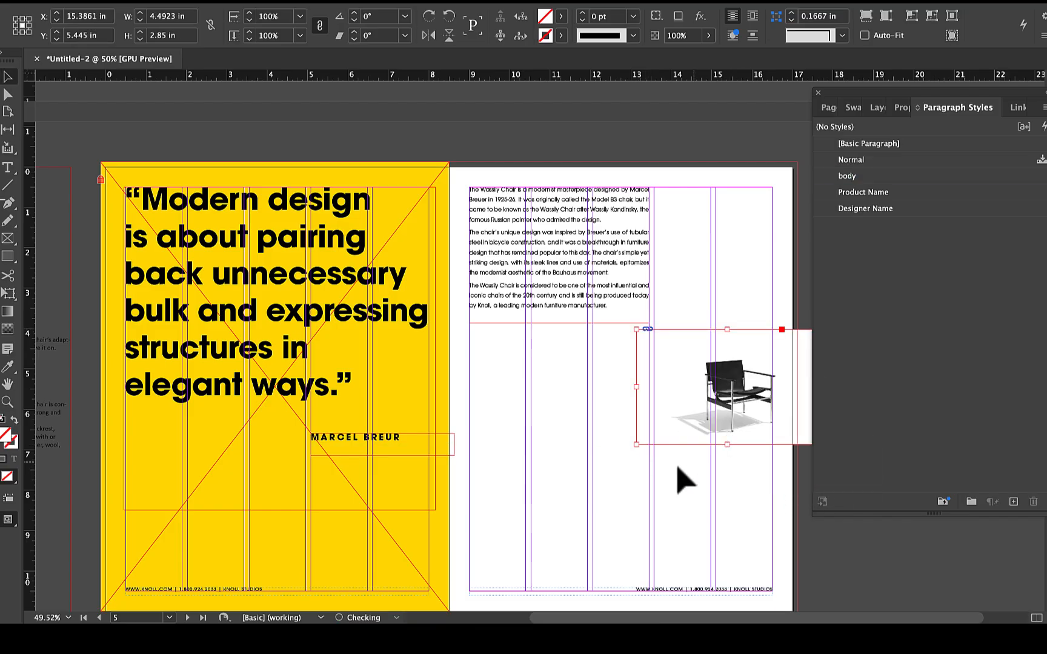
# - Move the chair image up about 1.1 in and set its reference point to the bottom-right corner
pyautogui.hscroll(5, 666, 475)
pyautogui.scroll(-3, 665, 476)
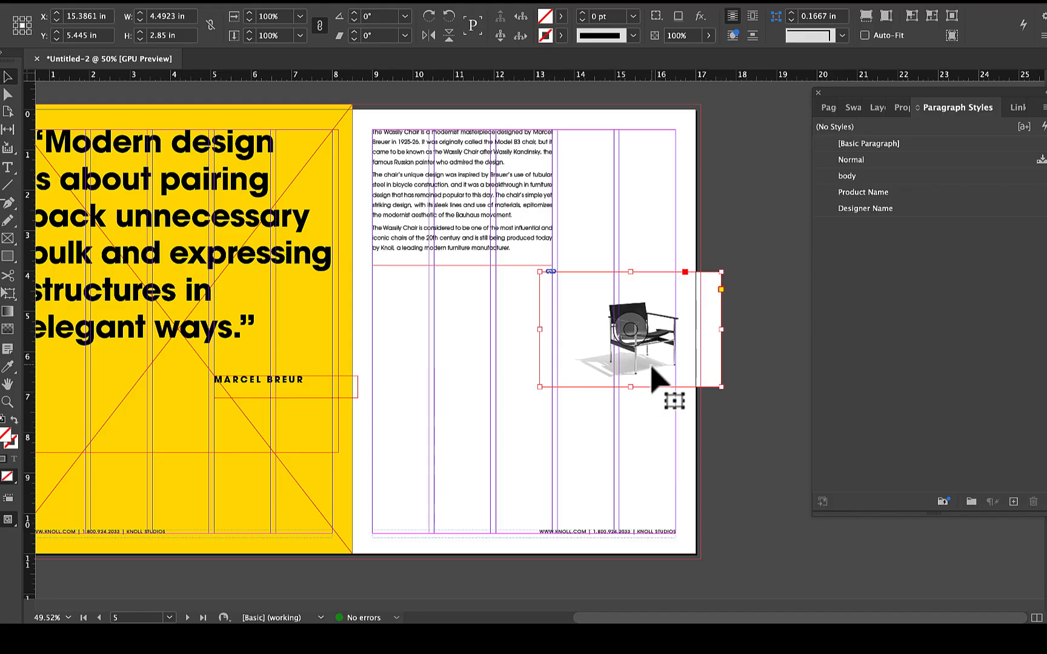
pyautogui.moveTo(649, 358); pyautogui.dragTo(648, 316)
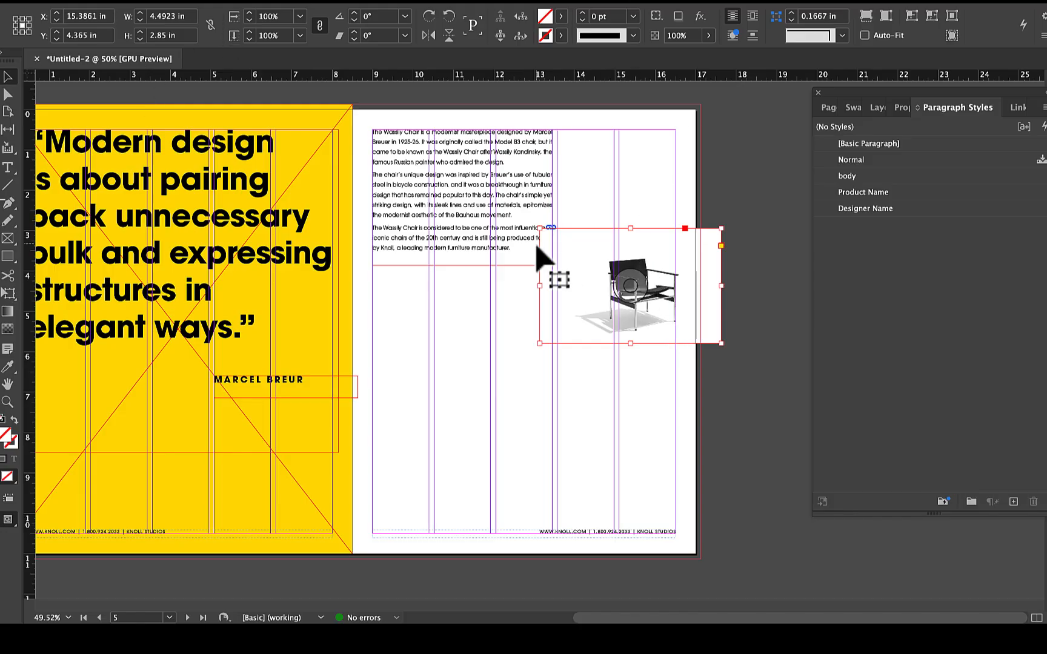
pyautogui.click(28, 25)
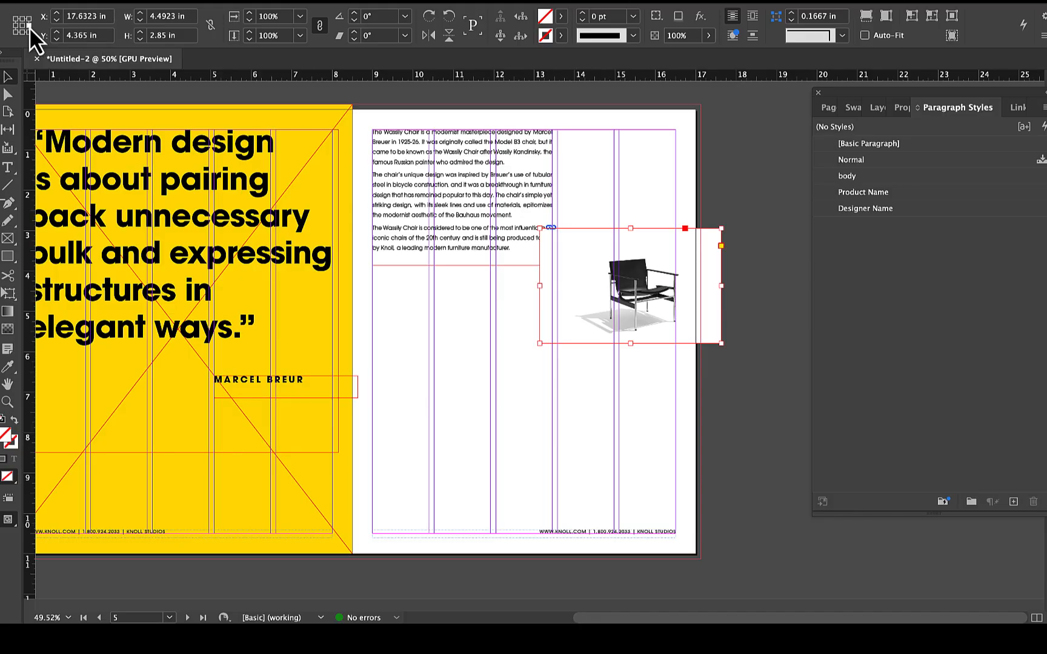
pyautogui.click(28, 32)
# - Scale the chair image and its frame up proportionally to about 5.65 in wide
pyautogui.click(251, 15)
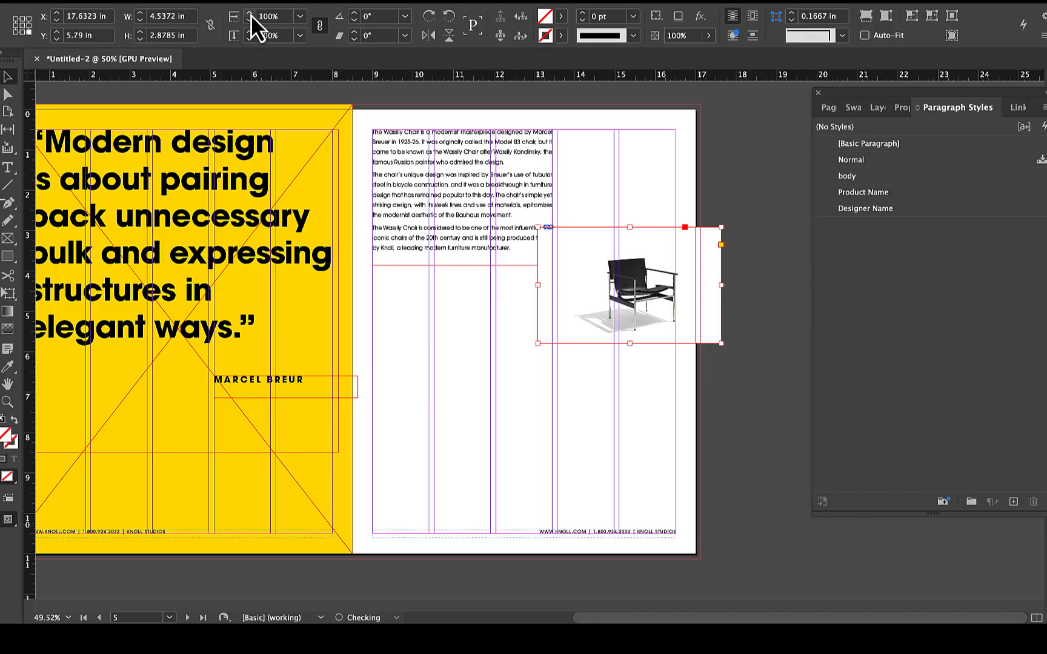
pyautogui.click(251, 14)
pyautogui.click(251, 14)
pyautogui.click(250, 15)
pyautogui.click(250, 15)
pyautogui.click(250, 14)
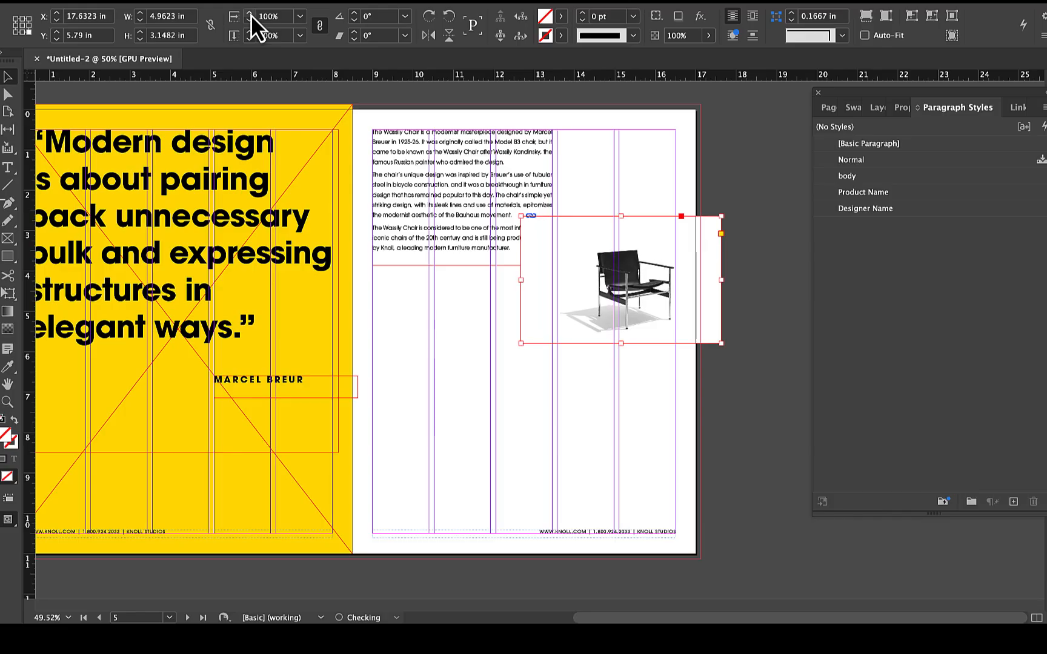
pyautogui.click(251, 14)
pyautogui.click(250, 15)
pyautogui.click(251, 14)
pyautogui.click(250, 15)
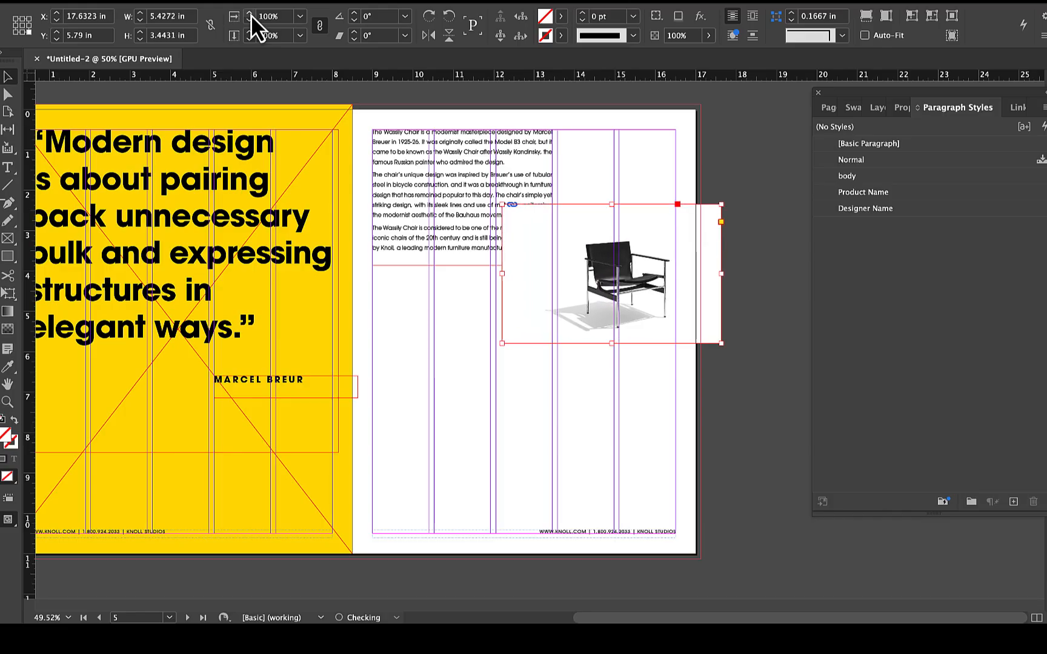
pyautogui.click(251, 15)
pyautogui.click(251, 15)
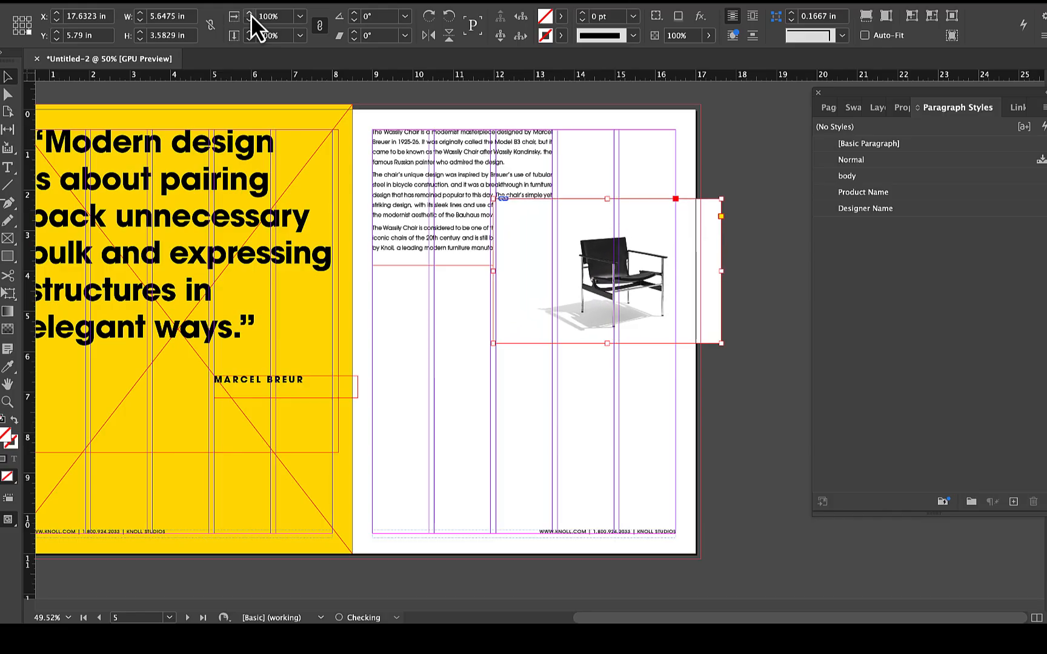
# - With the link info shown, shift the chair image slightly toward the outer page edge and enlarge it to about 7.39 in wide
pyautogui.click(1020, 110)
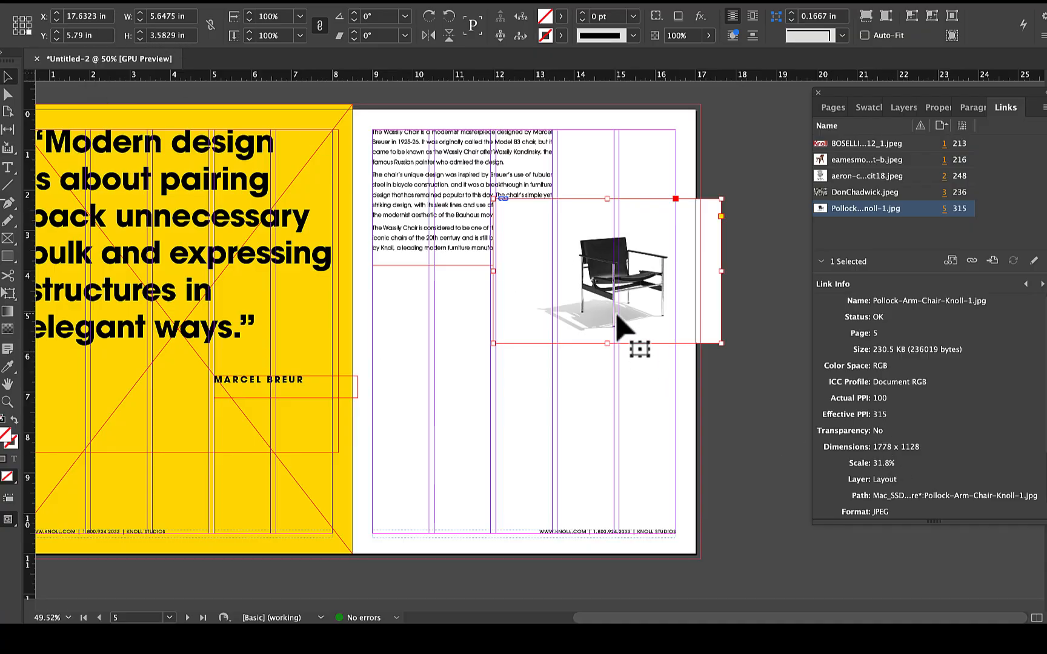
pyautogui.moveTo(619, 313); pyautogui.dragTo(631, 312)
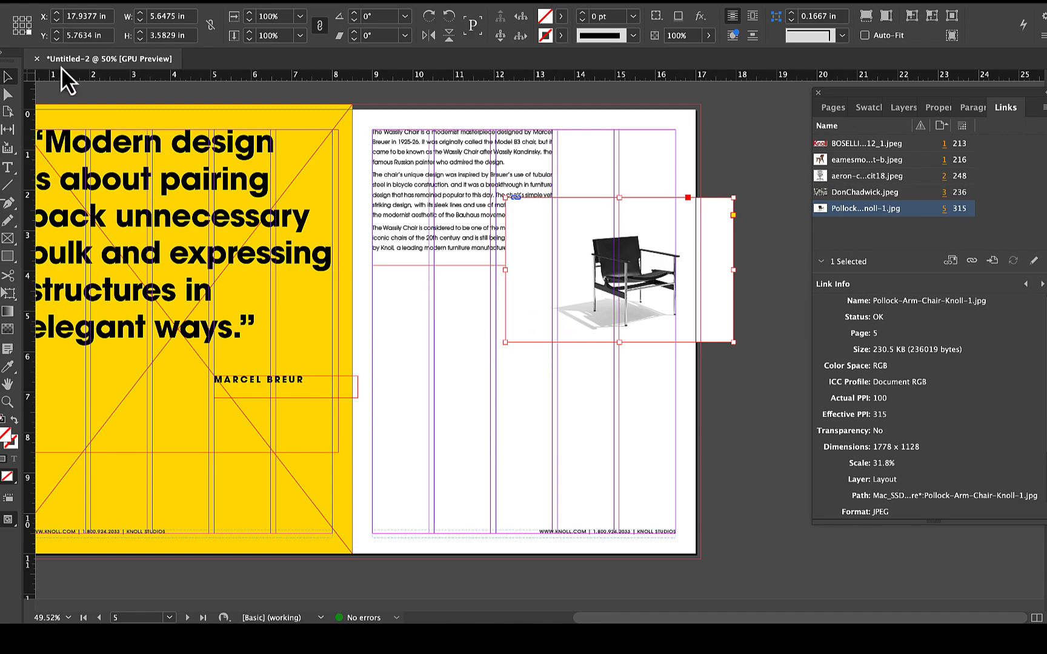
pyautogui.click(251, 14)
pyautogui.click(250, 15)
pyautogui.click(250, 14)
pyautogui.click(250, 14)
pyautogui.click(250, 14)
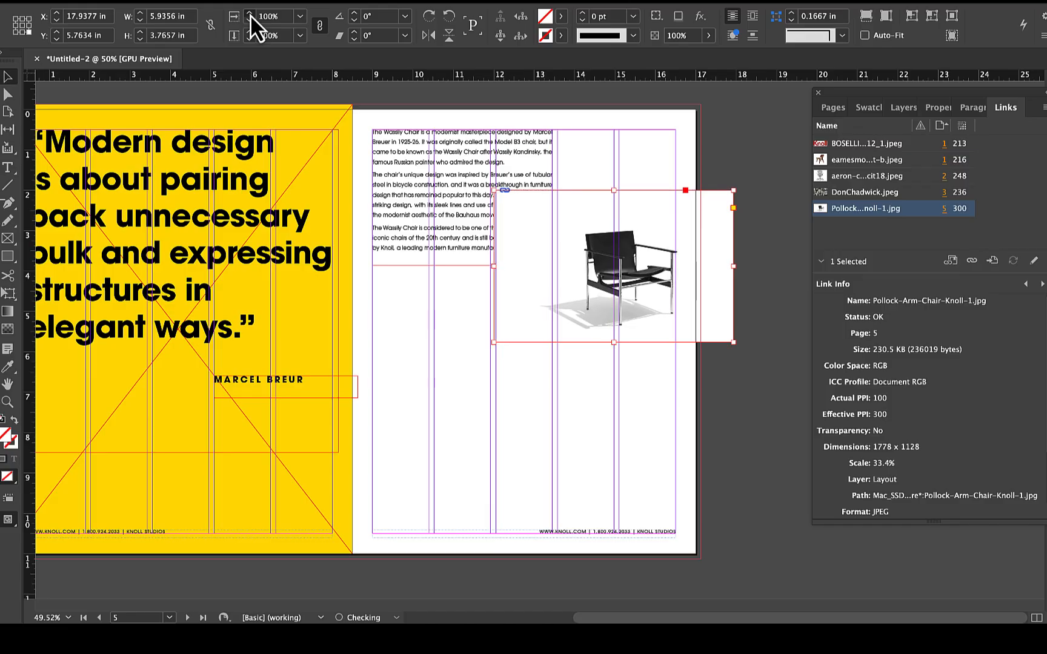
pyautogui.click(250, 14)
pyautogui.click(250, 15)
pyautogui.click(250, 15)
pyautogui.click(250, 15)
pyautogui.click(250, 14)
pyautogui.click(250, 14)
pyautogui.click(250, 15)
pyautogui.click(251, 14)
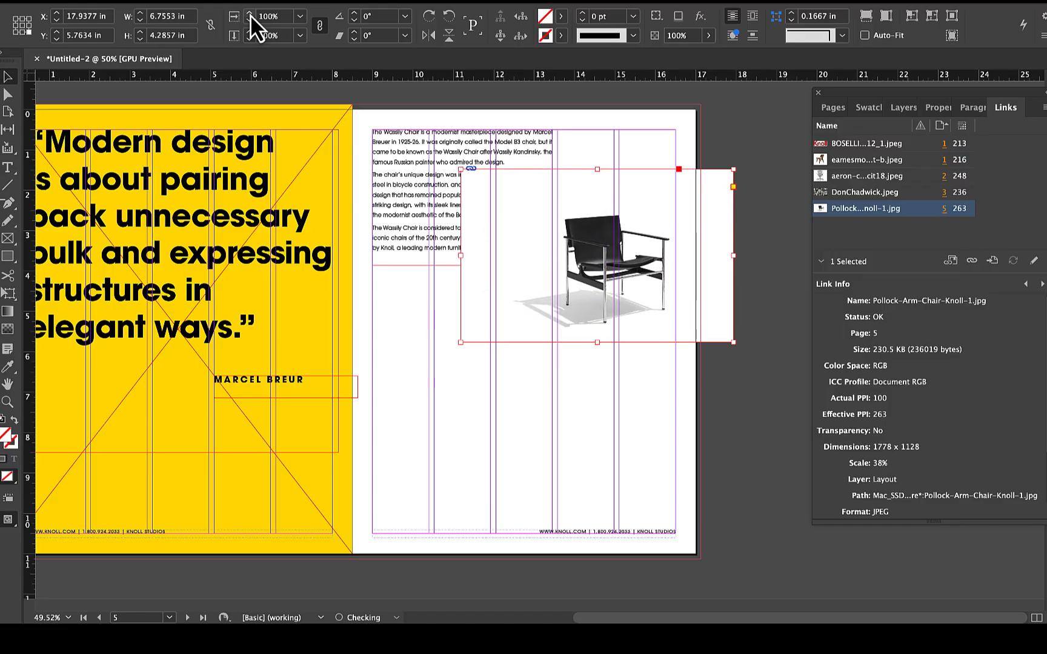
pyautogui.click(251, 15)
pyautogui.click(250, 14)
pyautogui.click(250, 14)
pyautogui.click(250, 14)
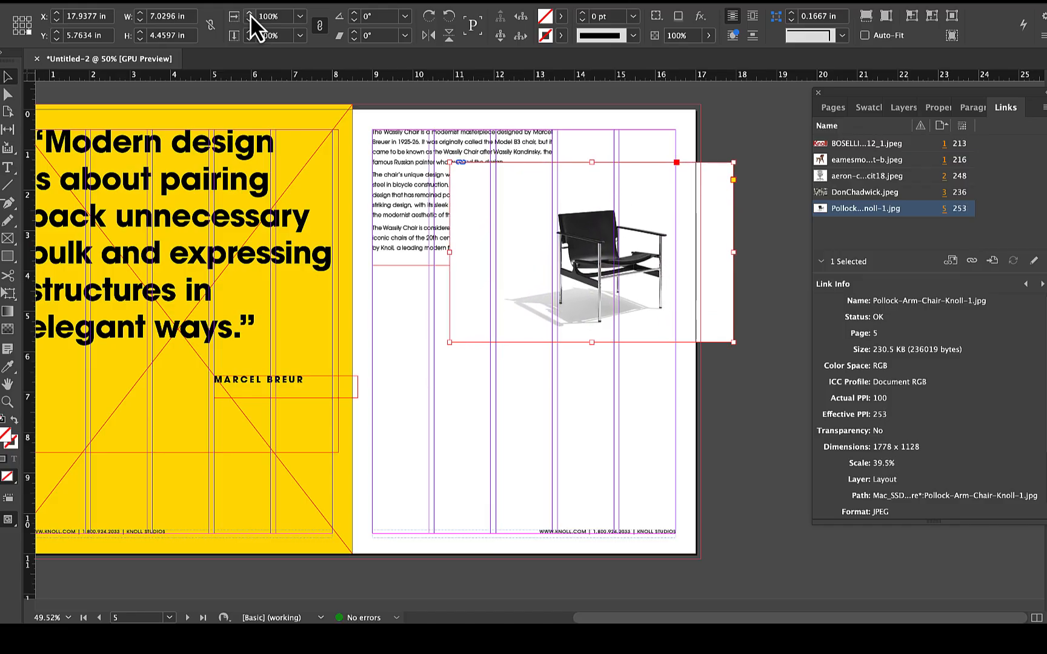
pyautogui.click(250, 15)
pyautogui.click(250, 14)
pyautogui.click(250, 15)
pyautogui.click(250, 15)
pyautogui.click(250, 14)
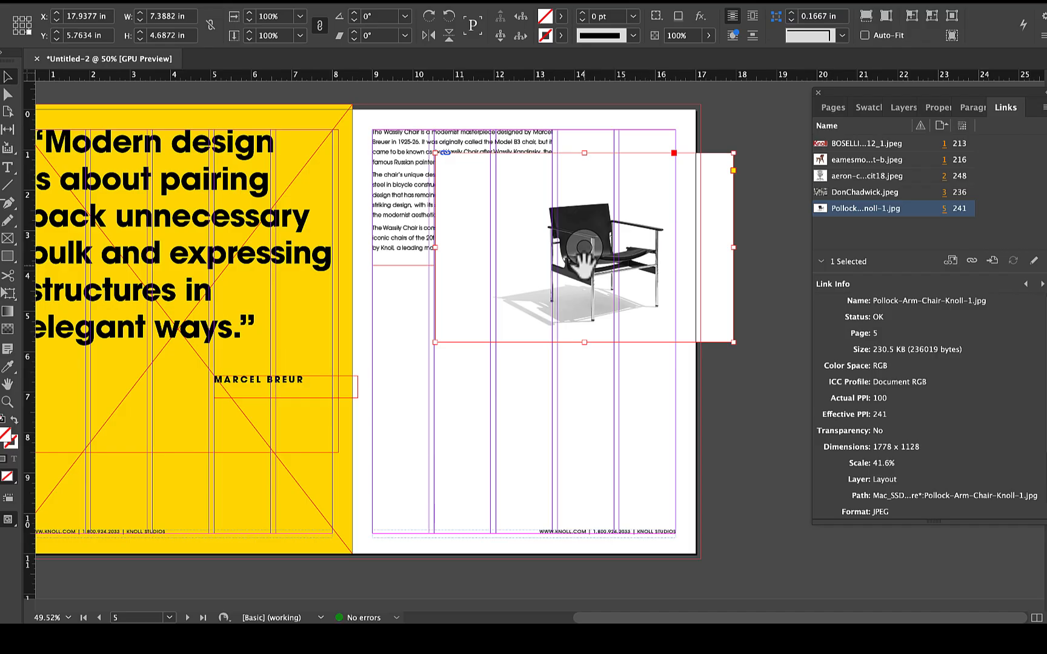
# - Shift the chair picture within its frame toward the outer margin and scale both up to about 7.92 in wide
pyautogui.moveTo(583, 260); pyautogui.dragTo(600, 264)
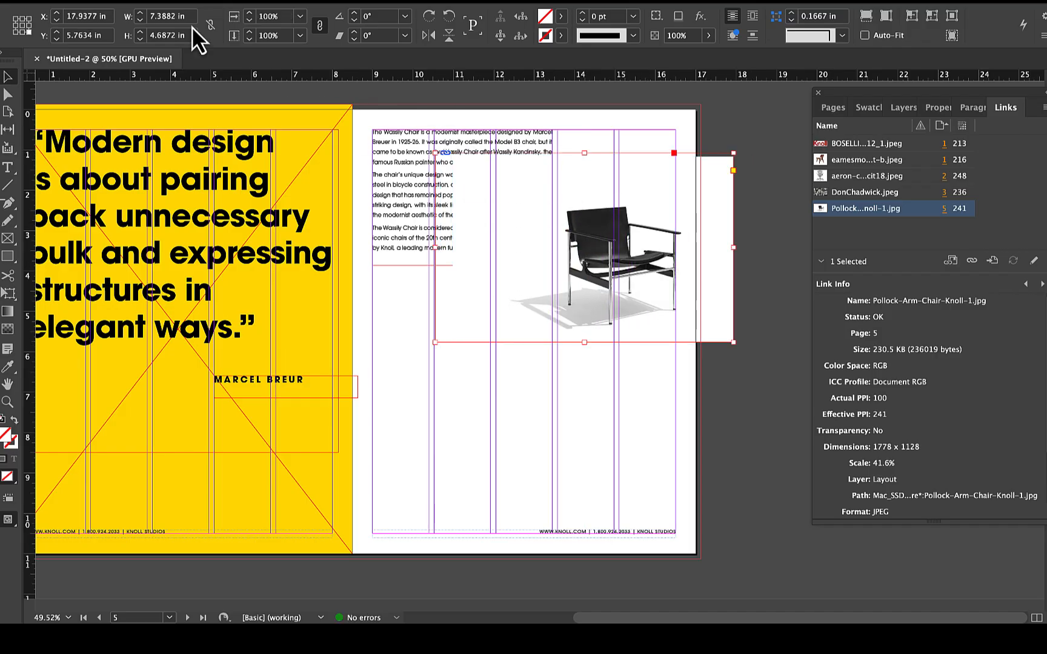
pyautogui.click(250, 16)
pyautogui.click(250, 16)
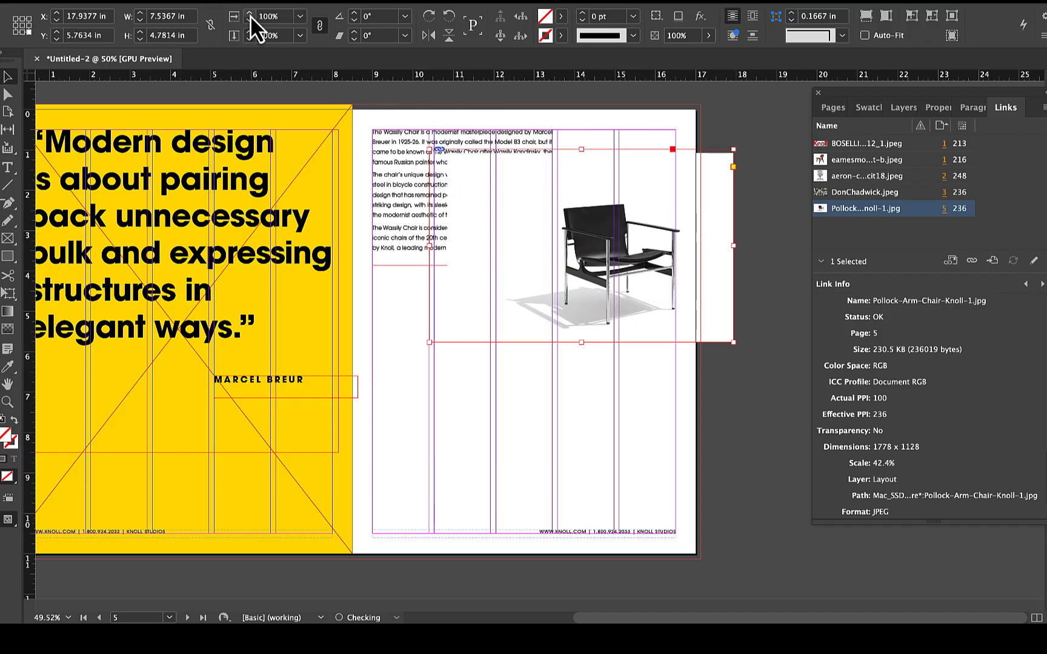
pyautogui.click(250, 15)
pyautogui.click(250, 16)
pyautogui.click(250, 15)
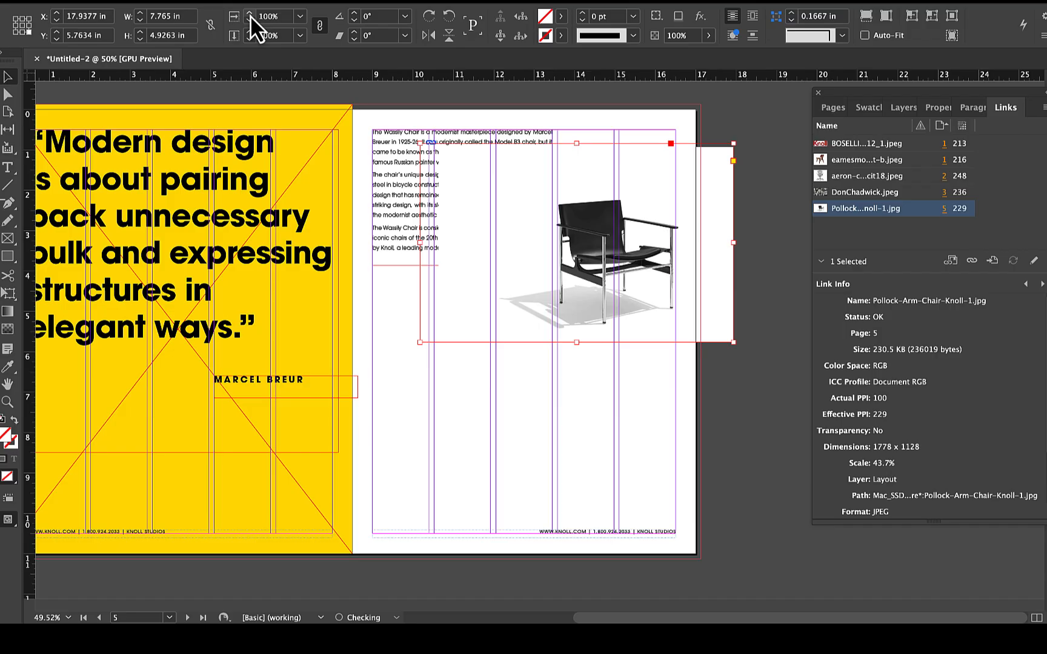
pyautogui.click(250, 16)
pyautogui.click(251, 16)
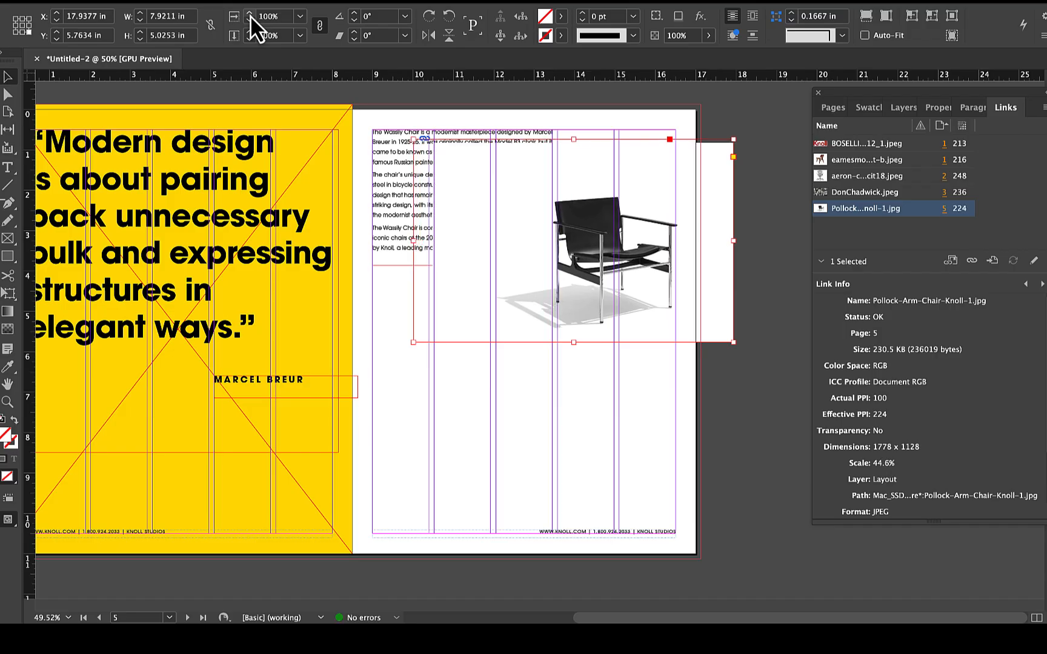
# - Nudge the chair image outward to about X 18.02 in and enlarge it to about 8 in wide
pyautogui.press('Right')
pyautogui.press('Right')
pyautogui.press('Right')
pyautogui.press('Right')
pyautogui.press('Right')
pyautogui.press('Right')
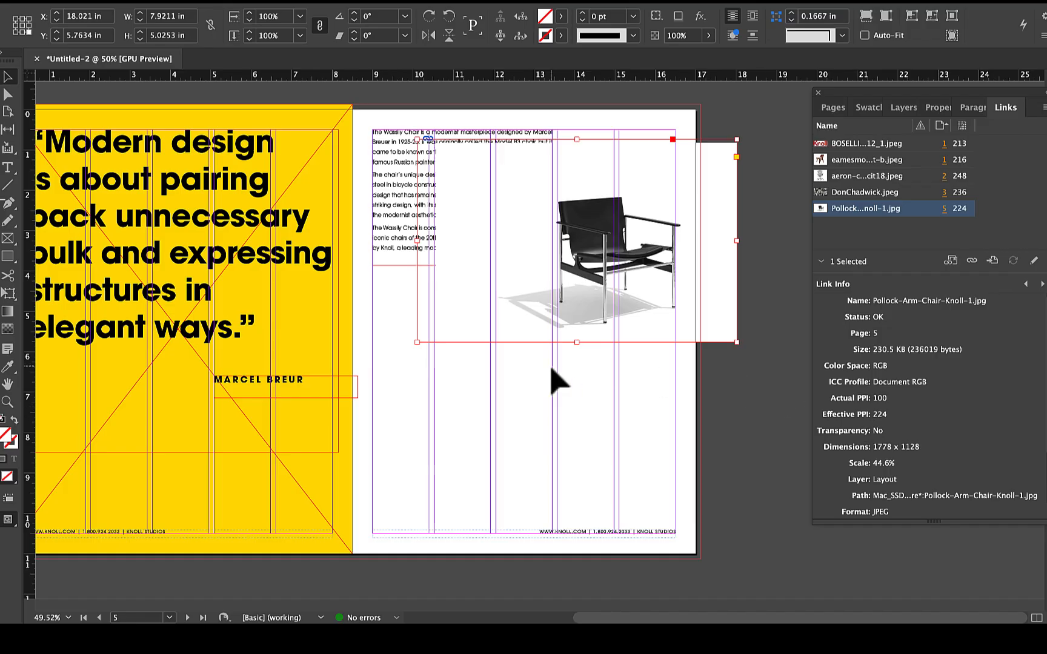
pyautogui.click(249, 13)
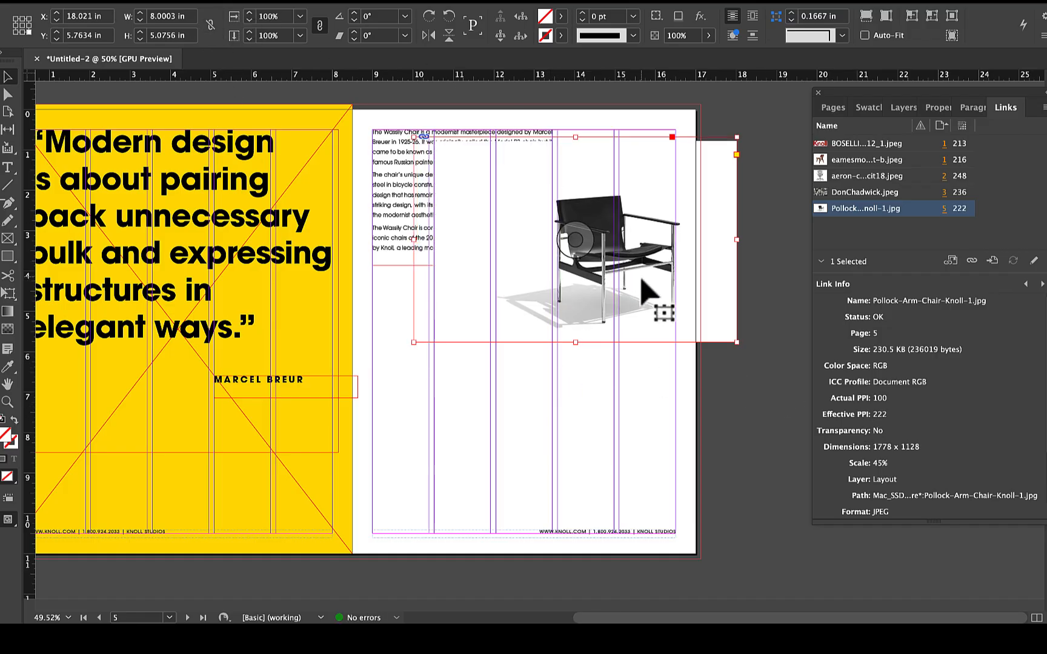
# - Send the chair image behind the description text and move it down to about Y 6.6 in
pyautogui.click(165, 1)
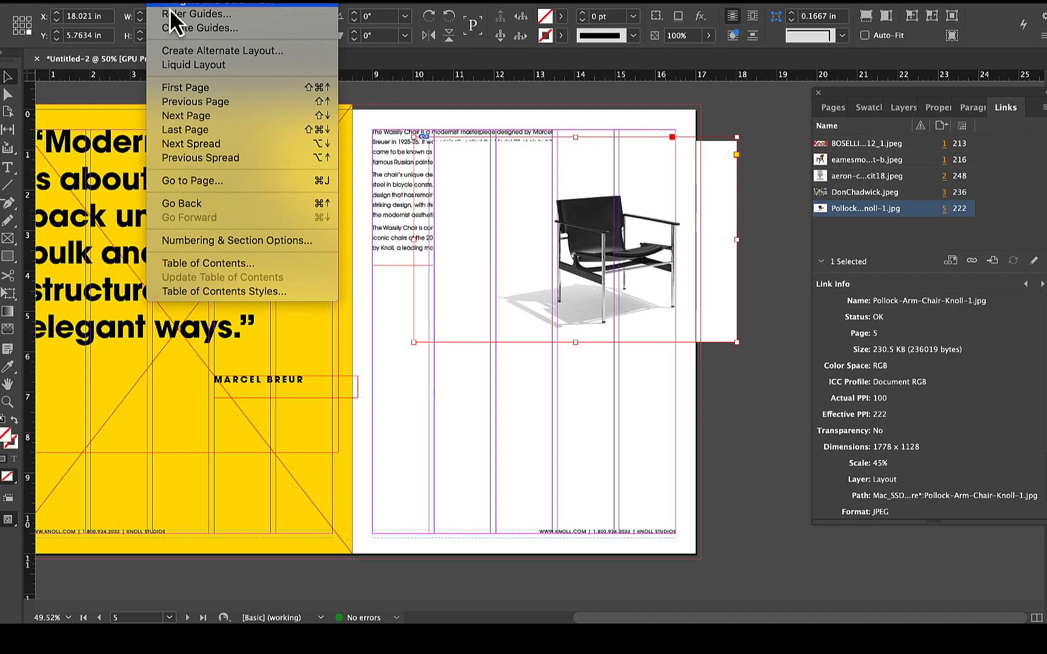
pyautogui.moveTo(247, 1)
pyautogui.moveTo(346, 15)
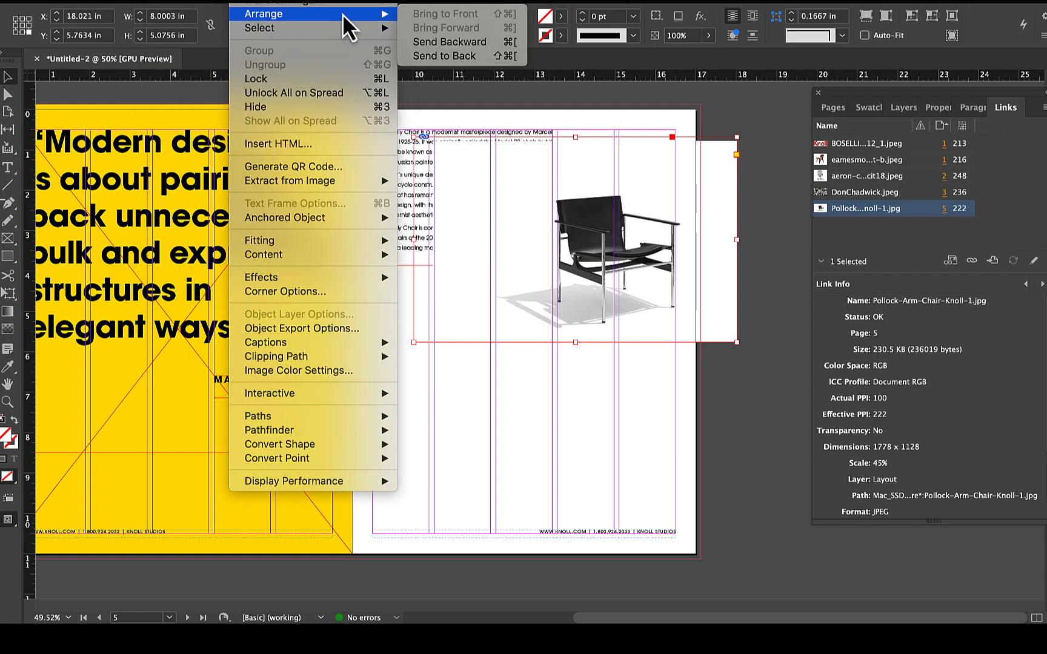
pyautogui.click(437, 60)
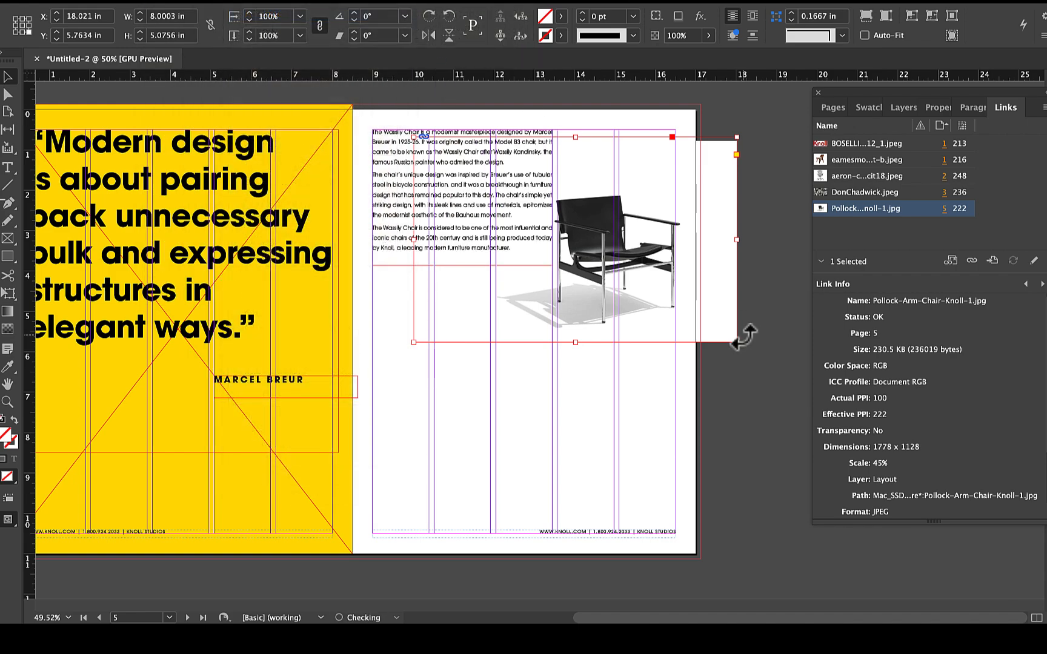
pyautogui.moveTo(653, 271); pyautogui.dragTo(654, 305)
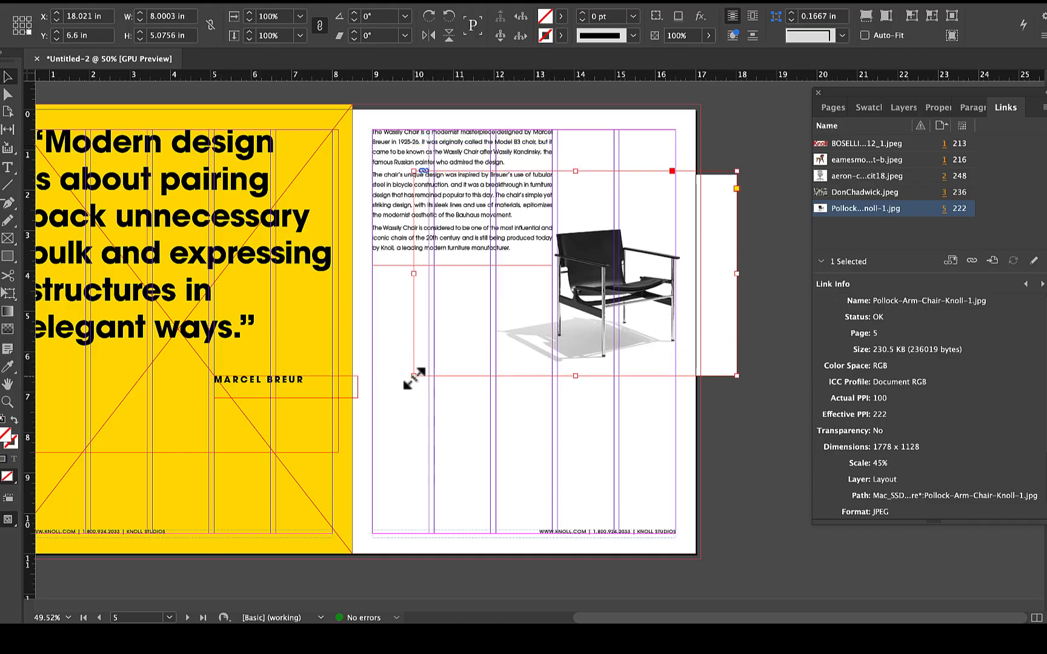
# - Crop the chair image's frame on all sides to about 4.88 × 3.76 in, keeping its right edge inside the page, and deselect it
pyautogui.moveTo(414, 375); pyautogui.dragTo(490, 370)
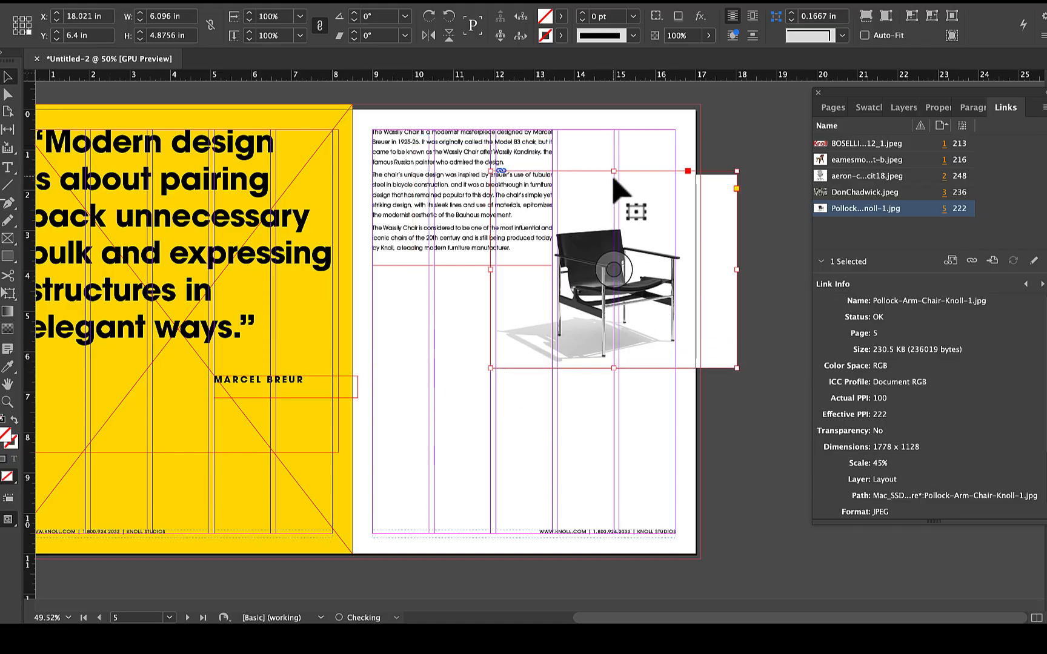
pyautogui.moveTo(614, 174); pyautogui.dragTo(611, 211)
pyautogui.moveTo(612, 216); pyautogui.dragTo(613, 216)
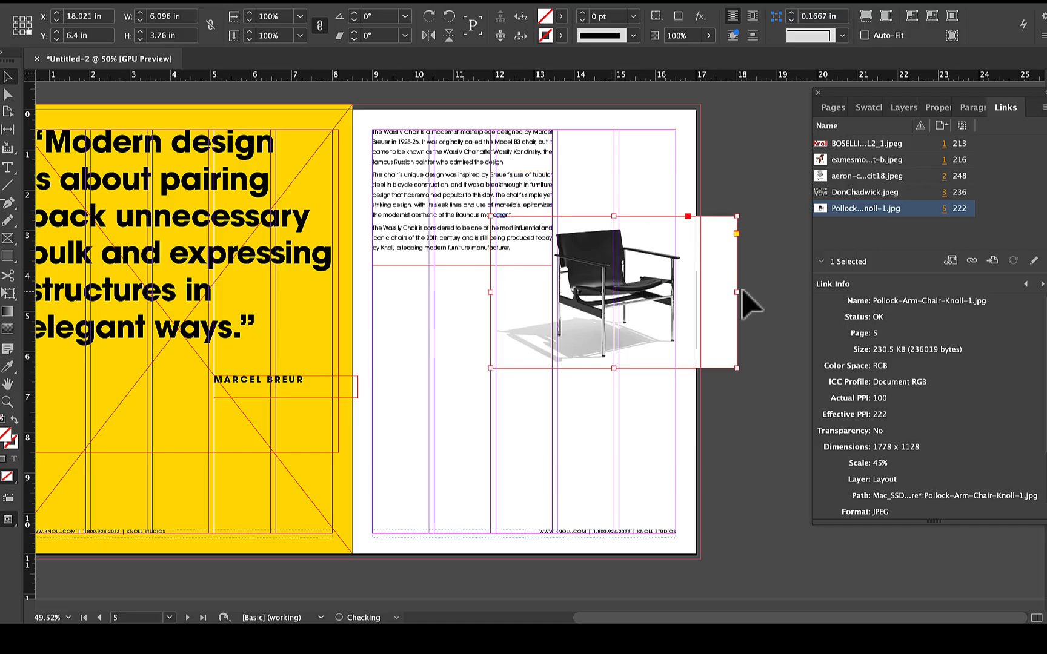
pyautogui.moveTo(738, 295); pyautogui.dragTo(688, 296)
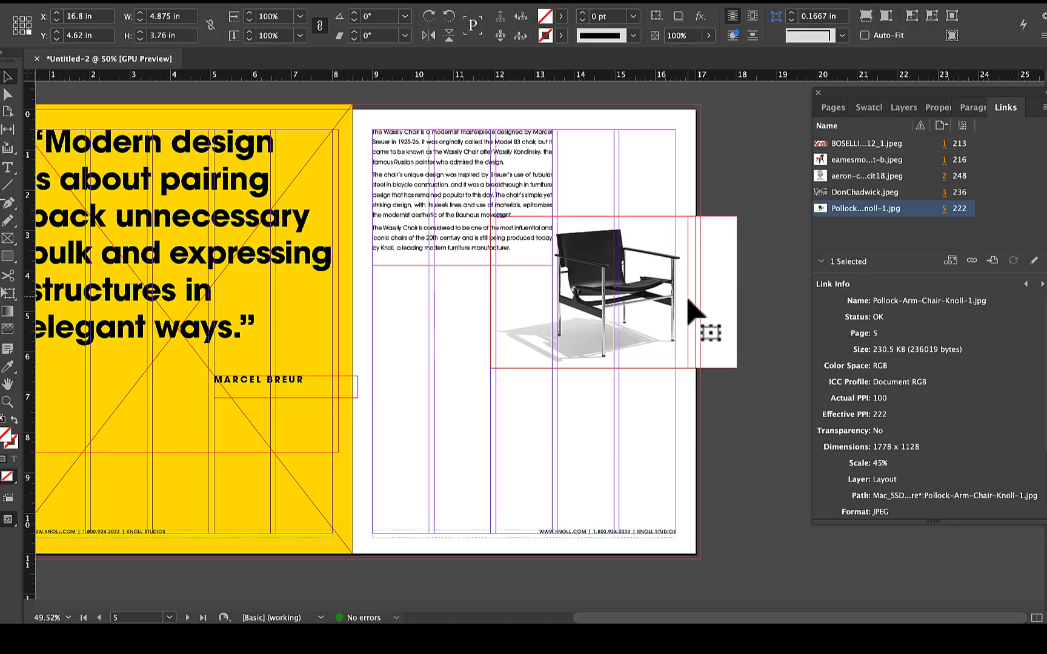
pyautogui.click(663, 423)
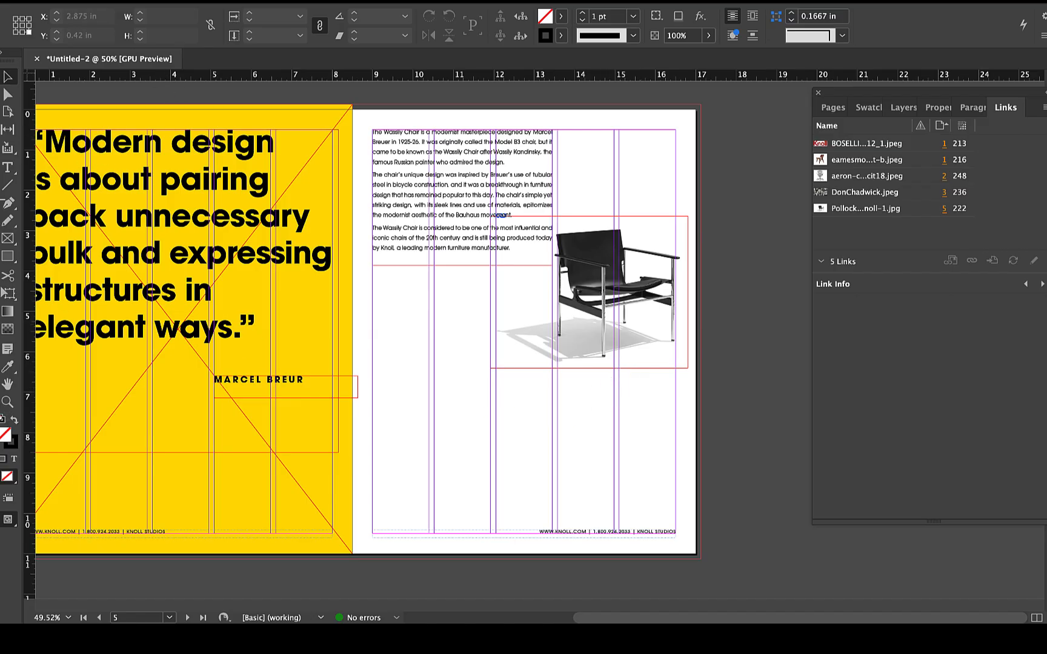
# - Place the Marcel Breuer portrait at about 2.9 × 2.9 in across the description page's first two columns, resting on the bottom margin
pyautogui.click(96, 1)
pyautogui.click(111, 157)
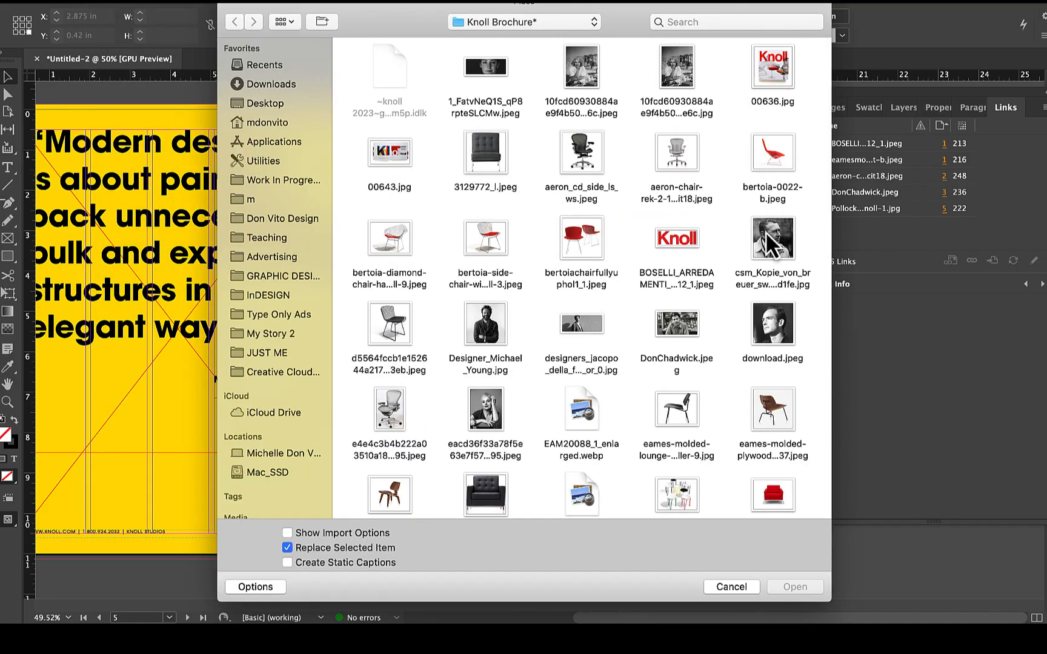
pyautogui.doubleClick(773, 234)
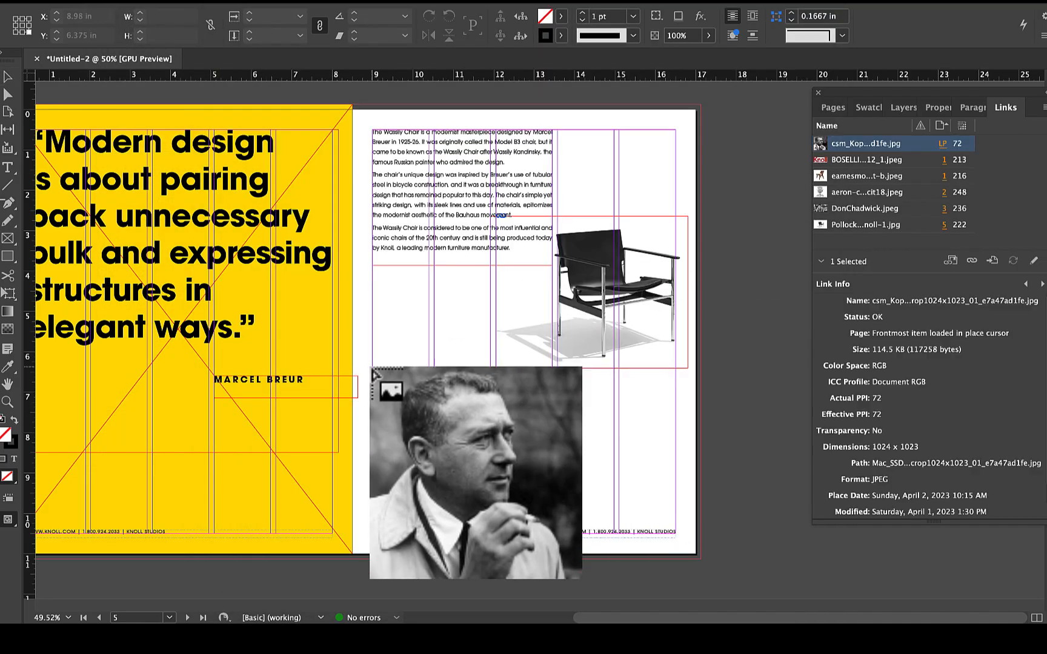
pyautogui.moveTo(372, 368); pyautogui.dragTo(461, 486)
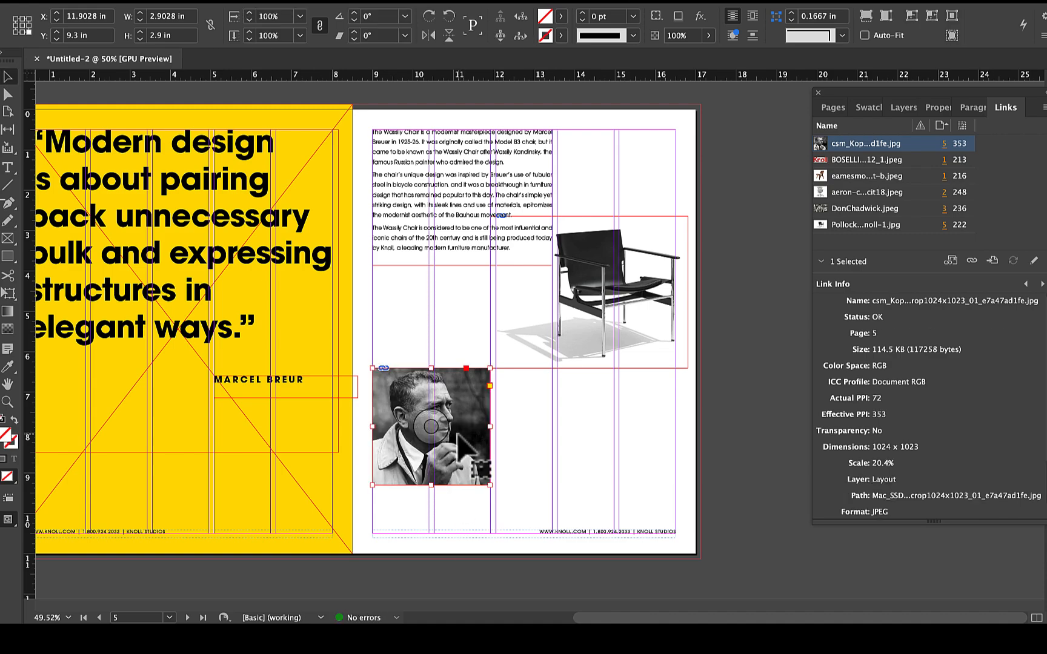
pyautogui.moveTo(459, 434); pyautogui.dragTo(461, 483)
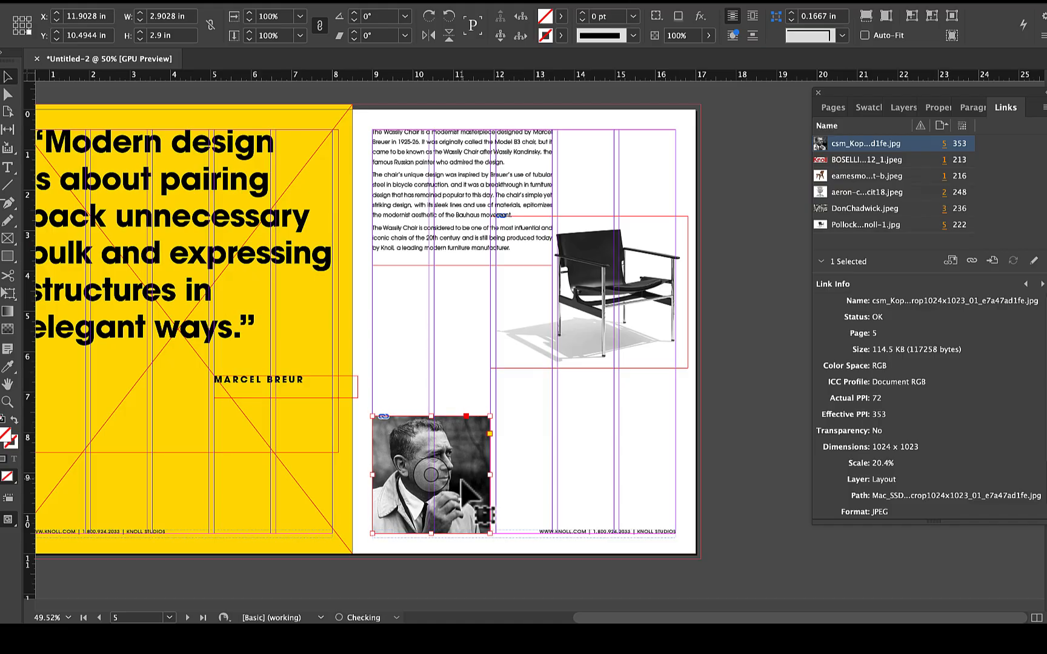
pyautogui.click(536, 481)
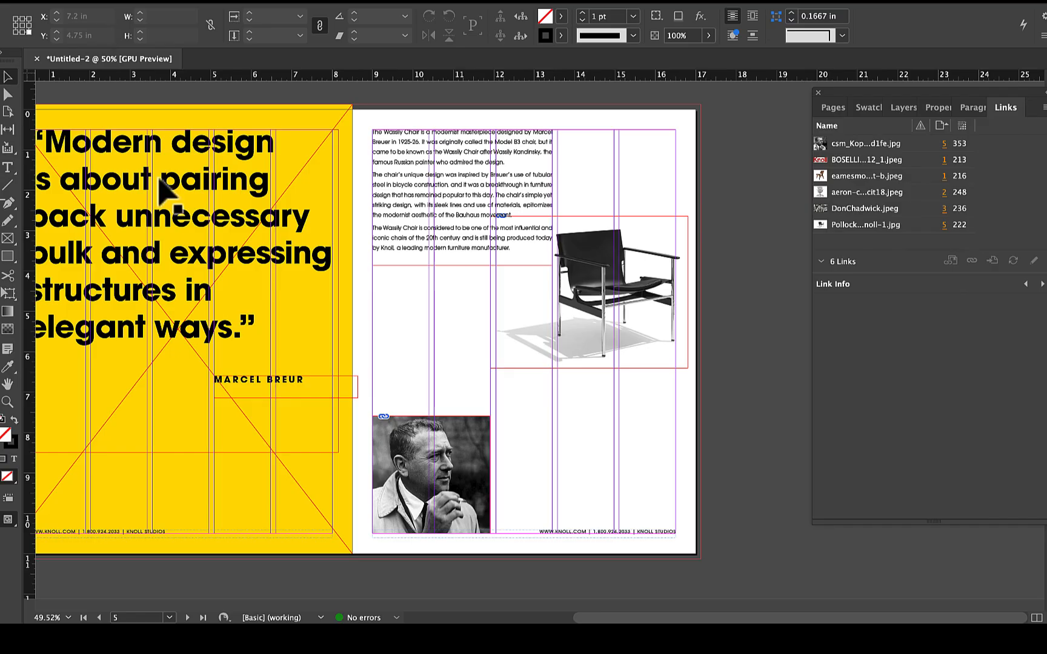
# - Cut the "Wassily Chair (1934)" and "Marcel Breur" lines out of the copy text on the pasteboard
pyautogui.scroll(2, 194, 252)
pyautogui.hscroll(-2, 193, 252)
pyautogui.hscroll(-10, 200, 266)
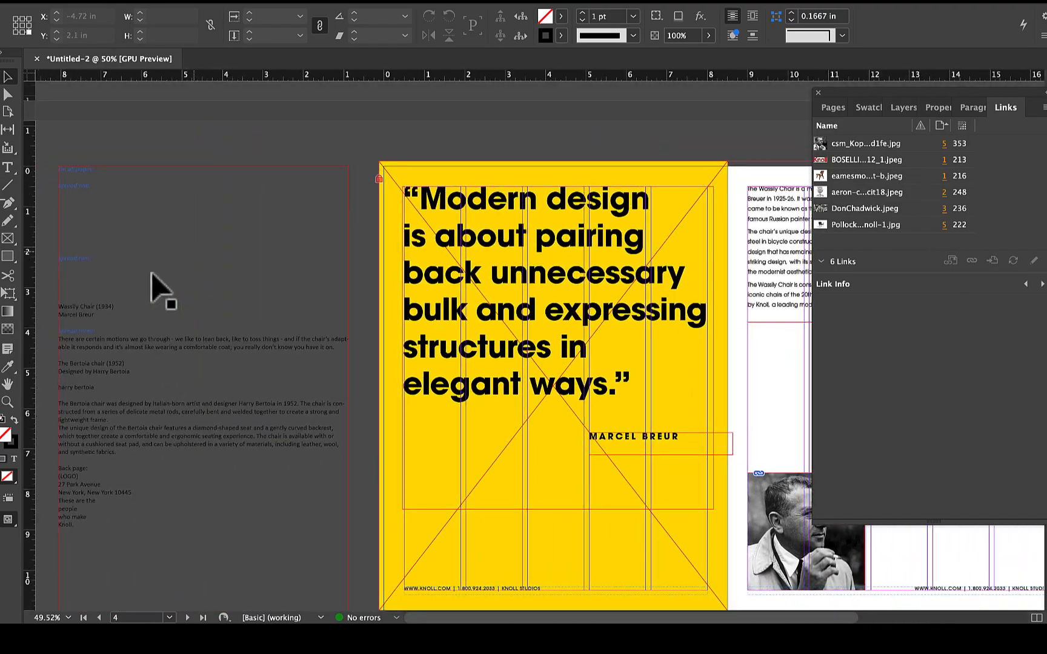
pyautogui.doubleClick(97, 295)
pyautogui.moveTo(96, 315); pyautogui.dragTo(54, 308)
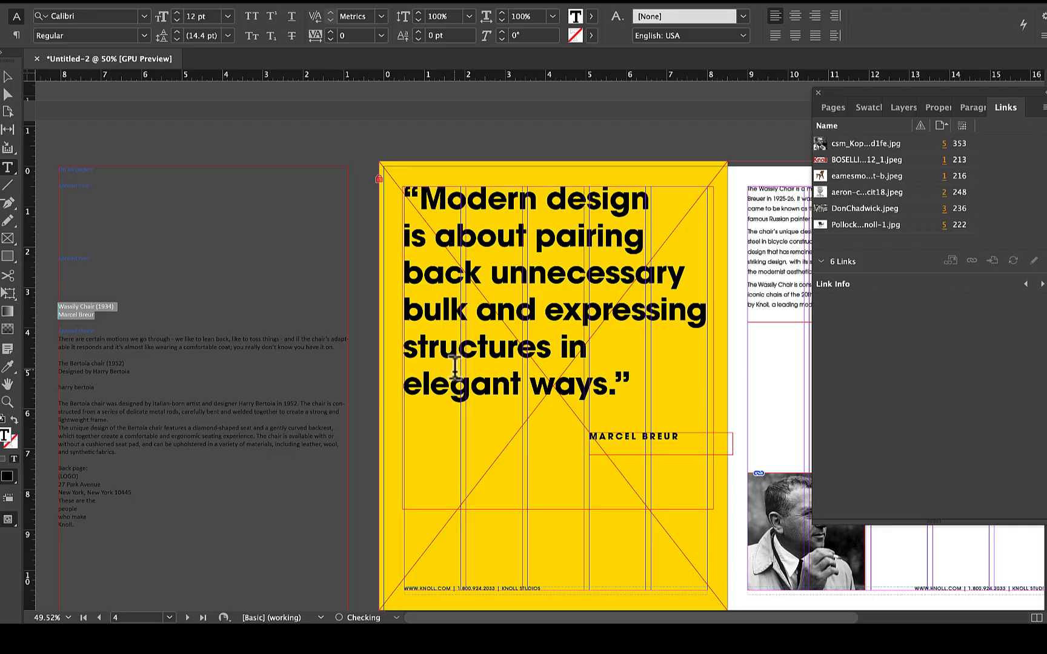
pyautogui.press('super+x')
# - Add a text frame of about 1.92 × 0.7 in just below the chair image and paste the cut caption lines into it
pyautogui.scroll(3, 488, 403)
pyautogui.hscroll(10, 488, 403)
pyautogui.scroll(-3, 488, 403)
pyautogui.hscroll(3, 488, 403)
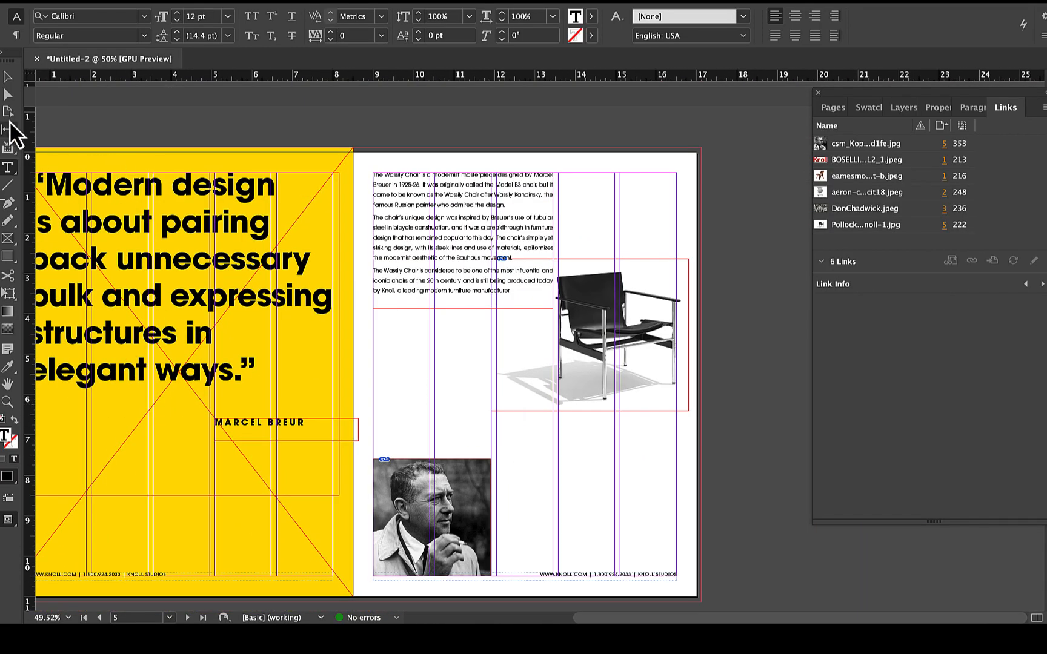
pyautogui.click(7, 77)
pyautogui.scroll(3, 590, 391)
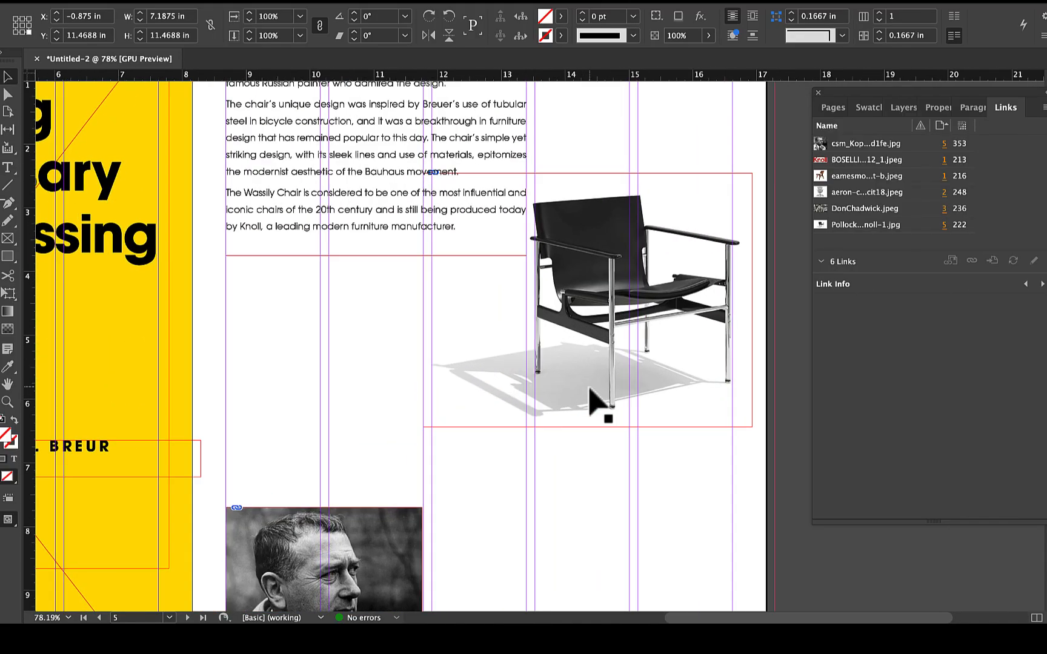
pyautogui.click(10, 168)
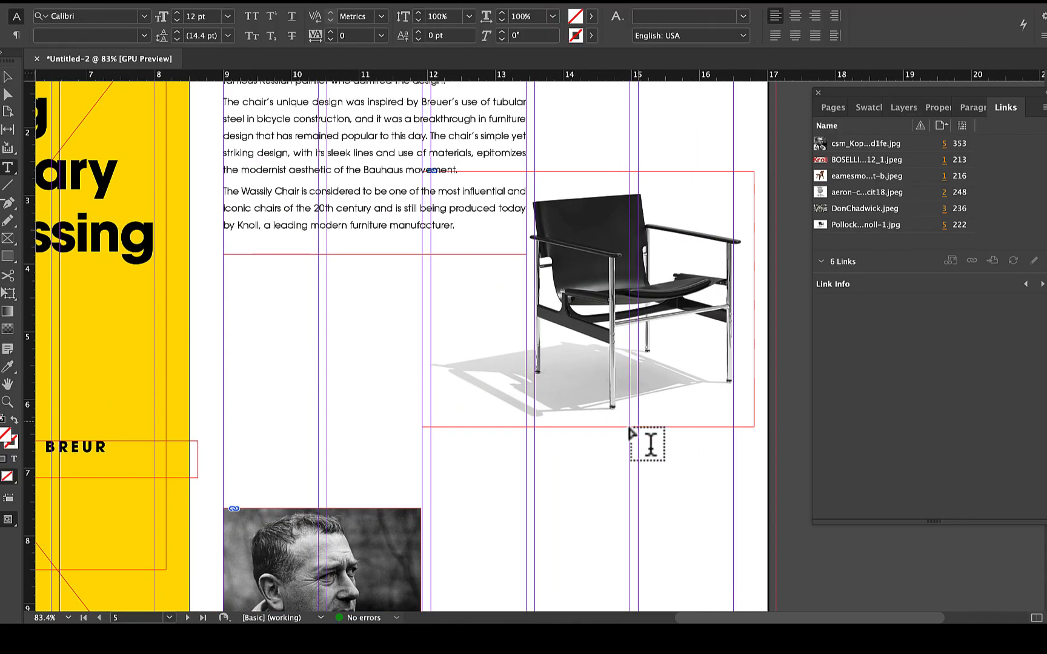
pyautogui.moveTo(602, 431); pyautogui.dragTo(734, 478)
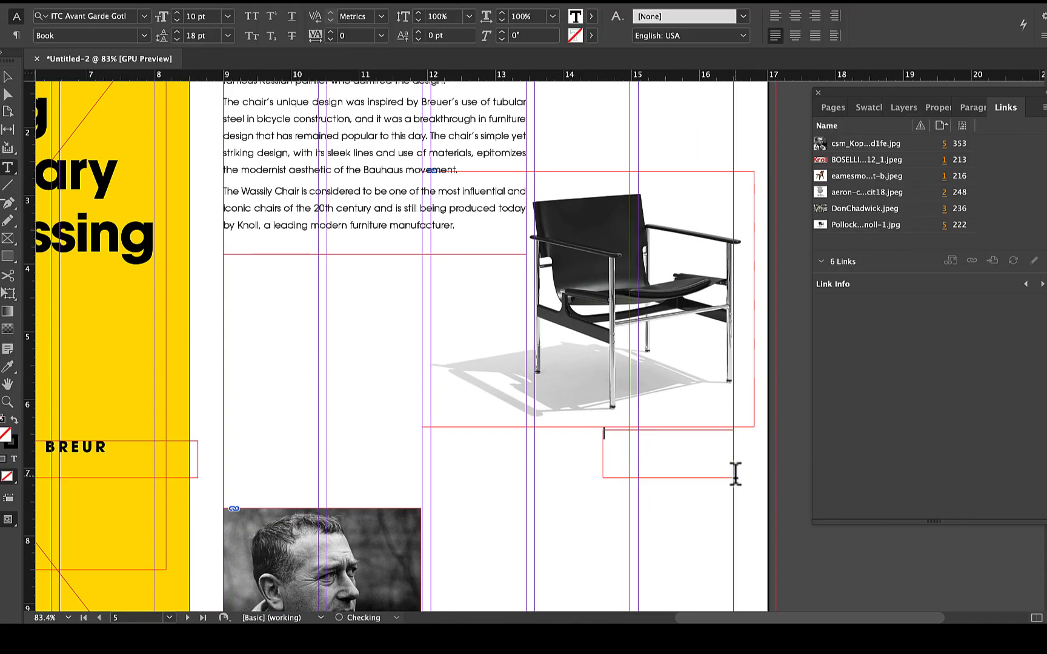
pyautogui.hotkey('ctrl', 'v')
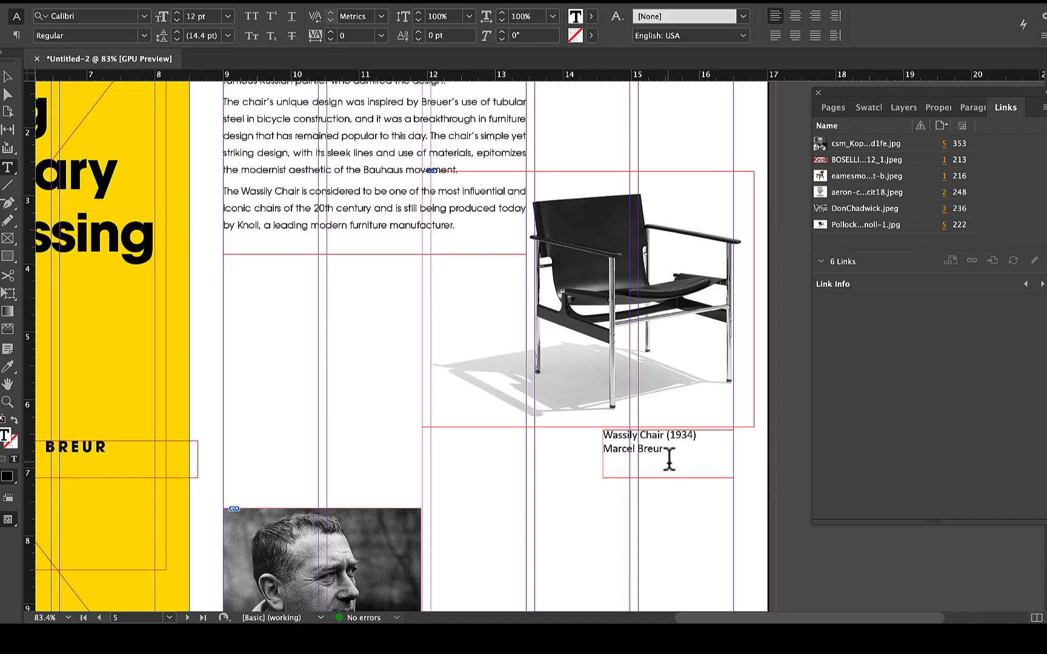
# - Apply the Product Name paragraph style to both lines of the chair caption
pyautogui.moveTo(664, 450); pyautogui.dragTo(583, 431)
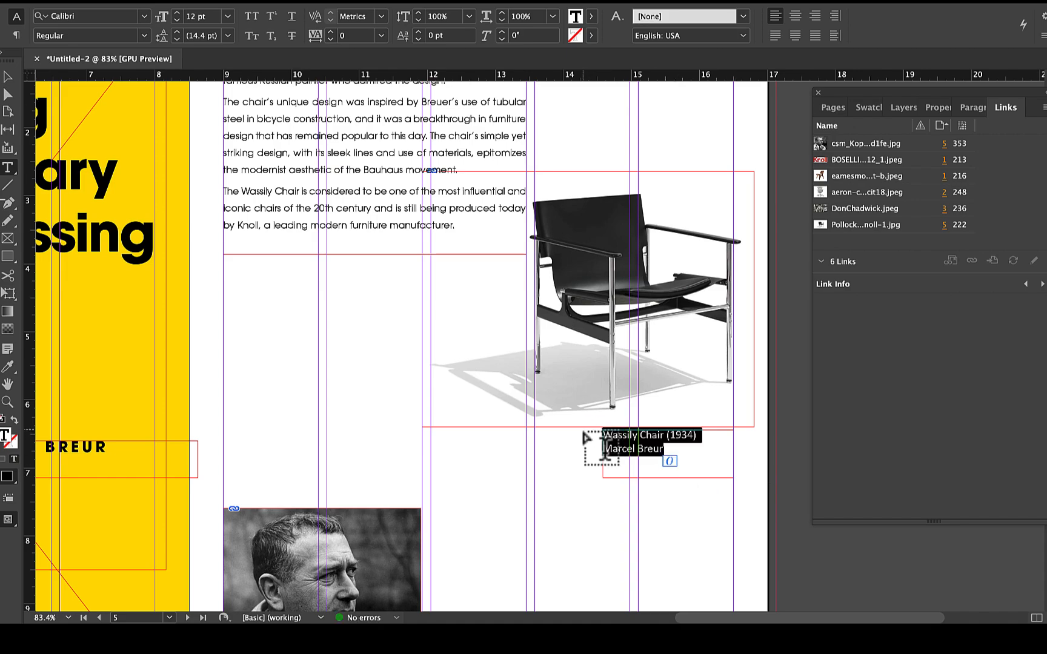
pyautogui.click(977, 110)
pyautogui.click(863, 193)
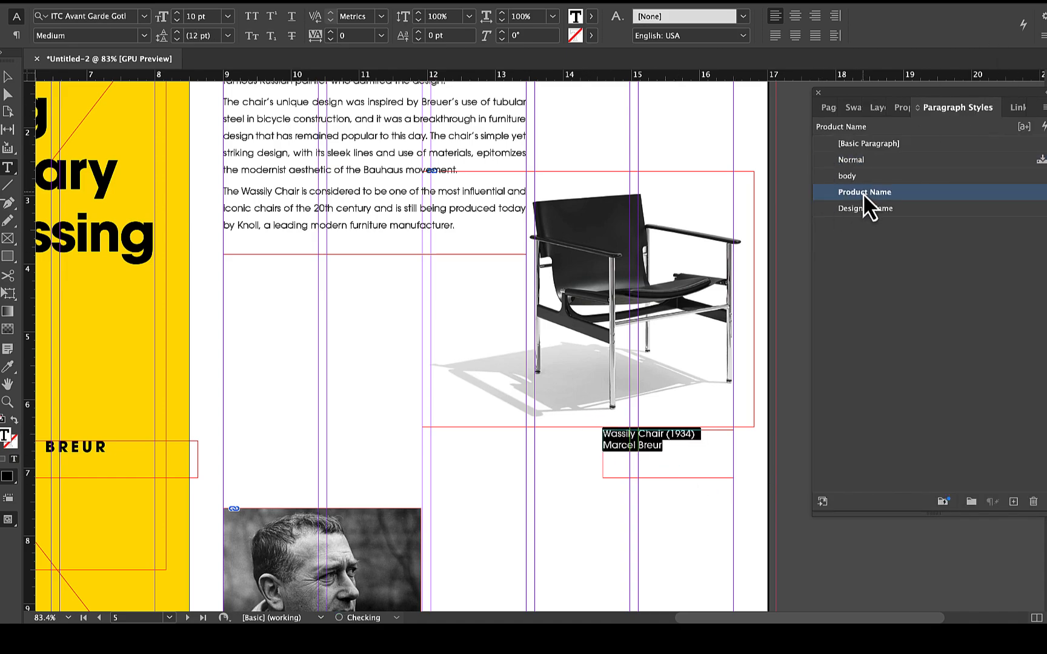
# - Move the caption frame up and outward to about X 17 in, Y 6.87 in, starting at the outermost column, and deselect it
pyautogui.click(11, 82)
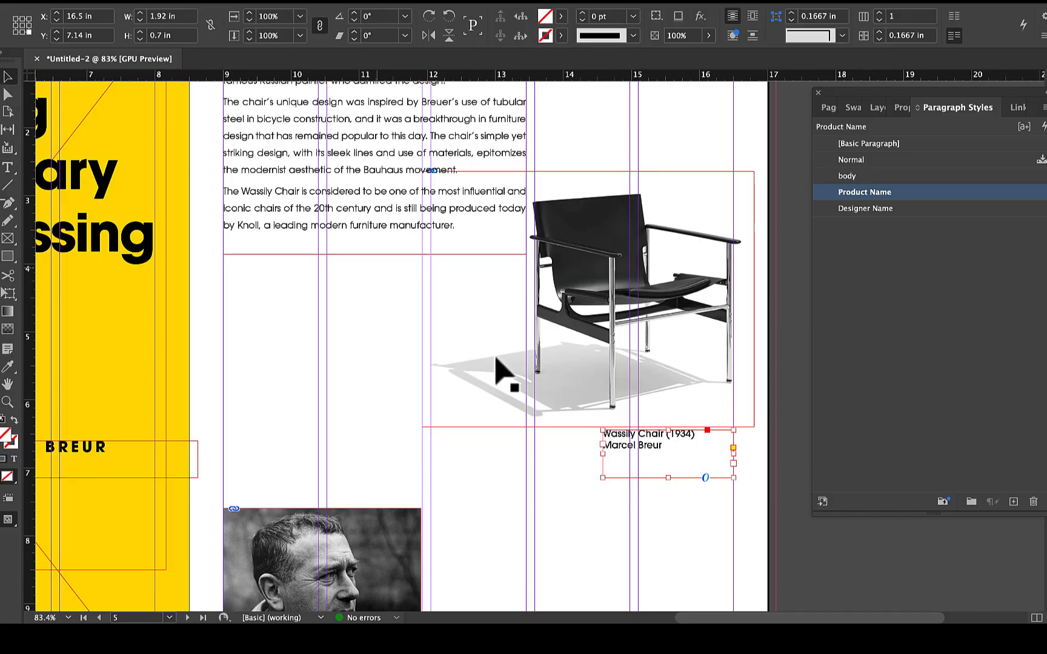
pyautogui.scroll(-5, 498, 369)
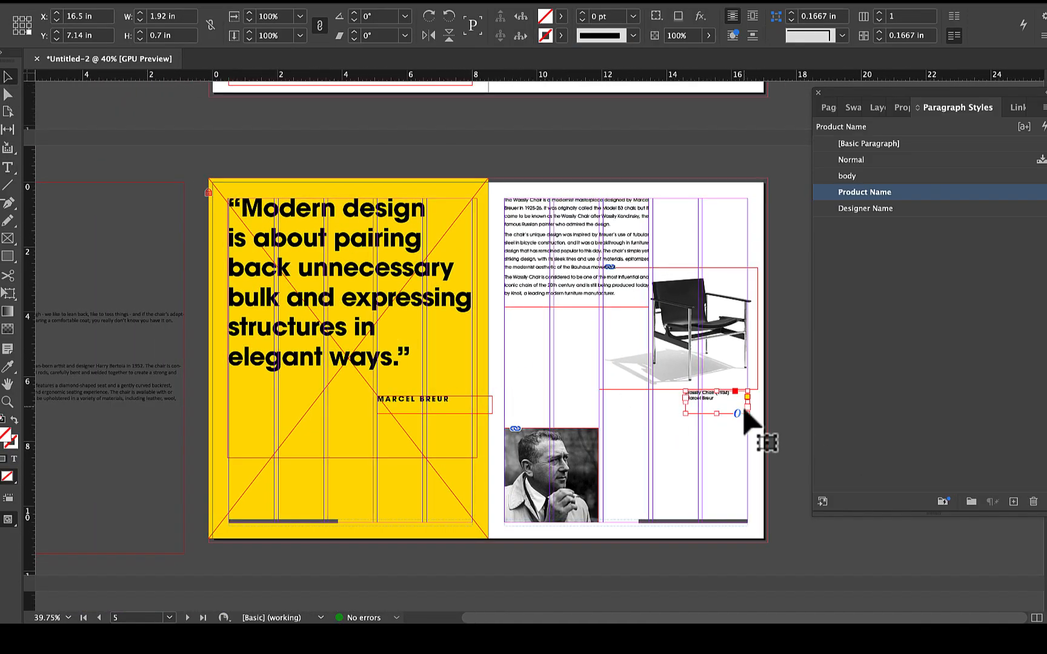
pyautogui.scroll(3, 742, 428)
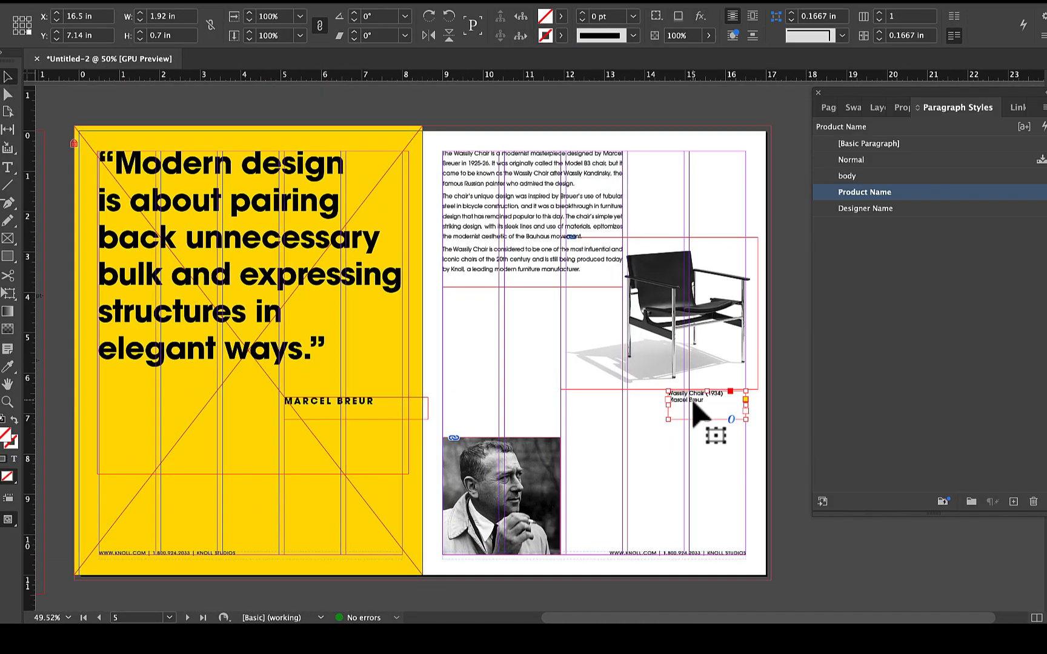
pyautogui.moveTo(693, 405); pyautogui.dragTo(714, 394)
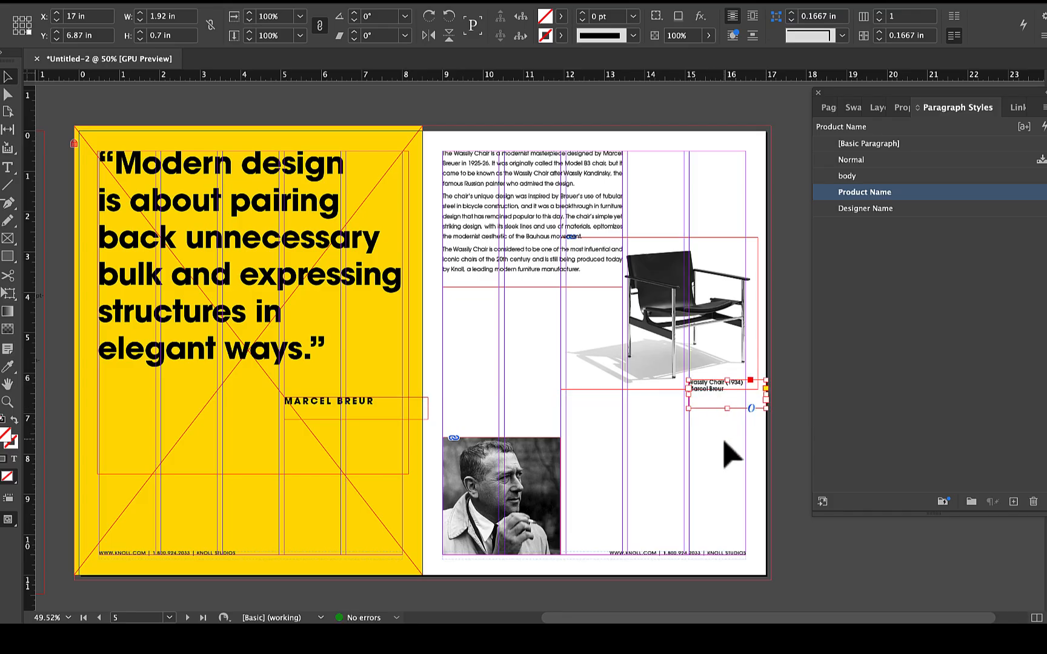
pyautogui.press('Right')
pyautogui.press('Right')
pyautogui.click(731, 455)
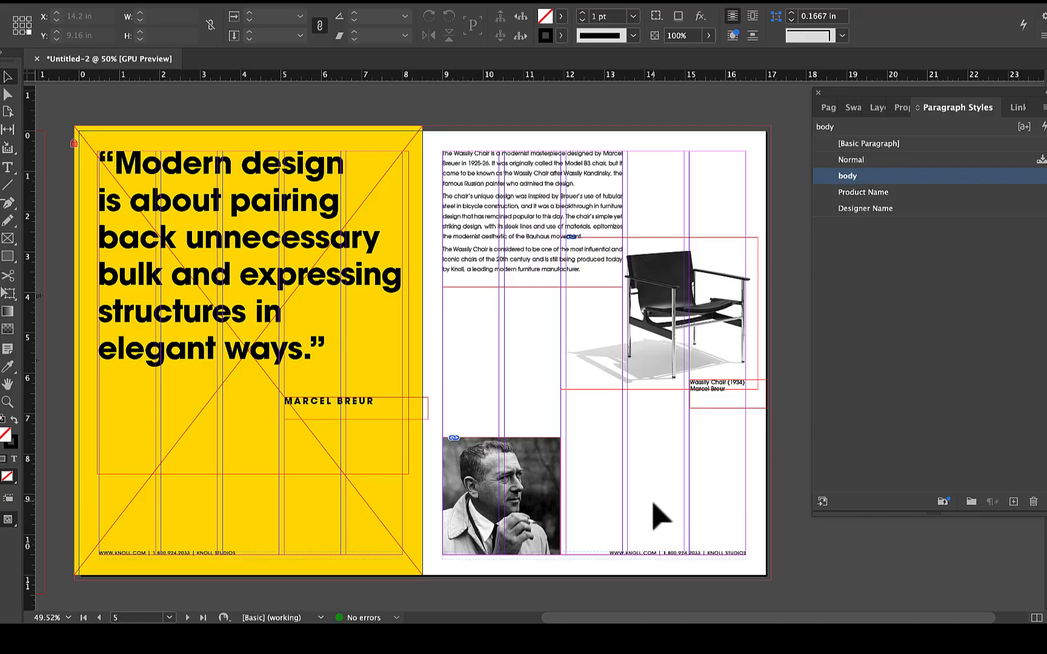
# - Resize the description text frame to about 2.925 × 5.125 in, matching the portrait's two-column width, and preview the spread
pyautogui.press('w')
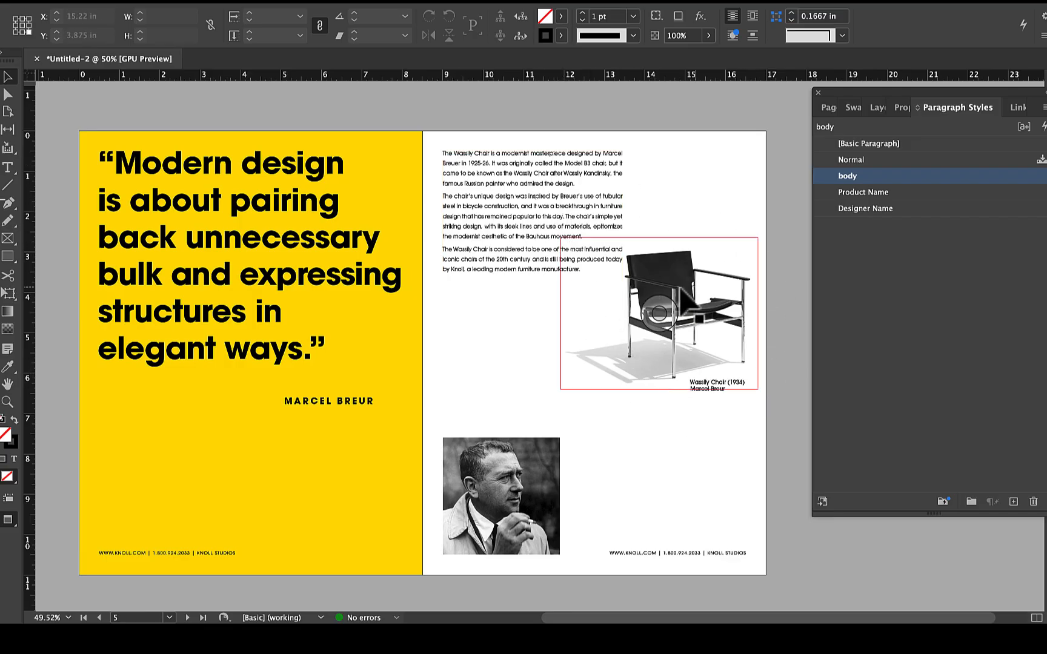
pyautogui.click(530, 233)
pyautogui.press('w')
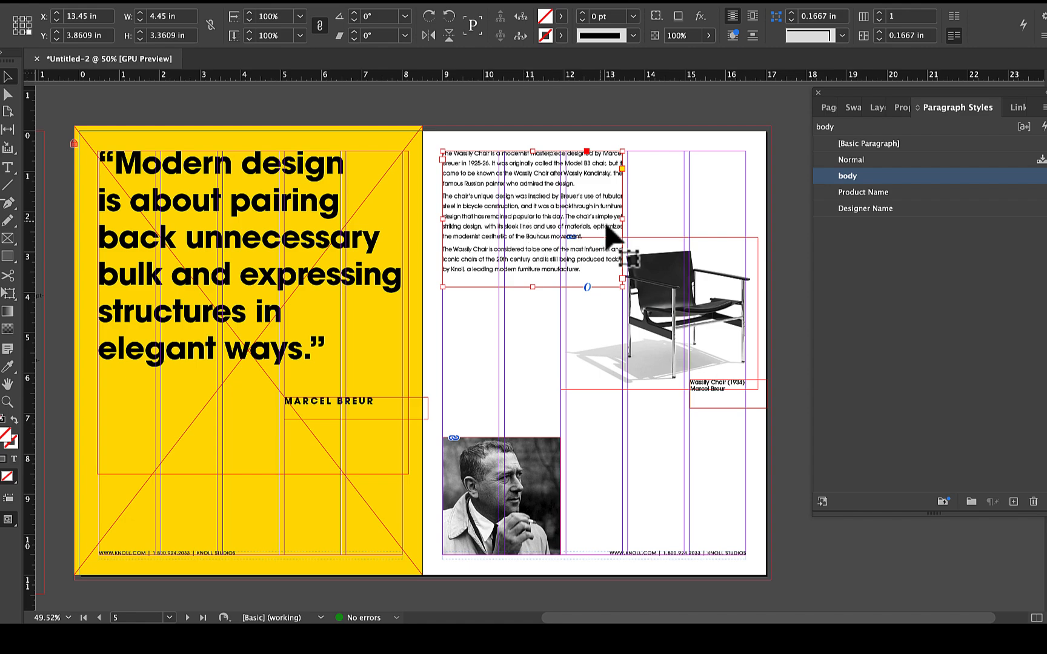
pyautogui.moveTo(622, 220); pyautogui.dragTo(563, 221)
pyautogui.moveTo(502, 287); pyautogui.dragTo(501, 359)
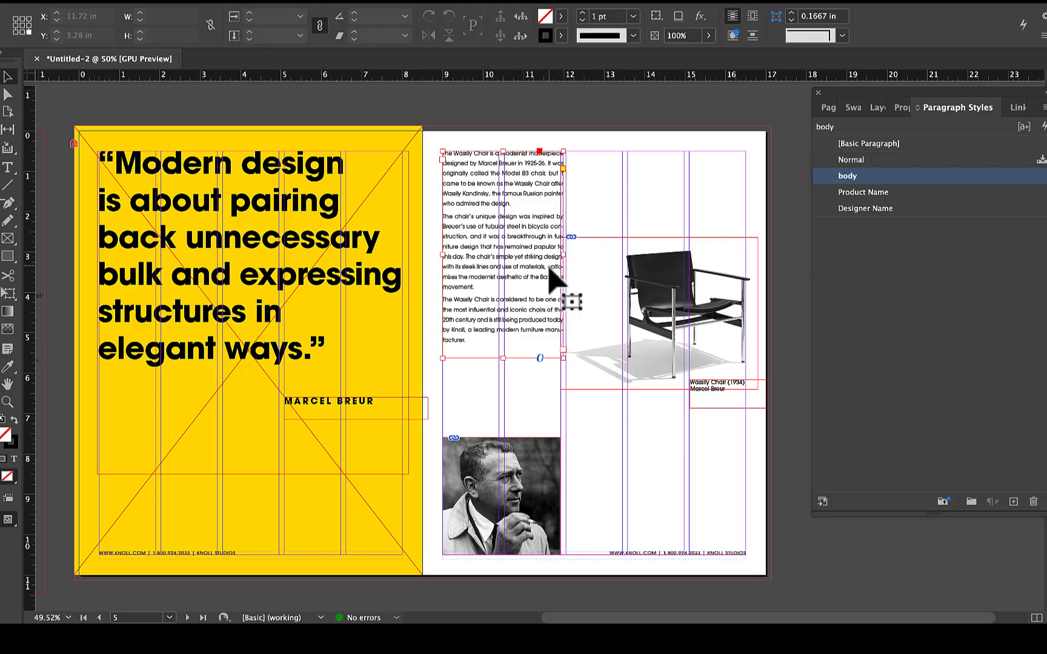
pyautogui.moveTo(565, 252); pyautogui.dragTo(561, 257)
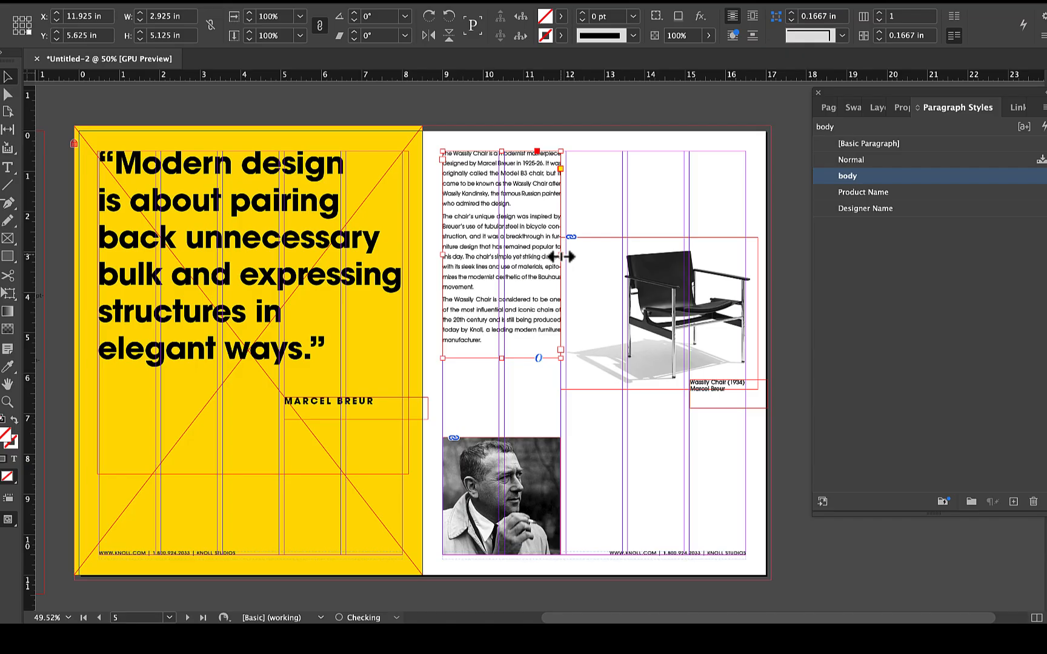
pyautogui.click(605, 198)
pyautogui.press('w')
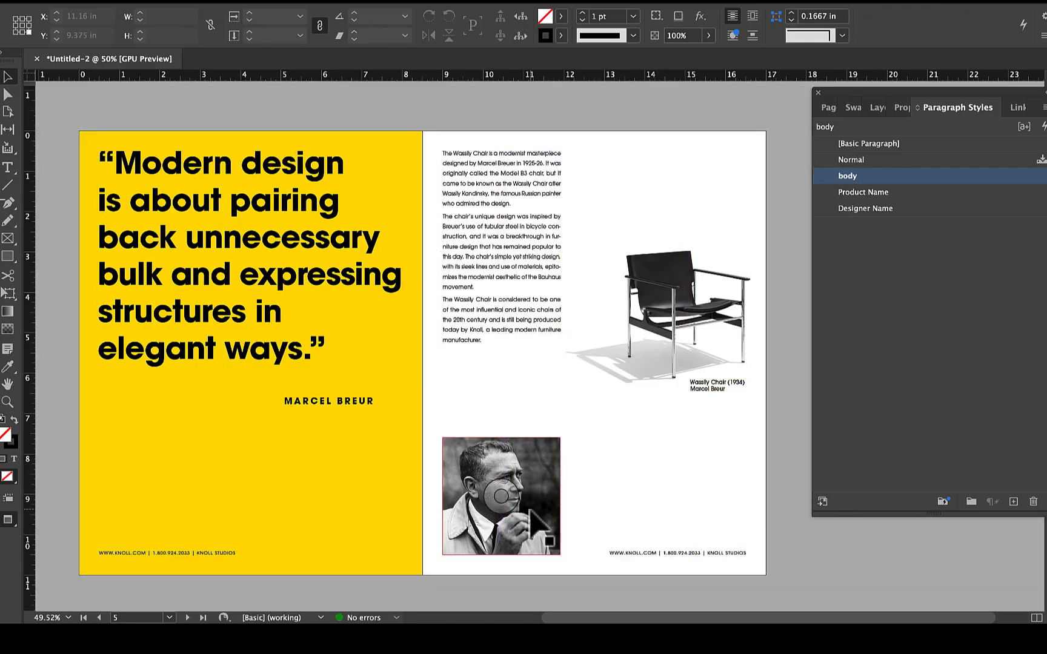
pyautogui.moveTo(513, 268)
pyautogui.mouseDown()
pyautogui.moveTo(516, 347)
pyautogui.moveTo(516, 278)
pyautogui.mouseUp()
pyautogui.press('w')
pyautogui.click(673, 182)
pyautogui.press('w')
# - Leave the preview and shorten the pasteboard copy frame from its upper edge to about 9.59 in high
pyautogui.scroll(-5, 517, 436)
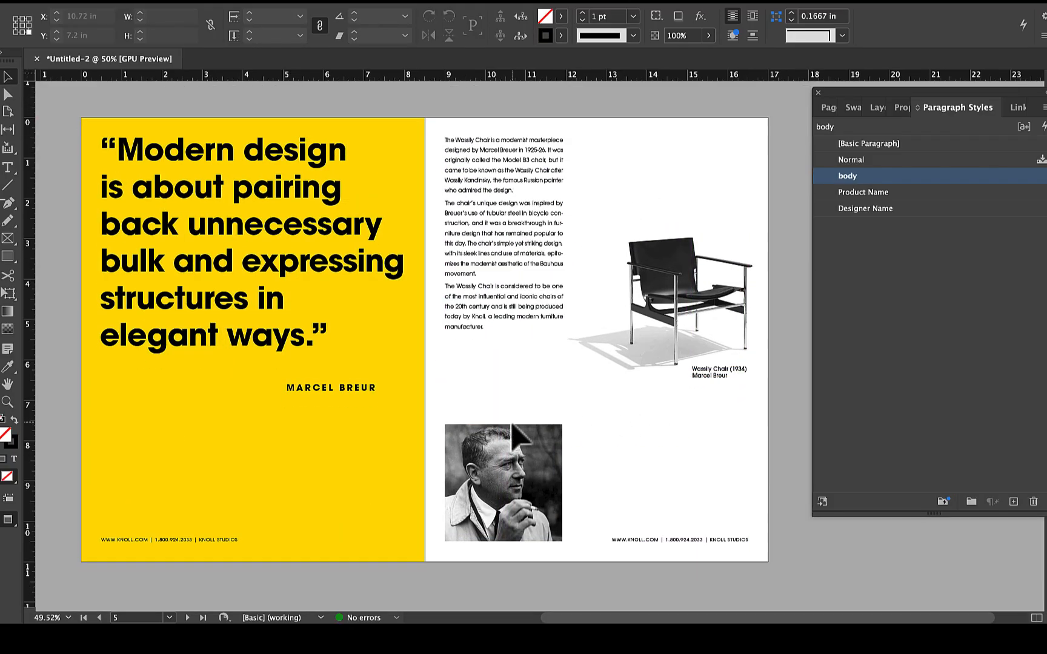
pyautogui.hscroll(-2, 517, 436)
pyautogui.press('w')
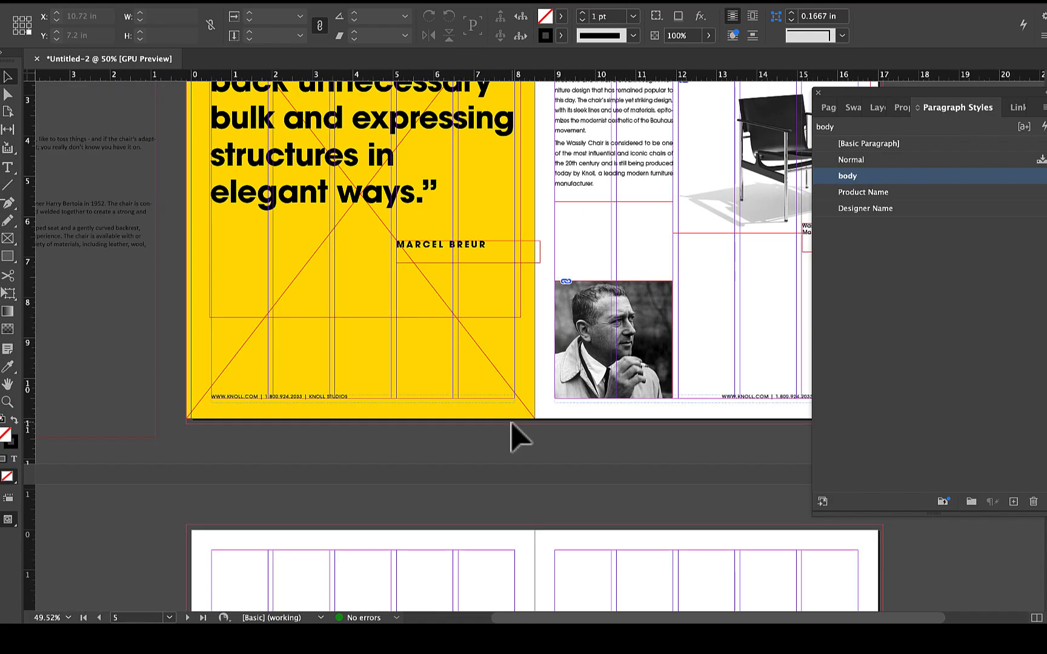
pyautogui.scroll(5, 515, 437)
pyautogui.hscroll(-5, 515, 437)
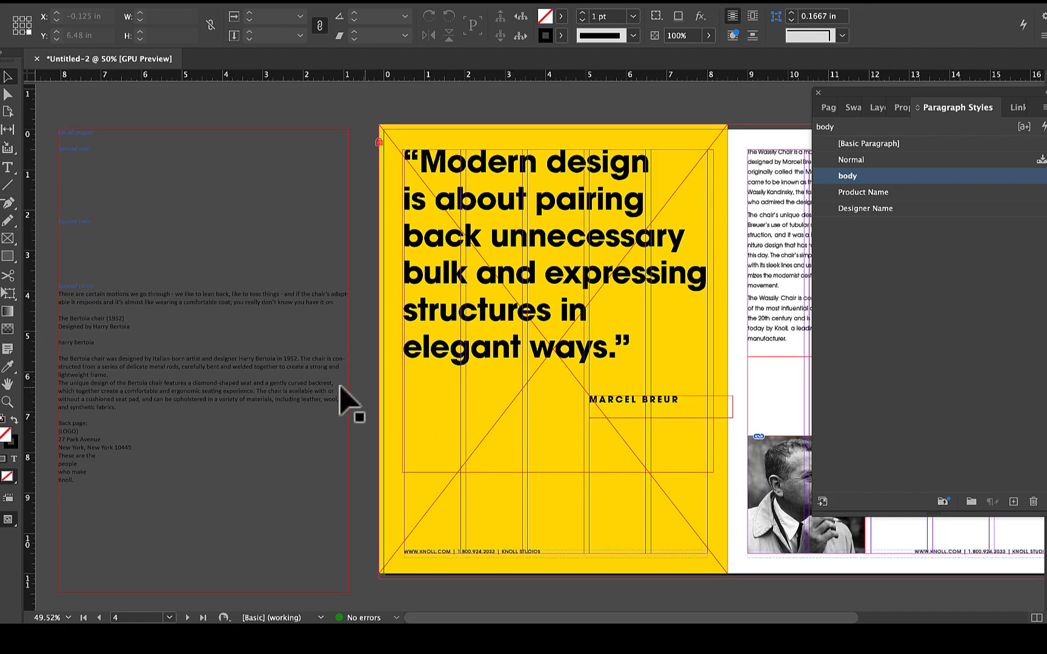
pyautogui.click(262, 381)
pyautogui.scroll(3, 260, 378)
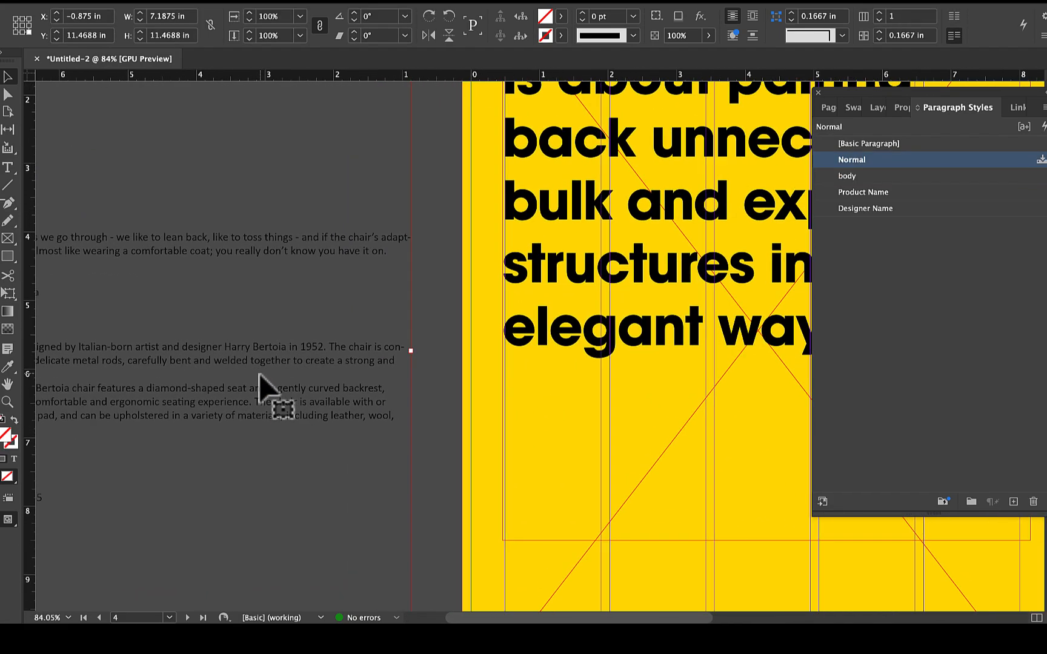
pyautogui.scroll(-8, 260, 375)
pyautogui.moveTo(326, 266); pyautogui.dragTo(322, 298)
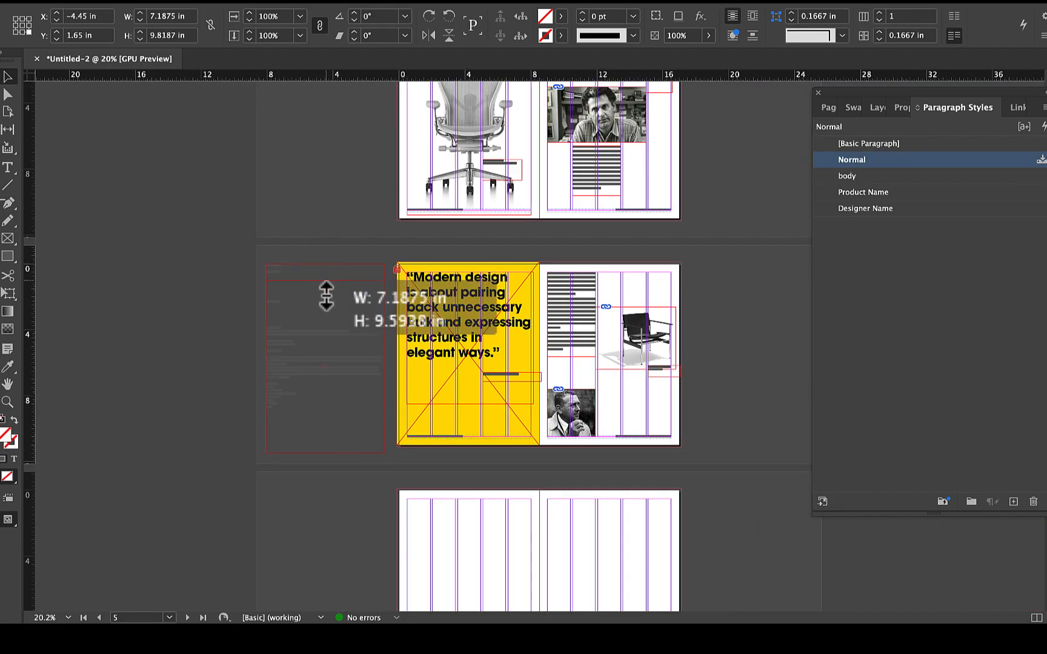
# - Move the pasteboard copy frame down beside the empty spread that starts on page 6, to about X -1.01 in, Y 9.59 in
pyautogui.moveTo(299, 367); pyautogui.dragTo(303, 559)
pyautogui.scroll(-2, 304, 561)
pyautogui.scroll(5, 315, 517)
pyautogui.scroll(1, 314, 510)
pyautogui.hscroll(-3, 314, 511)
pyautogui.scroll(-2, 314, 511)
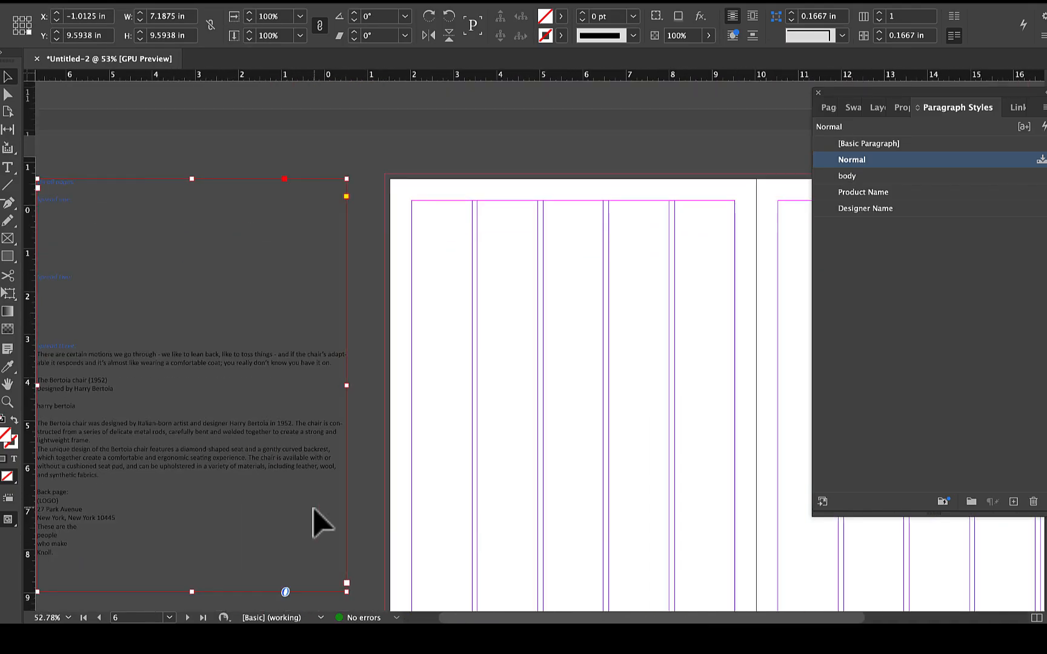
pyautogui.scroll(1, 313, 511)
pyautogui.scroll(-1, 314, 511)
pyautogui.scroll(1, 125, 366)
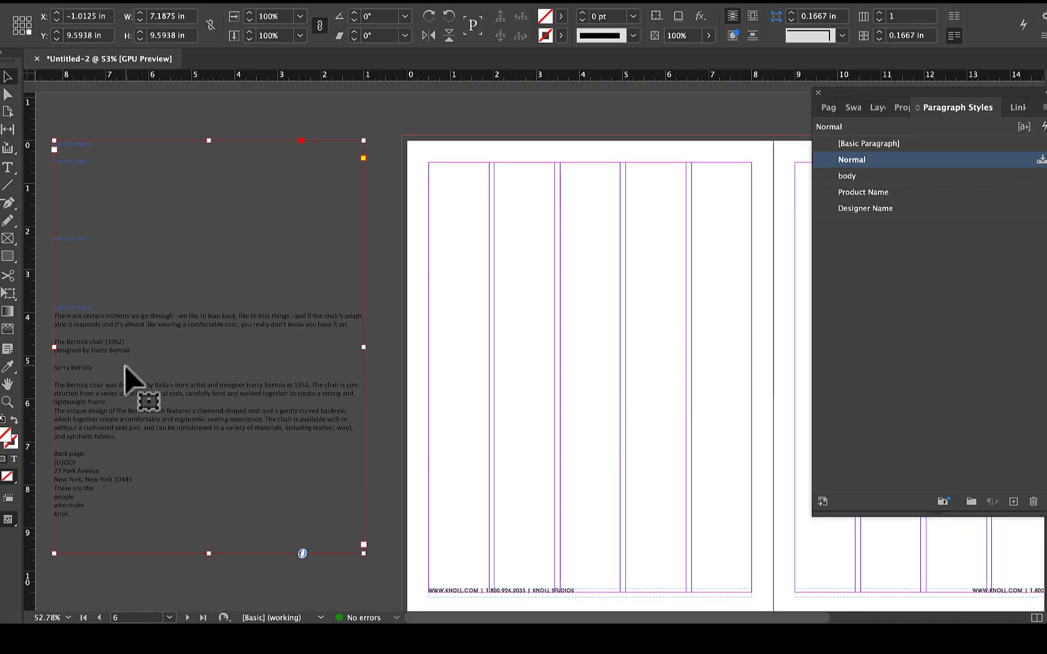
# - Place the red Bertoia chairs image bertoiachairfullyuphol1_1.jpeg on page 6 in a frame about 4.5 in square
pyautogui.doubleClick(125, 366)
pyautogui.scroll(1, 143, 321)
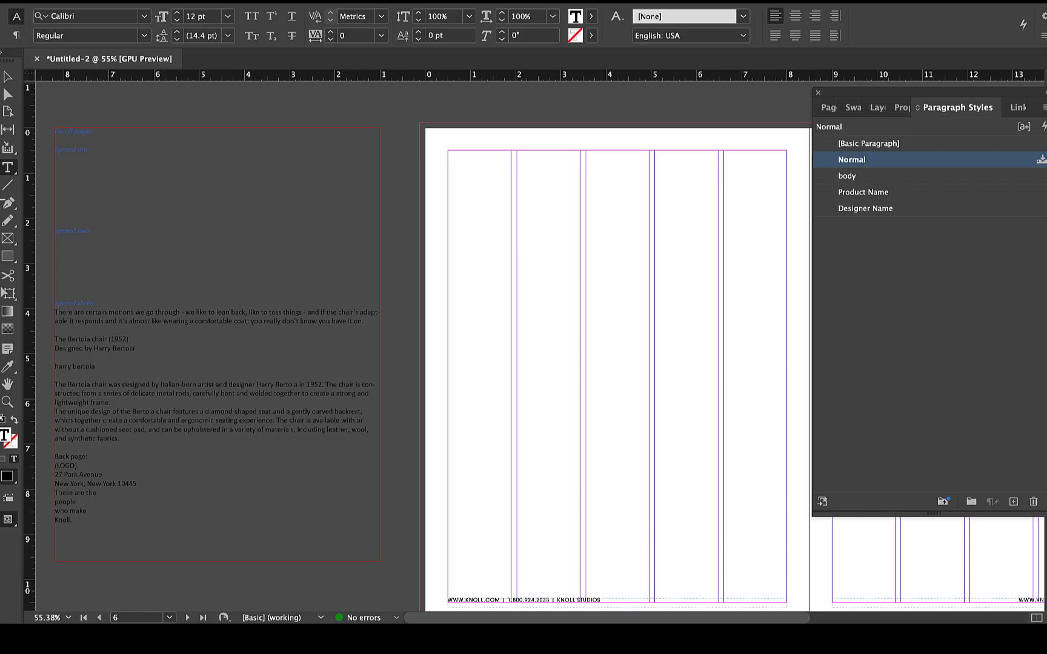
pyautogui.click(91, 0)
pyautogui.click(124, 161)
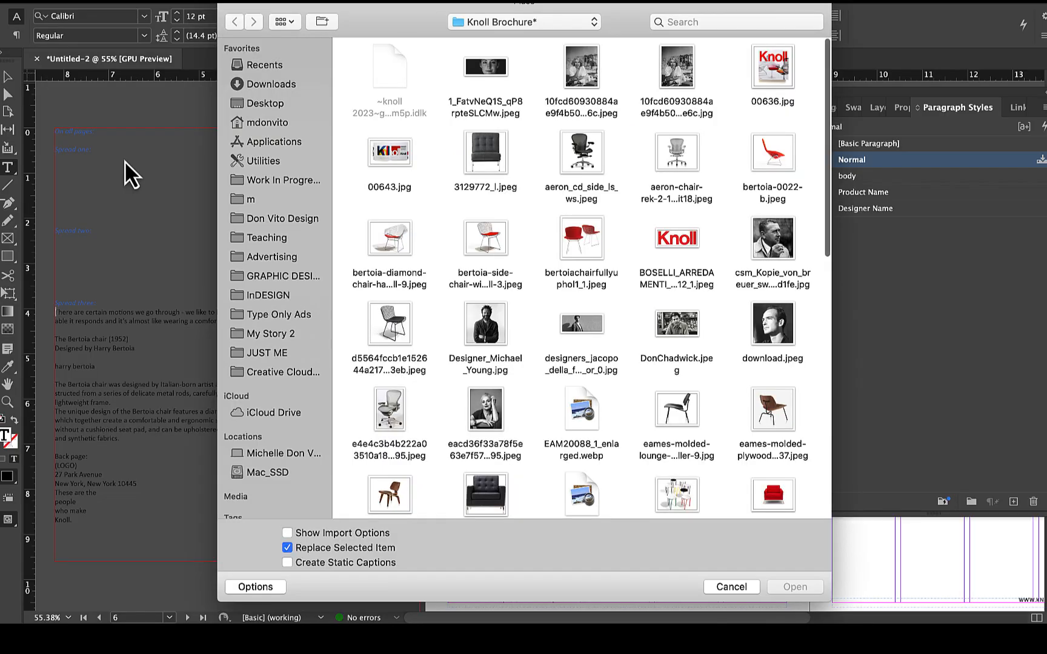
pyautogui.doubleClick(580, 242)
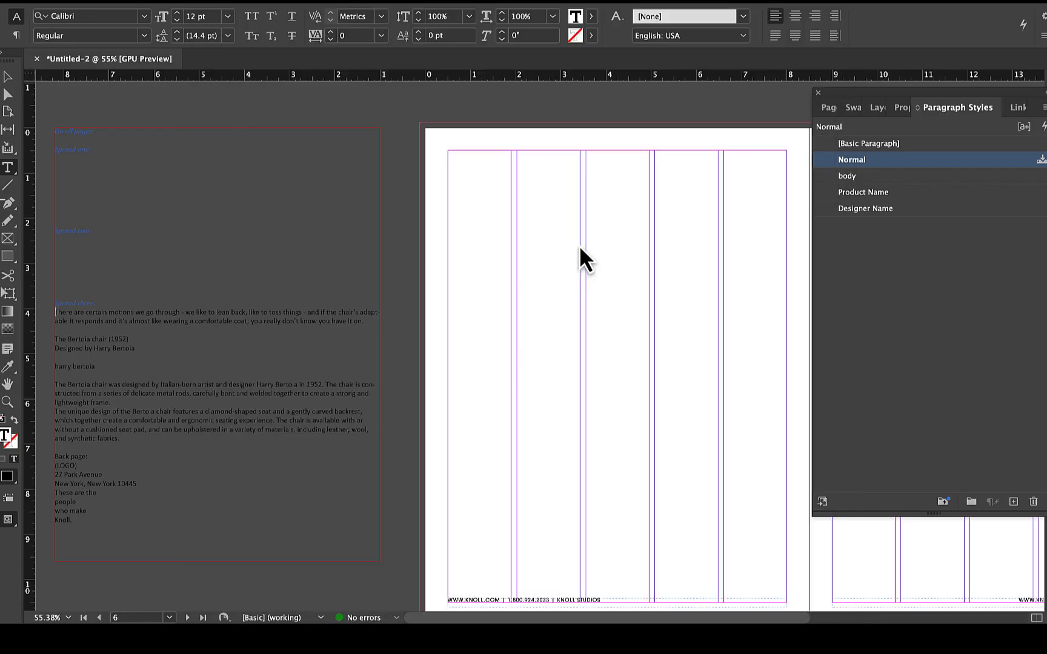
pyautogui.moveTo(472, 233); pyautogui.dragTo(675, 436)
pyautogui.click(624, 482)
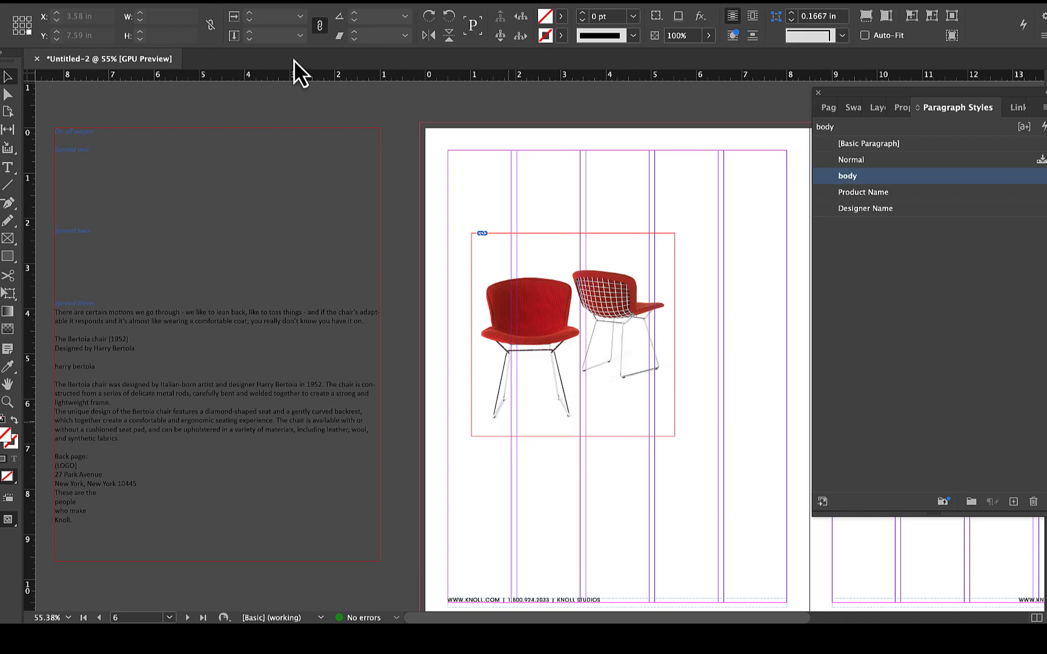
# - Place the black-and-white designer portrait download.jpeg beside the red chairs in a frame about 2.25 in square
pyautogui.click(97, 2)
pyautogui.click(120, 158)
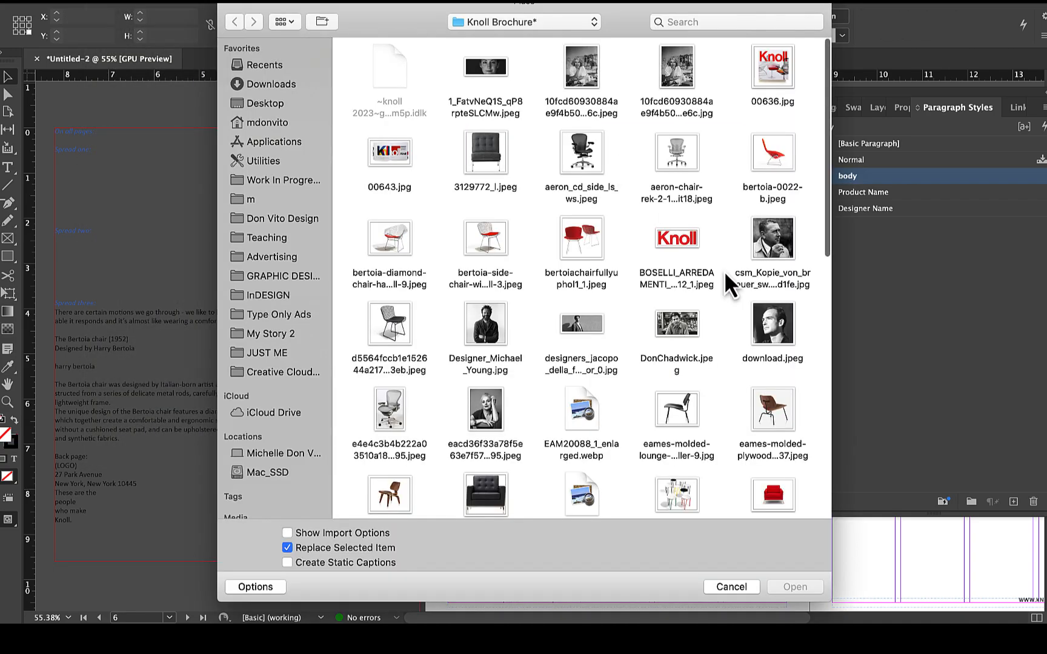
pyautogui.doubleClick(769, 321)
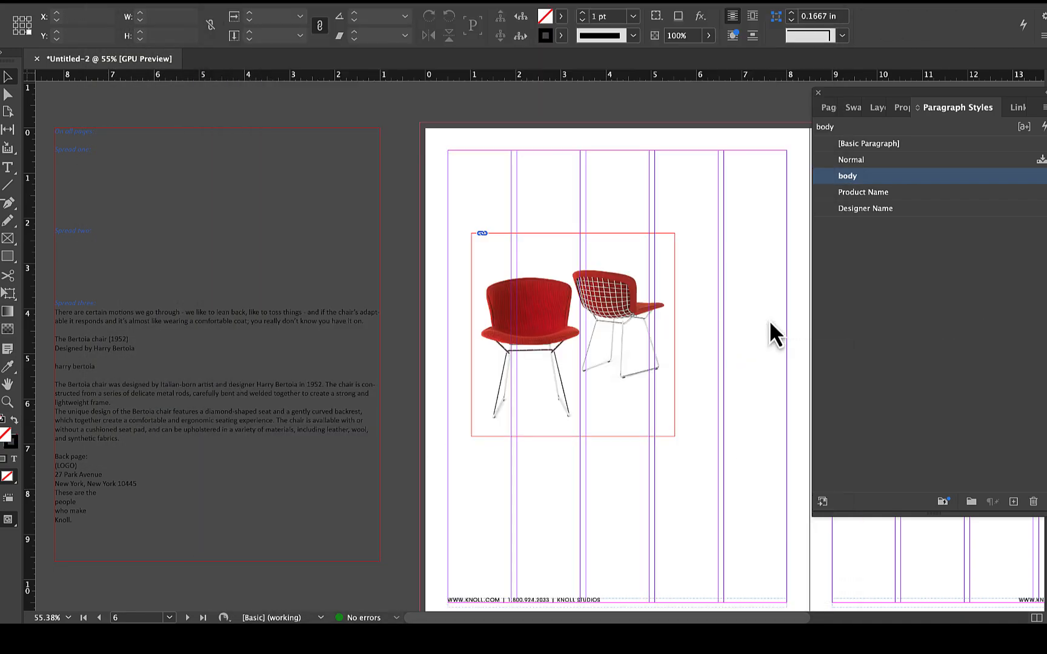
pyautogui.moveTo(701, 233); pyautogui.dragTo(801, 333)
pyautogui.hscroll(5, 659, 451)
pyautogui.hscroll(1, 667, 463)
pyautogui.scroll(-1, 666, 463)
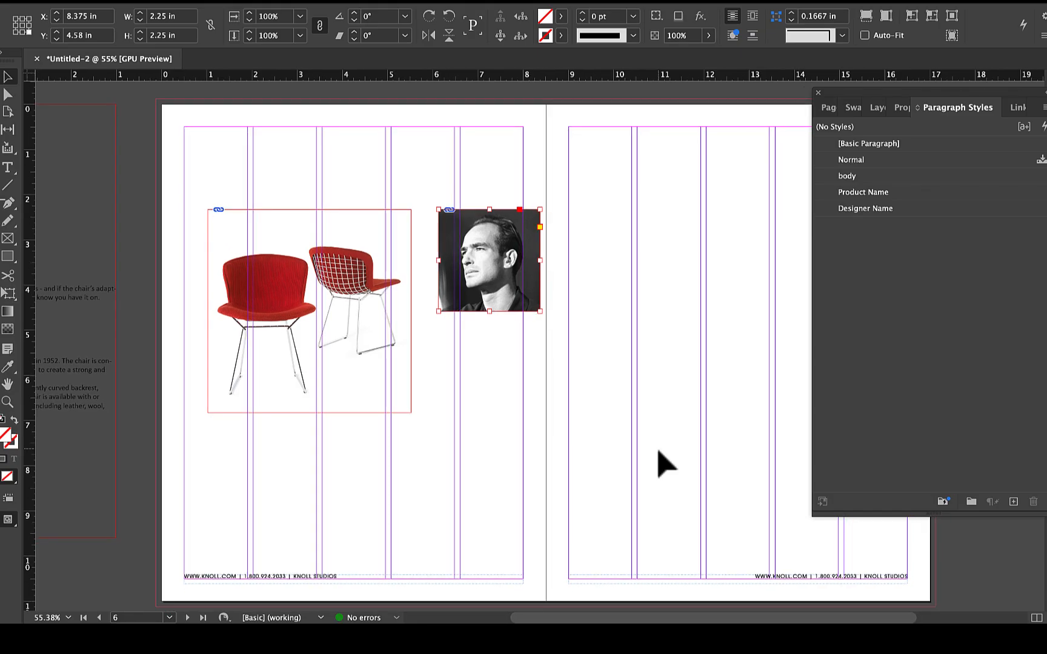
# - Check the portrait's link information, enlarge it to about 5.94 in square, and move it mostly onto page 7
pyautogui.click(1020, 108)
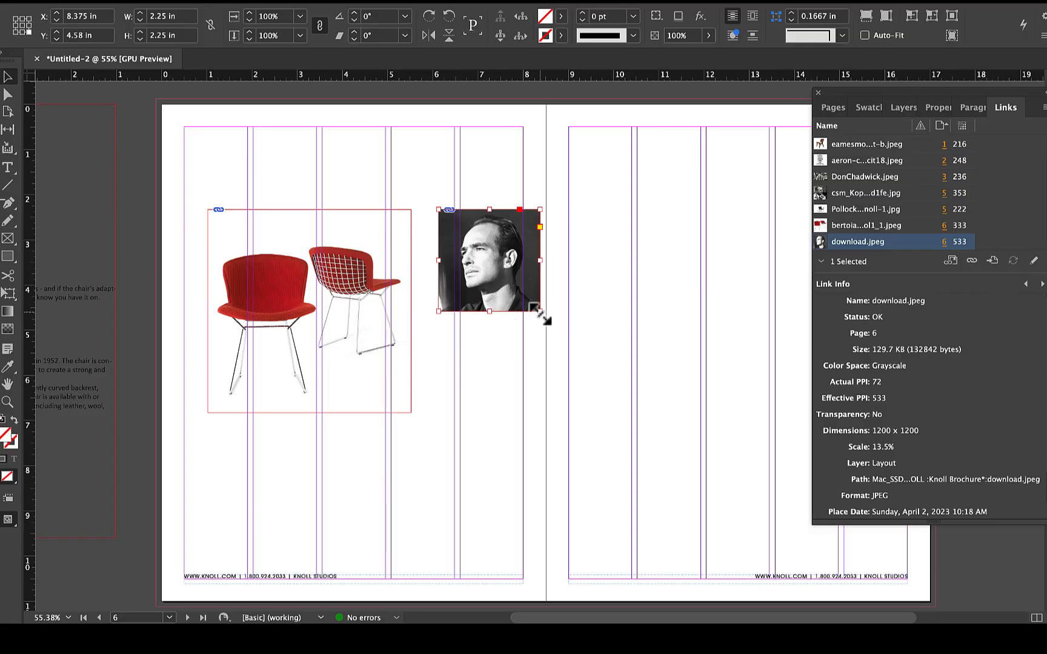
pyautogui.moveTo(539, 314); pyautogui.dragTo(759, 541)
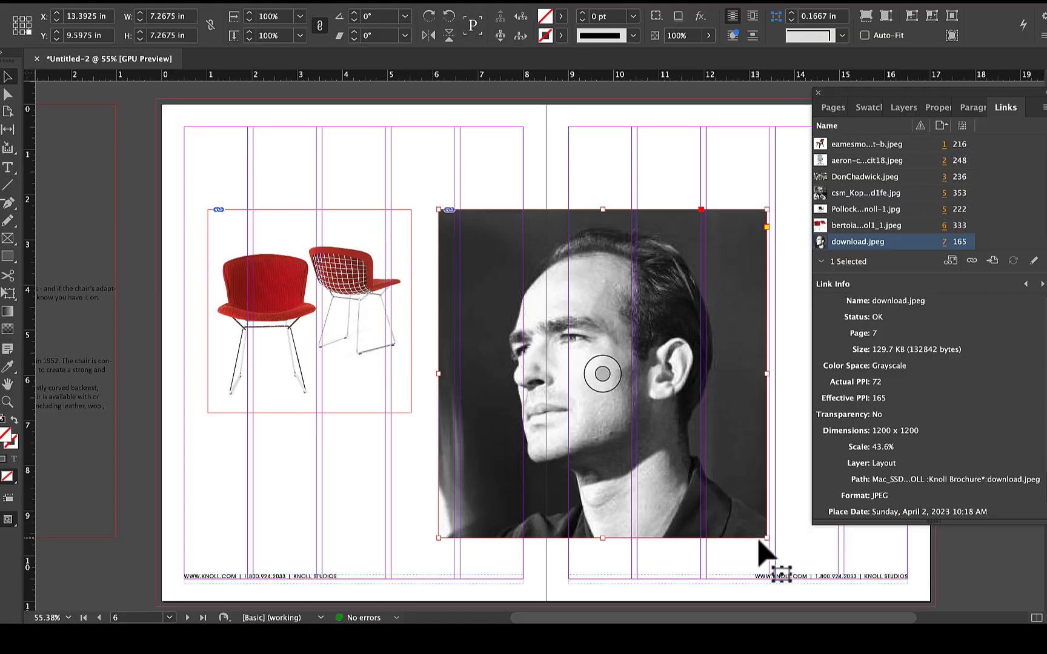
pyautogui.moveTo(766, 541); pyautogui.dragTo(706, 477)
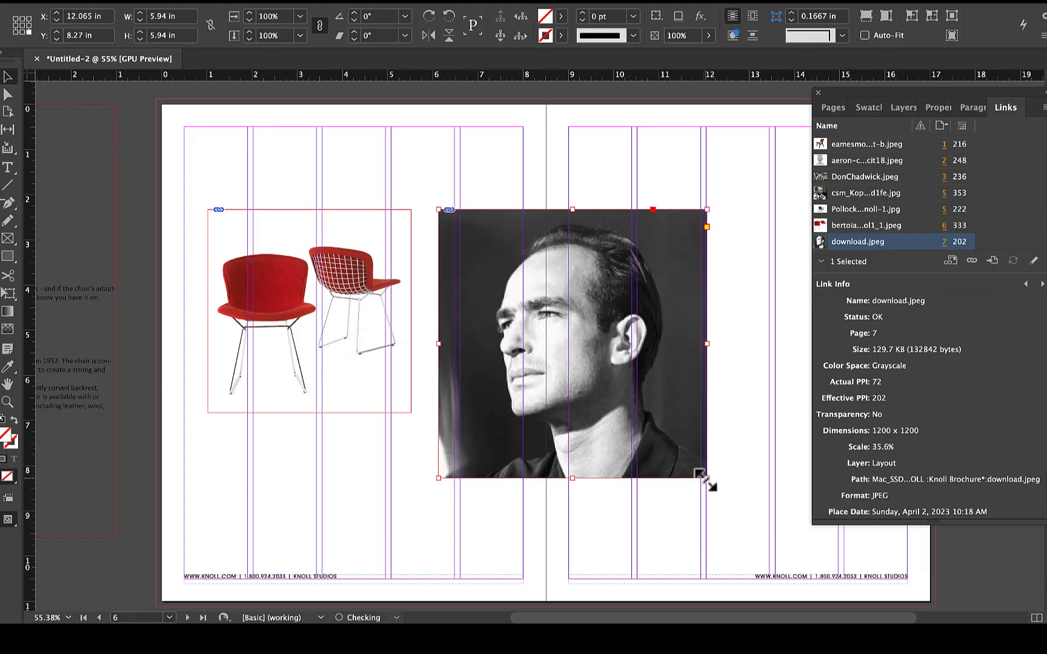
pyautogui.click(636, 545)
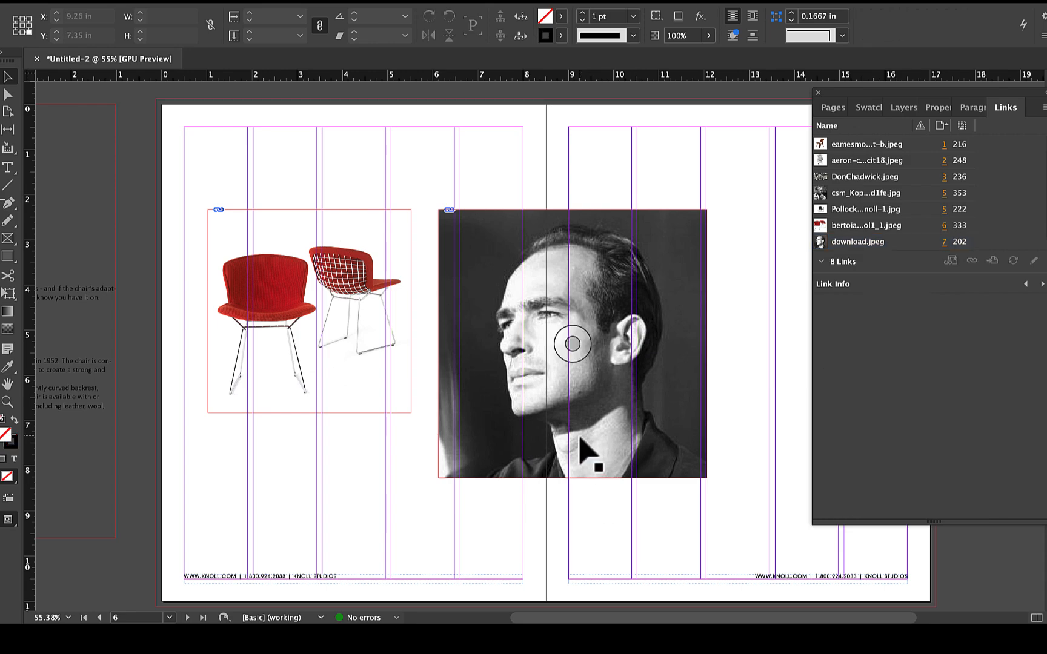
pyautogui.moveTo(591, 456); pyautogui.dragTo(668, 422)
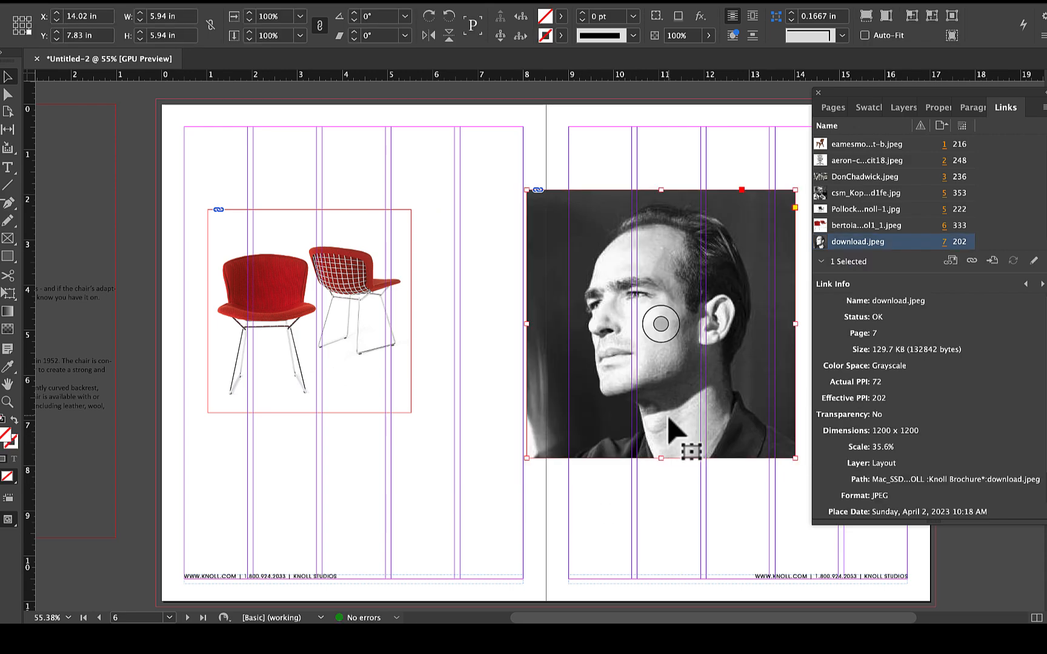
# - Enlarge the red Bertoia chairs image to about 7.19 in square and move it to the upper-left area of page 6
pyautogui.click(366, 378)
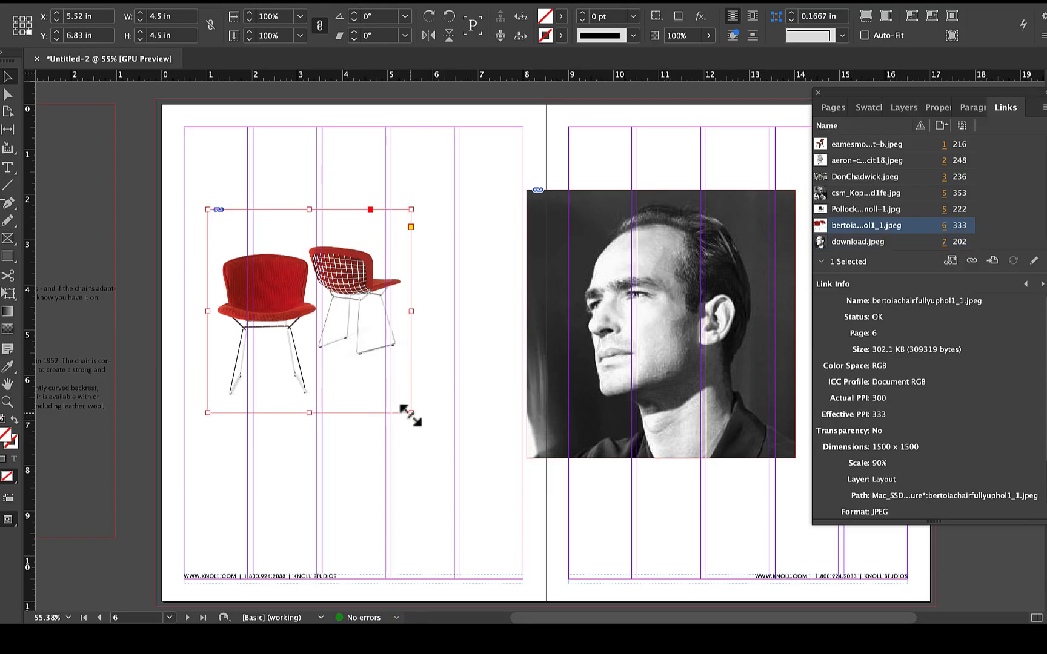
pyautogui.moveTo(411, 413); pyautogui.dragTo(433, 416)
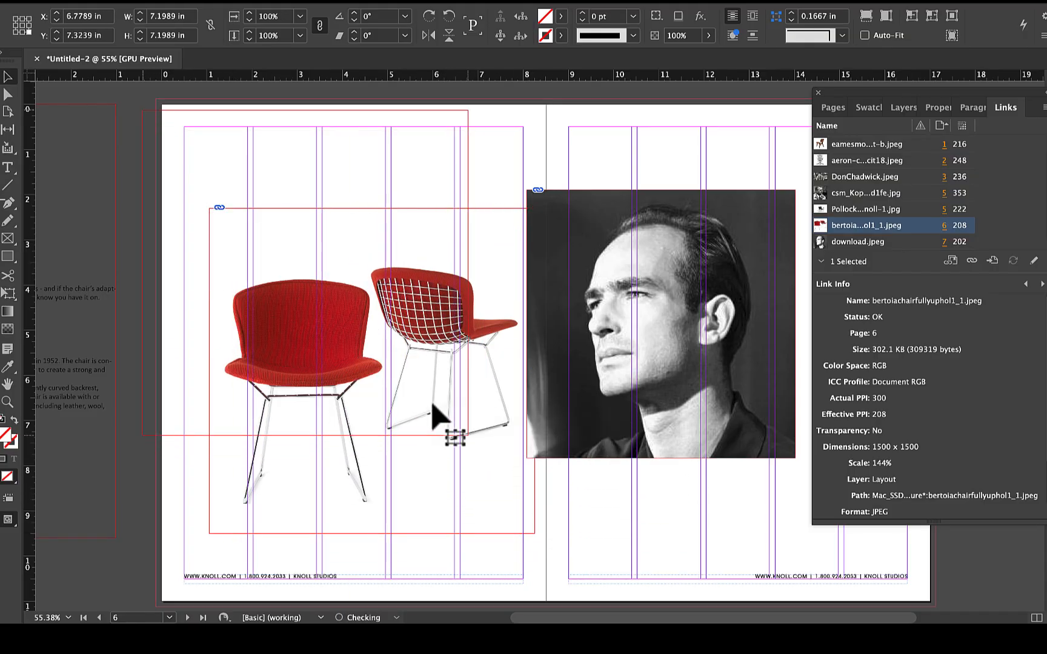
# - Sample the red of the Knoll logo on the cover with the Eyedropper and add it to the document swatches
pyautogui.scroll(-5, 556, 467)
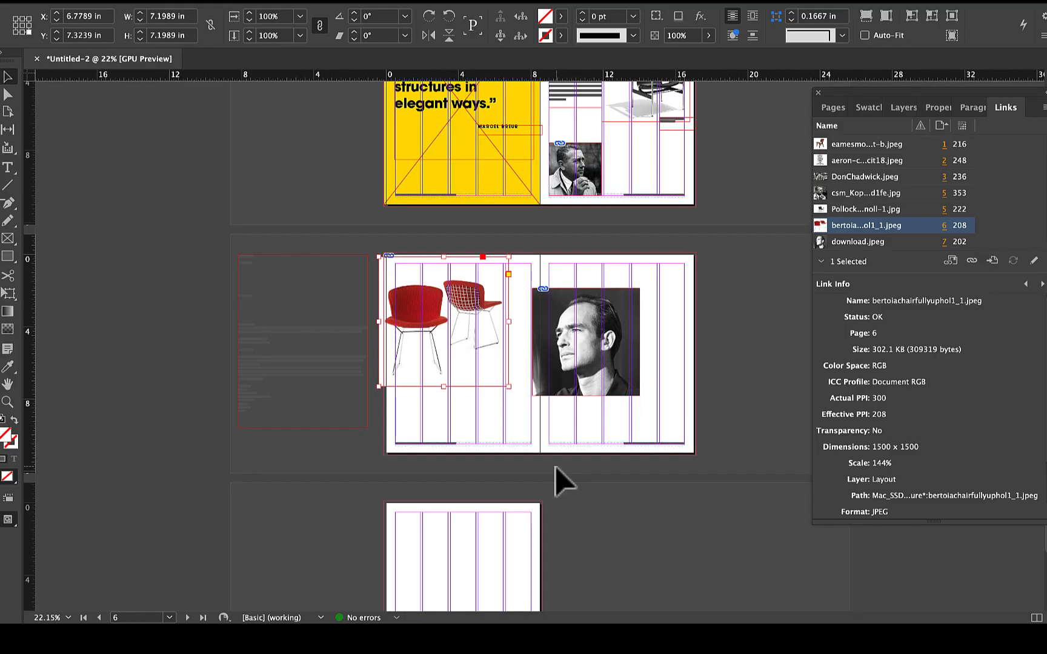
pyautogui.scroll(5, 555, 467)
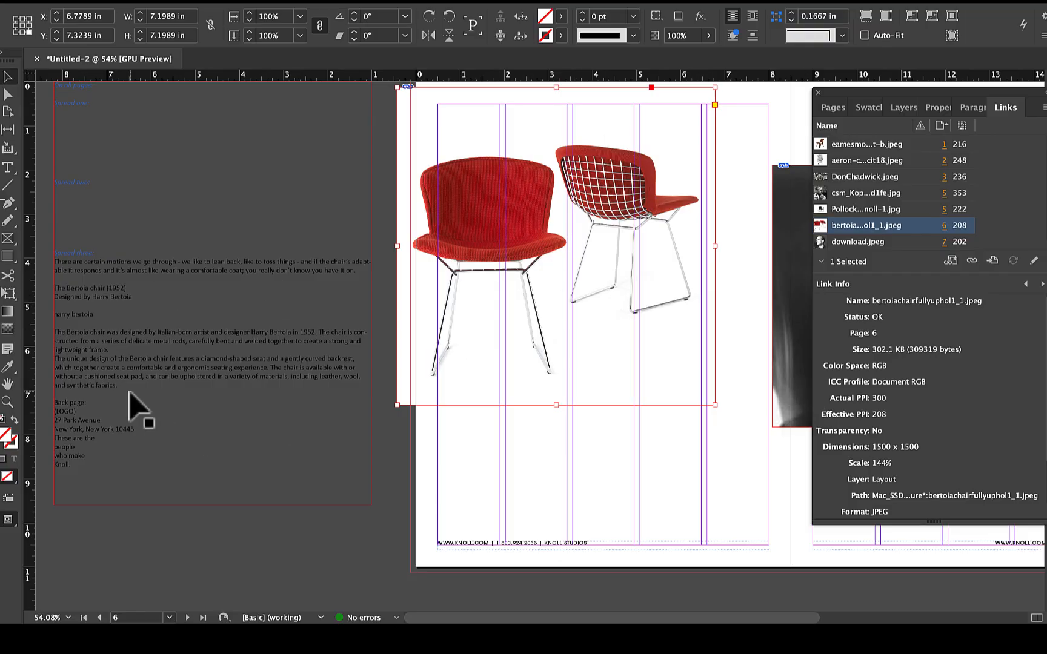
pyautogui.scroll(-6, 508, 468)
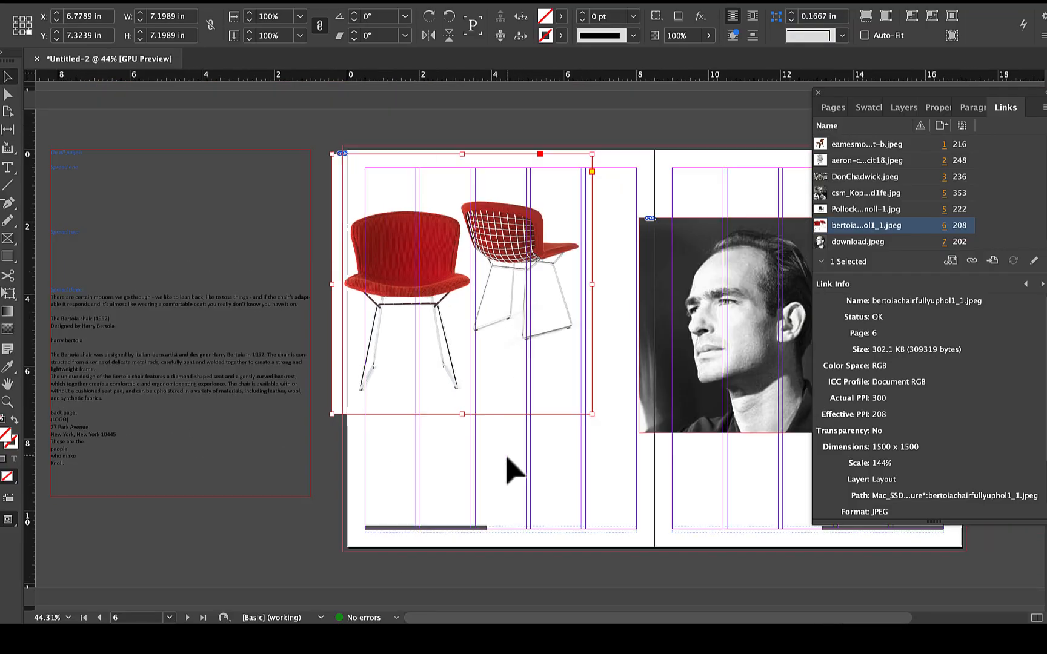
pyautogui.scroll(3, 507, 468)
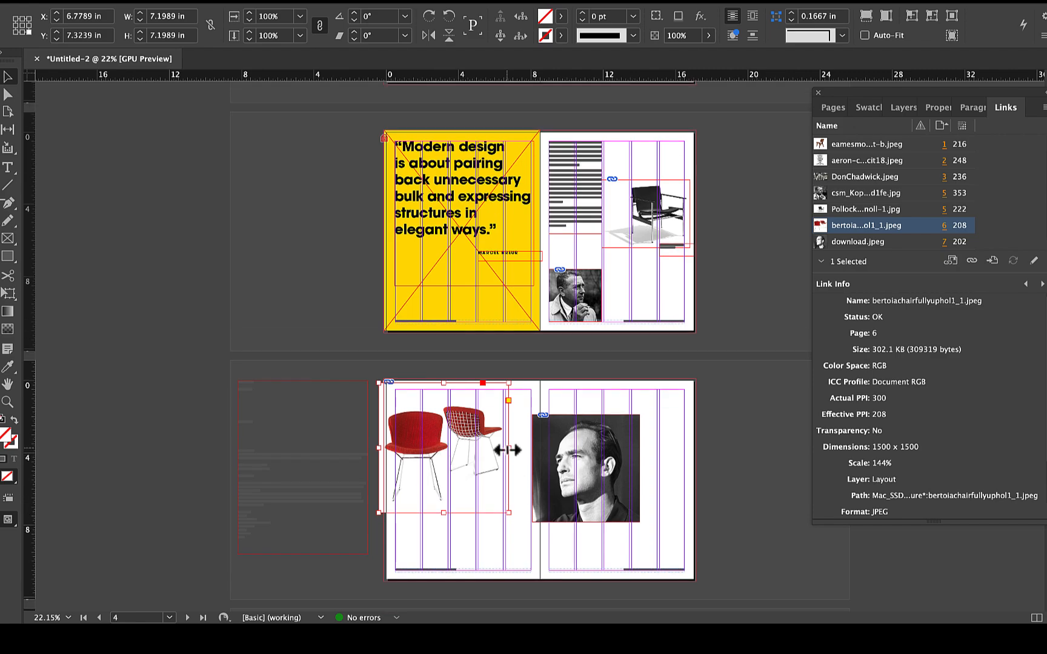
pyautogui.scroll(5, 507, 450)
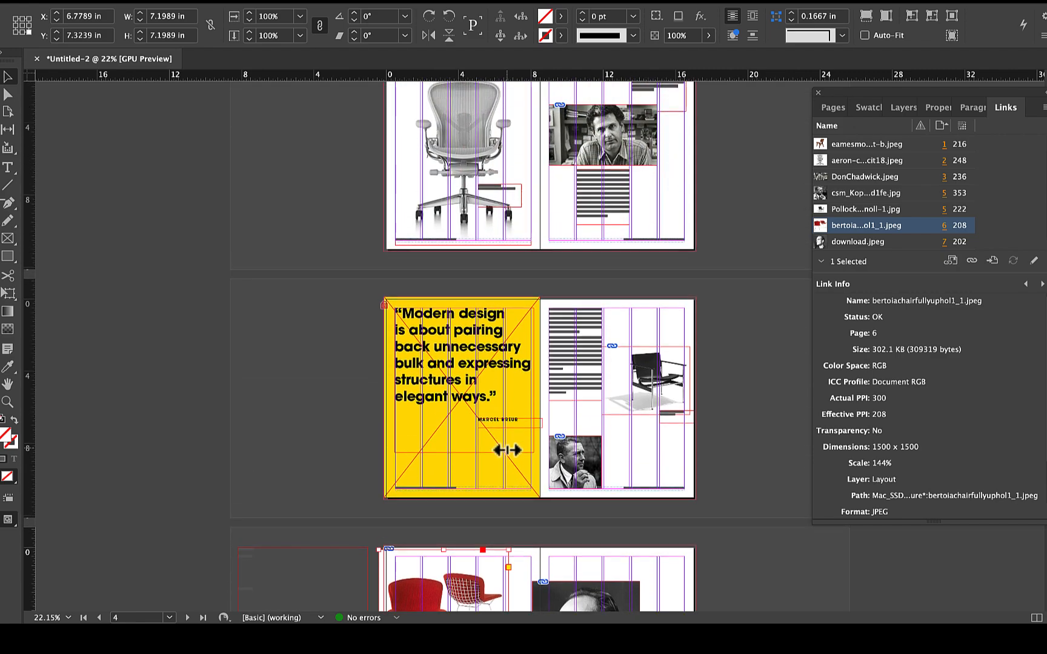
pyautogui.scroll(8, 507, 449)
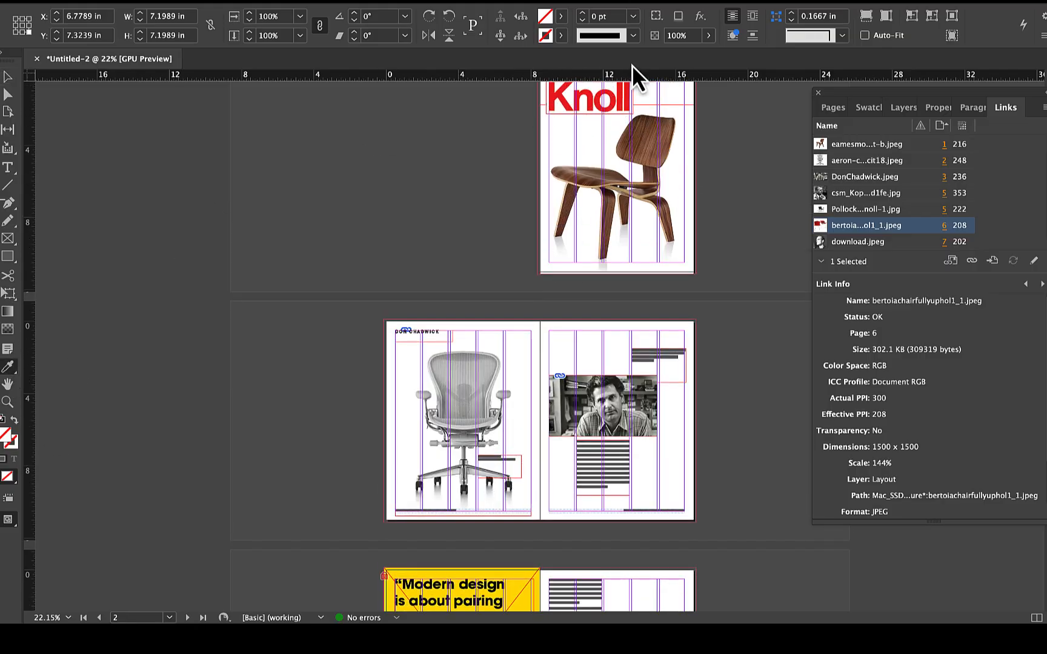
pyautogui.click(559, 98)
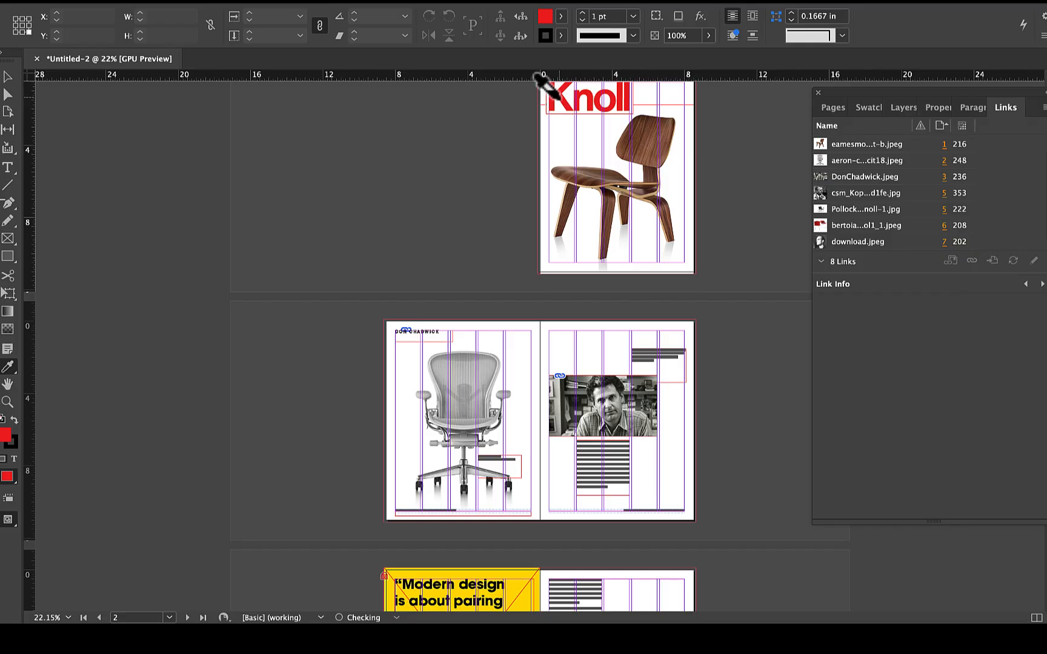
pyautogui.click(870, 107)
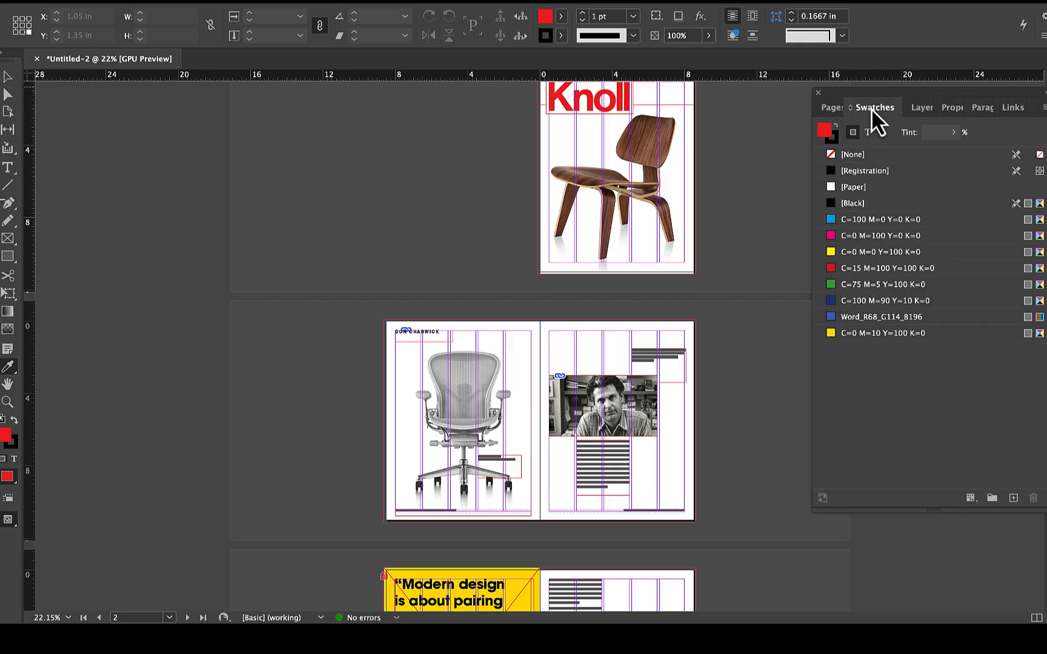
pyautogui.click(1042, 108)
pyautogui.click(965, 115)
pyautogui.click(665, 173)
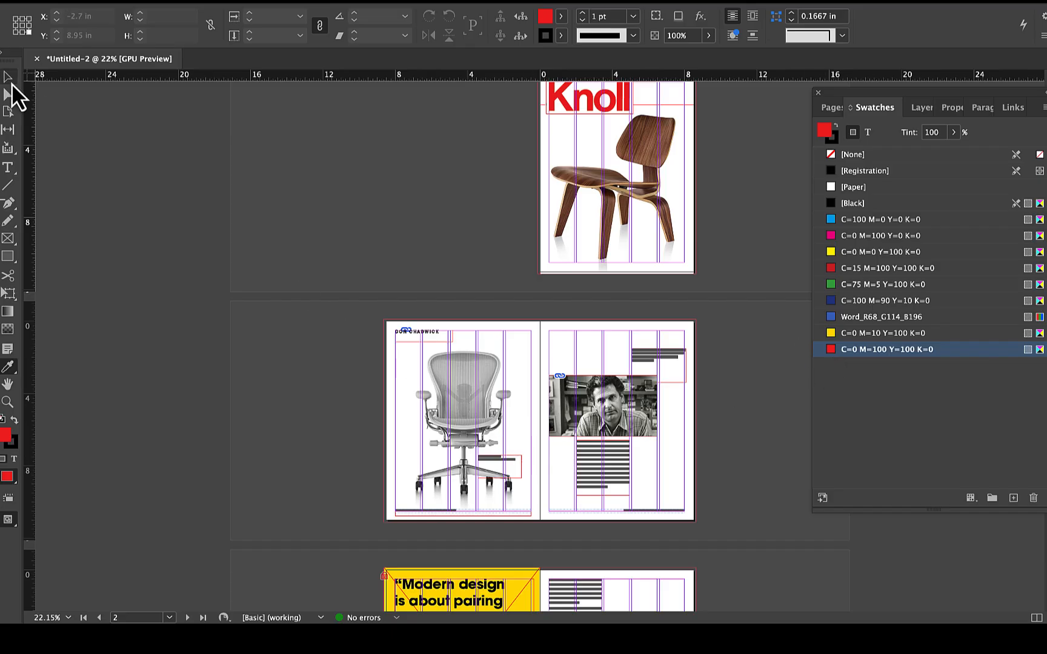
# - Review the earlier spreads against the Bertoia spread and check the link information of the red chairs image
pyautogui.scroll(-6, 444, 432)
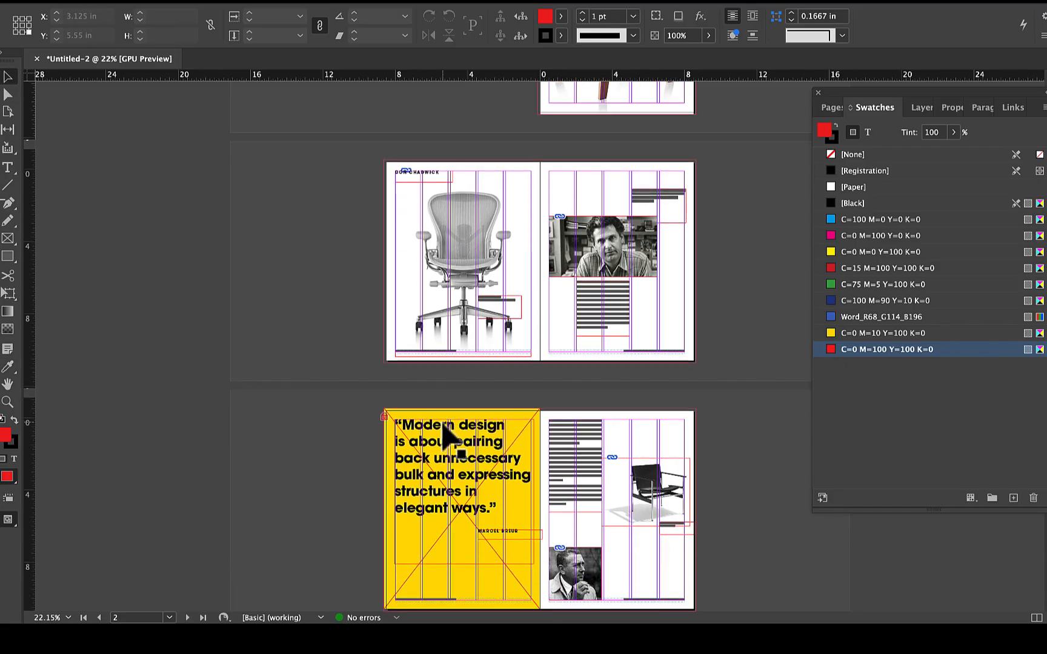
pyautogui.scroll(-7, 444, 433)
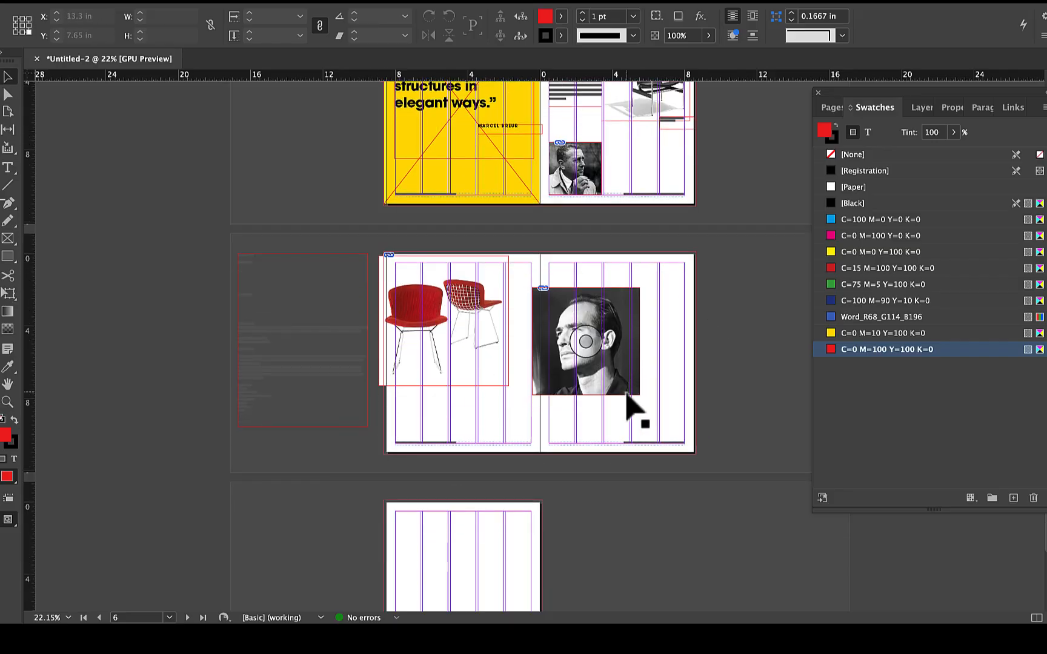
pyautogui.scroll(2, 630, 412)
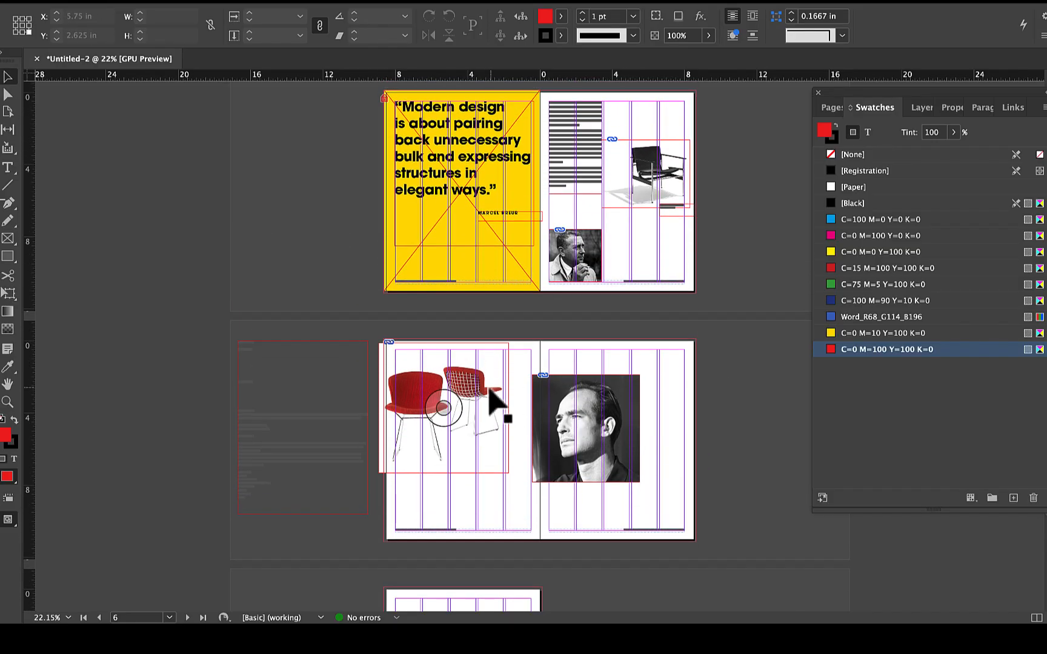
pyautogui.click(490, 400)
pyautogui.press('super+shift+d')
pyautogui.scroll(4, 649, 400)
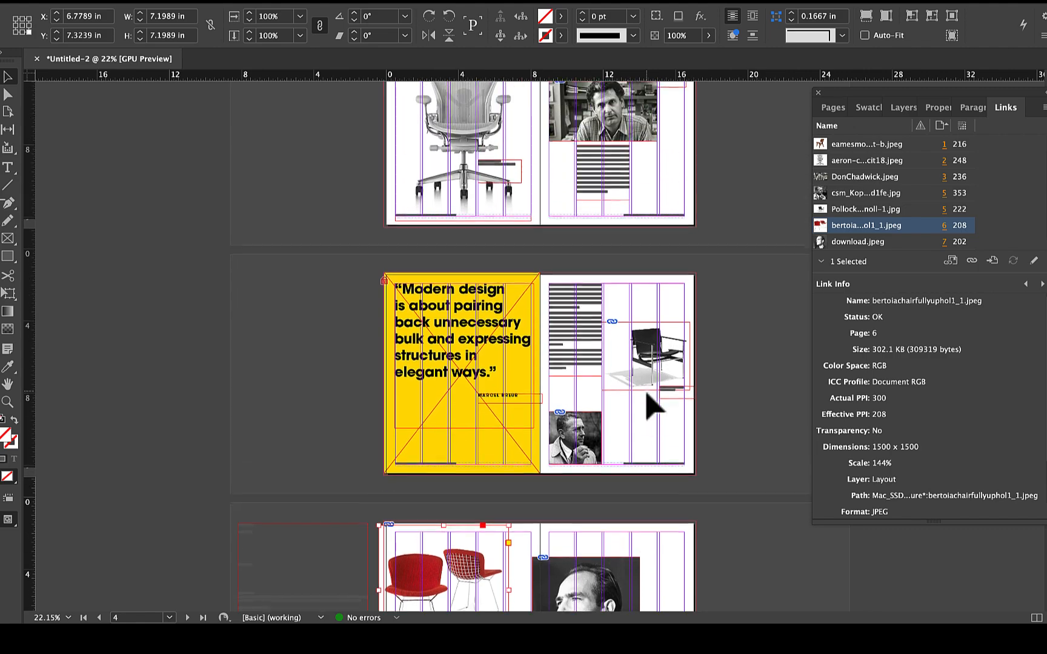
pyautogui.scroll(2, 651, 407)
pyautogui.scroll(-8, 652, 407)
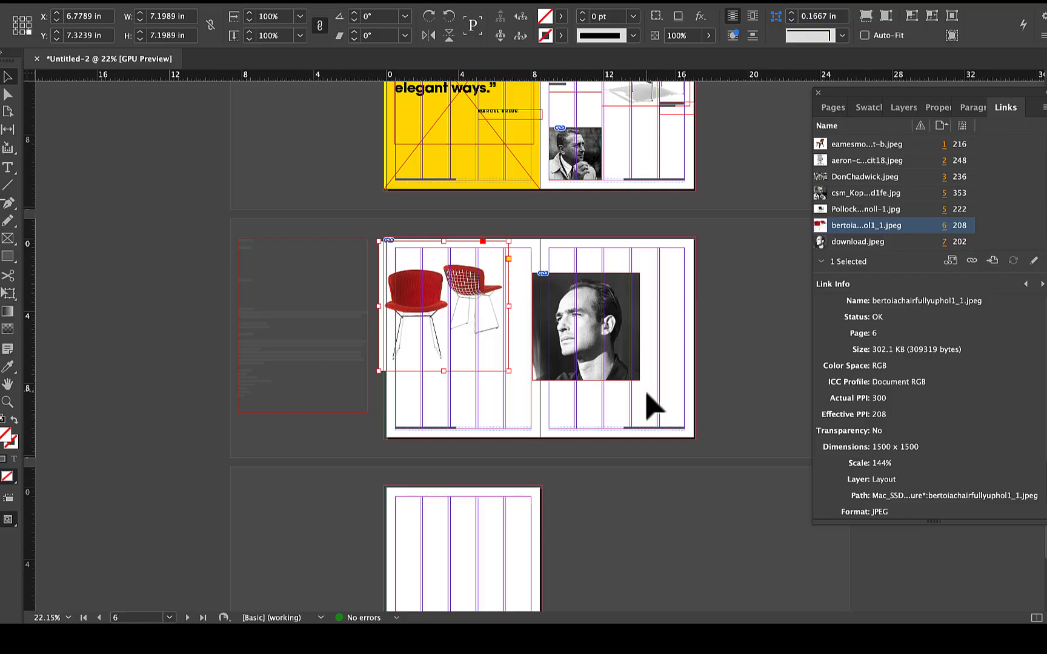
# - Set the number of columns on the back page, page 8, to 3
pyautogui.scroll(-2, 651, 407)
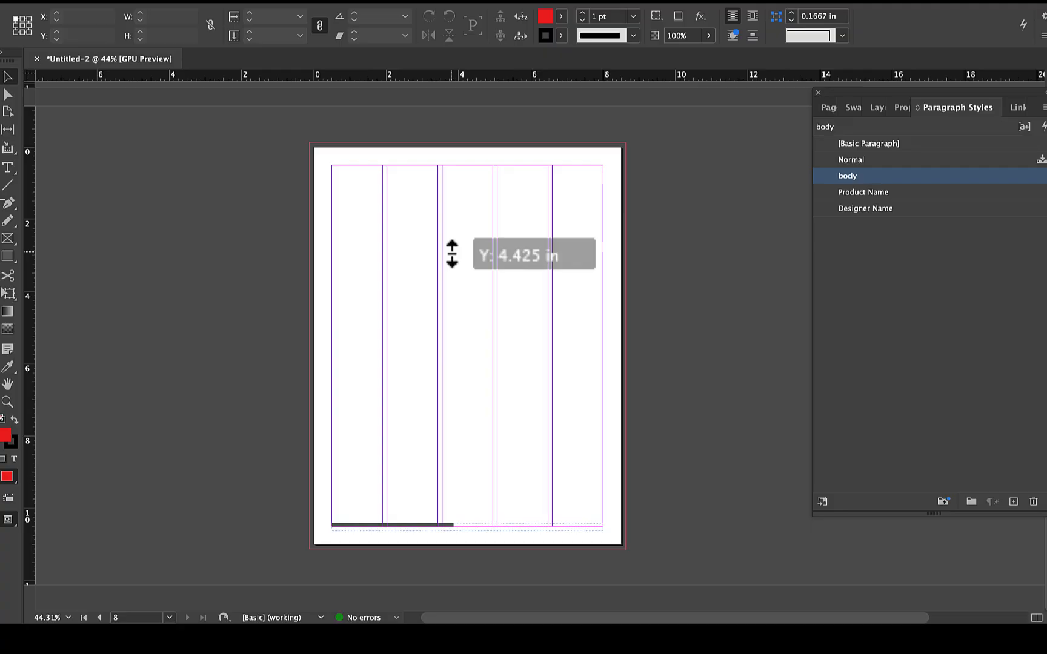
pyautogui.moveTo(452, 254); pyautogui.dragTo(451, 251)
pyautogui.click(165, 1)
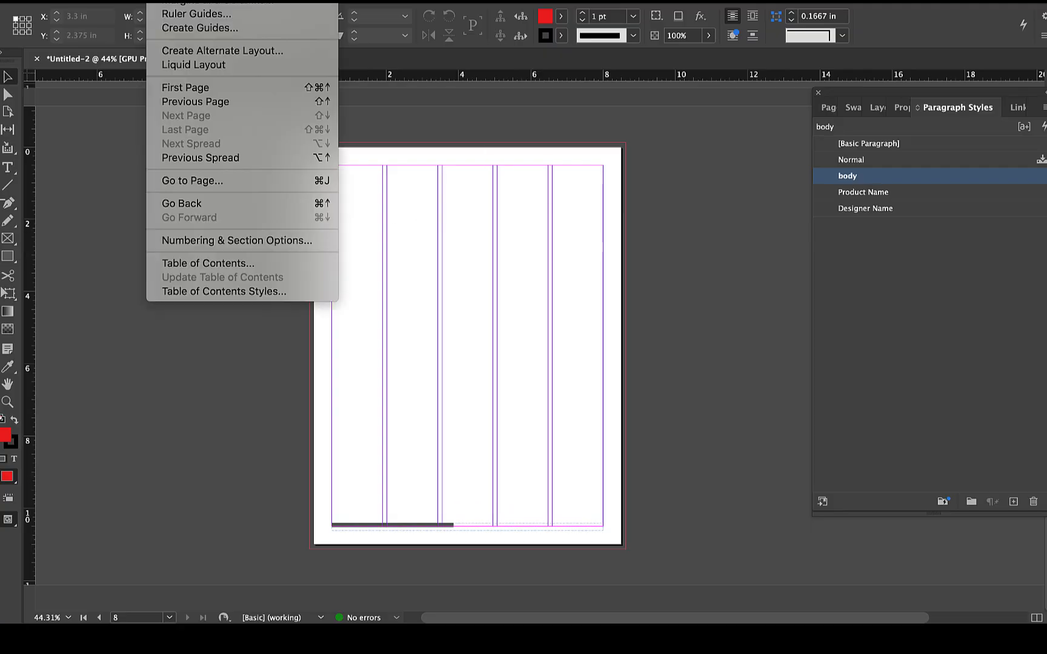
pyautogui.click(182, 3)
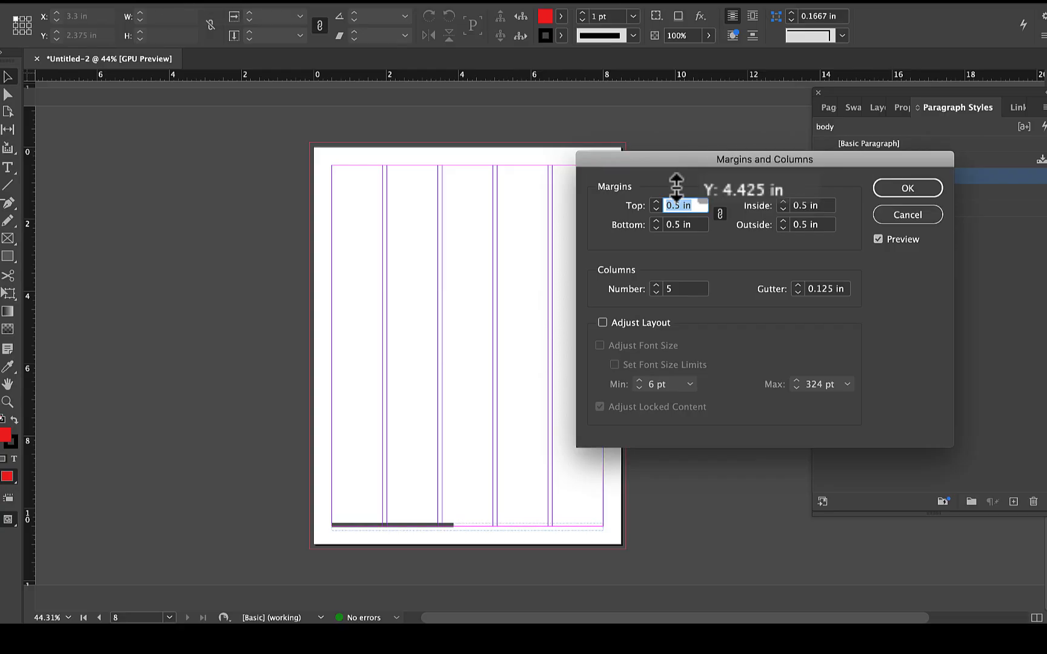
pyautogui.click(656, 292)
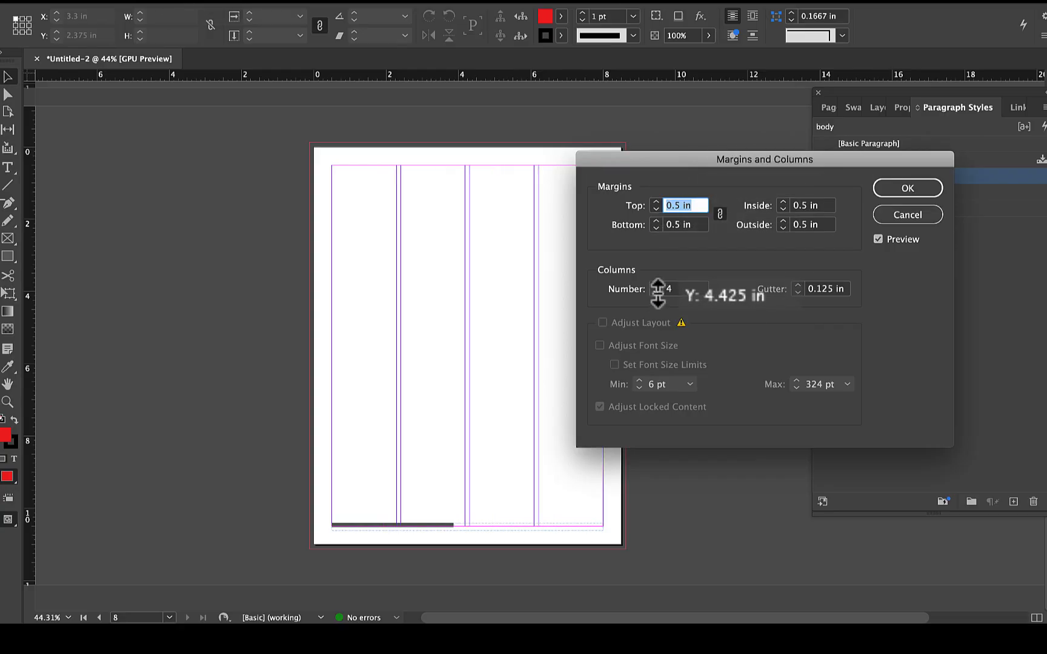
pyautogui.click(656, 293)
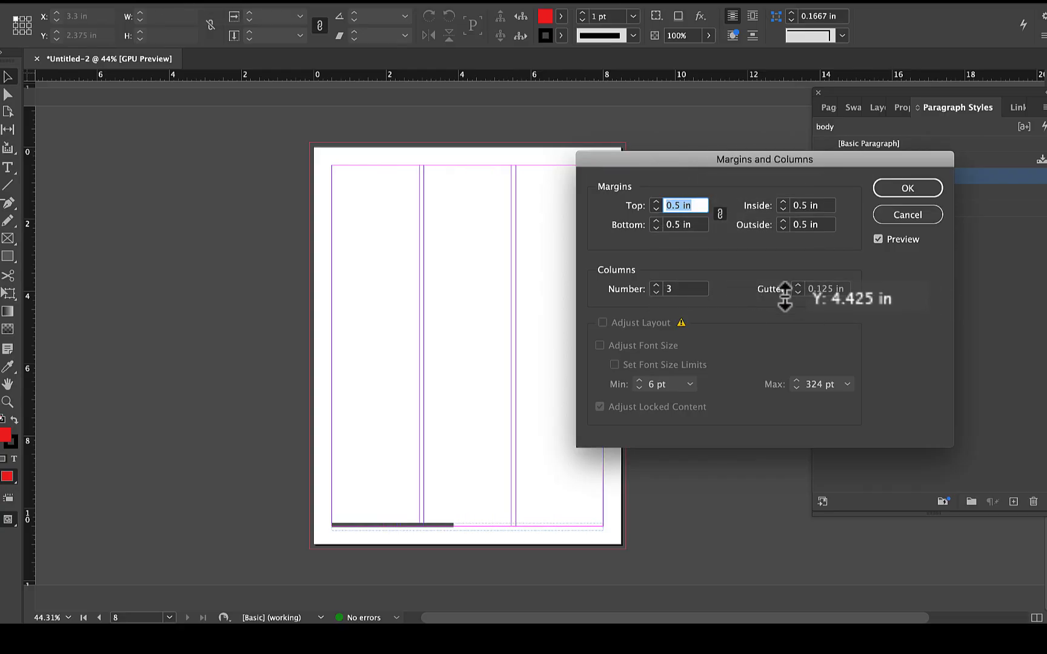
pyautogui.click(906, 188)
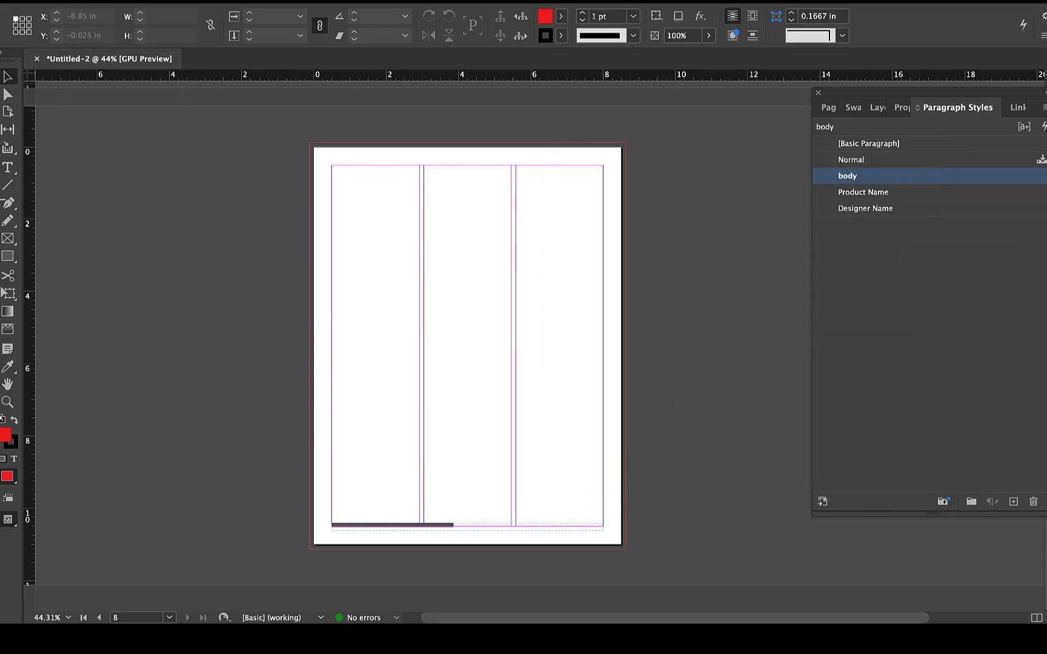
# - Place the red Knoll logo, about 2.42 × 0.97 in, at page 8's upper-left margin corner, near X 0.42 in, Y 0.40 in
pyautogui.click(95, 1)
pyautogui.click(115, 157)
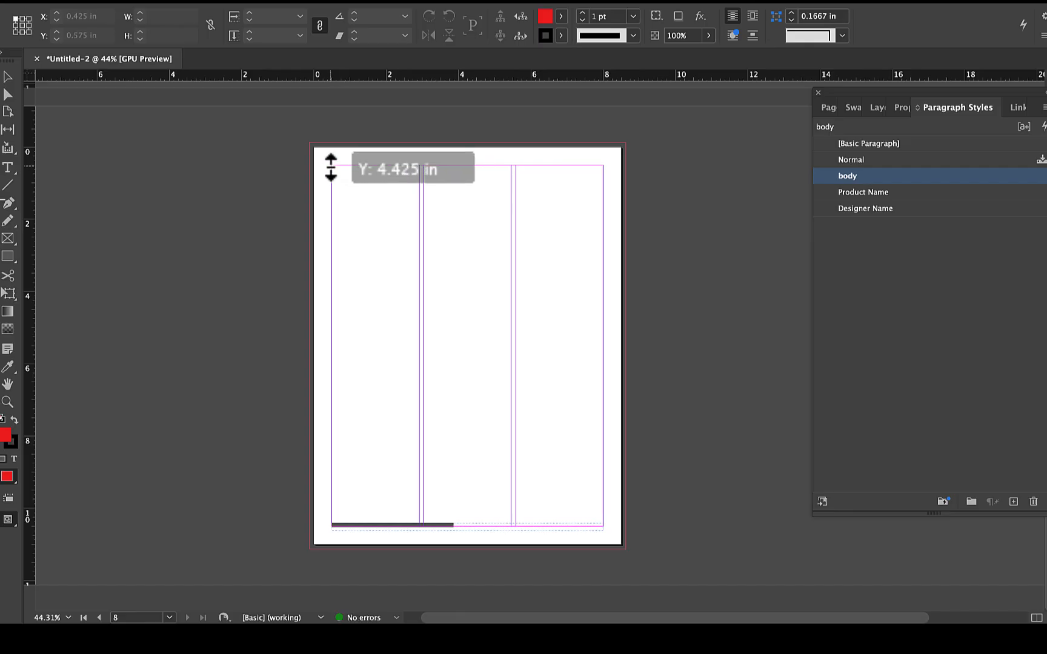
pyautogui.scroll(3, 332, 168)
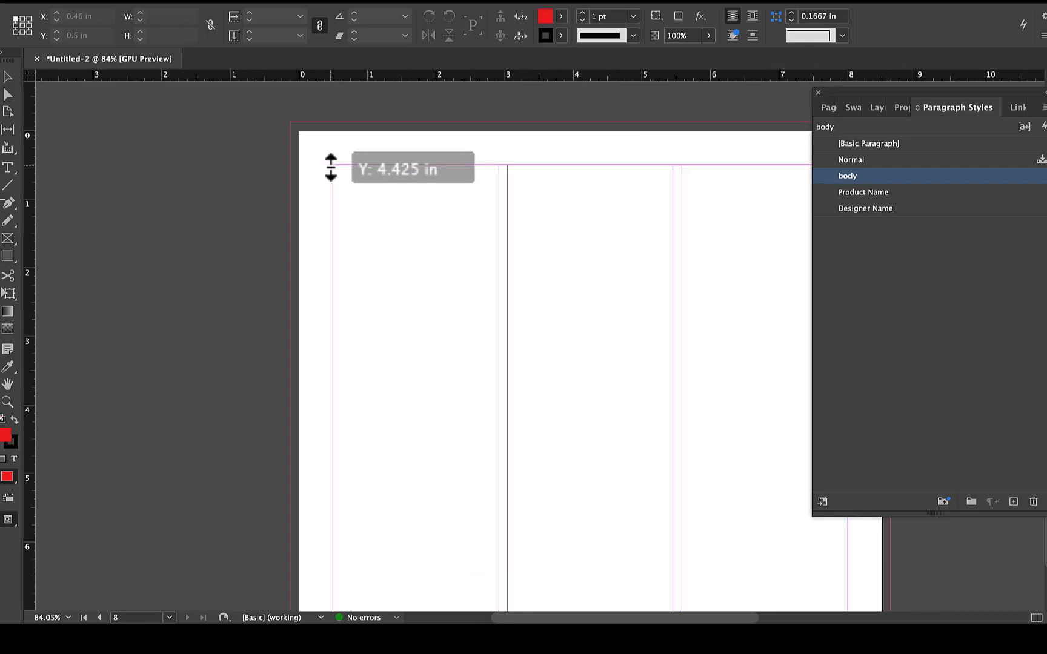
pyautogui.click(335, 166)
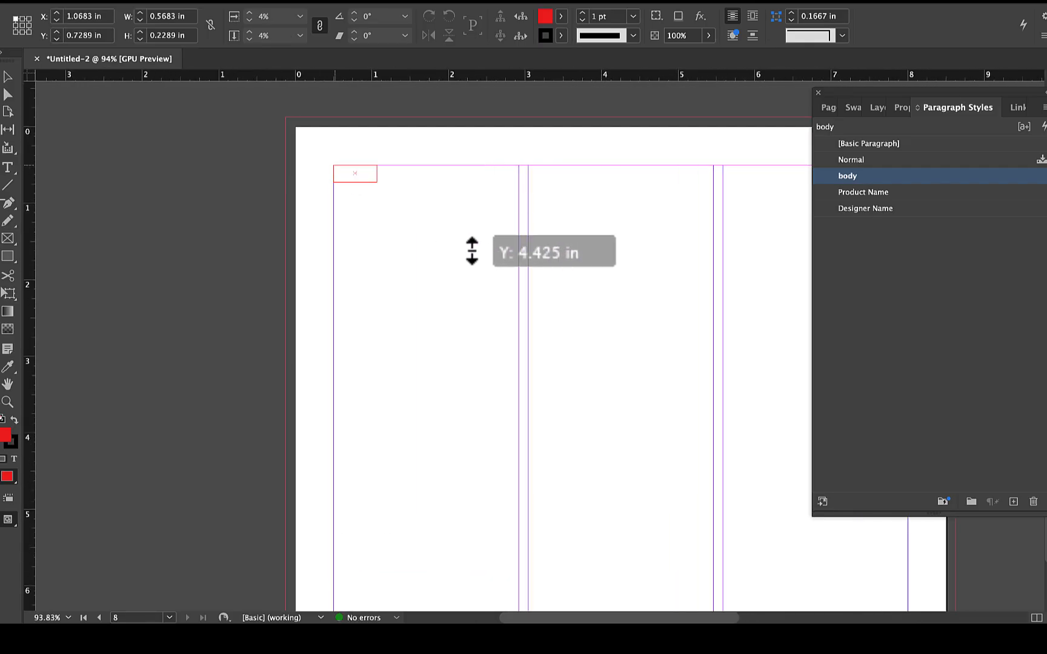
pyautogui.moveTo(454, 233); pyautogui.dragTo(448, 229)
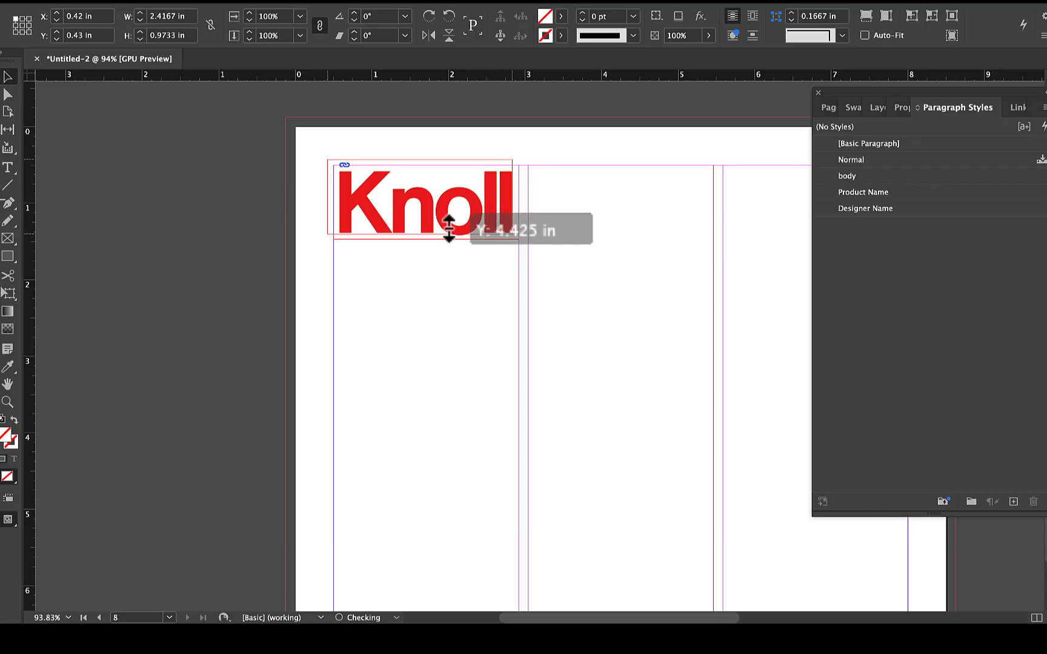
pyautogui.press('Up')
pyautogui.press('Up')
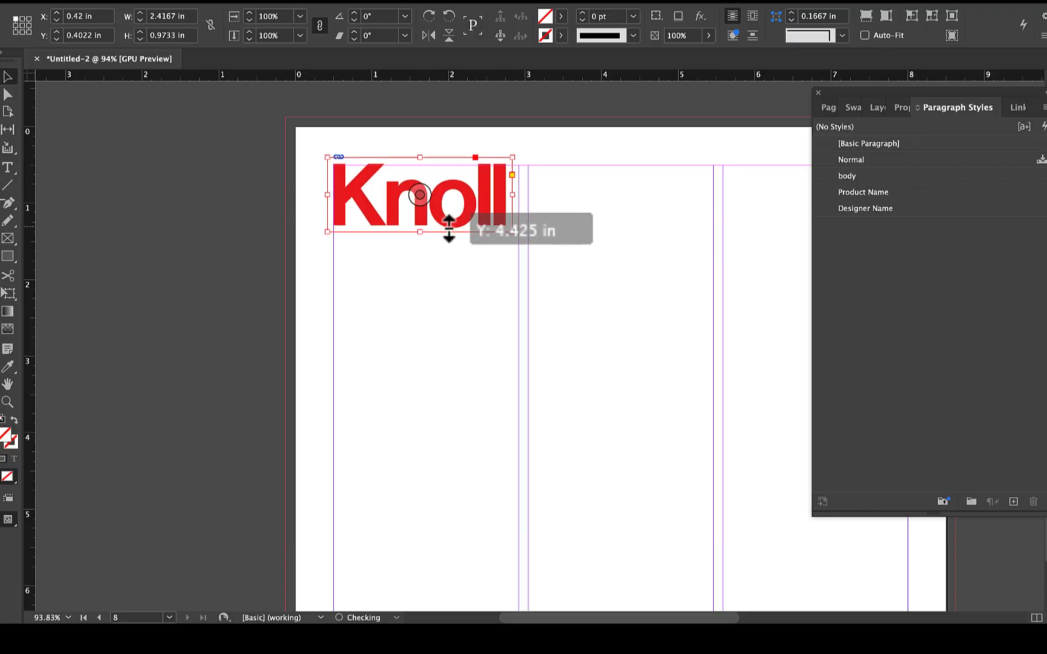
# - Nudge the Knoll logo down to Y 0.4161 in and enlarge it to about 2.59 × 1.04 in so the lettering fills the first column
pyautogui.press('Down')
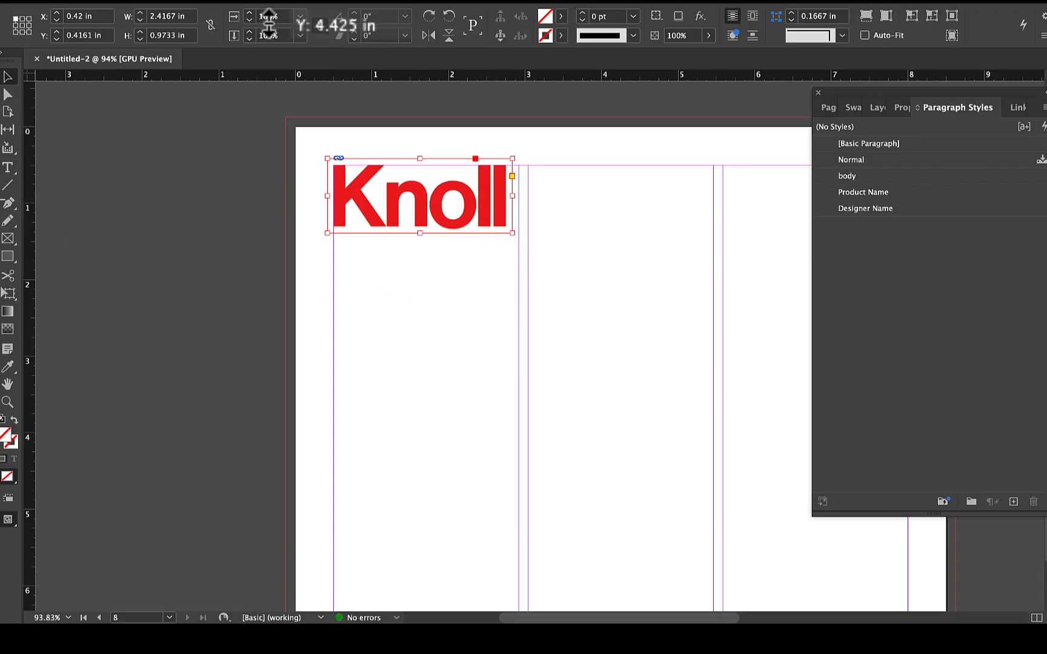
pyautogui.press('super+period')
pyautogui.press('super+period')
pyautogui.press('super+period')
pyautogui.press('super+period')
pyautogui.press('super+period')
pyautogui.press('super+period')
pyautogui.press('super+period')
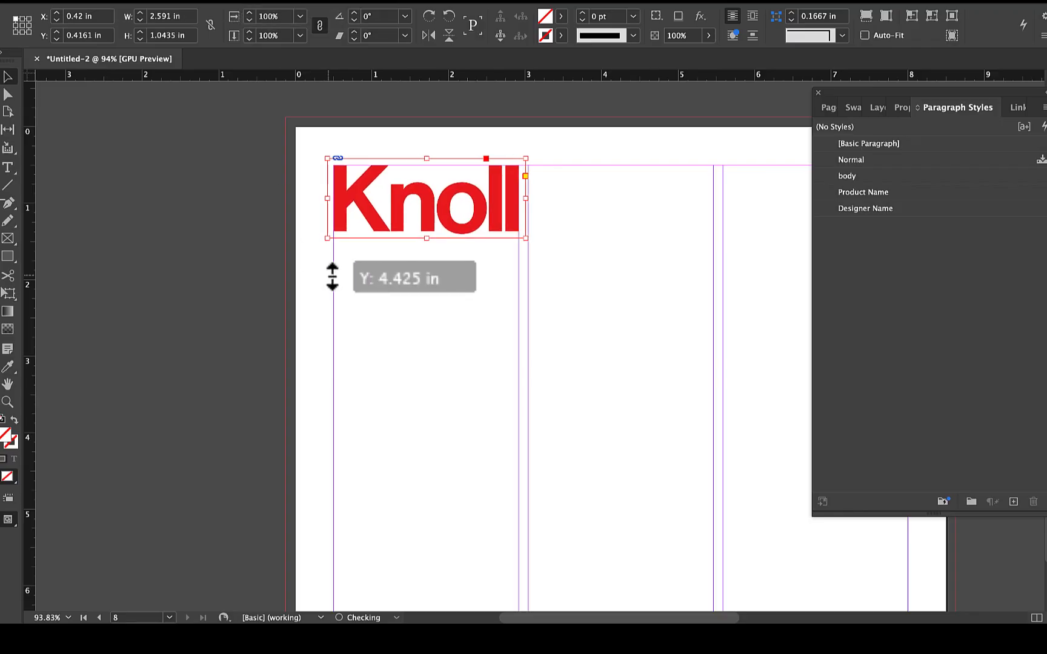
pyautogui.click(58, 133)
# - Create a text frame across the first column directly below the logo and paste the company's address into it
pyautogui.scroll(-6, 147, 240)
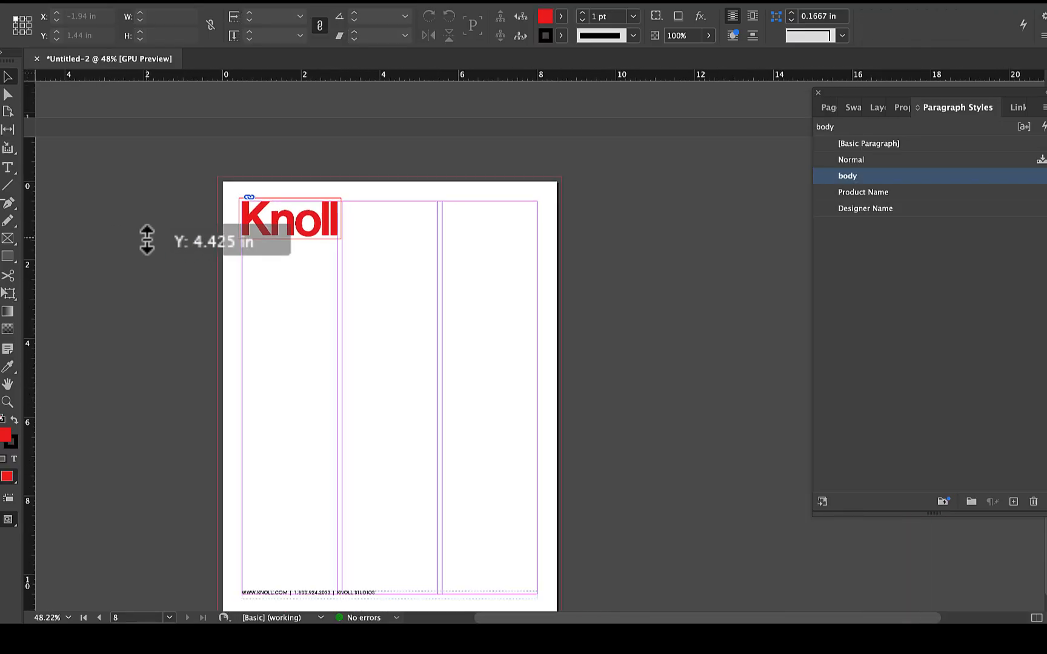
pyautogui.click(7, 168)
pyautogui.moveTo(243, 240); pyautogui.dragTo(340, 274)
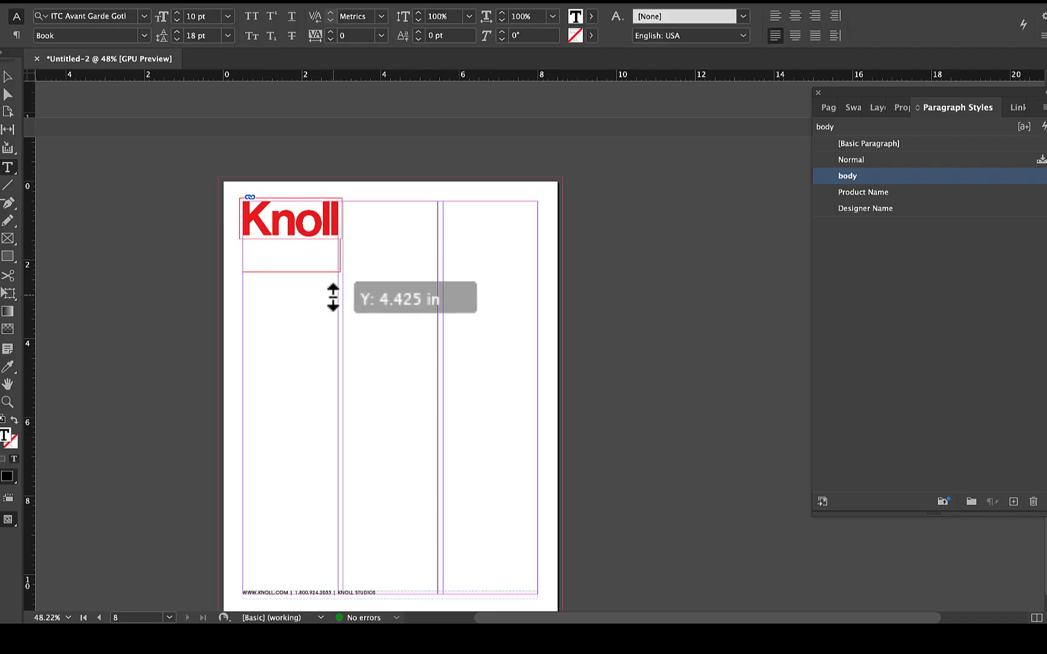
pyautogui.hotkey('ctrl', 'v')
pyautogui.hotkey('ctrl', 'a')
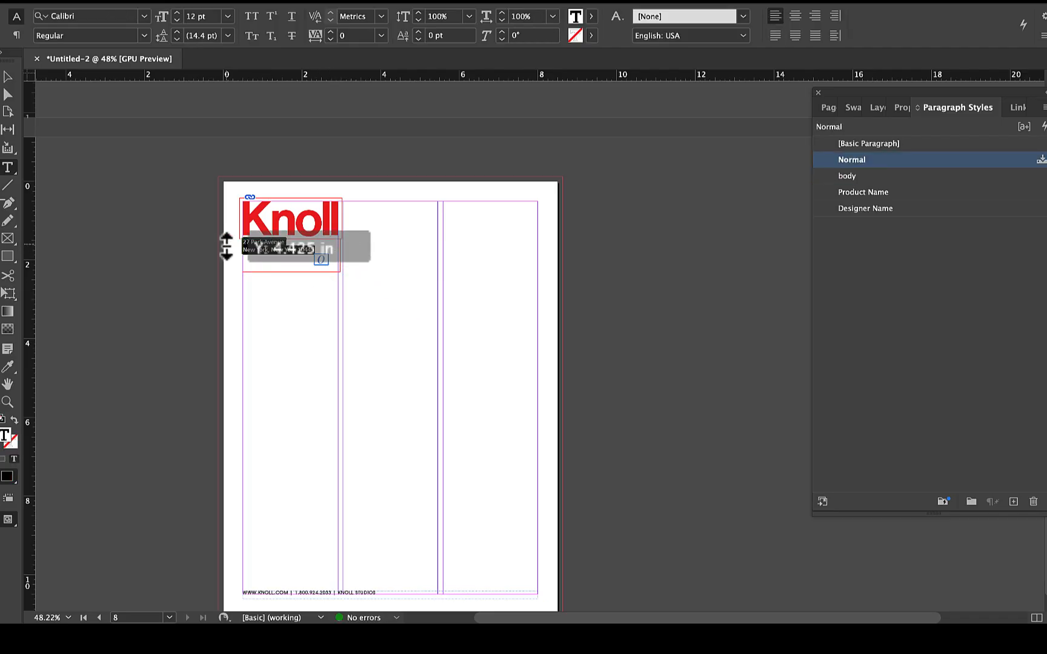
# - Apply the body paragraph style to the address text and align it left
pyautogui.click(848, 175)
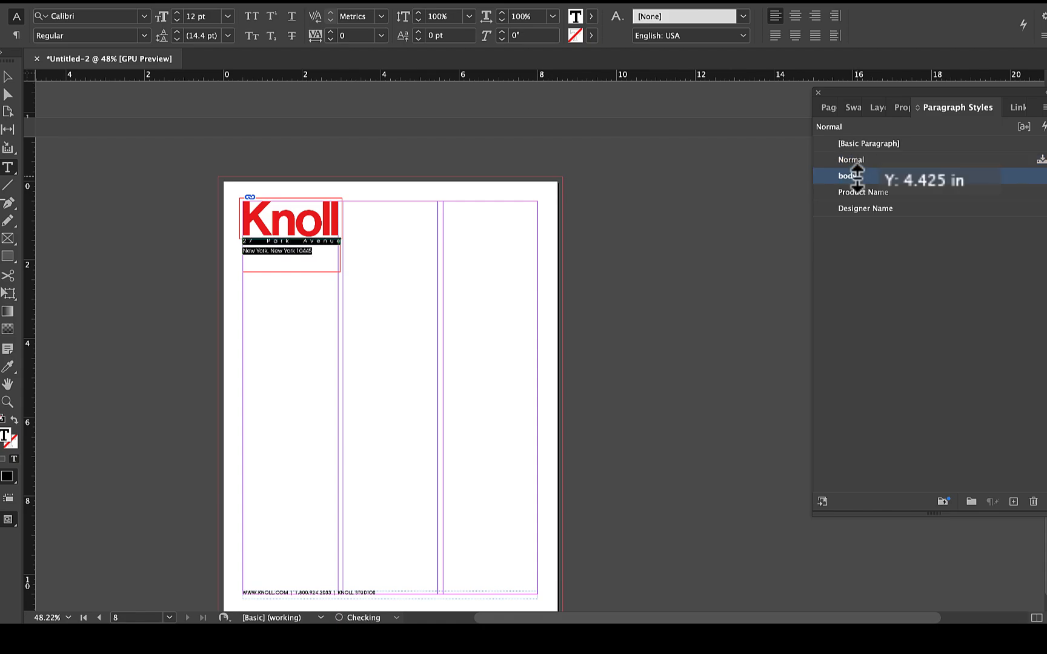
pyautogui.scroll(5, 299, 299)
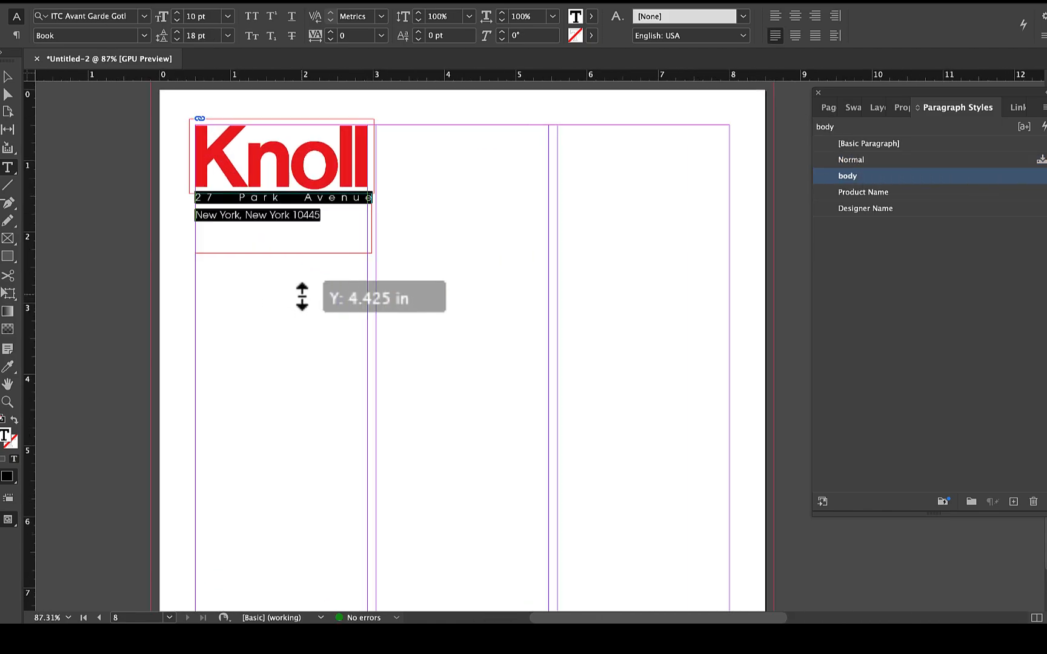
pyautogui.click(774, 15)
pyautogui.hscroll(-4, 241, 253)
pyautogui.scroll(1, 241, 253)
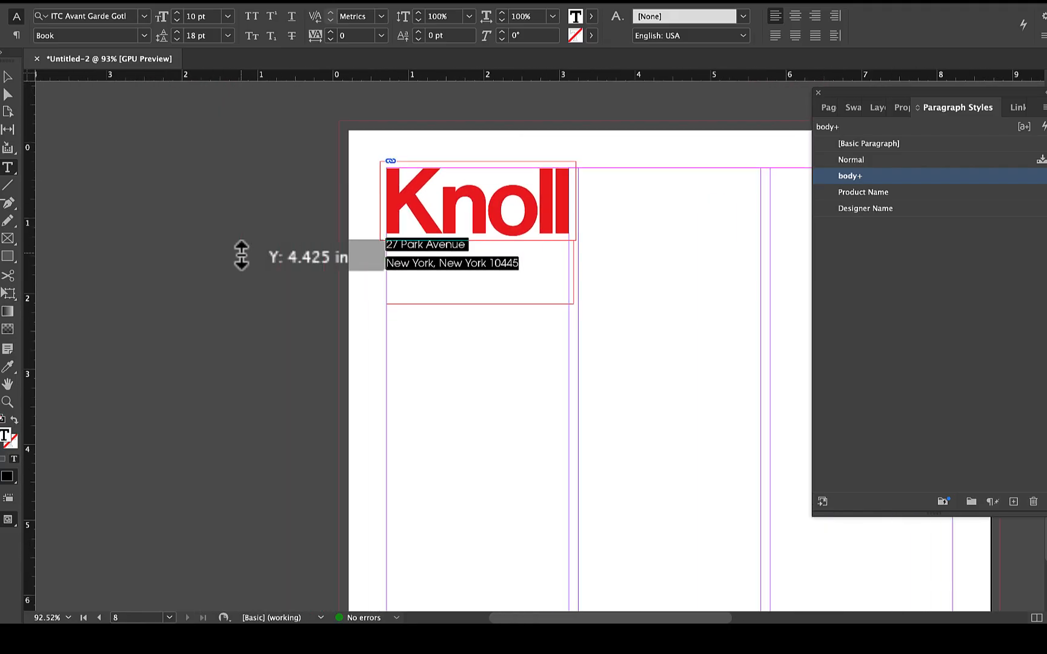
pyautogui.click(7, 79)
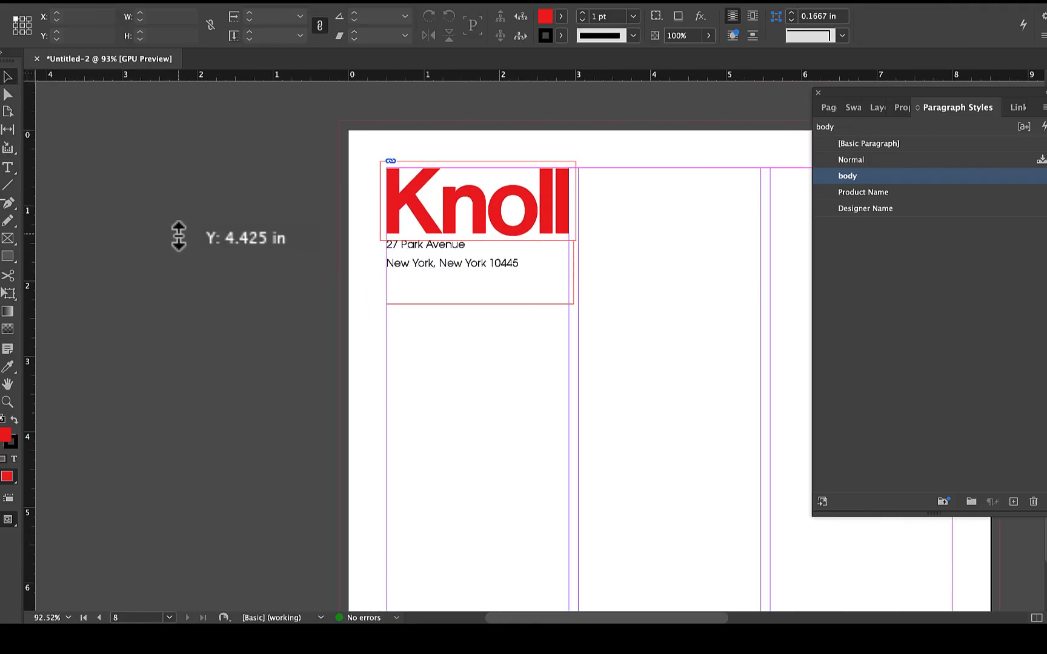
# - Move the address frame down to Y 1.52 in in preview mode and set the text's leading to 14 pt
pyautogui.press('w')
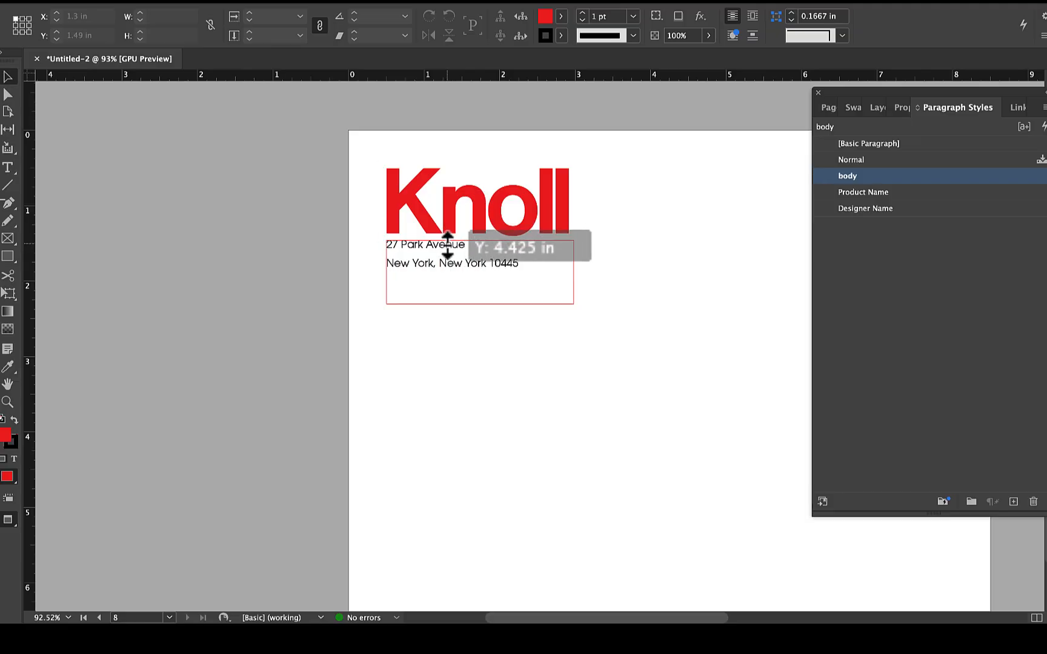
pyautogui.moveTo(447, 245); pyautogui.dragTo(447, 256)
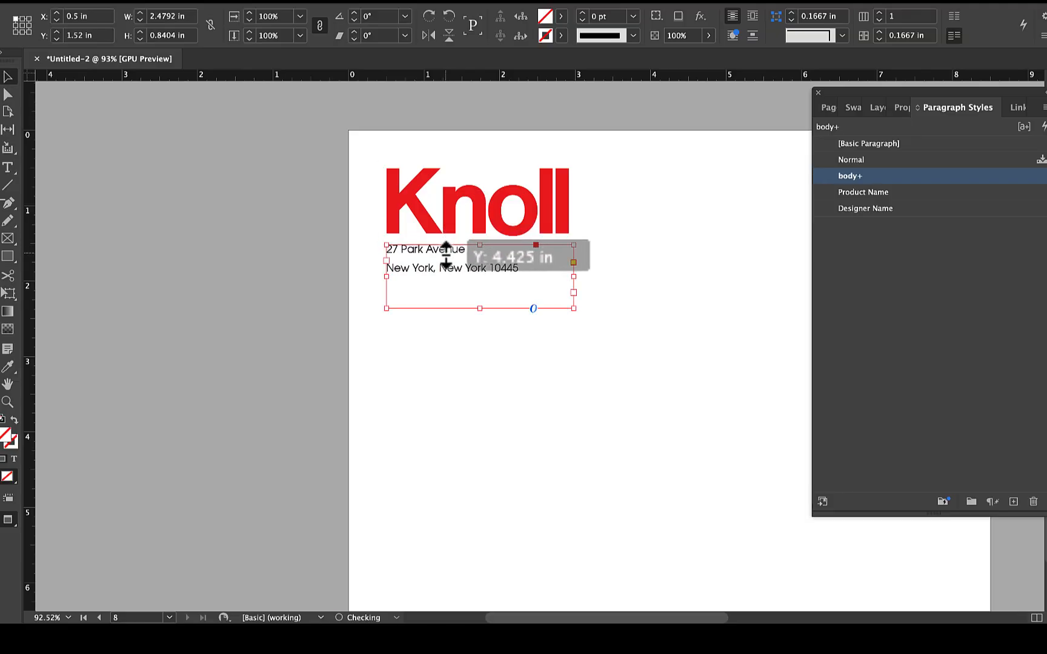
pyautogui.doubleClick(445, 256)
pyautogui.moveTo(531, 275); pyautogui.dragTo(367, 252)
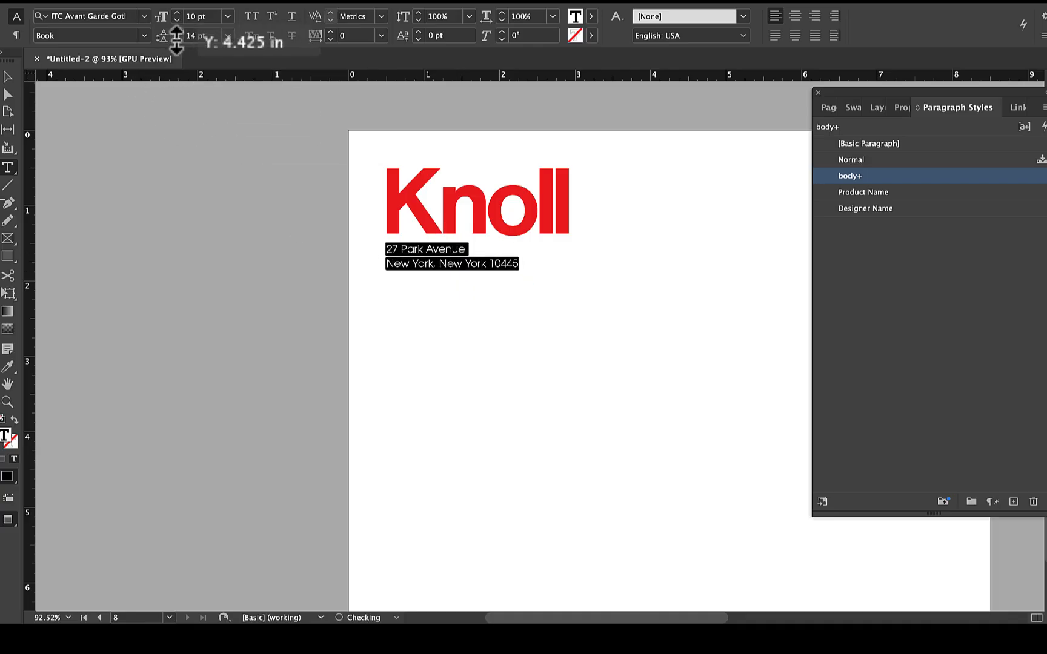
pyautogui.click(7, 77)
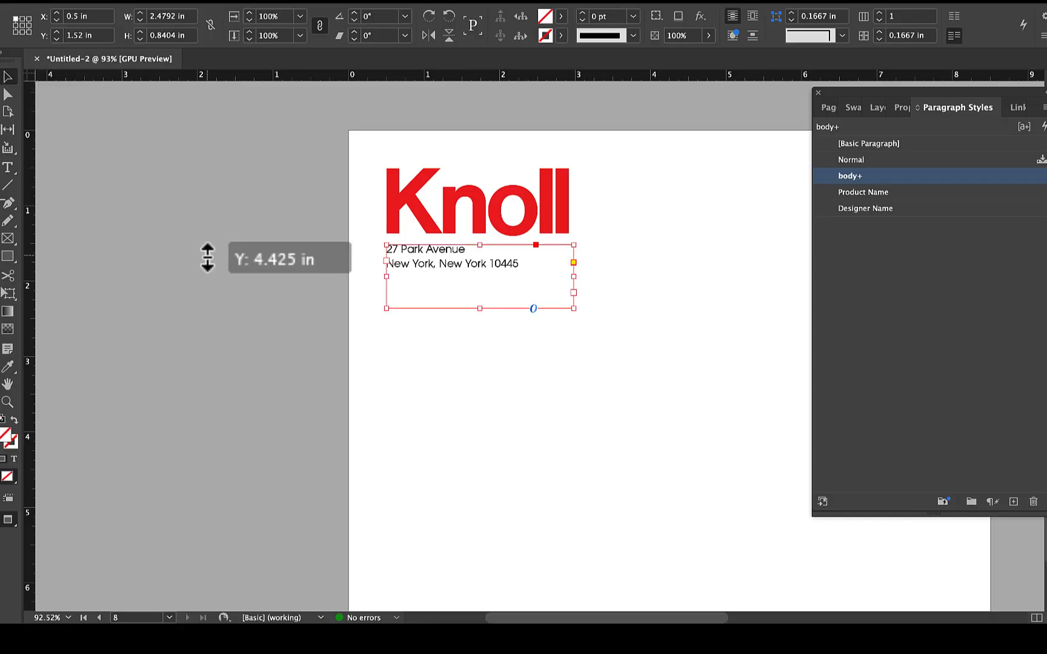
# - Shorten the address frame to a height of 0.52 in and return to the normal view with guides
pyautogui.scroll(-2, 207, 258)
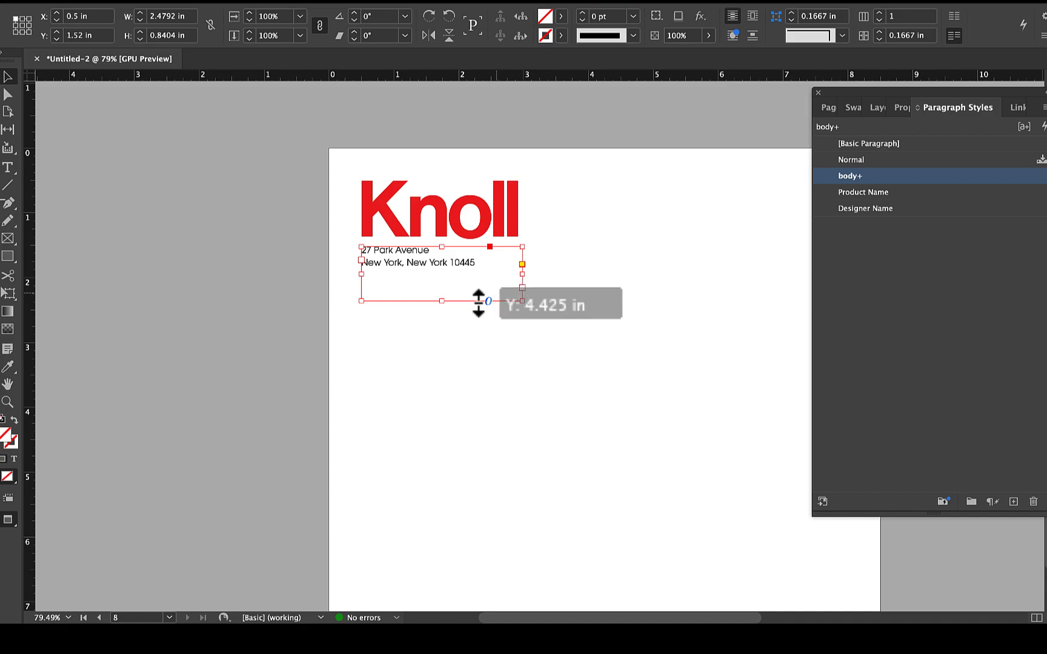
pyautogui.moveTo(440, 302); pyautogui.dragTo(440, 282)
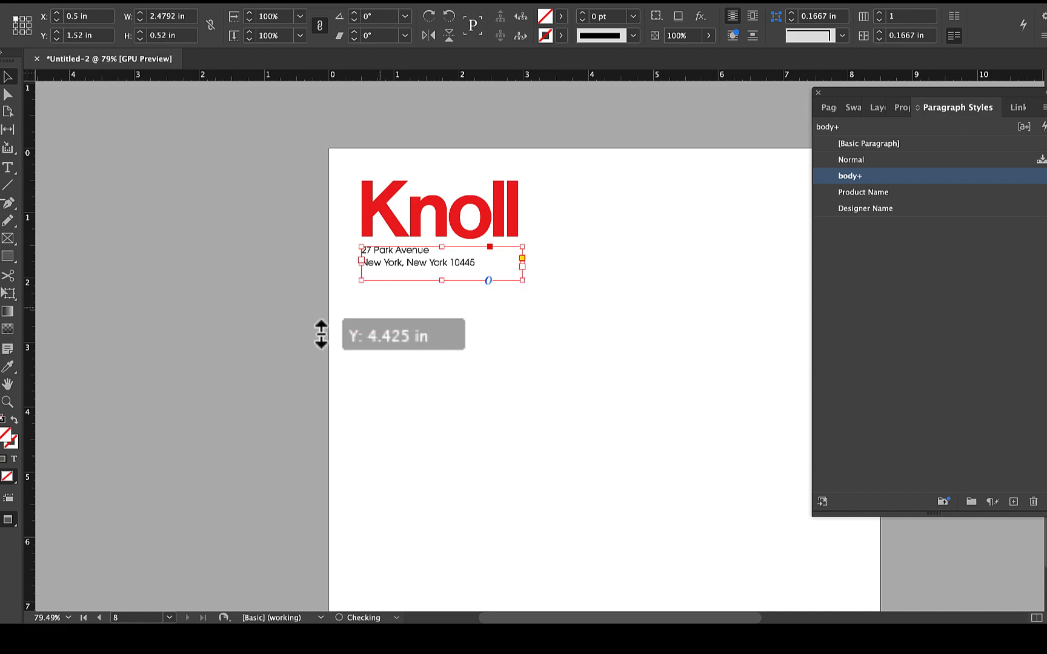
pyautogui.click(270, 340)
pyautogui.press('w')
# - Add horizontal ruler guides at Y 3.98 in and at Y 10.26 in, just above the footer text
pyautogui.scroll(-2, 664, 462)
pyautogui.scroll(-5, 664, 462)
pyautogui.hscroll(2, 664, 462)
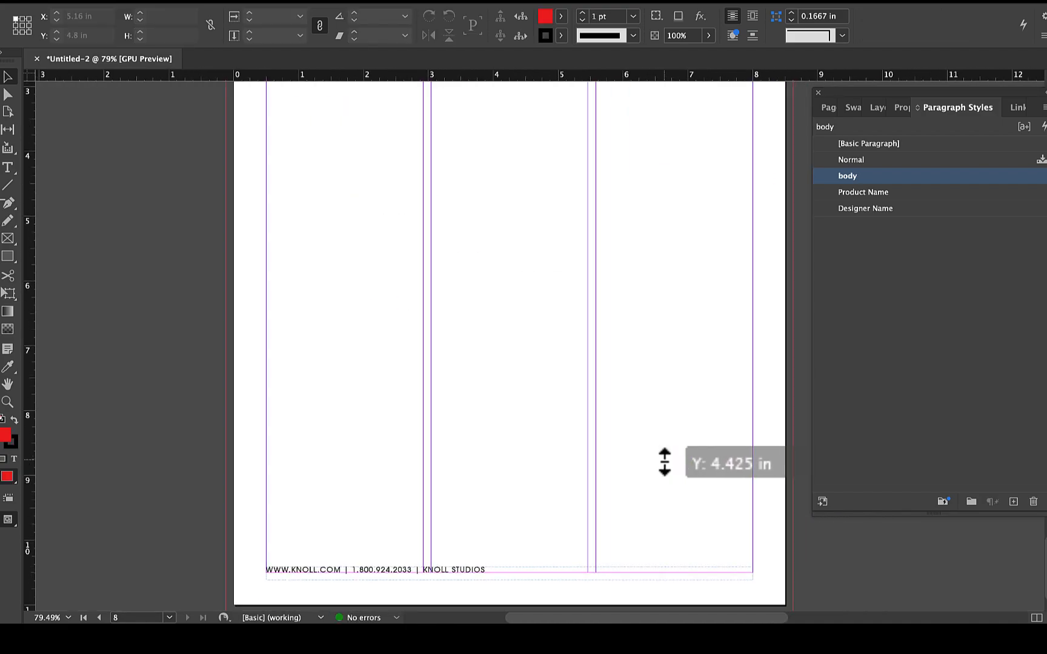
pyautogui.scroll(2, 664, 462)
pyautogui.hscroll(2, 664, 462)
pyautogui.scroll(-3, 665, 462)
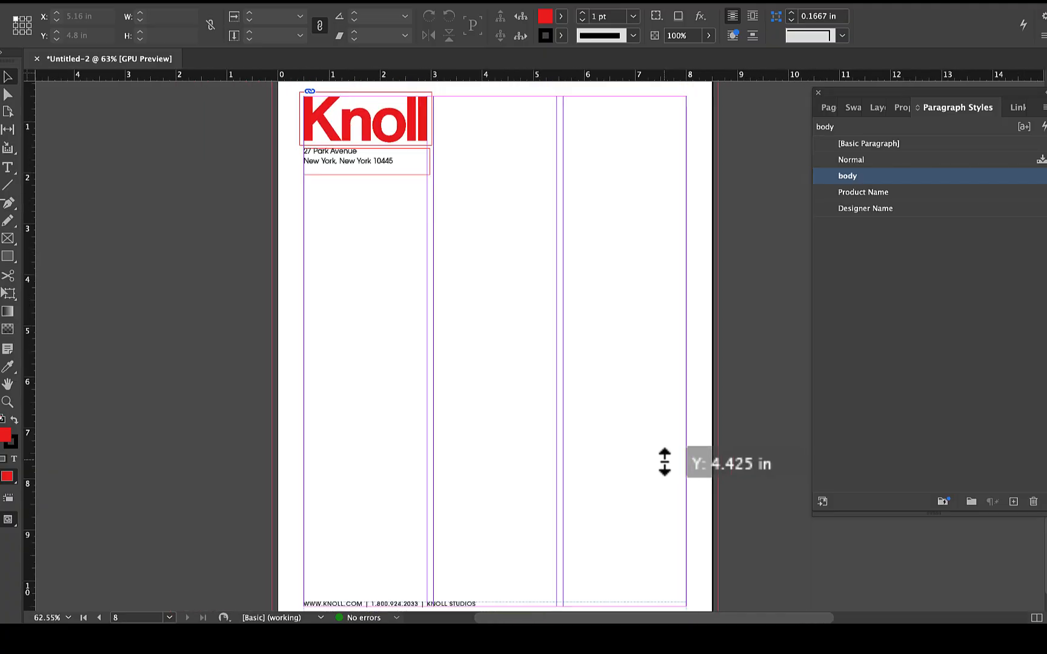
pyautogui.moveTo(261, 76); pyautogui.dragTo(232, 279)
pyautogui.scroll(-2, 460, 420)
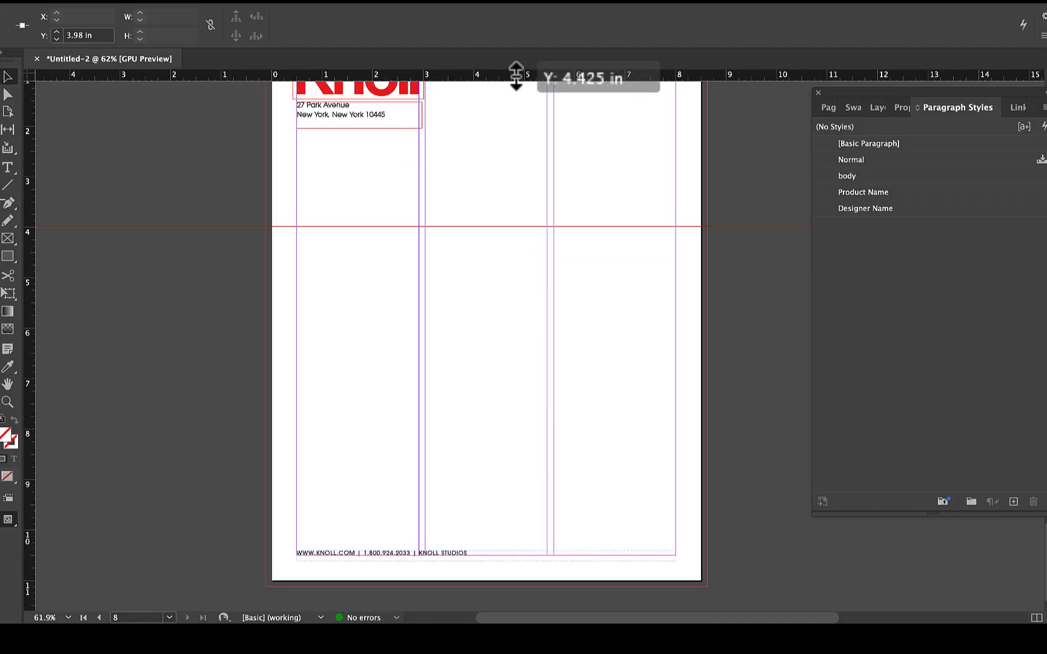
pyautogui.moveTo(514, 75); pyautogui.dragTo(525, 546)
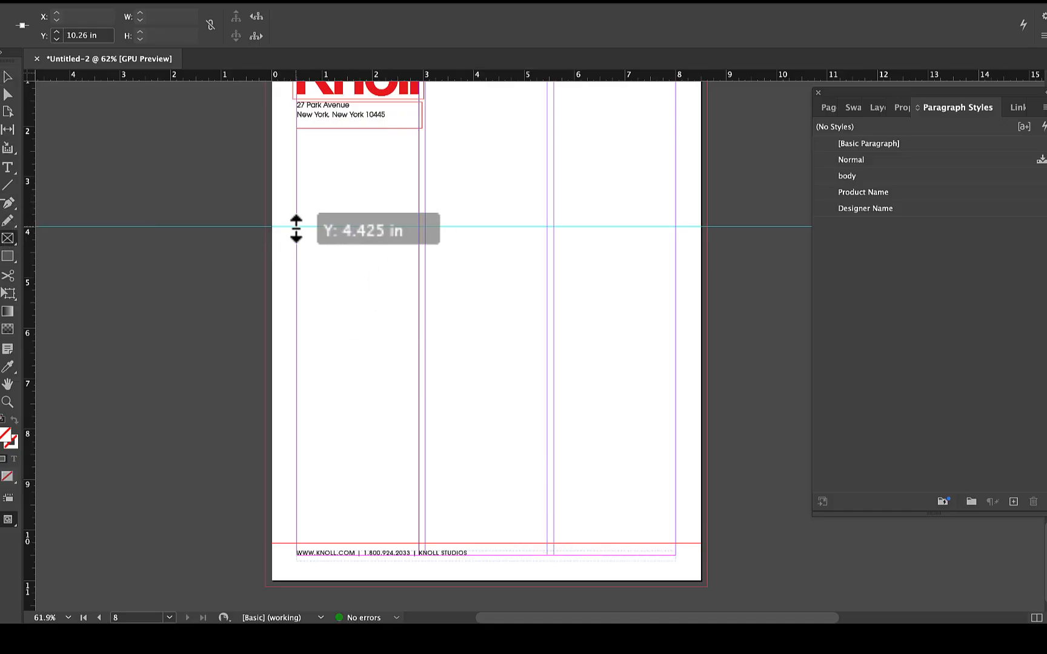
# - Draw a 2.4167 × 2.68 in image frame in the first column at the upper guide and duplicate it into the other two columns
pyautogui.moveTo(298, 226); pyautogui.dragTo(418, 361)
pyautogui.press('v')
pyautogui.moveTo(388, 297)
pyautogui.mouseDown()
pyautogui.moveTo(500, 303)
pyautogui.moveTo(614, 285)
pyautogui.mouseUp()
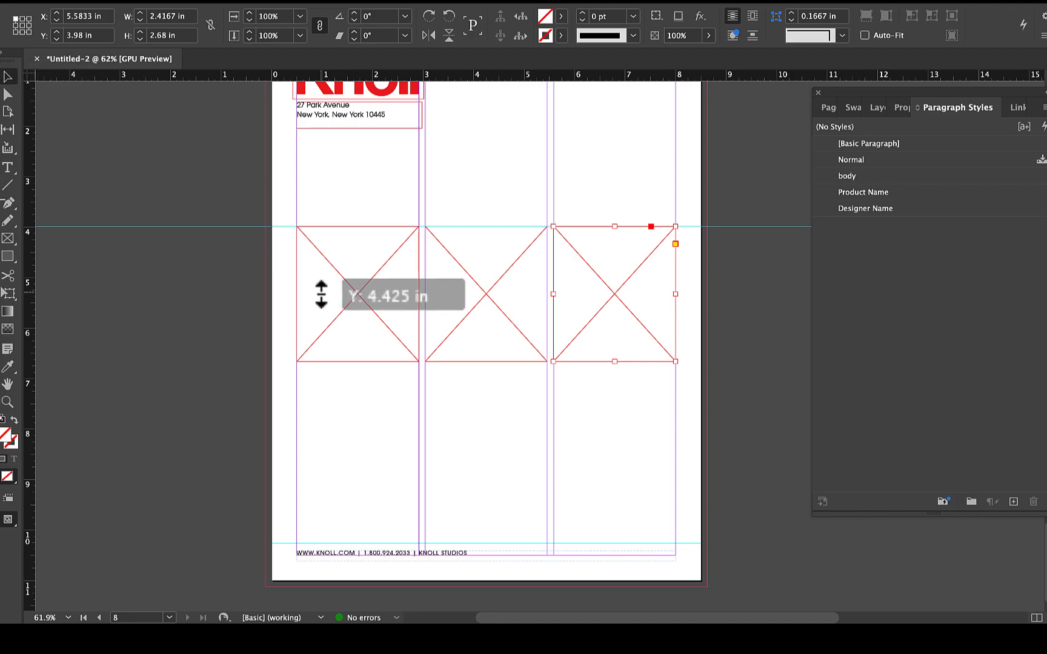
# - Duplicate the row of three image frames directly below itself, starting at Y 6.82 in
pyautogui.click(406, 334)
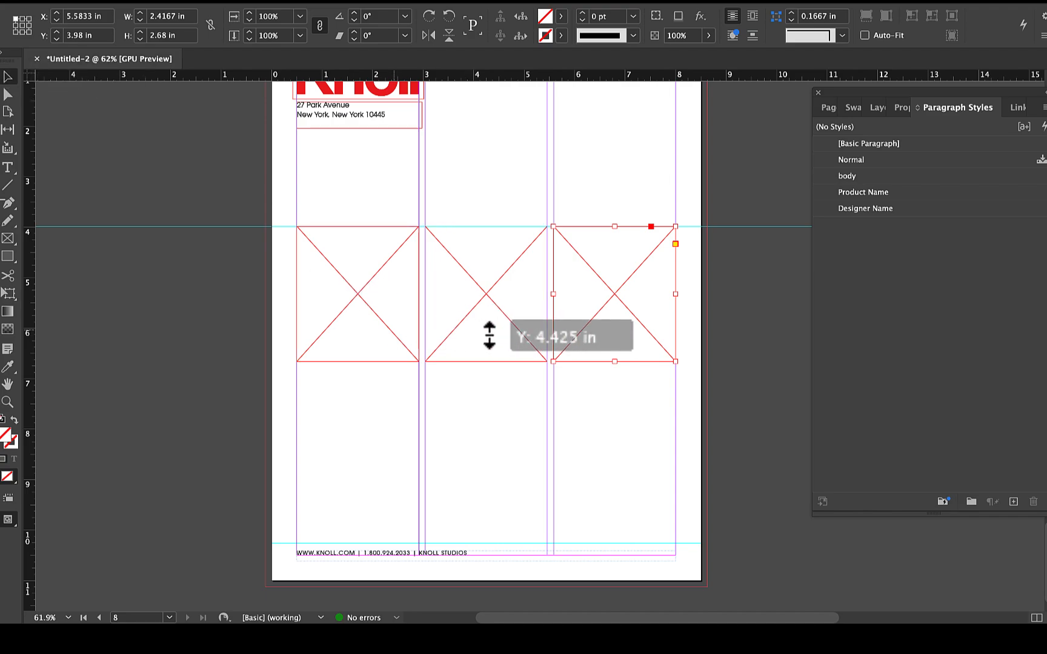
pyautogui.keyDown('shift'); pyautogui.click(488, 334); pyautogui.keyUp('shift')
pyautogui.keyDown('shift'); pyautogui.click(619, 333); pyautogui.keyUp('shift')
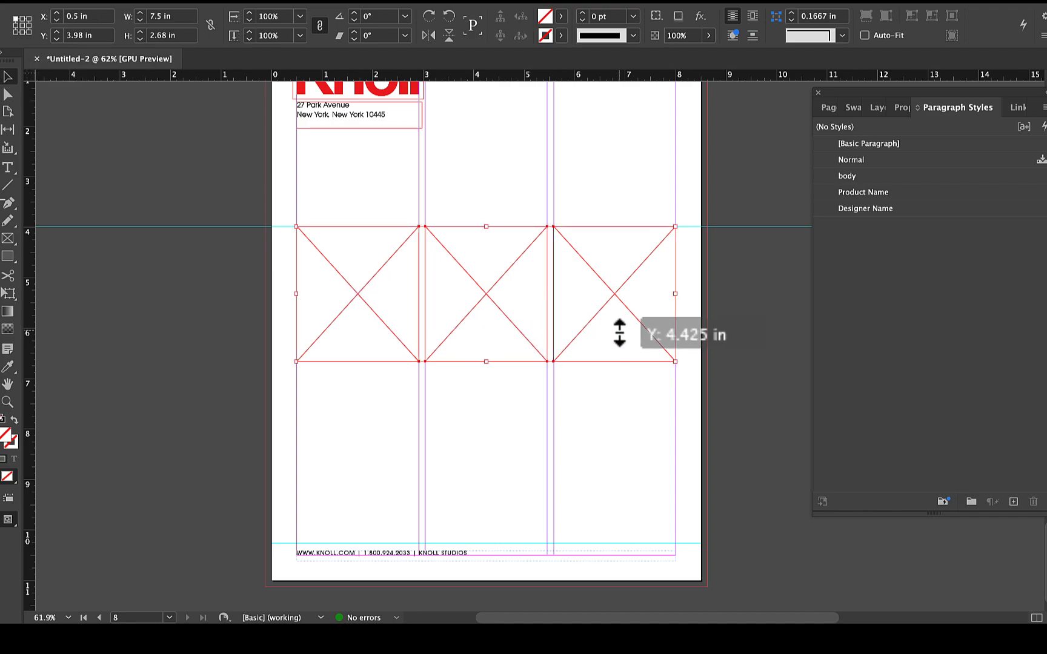
pyautogui.press('Up')
pyautogui.press('Up')
pyautogui.moveTo(619, 333); pyautogui.dragTo(625, 476)
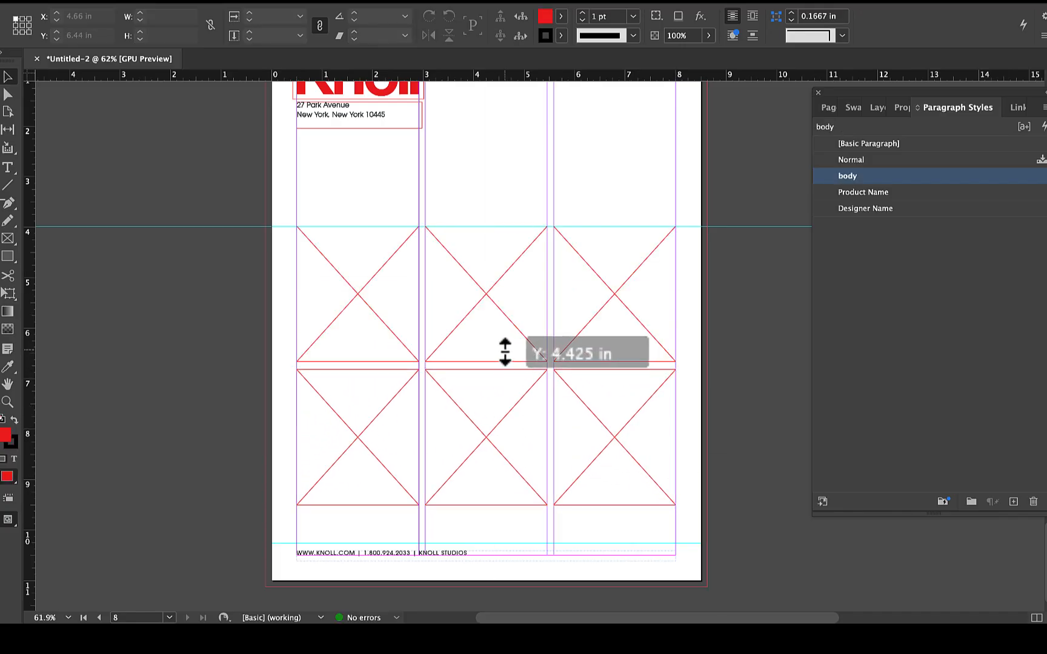
# - Shorten the upper frame of the middle column to 1.6 in high and move the frame below it up to Y 5.72 in
pyautogui.click(488, 362)
pyautogui.moveTo(486, 358); pyautogui.dragTo(491, 307)
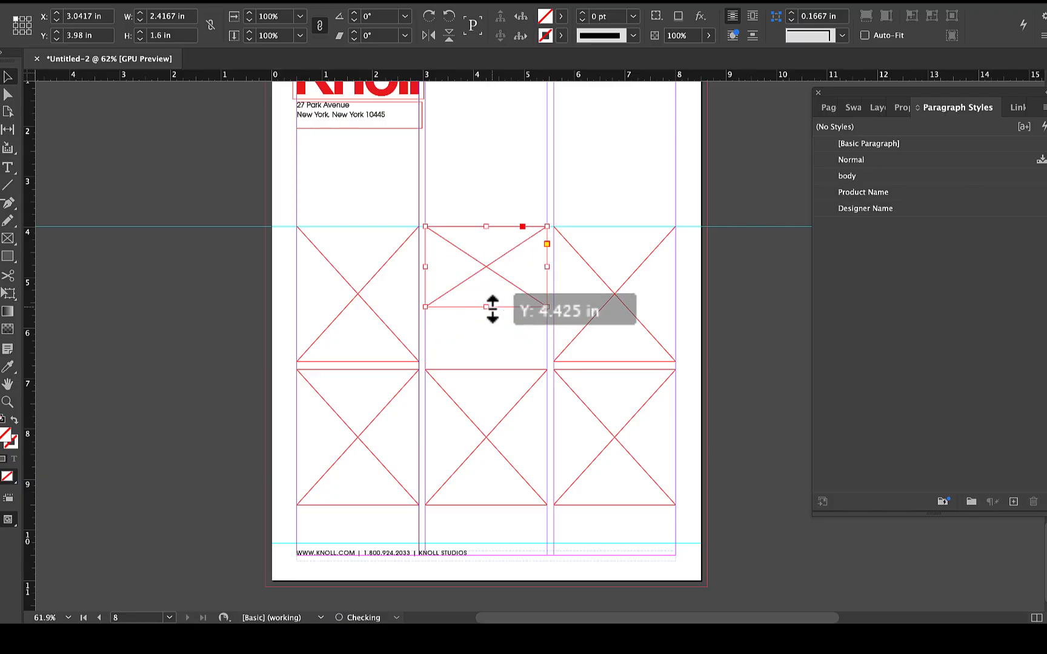
pyautogui.moveTo(490, 444)
pyautogui.mouseDown()
pyautogui.moveTo(495, 401)
pyautogui.moveTo(486, 444)
pyautogui.mouseUp()
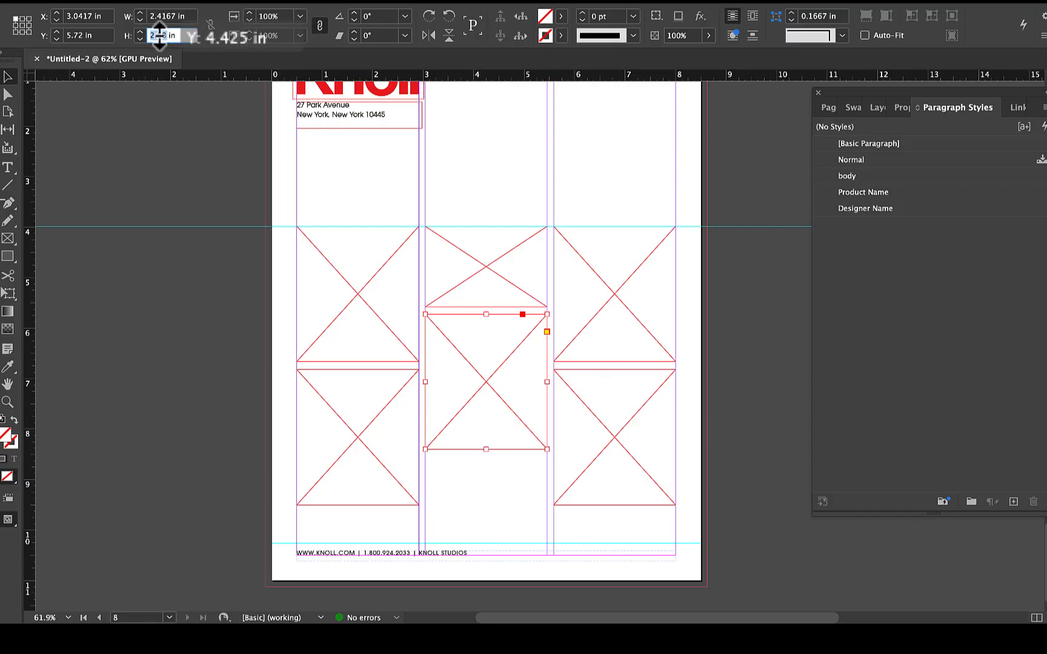
# - Set the height of the middle column's lower frame to 2.1467 in and fill it with black
pyautogui.write('2')
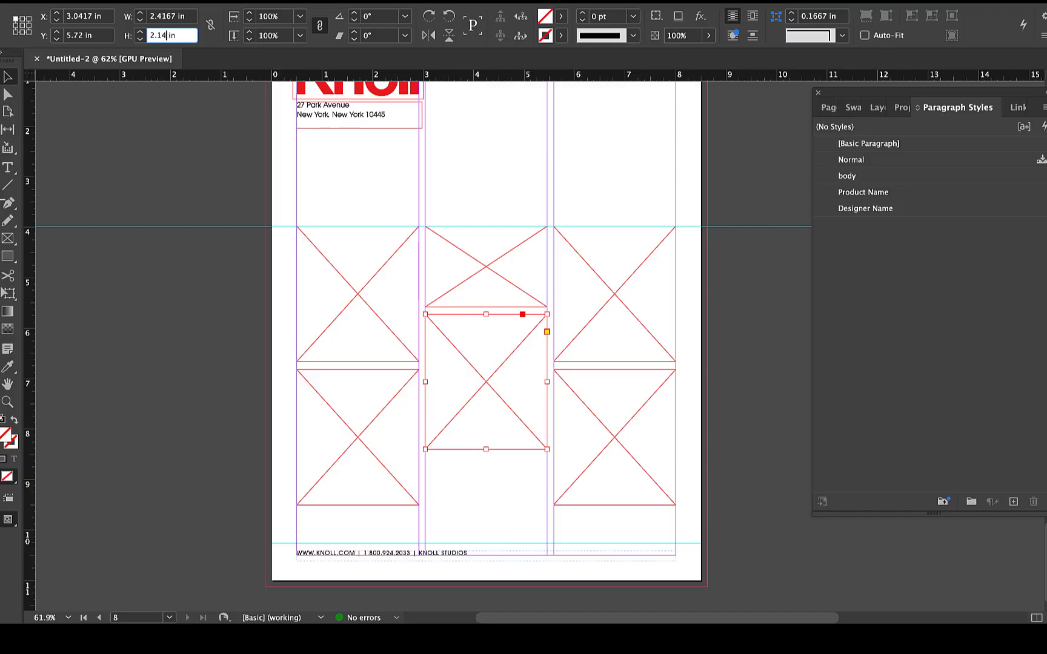
pyautogui.press('Return')
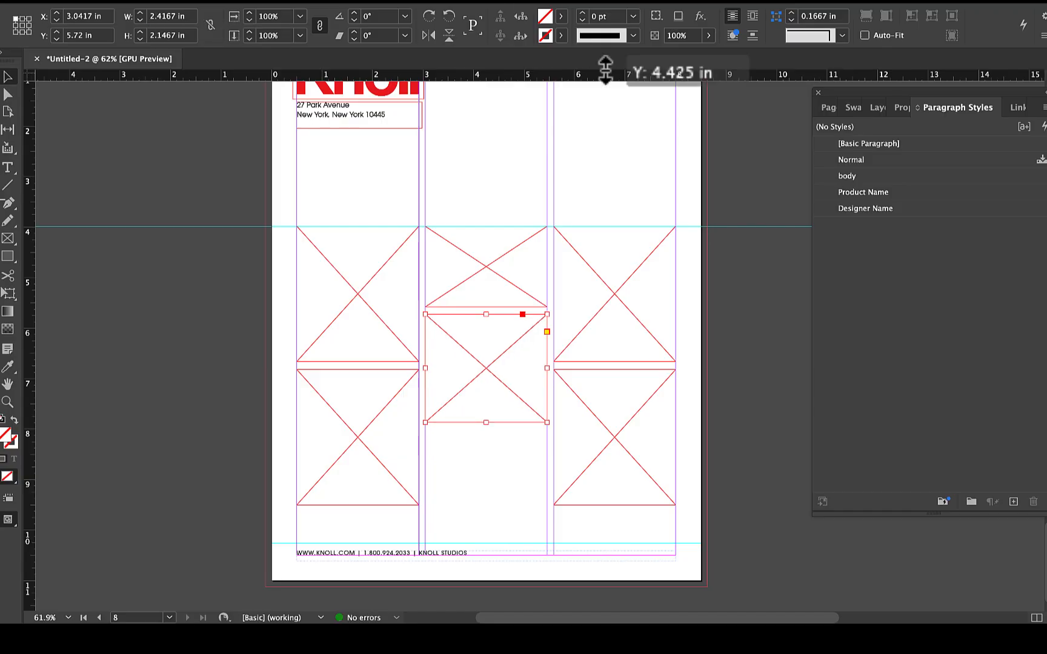
pyautogui.click(828, 108)
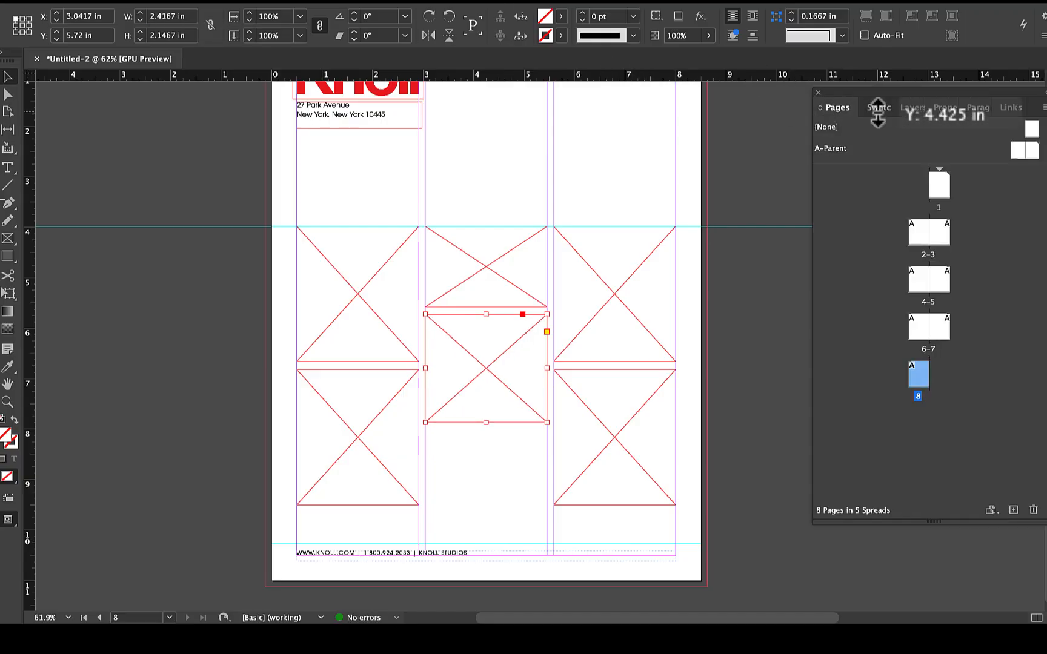
pyautogui.click(943, 107)
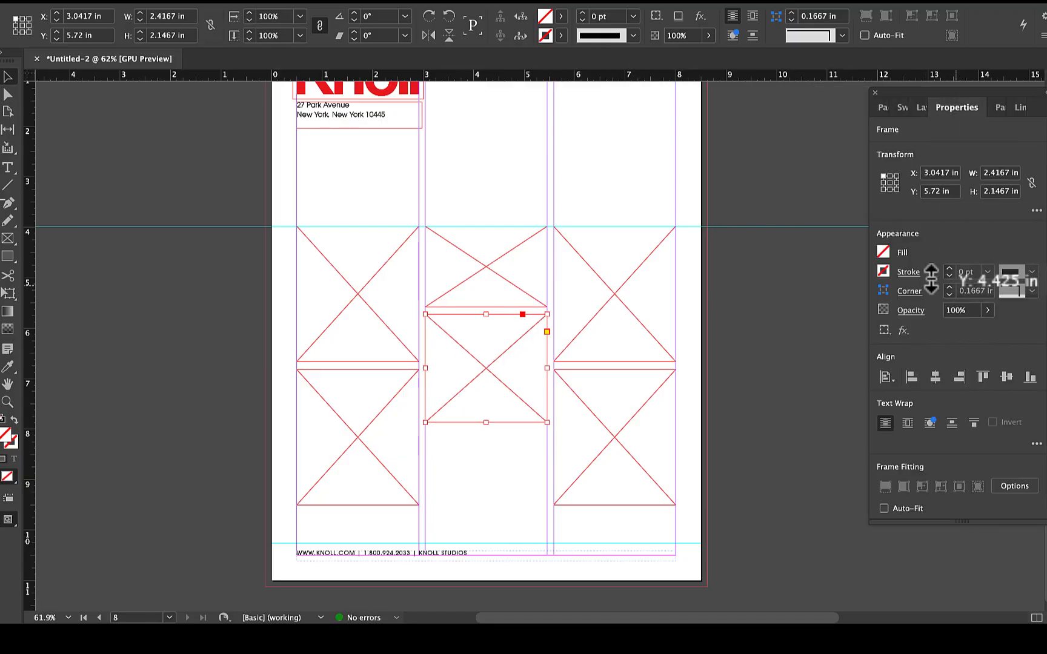
pyautogui.click(882, 252)
pyautogui.click(732, 398)
# - Extend the first column's lower frame down to the guide above the footer, making it 3.44 in high
pyautogui.click(374, 519)
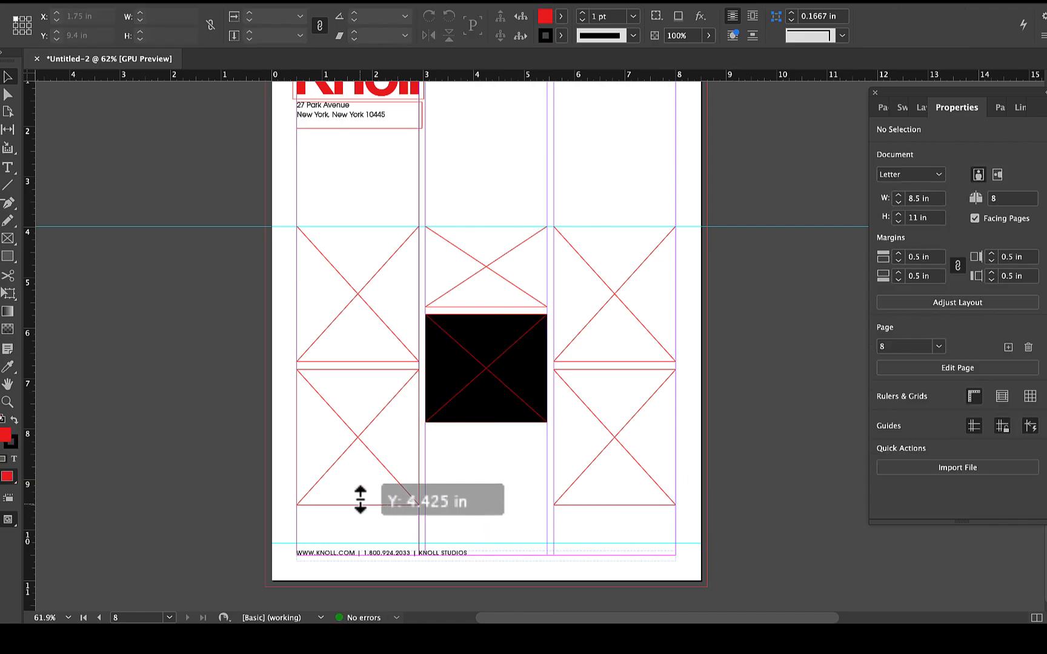
pyautogui.click(359, 505)
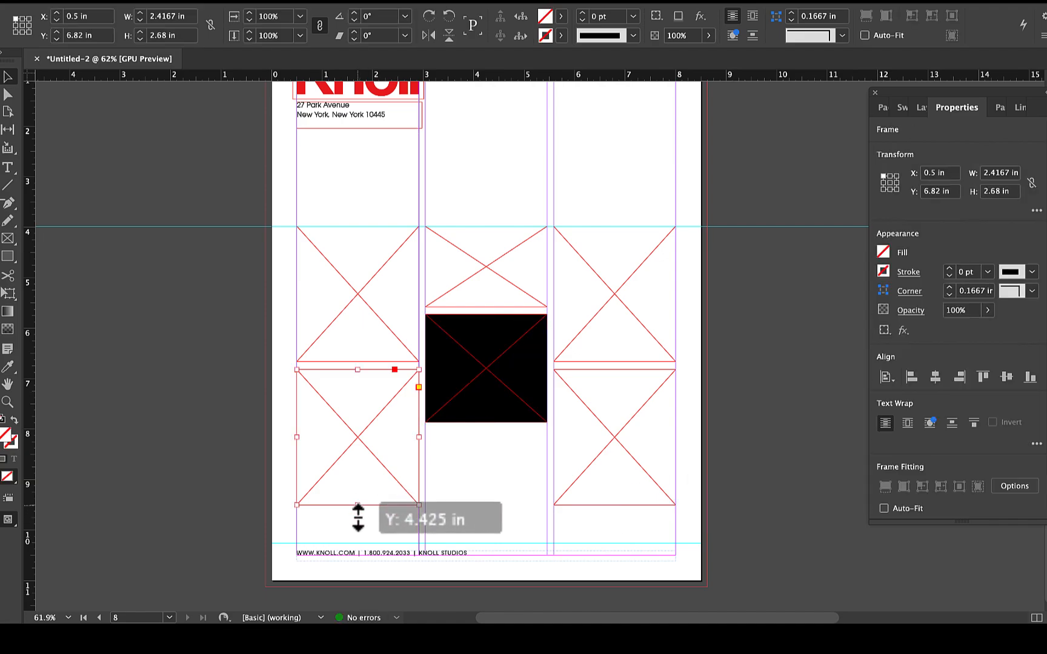
pyautogui.moveTo(358, 510); pyautogui.dragTo(359, 545)
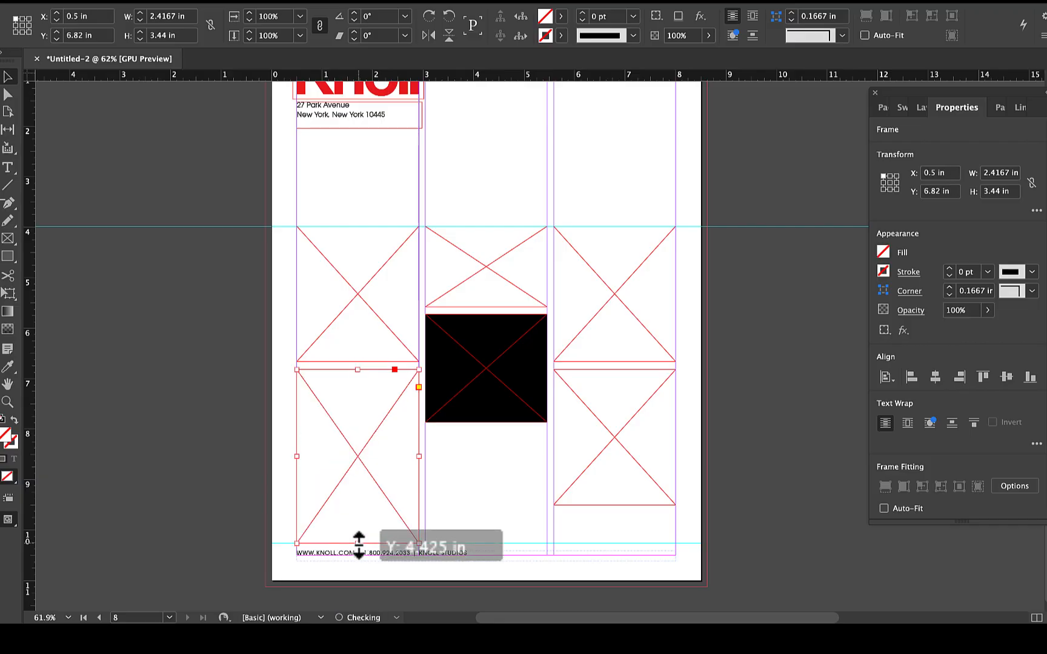
# - Duplicate the middle column's top frame below the black box at Y 8.0067 in and stretch it to the lower guide, 2.2533 in high
pyautogui.click(484, 228)
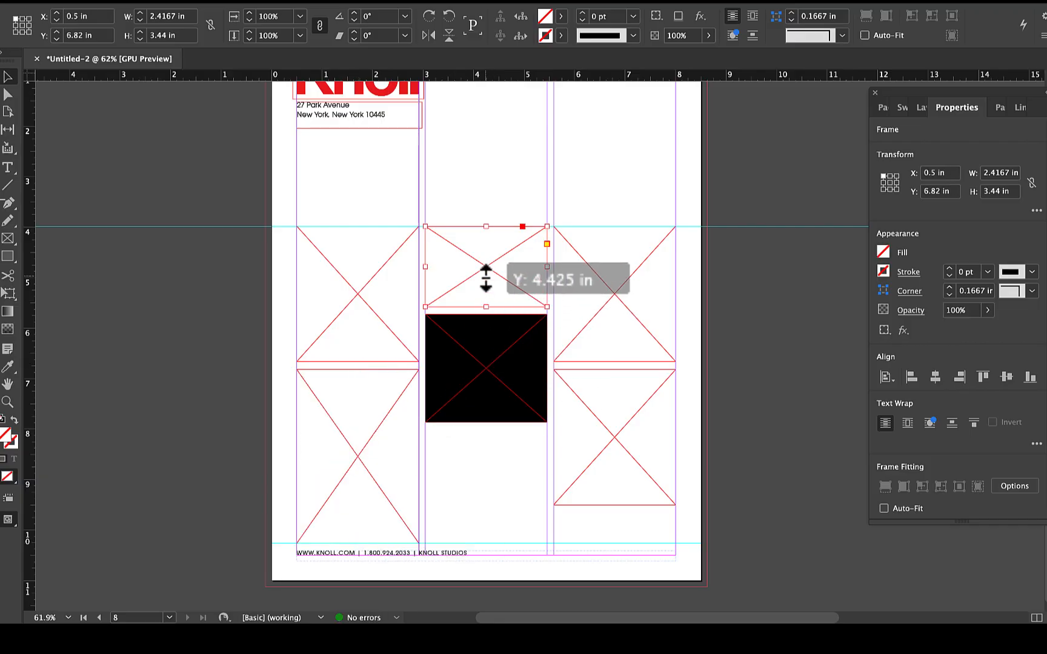
pyautogui.moveTo(487, 268); pyautogui.dragTo(491, 473)
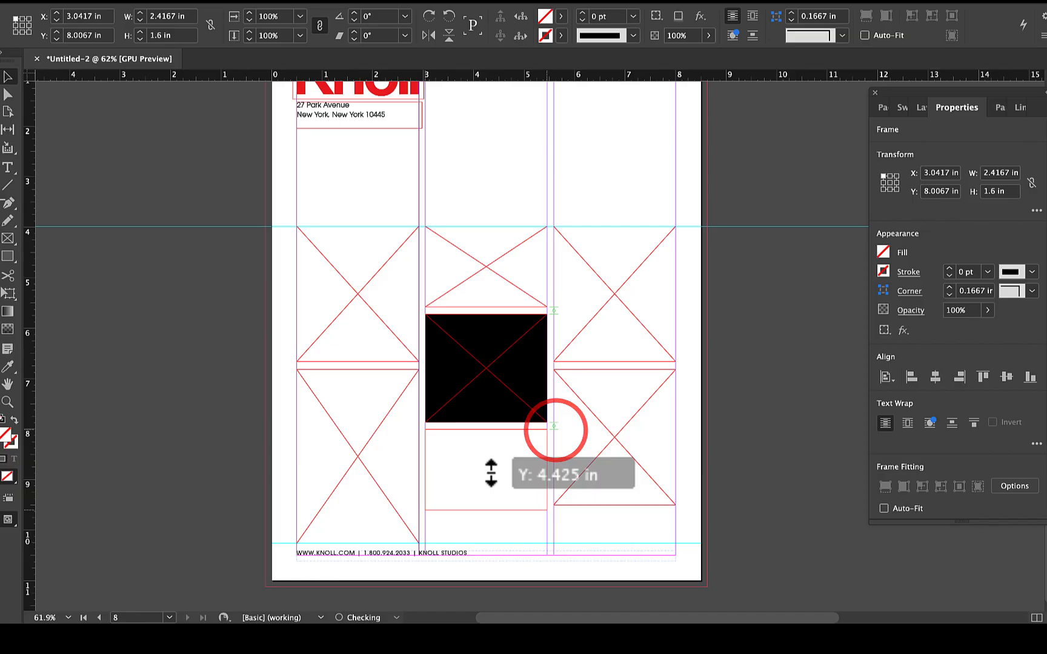
pyautogui.moveTo(490, 473); pyautogui.dragTo(485, 539)
pyautogui.moveTo(484, 542); pyautogui.dragTo(484, 543)
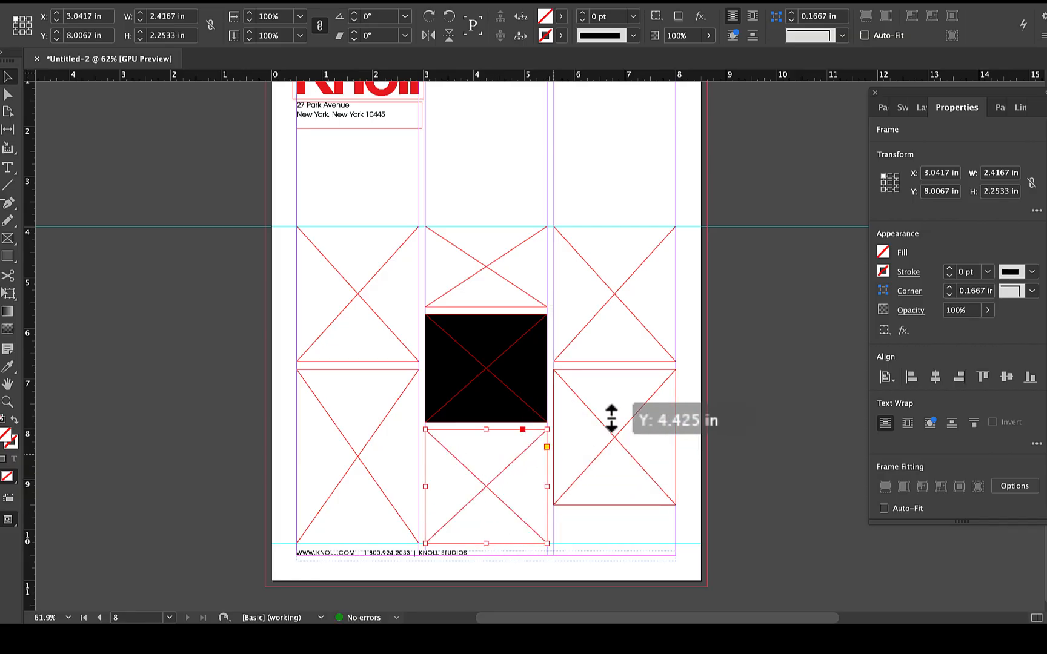
# - Shorten the third column's upper frame, move the frame below it up to Y 6.2 in, and reduce that frame's height to 2.2533 in
pyautogui.click(628, 303)
pyautogui.moveTo(614, 361); pyautogui.dragTo(615, 332)
pyautogui.moveTo(617, 441); pyautogui.dragTo(618, 410)
pyautogui.moveTo(616, 475); pyautogui.dragTo(617, 452)
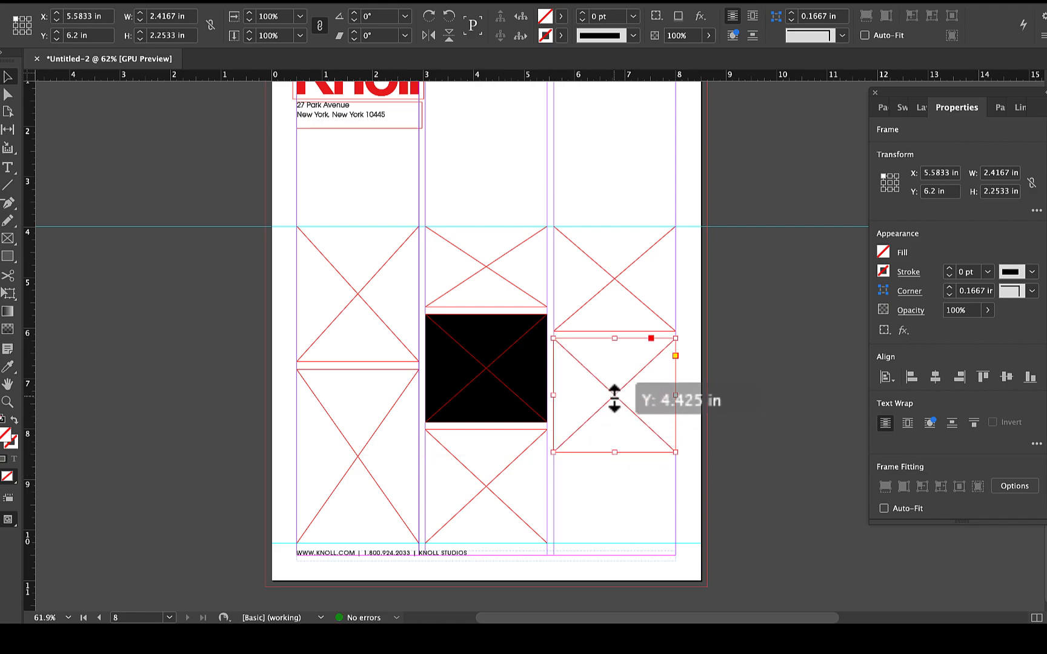
# - Duplicate the third column's second frame down to the lower guide and lower the copy's upper edge to leave a gap between them
pyautogui.moveTo(614, 399); pyautogui.dragTo(614, 488)
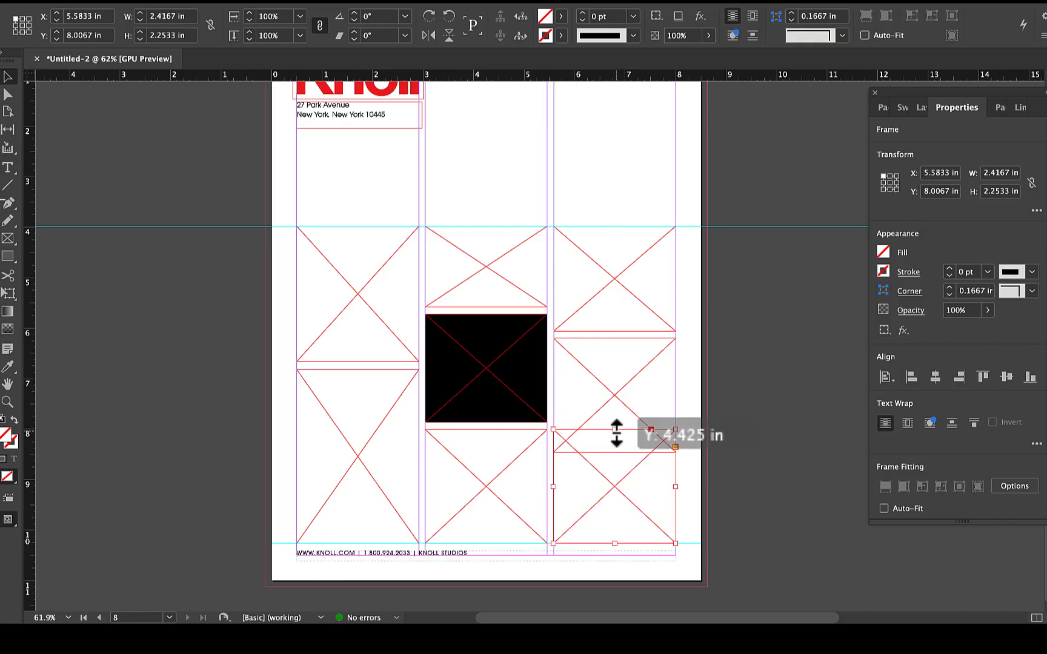
pyautogui.moveTo(615, 436); pyautogui.dragTo(613, 463)
pyautogui.click(688, 435)
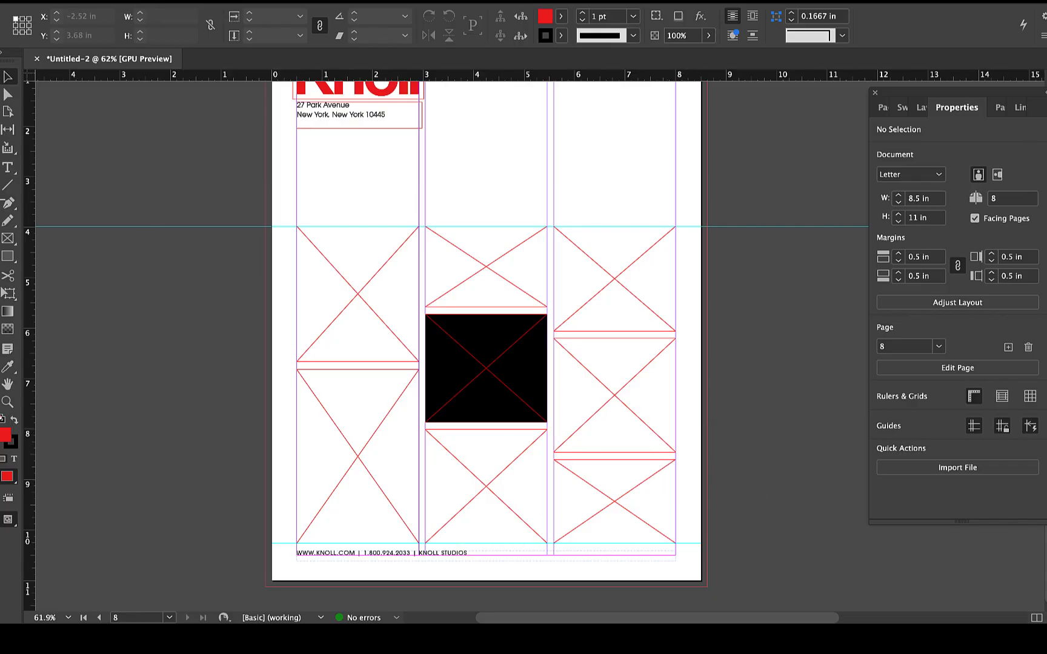
# - Load all seven portrait photos from New Folder With Items for placing
pyautogui.click(91, 1)
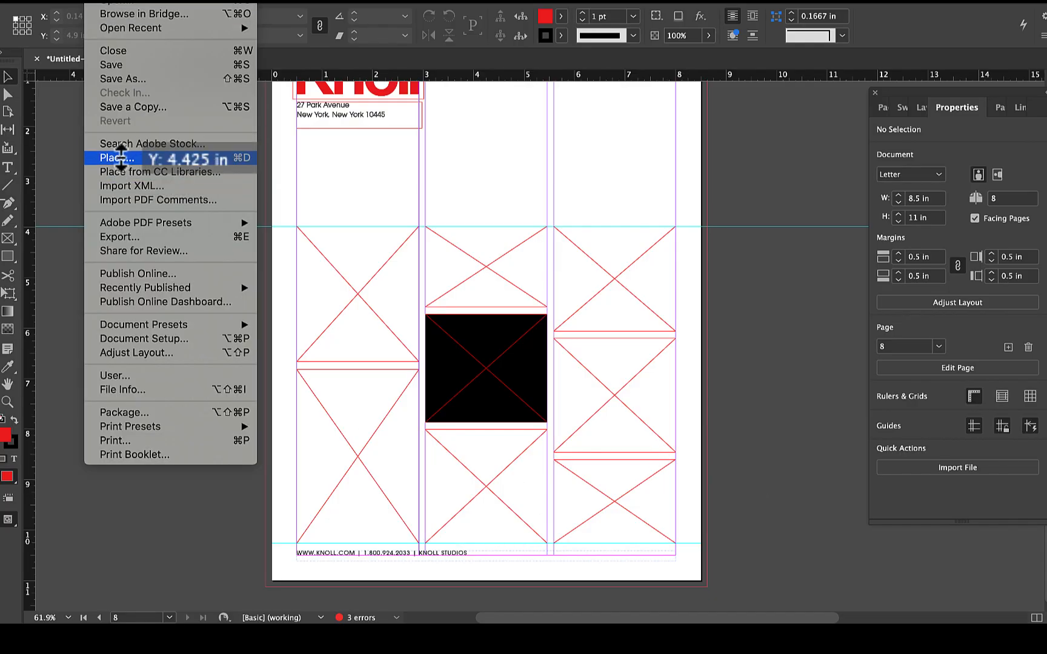
pyautogui.click(121, 159)
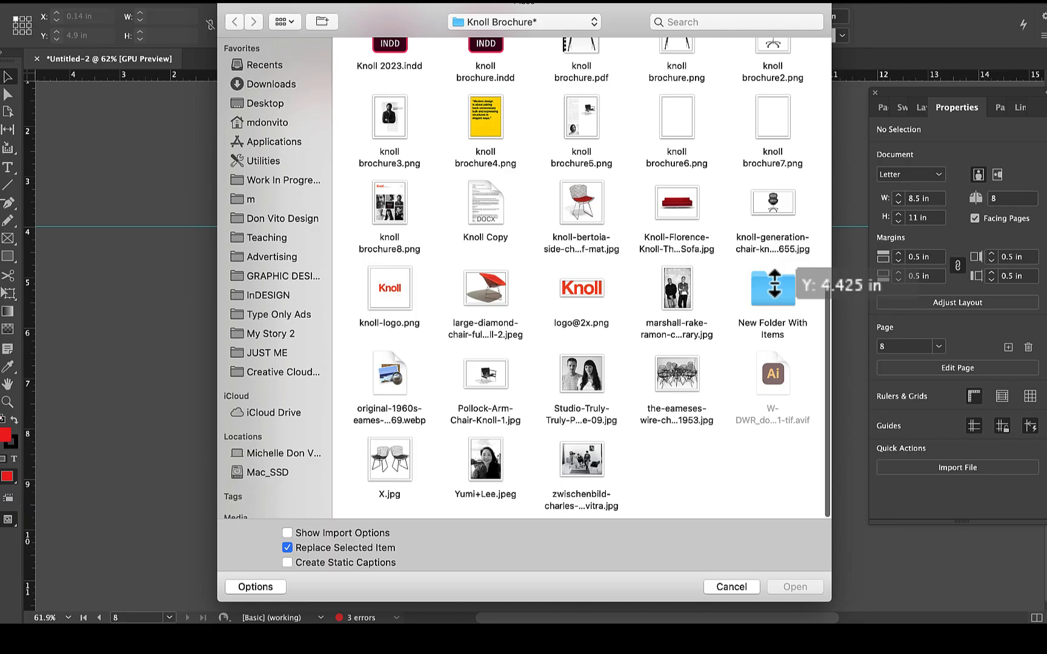
pyautogui.doubleClick(769, 290)
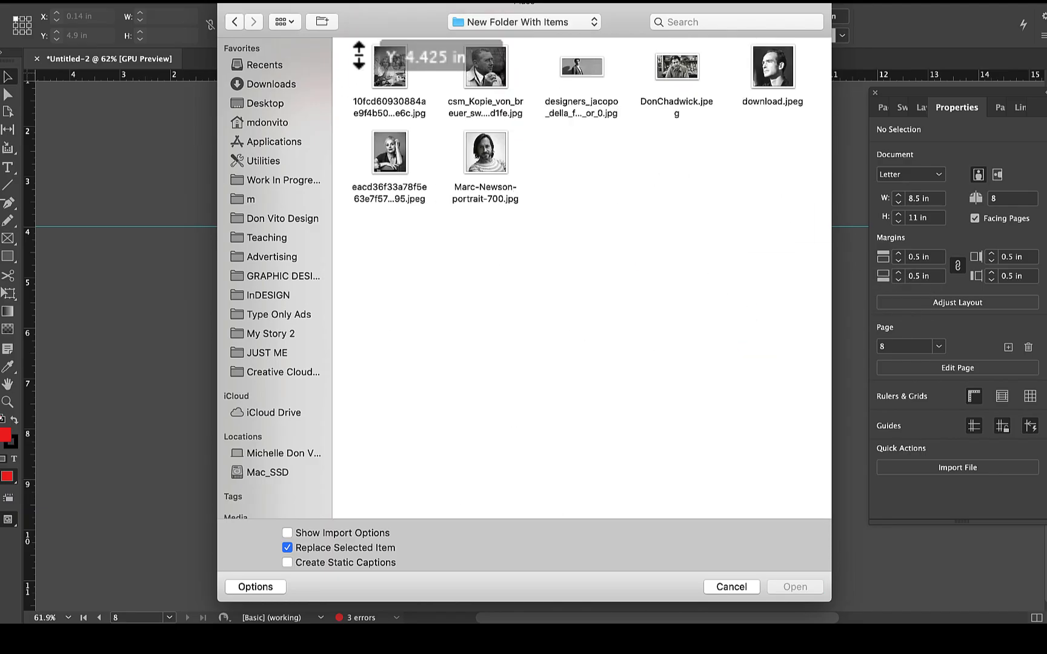
pyautogui.moveTo(351, 53); pyautogui.dragTo(792, 220)
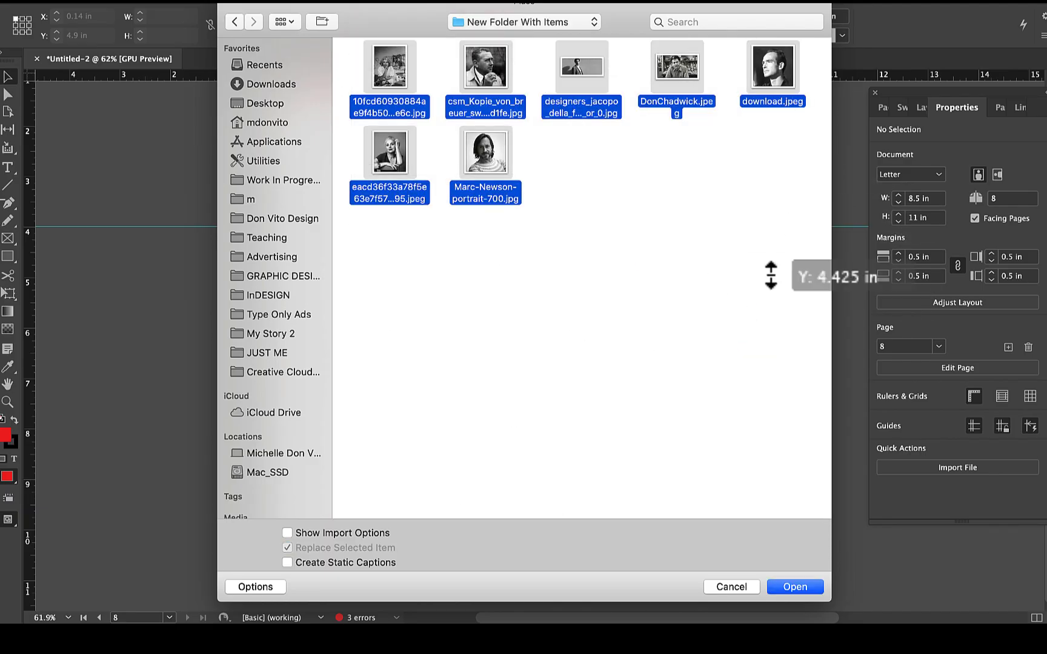
pyautogui.click(795, 587)
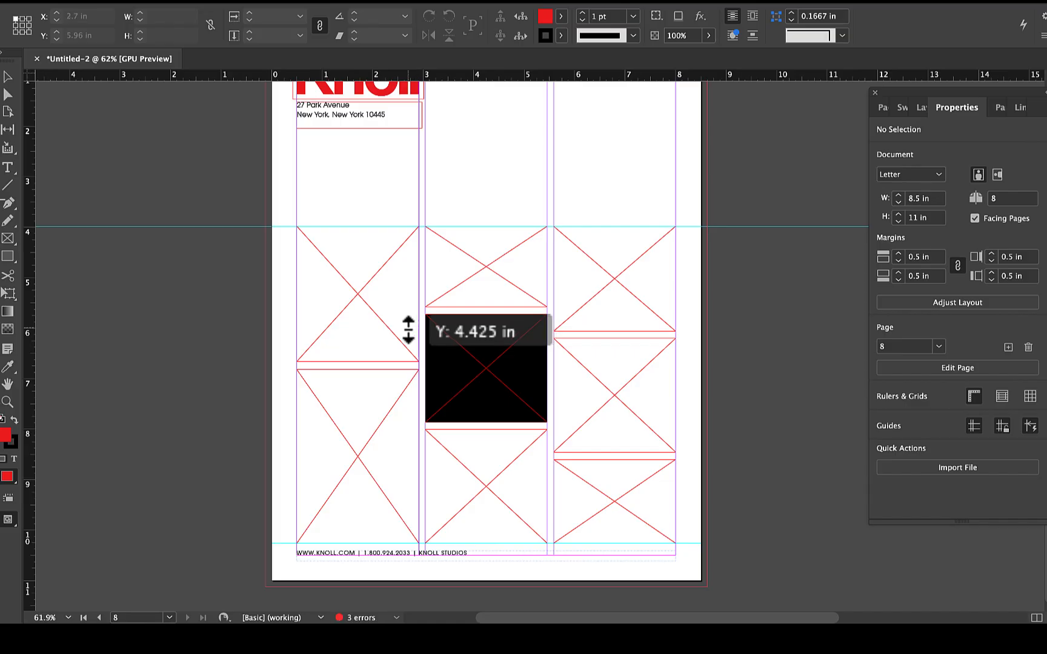
# - Place one loaded portrait in each of the seven empty image frames, leaving the black box empty
pyautogui.click(324, 265)
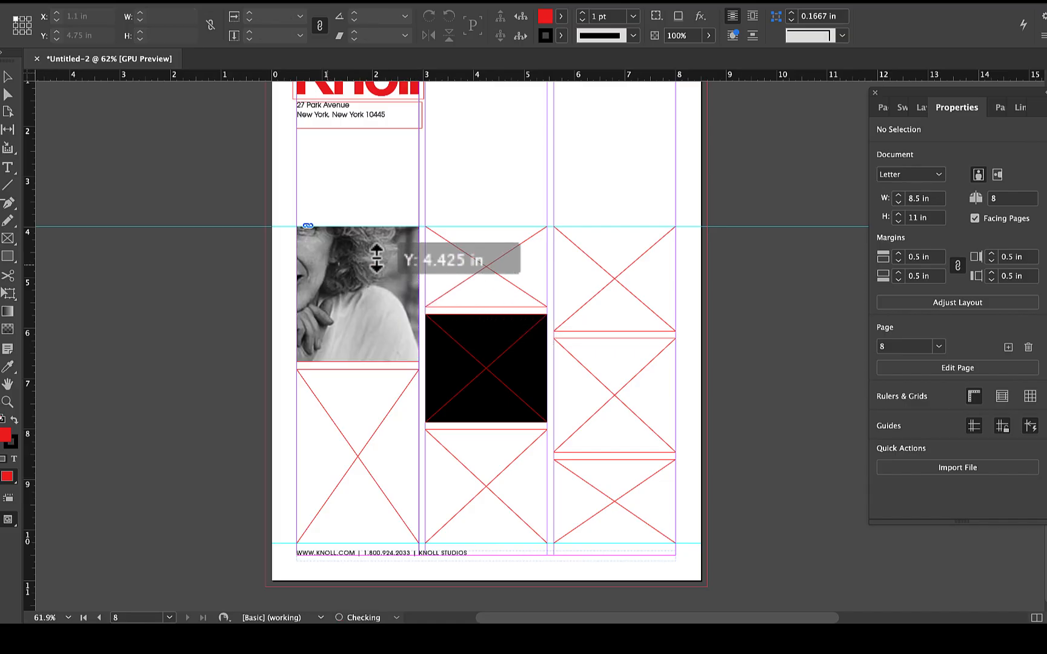
pyautogui.click(585, 488)
pyautogui.click(339, 448)
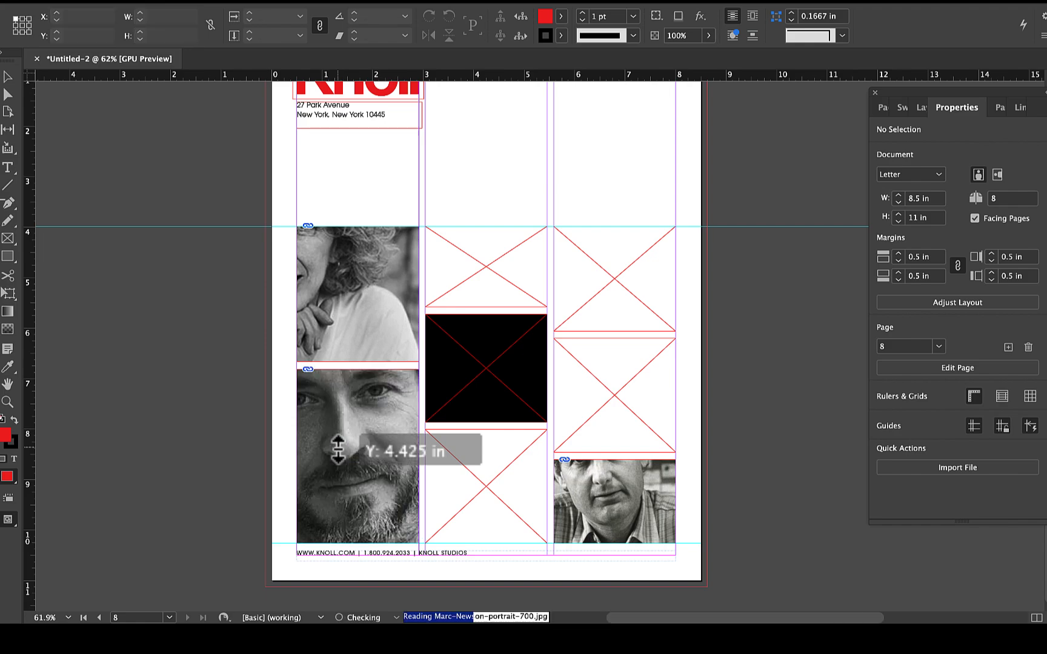
pyautogui.click(566, 285)
pyautogui.click(456, 475)
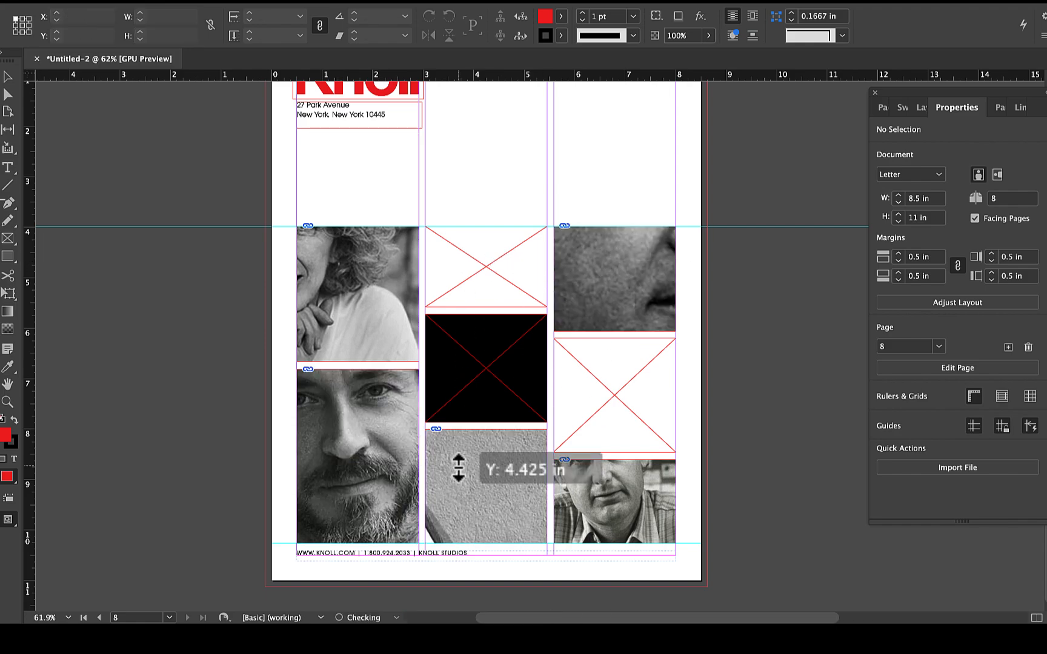
pyautogui.click(537, 283)
pyautogui.click(595, 377)
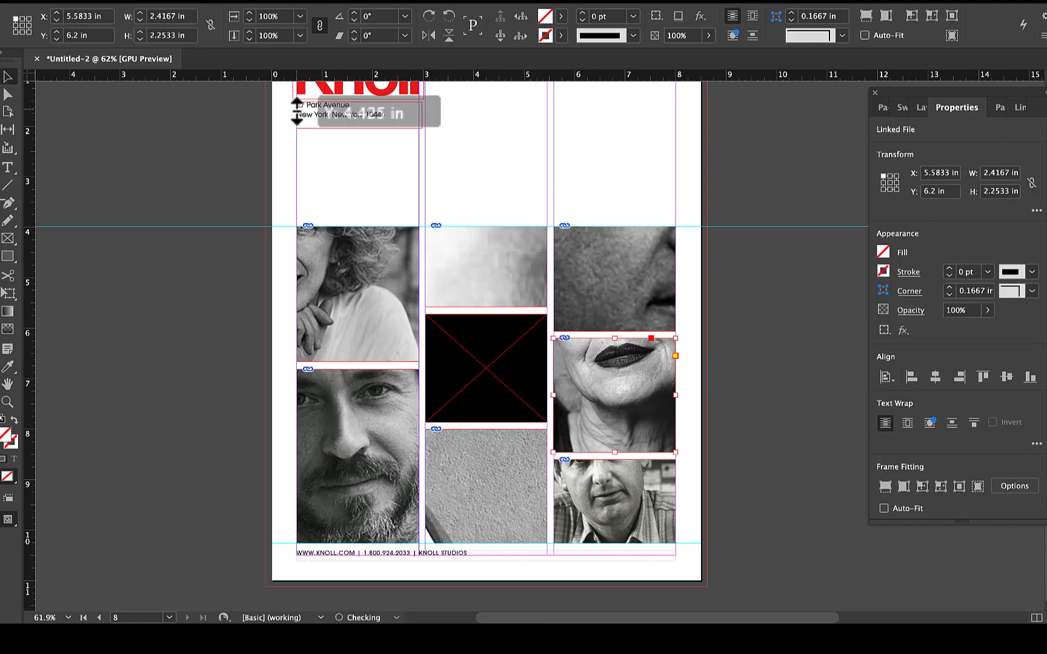
# - Select all seven portrait frames and apply Fill Frame Proportionally to them
pyautogui.click(333, 341)
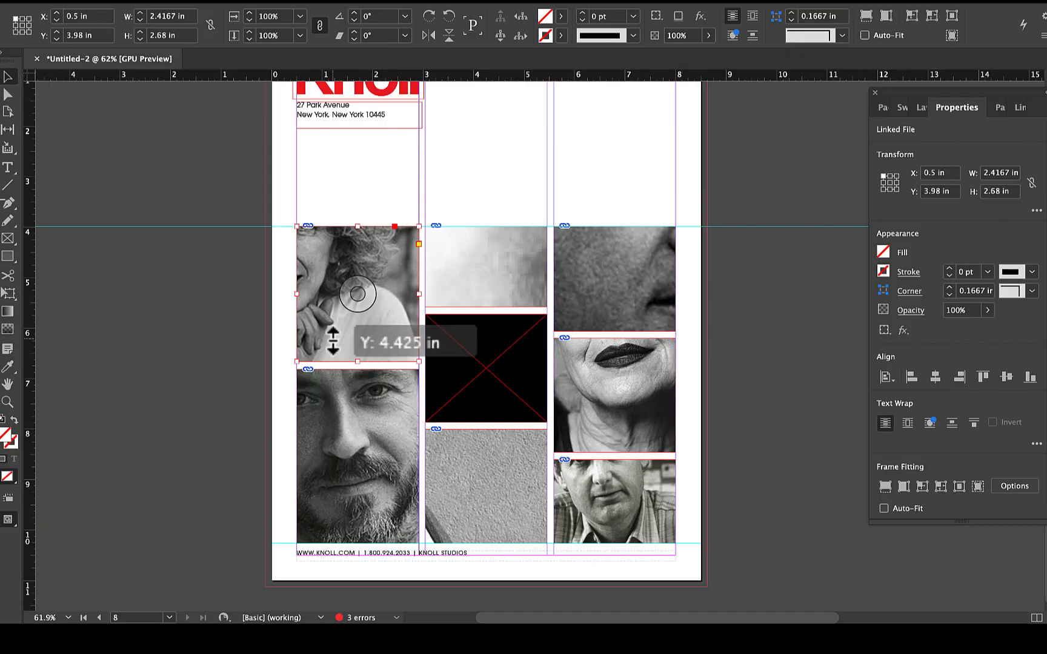
pyautogui.keyDown('shift'); pyautogui.click(478, 265); pyautogui.keyUp('shift')
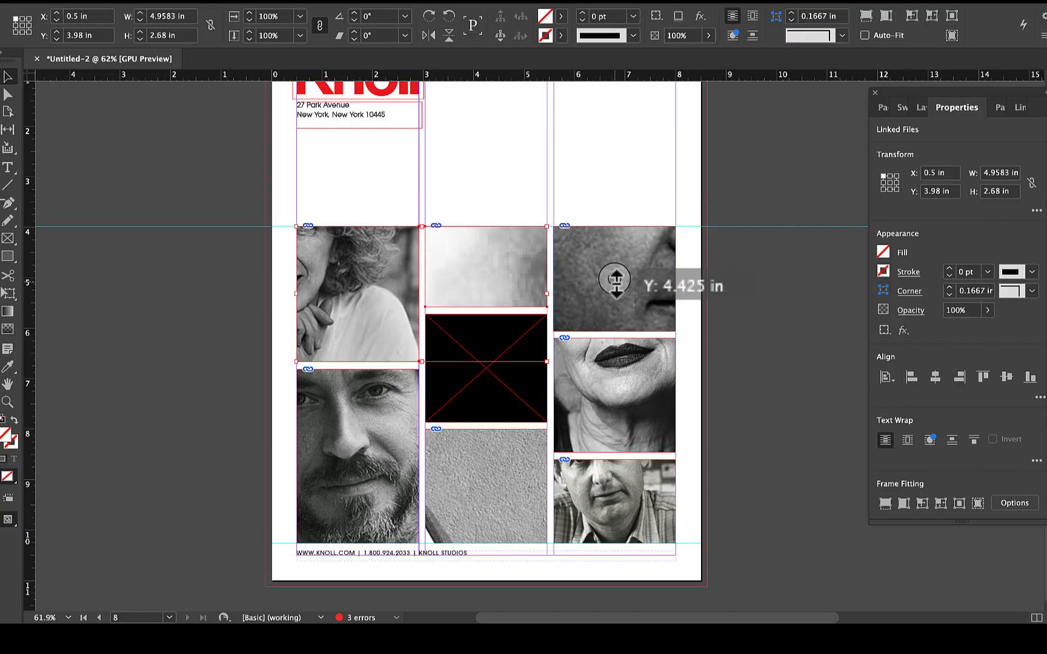
pyautogui.keyDown('shift'); pyautogui.click(583, 310); pyautogui.keyUp('shift')
pyautogui.keyDown('shift'); pyautogui.click(592, 440); pyautogui.keyUp('shift')
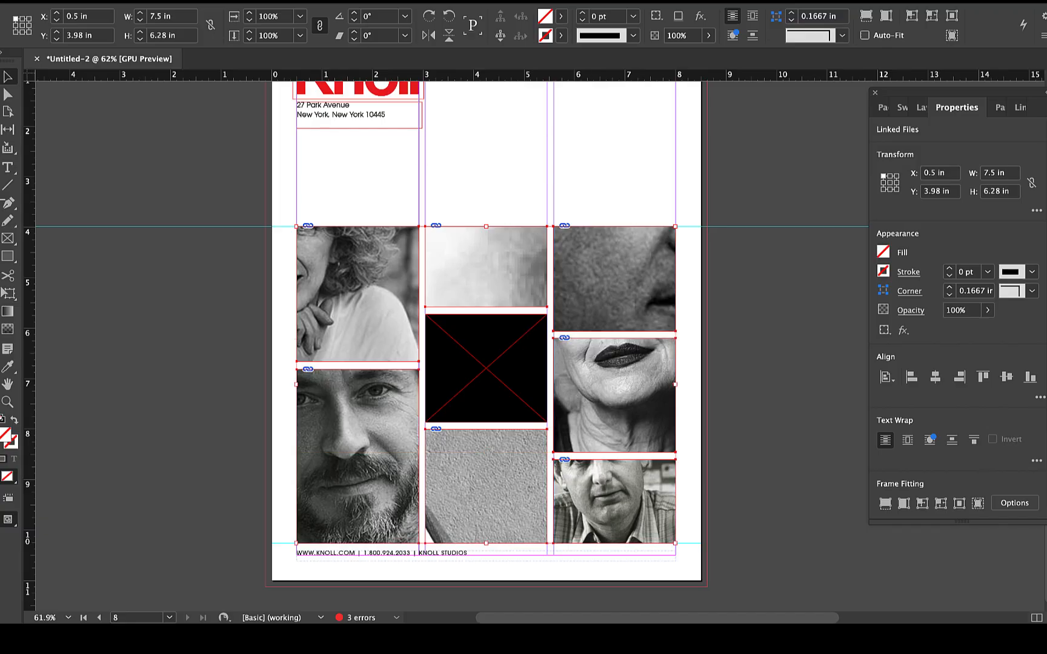
pyautogui.click(292, 2)
pyautogui.moveTo(254, 3)
pyautogui.moveTo(260, 241)
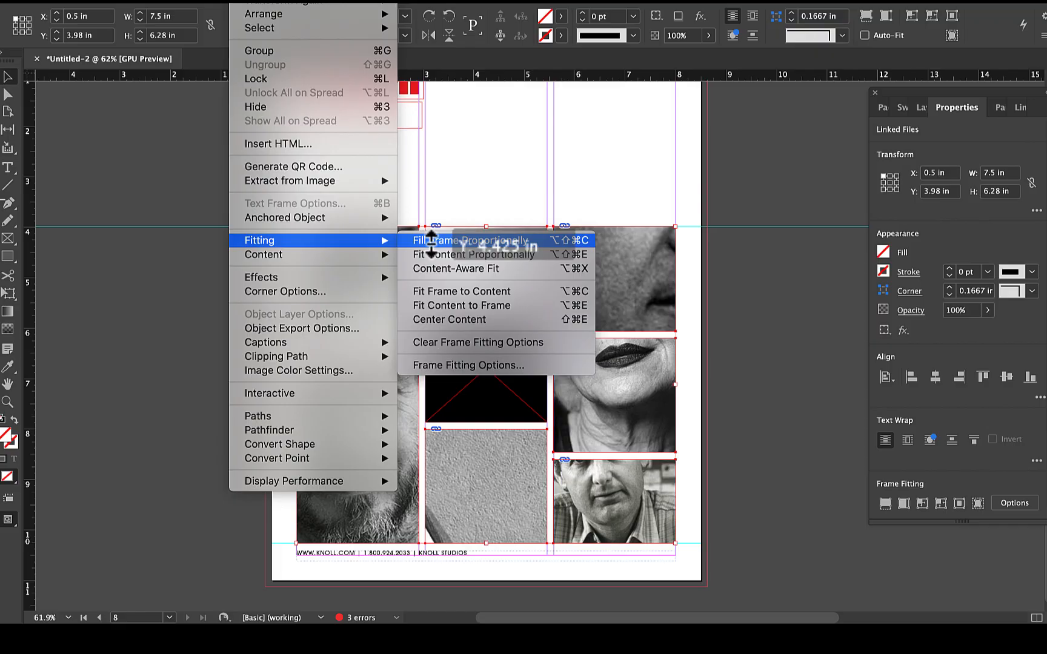
pyautogui.click(431, 242)
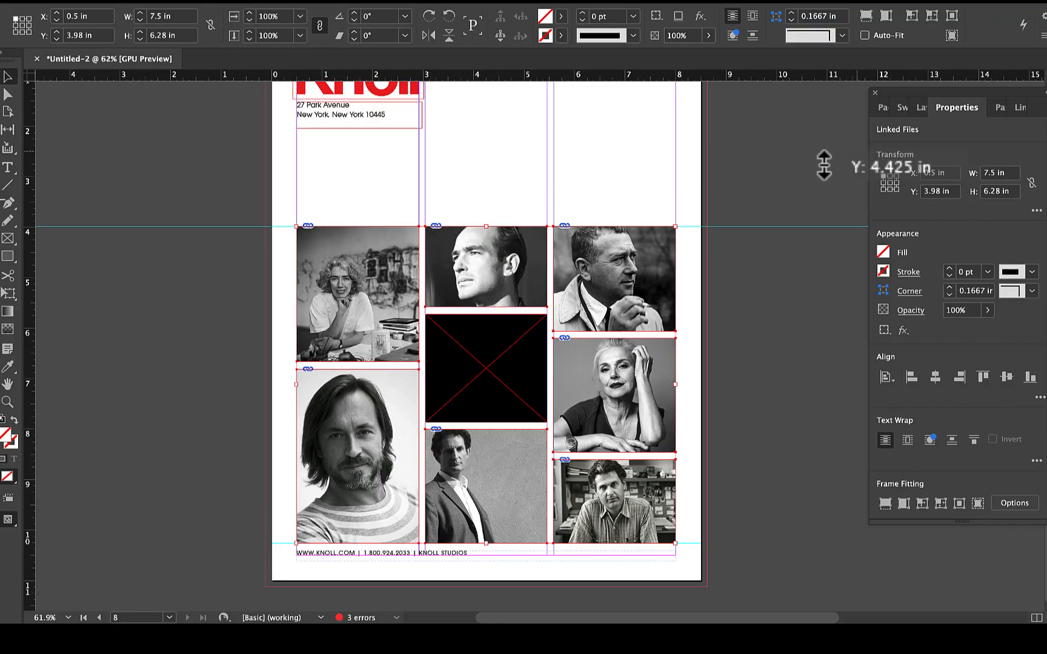
pyautogui.click(736, 204)
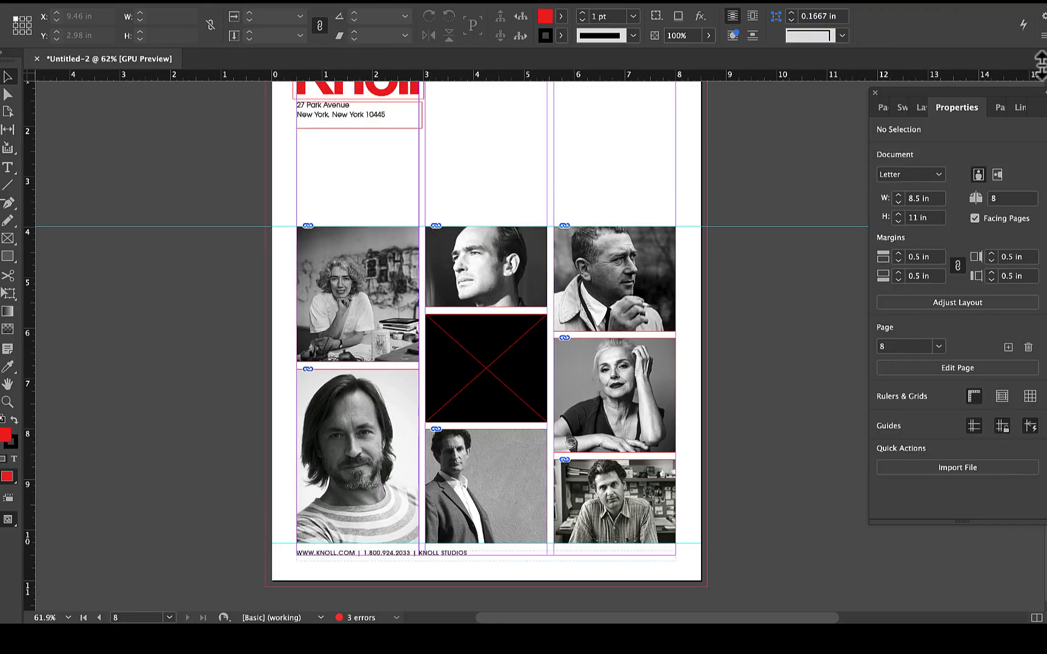
# - Show the image link details and enlarge the photo inside the first column's upper frame for a tighter crop
pyautogui.click(1020, 107)
pyautogui.click(358, 306)
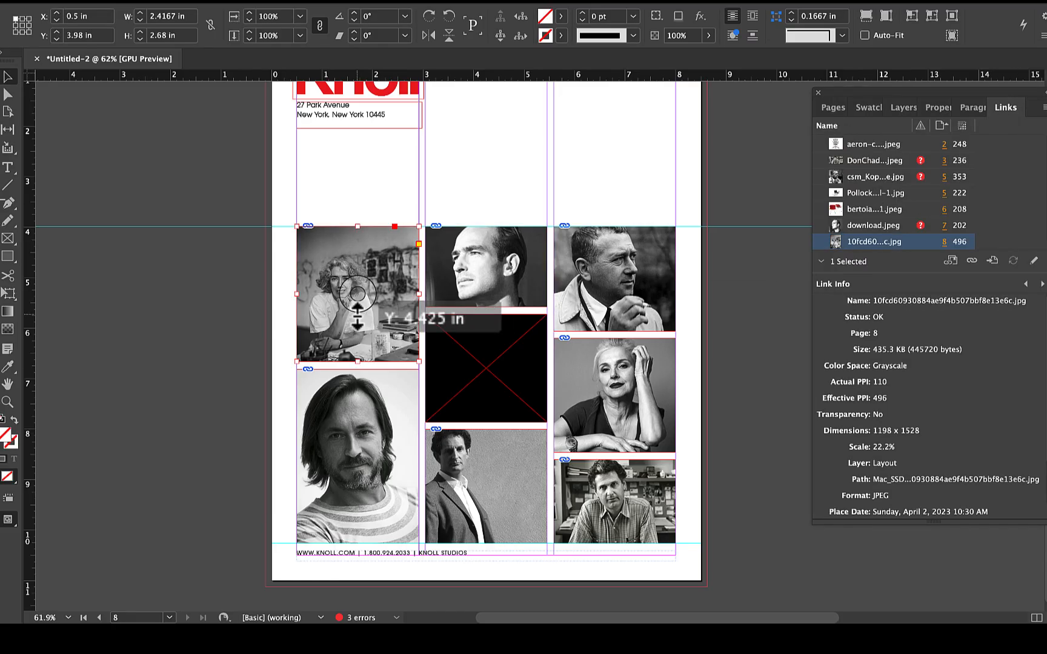
pyautogui.doubleClick(357, 314)
pyautogui.press('super+period')
pyautogui.press('super+period')
pyautogui.press('super+period')
pyautogui.press('super+period')
pyautogui.press('super+period')
pyautogui.press('super+period')
pyautogui.press('super+period')
pyautogui.press('super+period')
pyautogui.press('super+period')
pyautogui.press('super+period')
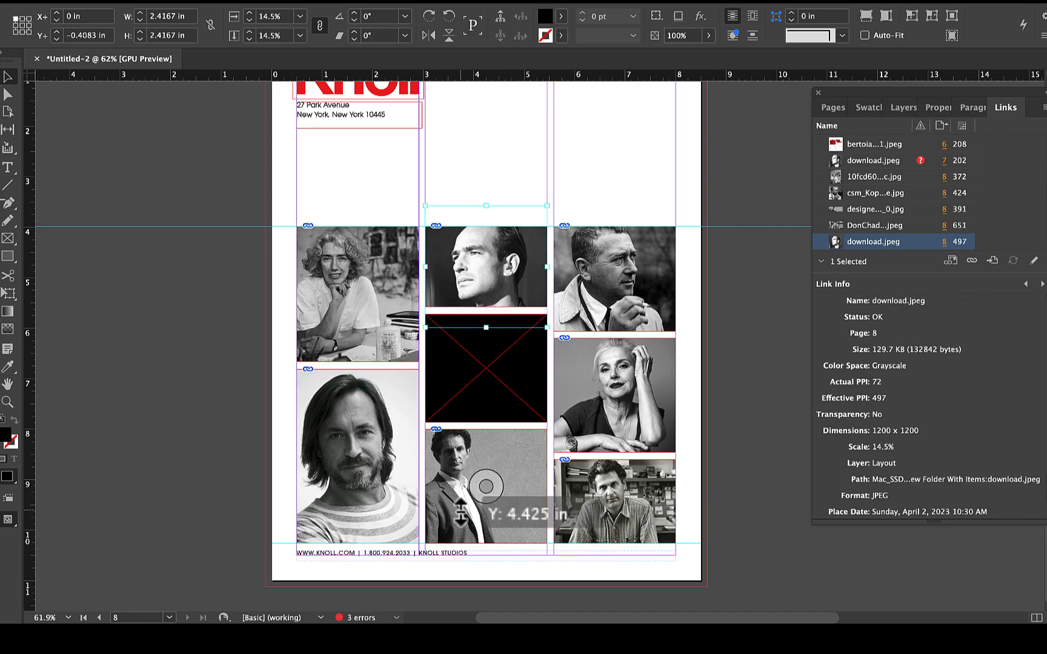
# - Scale the photo inside the middle column's lowest frame to about 30.55% and shift it right so the man sits nearer the center
pyautogui.click(468, 533)
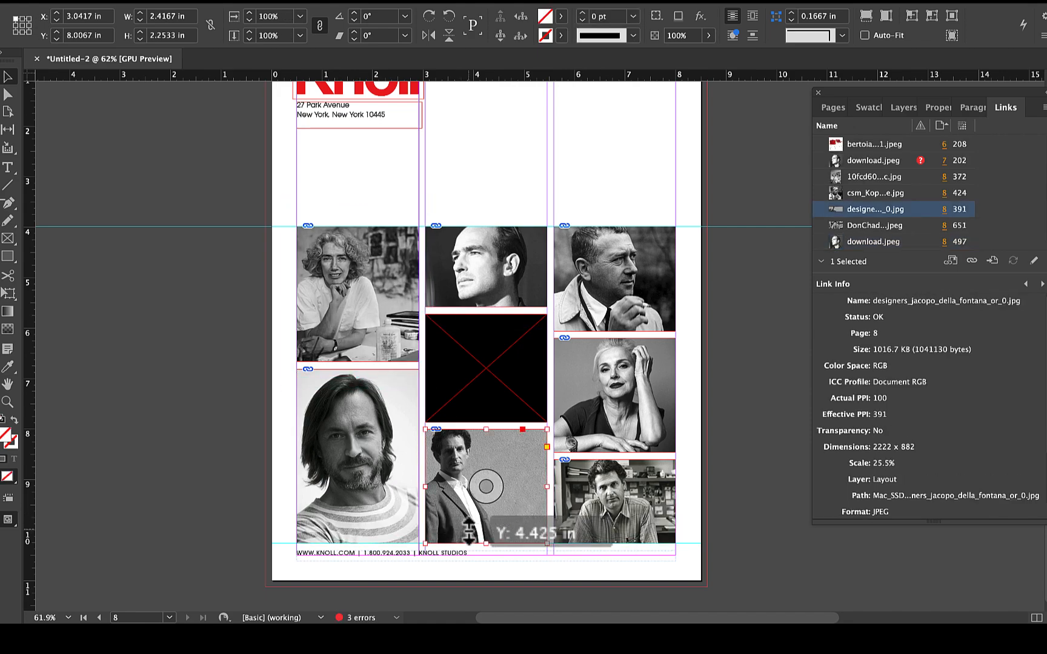
pyautogui.doubleClick(468, 533)
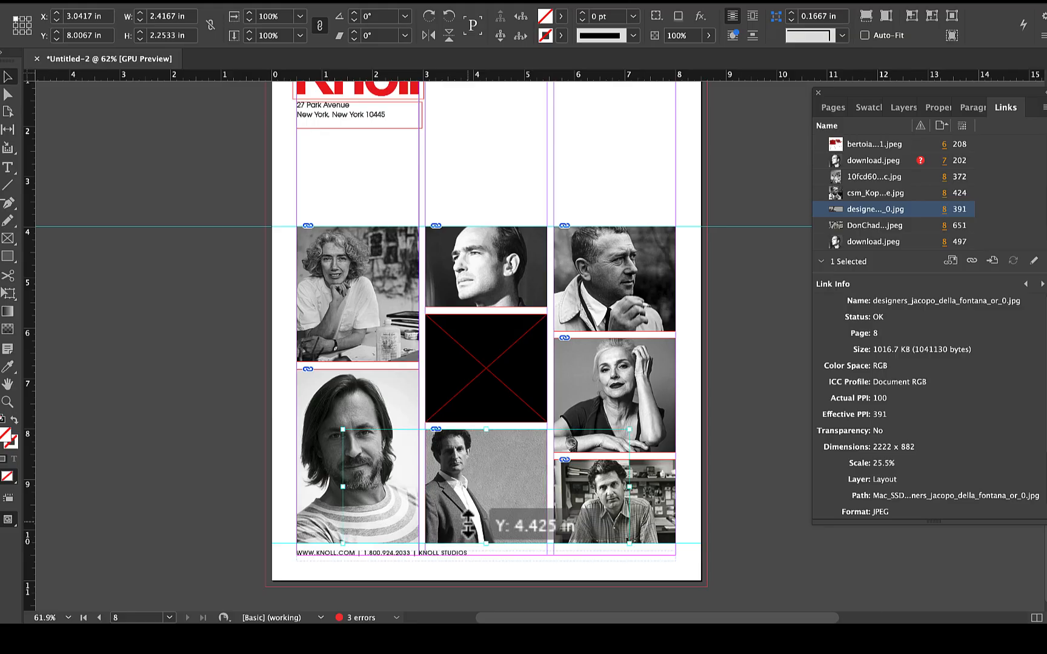
pyautogui.press('super+period')
pyautogui.press('super+period')
pyautogui.press('super+period')
pyautogui.press('super+period')
pyautogui.press('super+period')
pyautogui.press('super+period')
pyautogui.press('super+period')
pyautogui.press('super+period')
pyautogui.press('super+period')
pyautogui.press('super+period')
pyautogui.press('super+period')
pyautogui.press('super+period')
pyautogui.press('super+period')
pyautogui.press('super+period')
pyautogui.press('super+period')
pyautogui.press('super+period')
pyautogui.moveTo(467, 525); pyautogui.dragTo(484, 528)
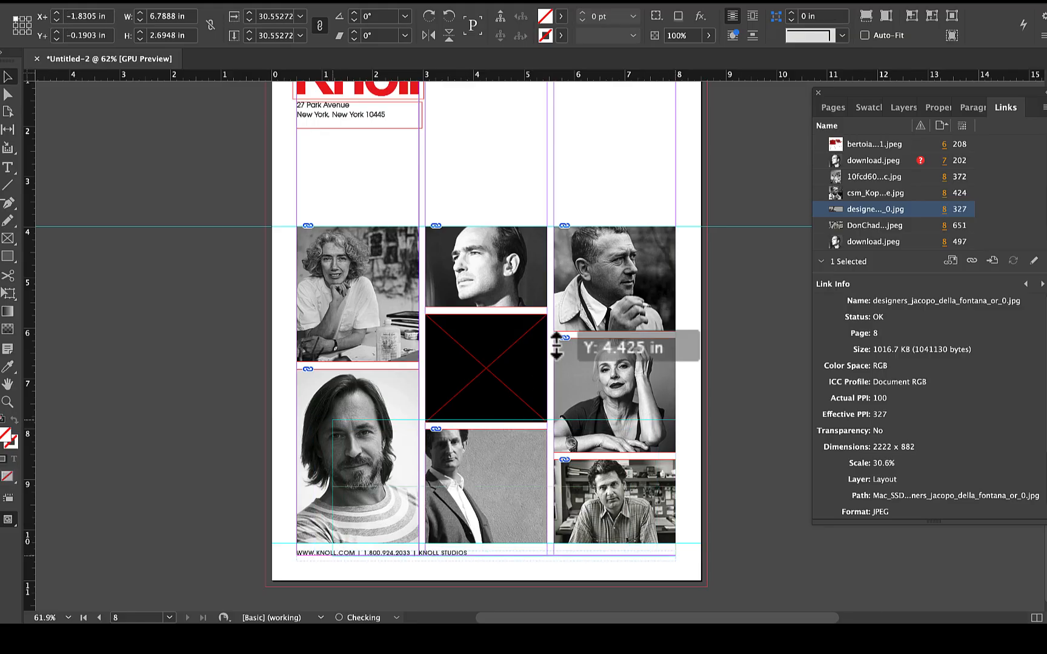
pyautogui.click(626, 164)
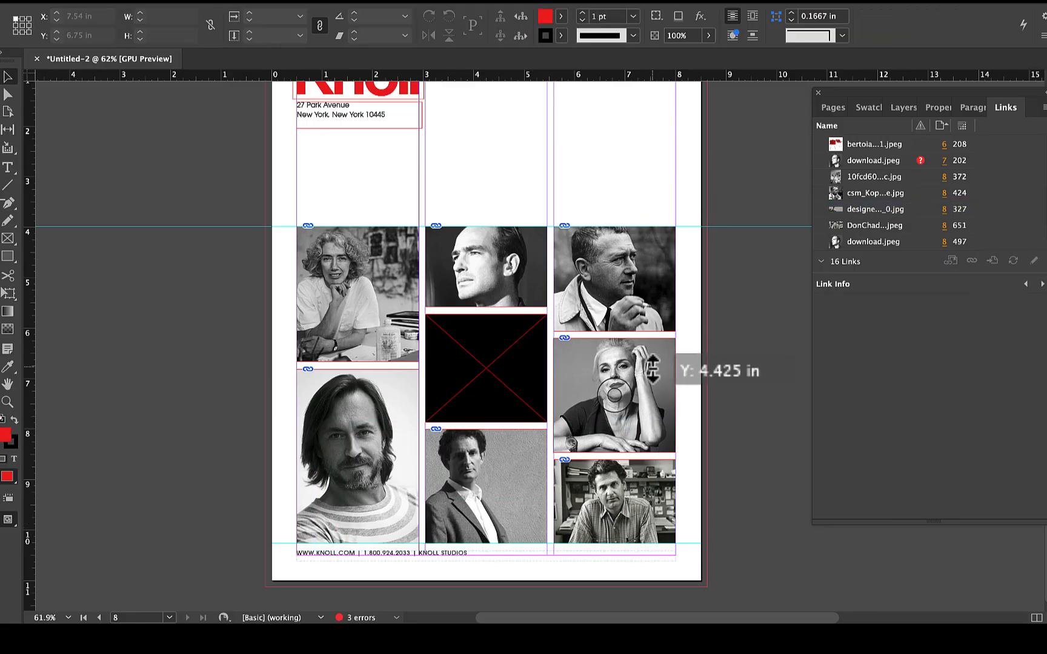
# - Cut the line "These are the people who make Knoll." from the copy block on the pasteboard
pyautogui.scroll(-3, 652, 370)
pyautogui.scroll(-6, 652, 371)
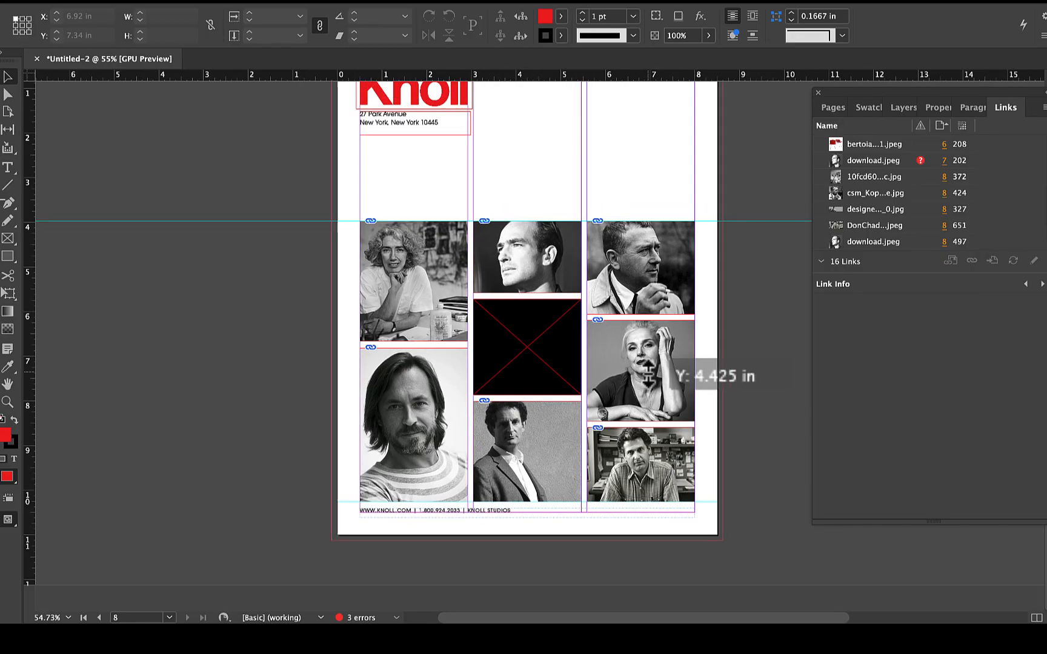
pyautogui.scroll(4, 199, 188)
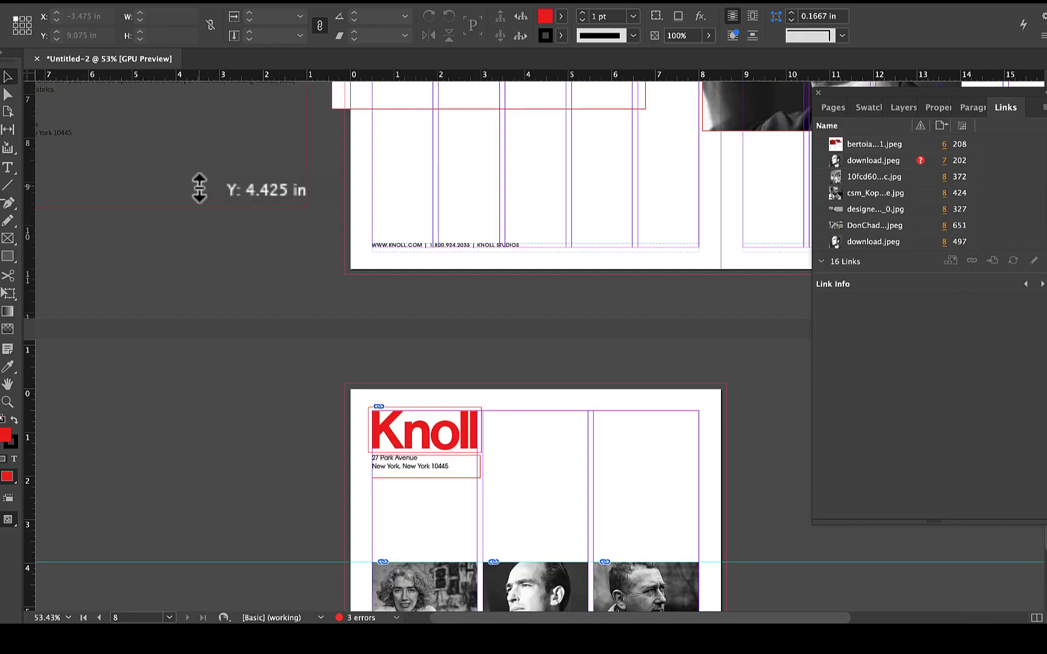
pyautogui.moveTo(69, 217); pyautogui.dragTo(88, 195)
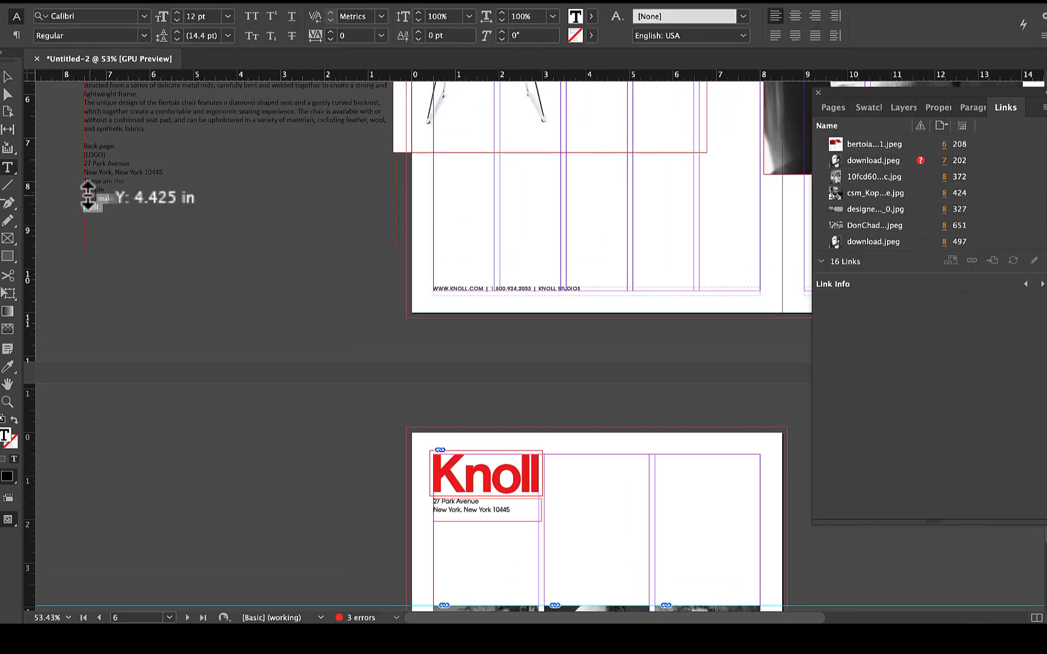
pyautogui.press('super+x')
# - Paste the cut line as text into the black box in the back page's middle column
pyautogui.scroll(-6, 433, 392)
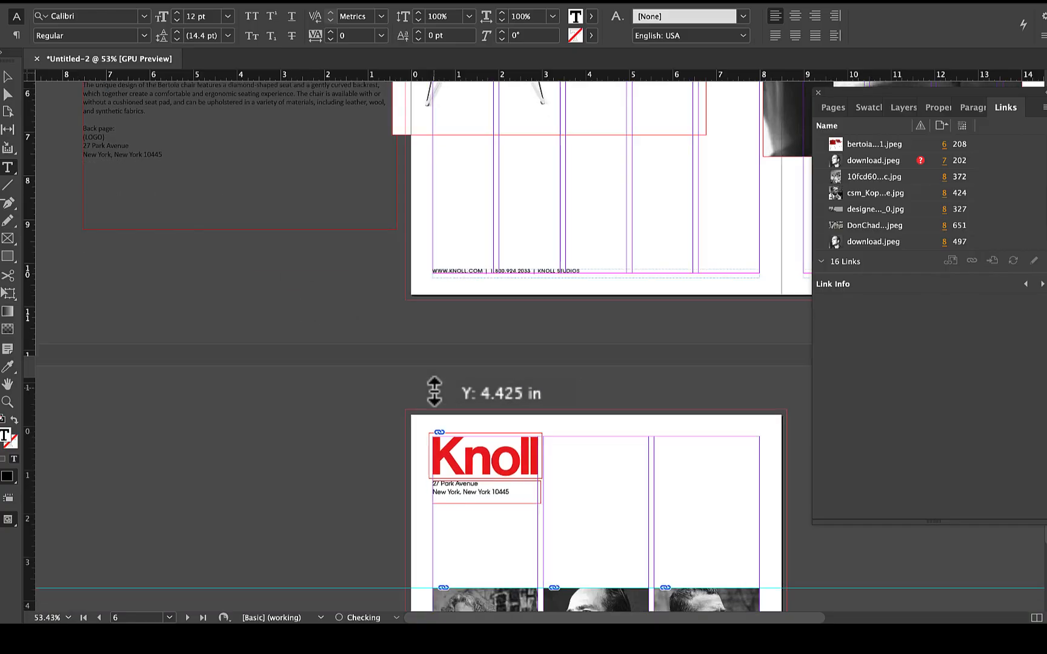
pyautogui.hscroll(2, 434, 391)
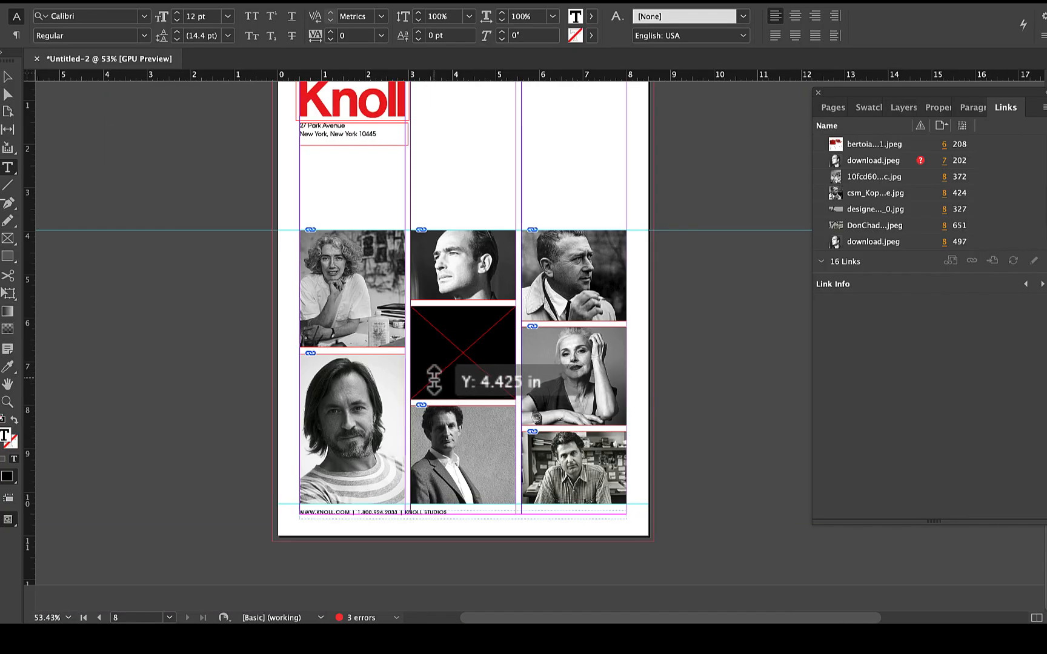
pyautogui.click(463, 356)
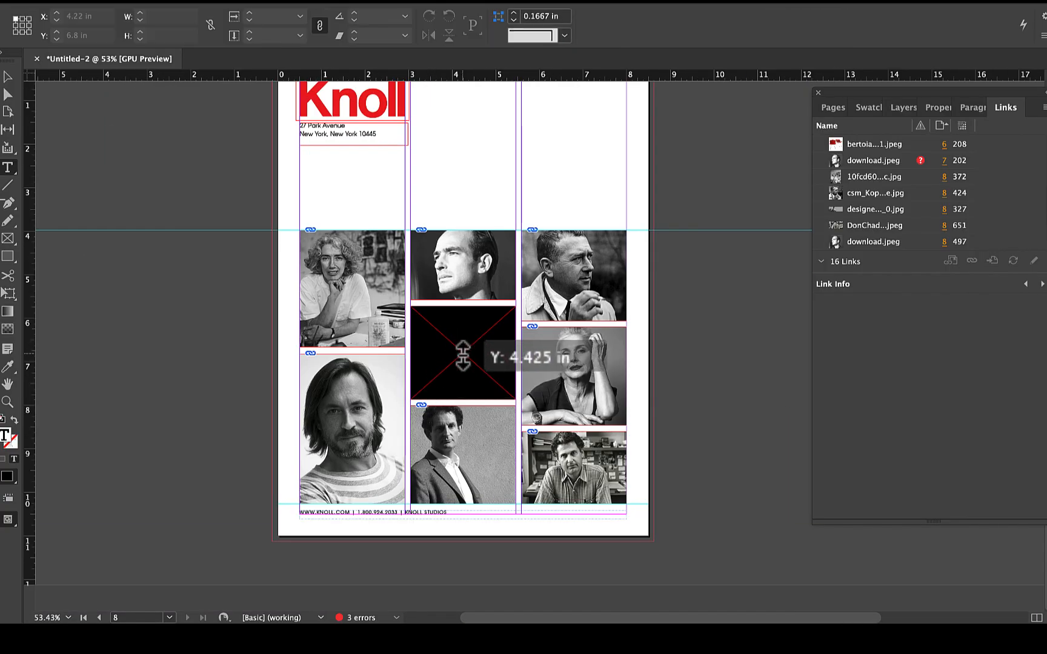
pyautogui.click(463, 356)
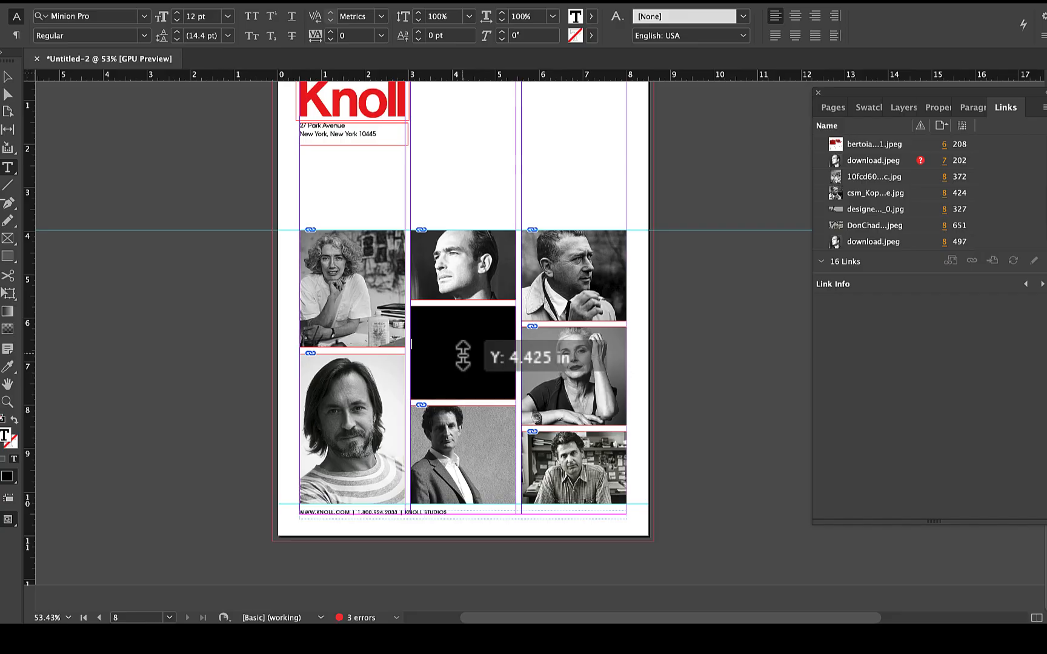
pyautogui.press('super+v')
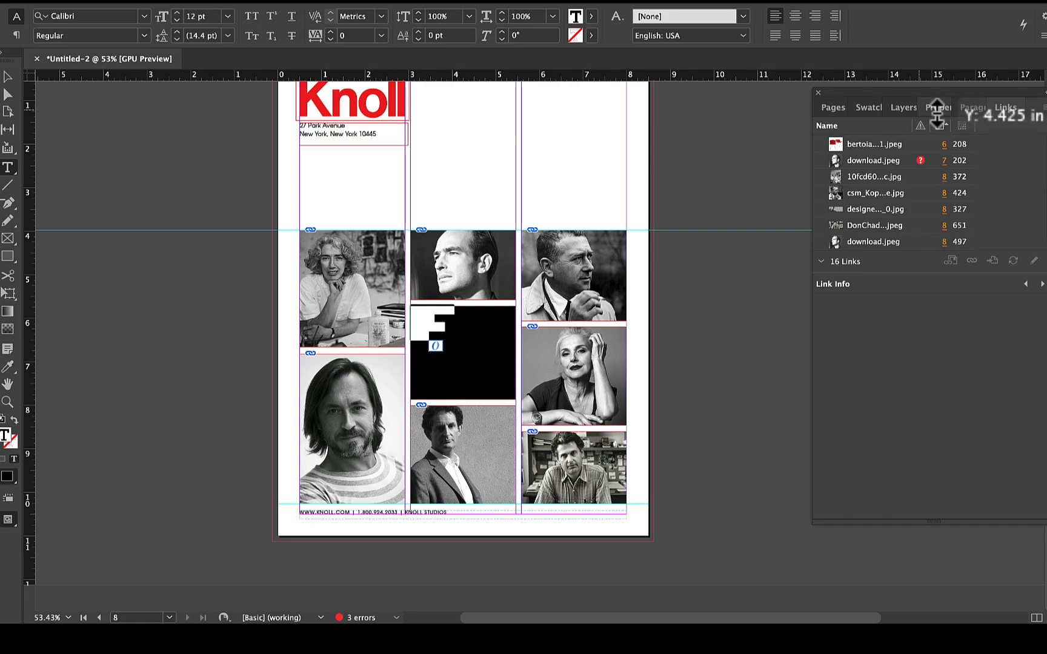
# - Apply the Designer Name paragraph style to the text in the black box and set its fill color to Paper
pyautogui.click(971, 108)
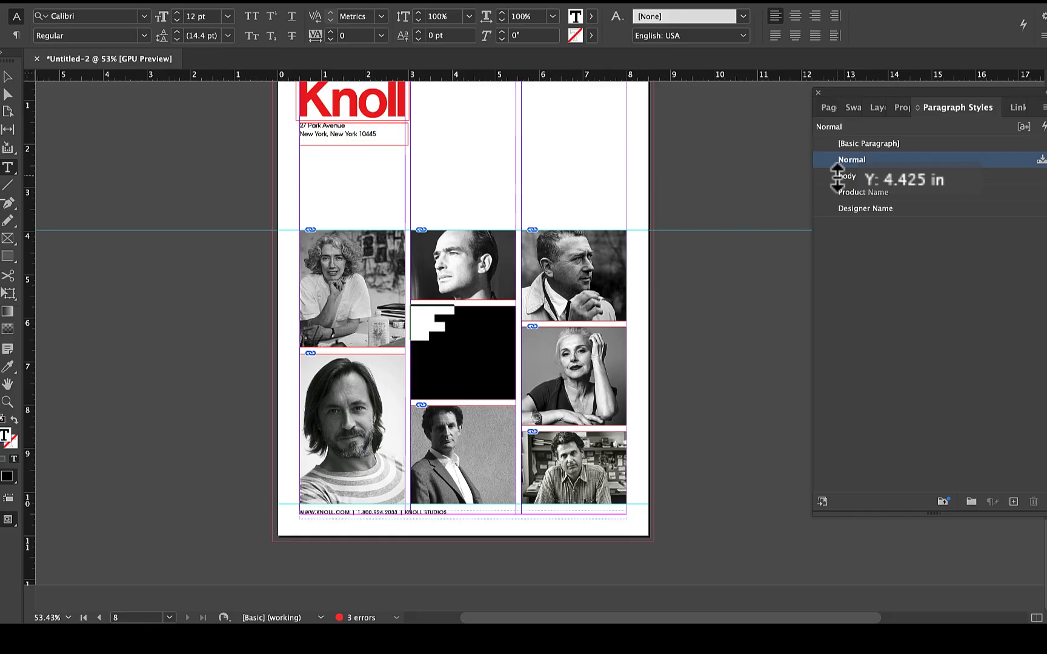
pyautogui.click(851, 209)
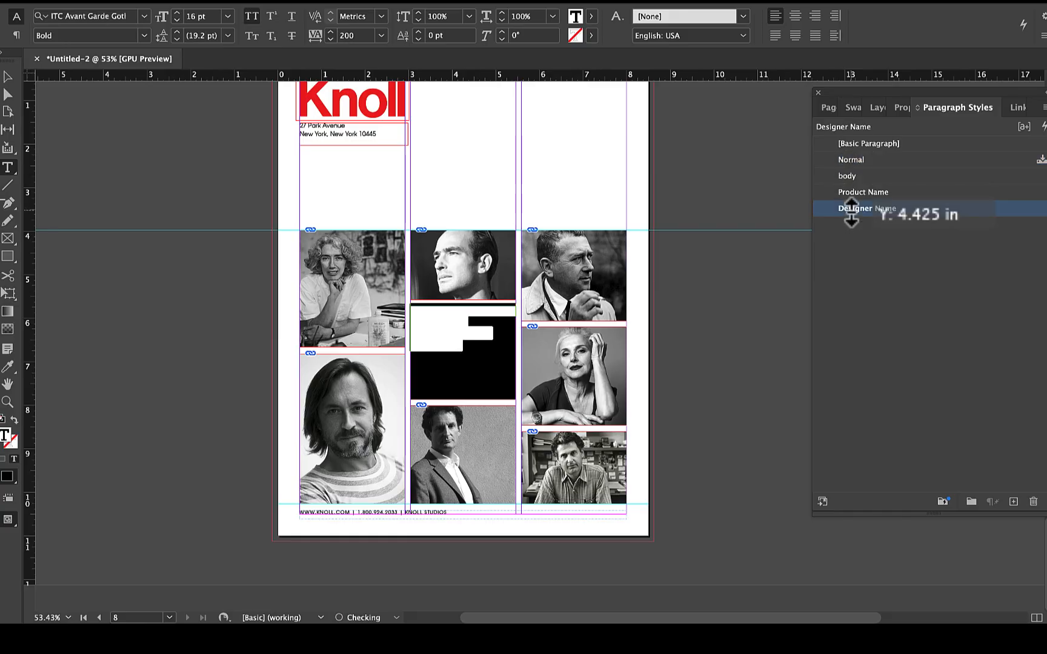
pyautogui.click(591, 16)
pyautogui.click(462, 95)
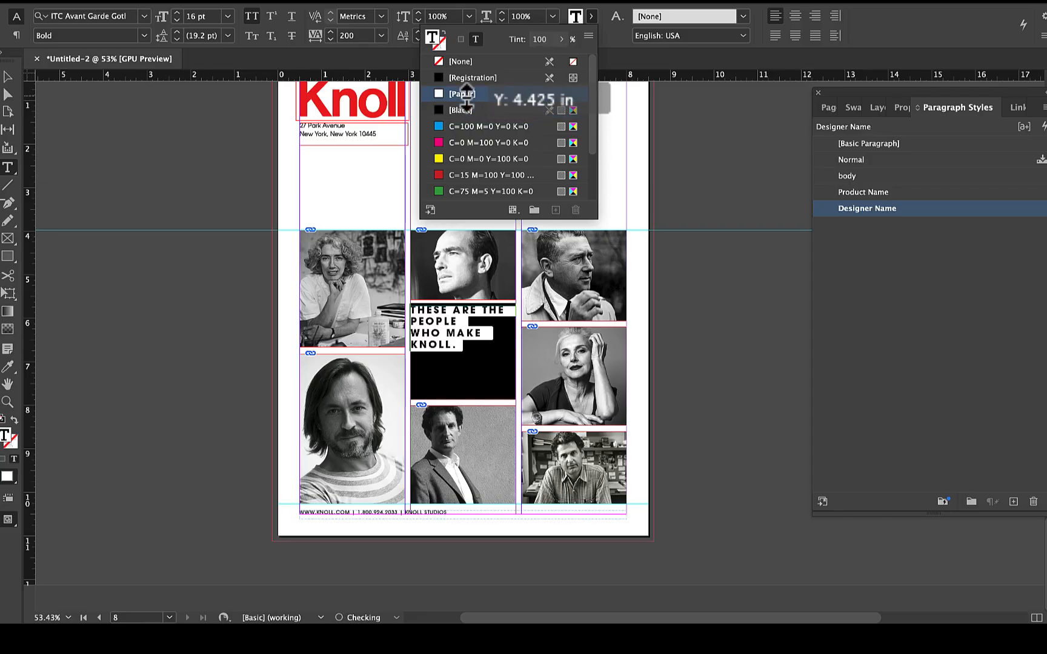
# - Center the black box's text horizontally and set its vertical justification to Center in Text Frame Options
pyautogui.click(795, 16)
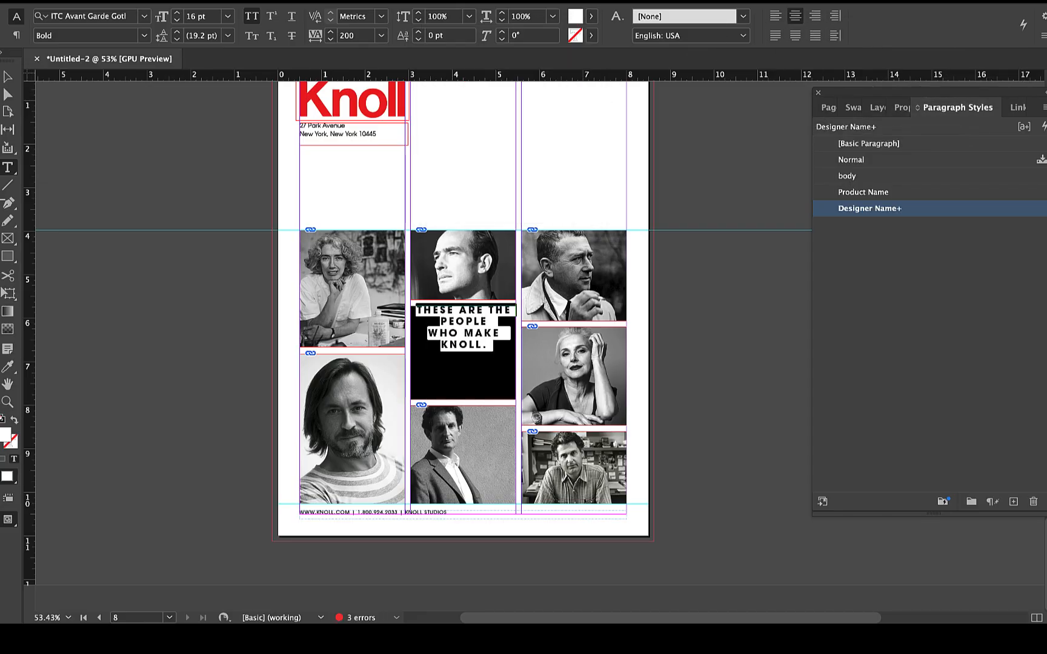
pyautogui.click(253, 2)
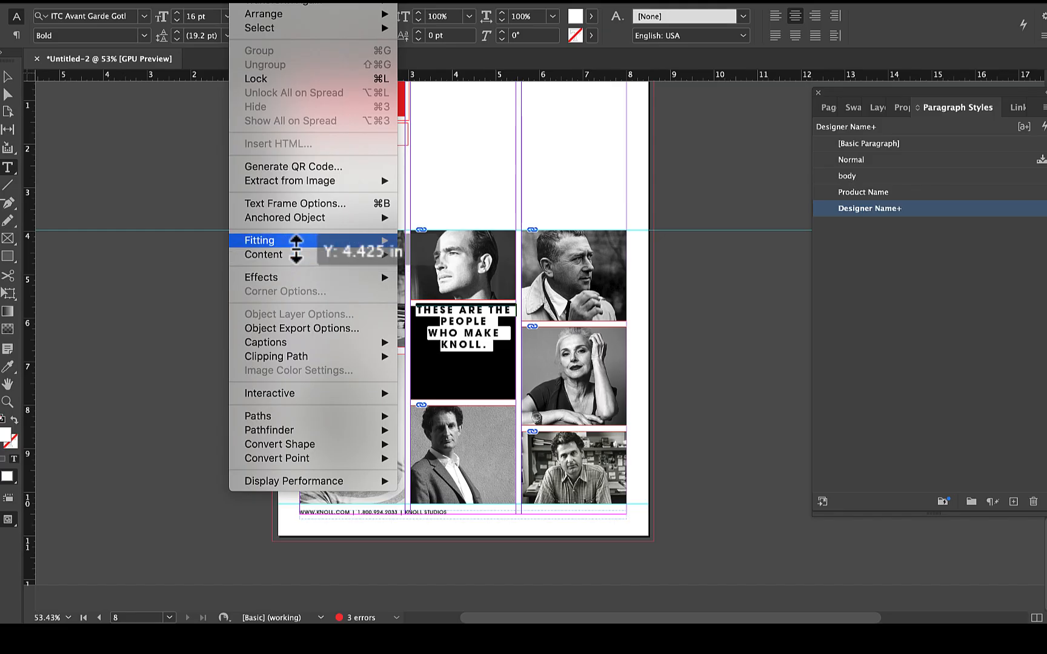
pyautogui.click(295, 204)
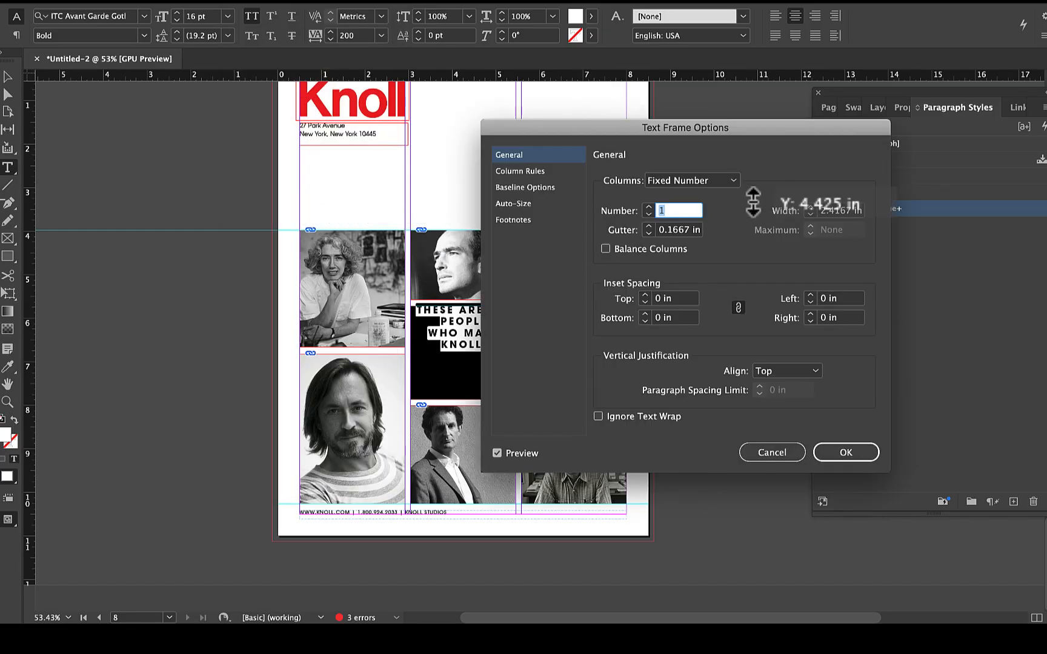
pyautogui.click(784, 370)
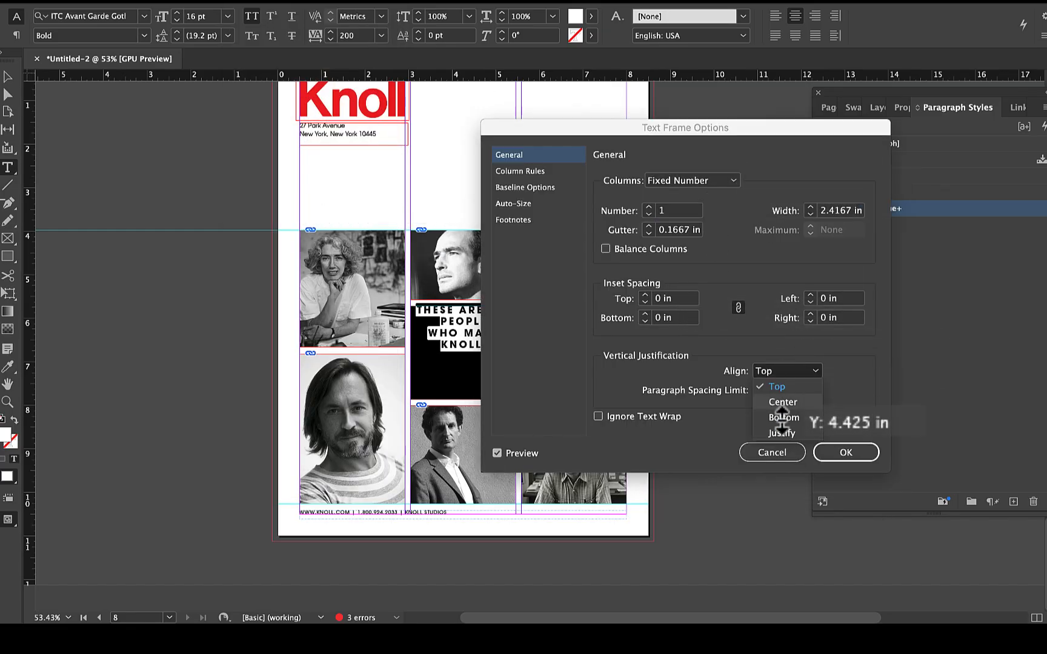
pyautogui.click(782, 403)
pyautogui.click(842, 453)
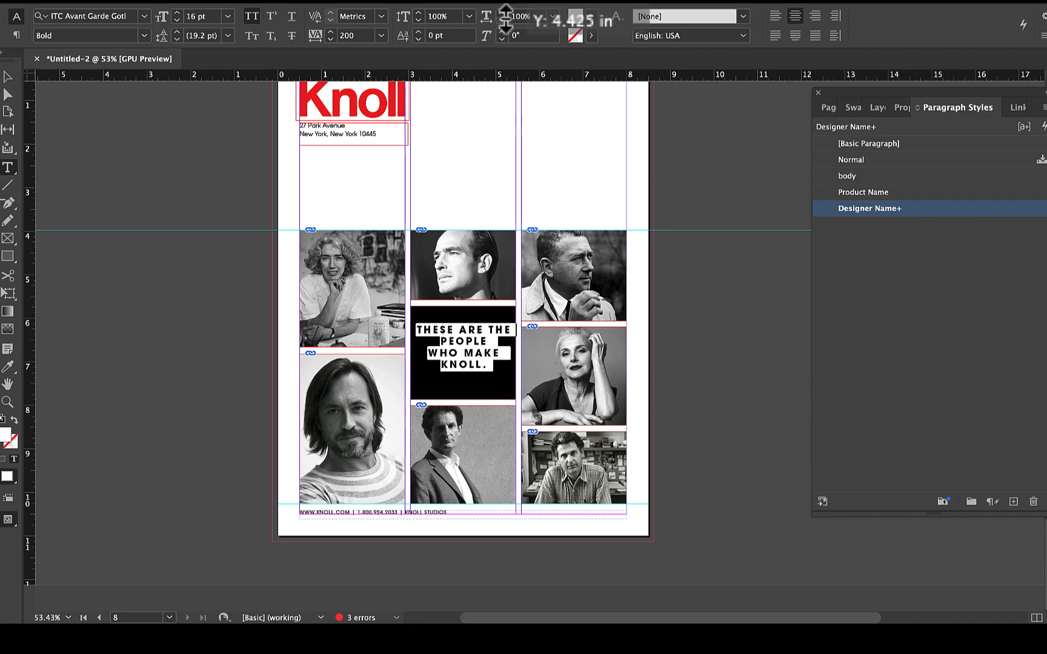
# - Set the black box text's tracking to 5 and its leading to 23.2 pt
pyautogui.click(380, 36)
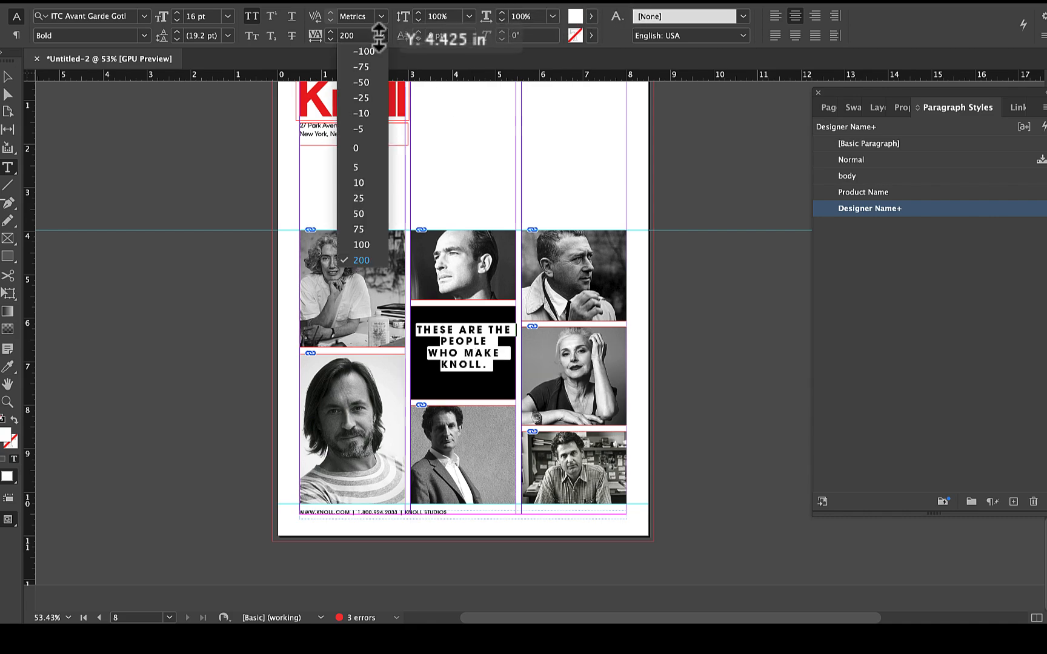
pyautogui.click(359, 164)
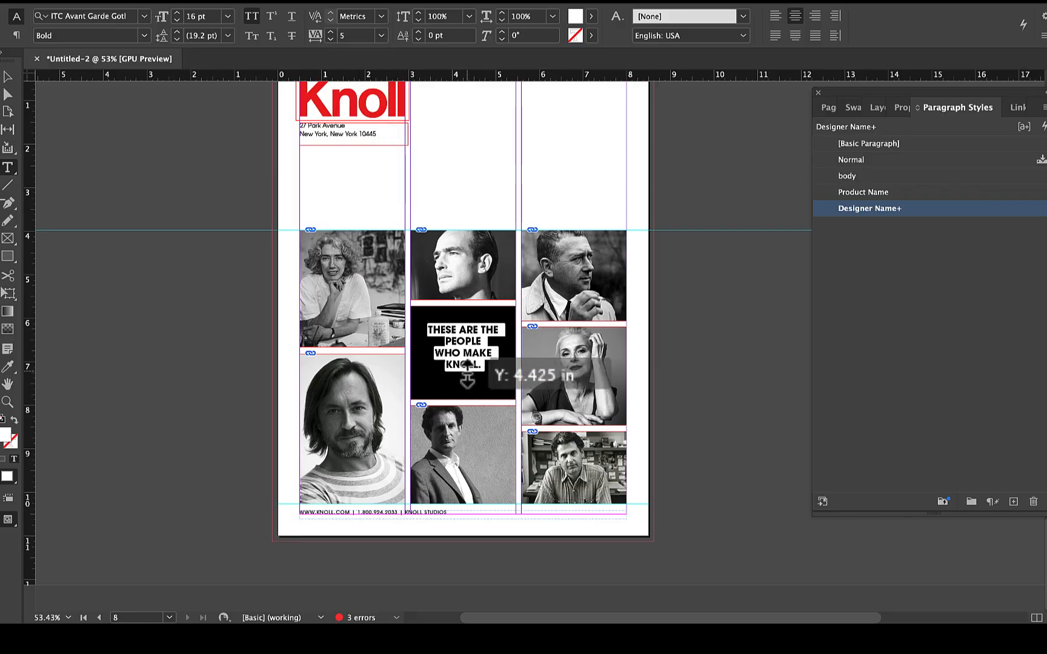
pyautogui.hotkey('alt', 'Down')
pyautogui.hotkey('alt', 'Down')
# - Restyle "Knoll" without all caps at 18 pt, and color the word and its period C=0 M=100 Y=100 K=0
pyautogui.click(468, 391)
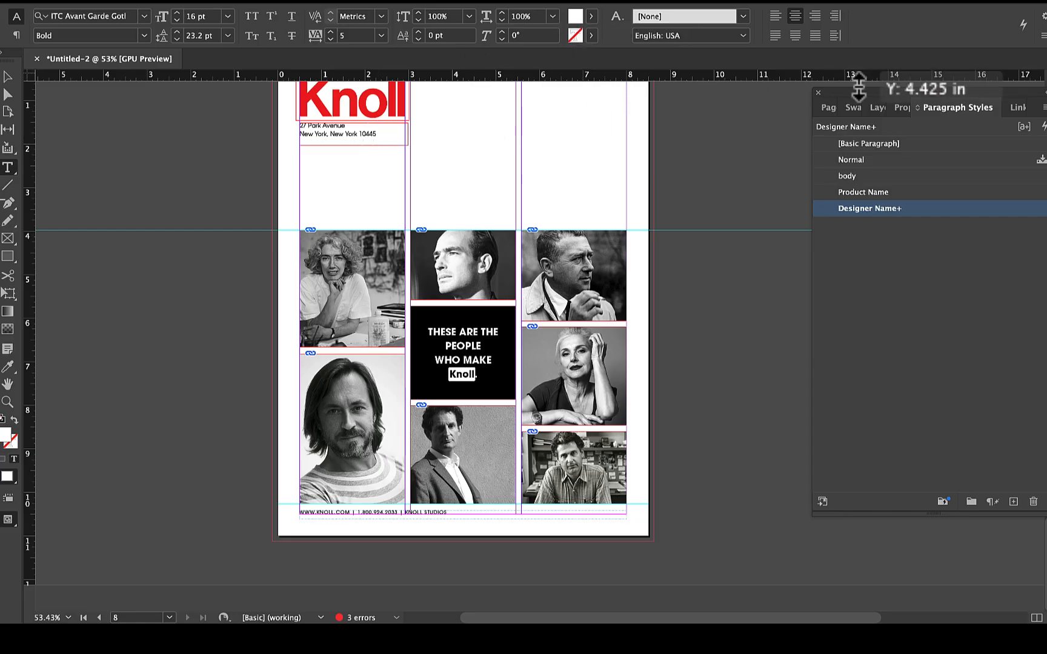
pyautogui.click(852, 107)
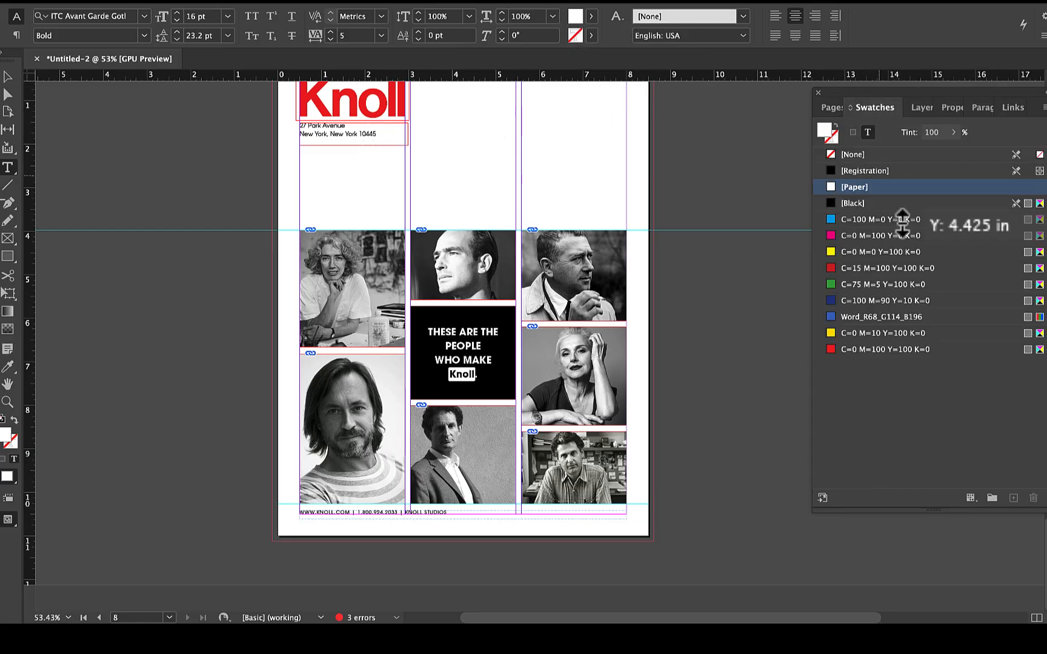
pyautogui.click(854, 348)
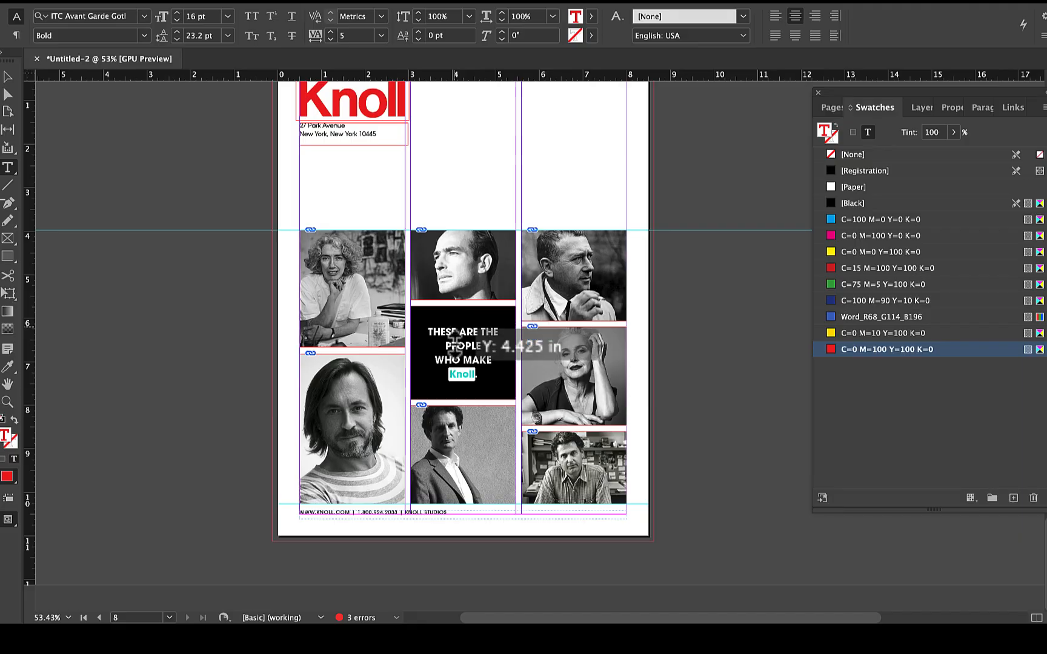
pyautogui.click(473, 374)
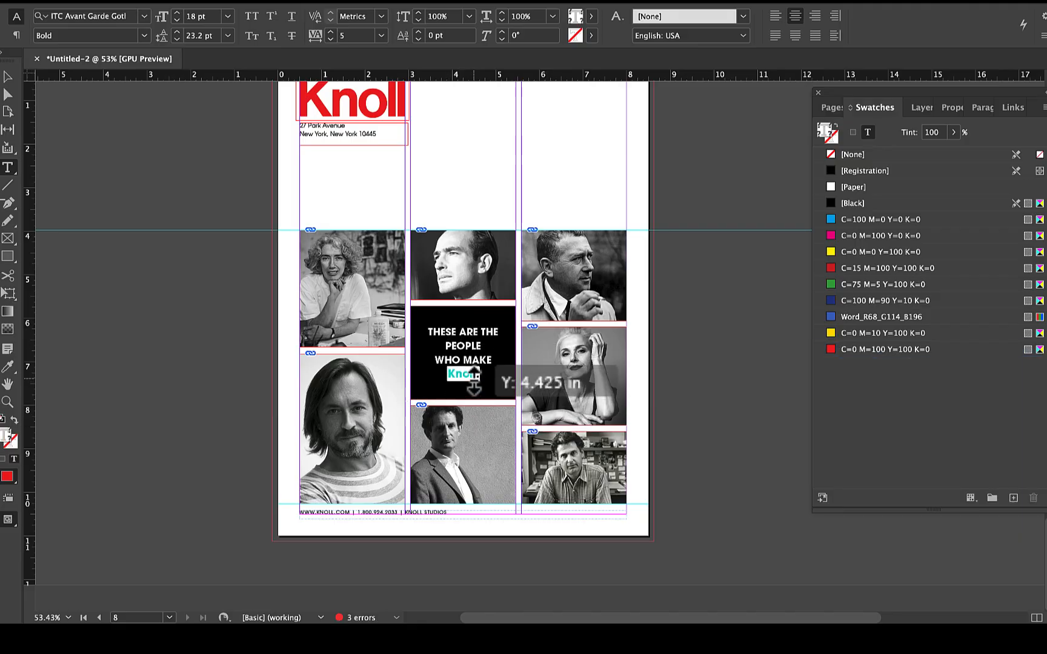
pyautogui.click(473, 374)
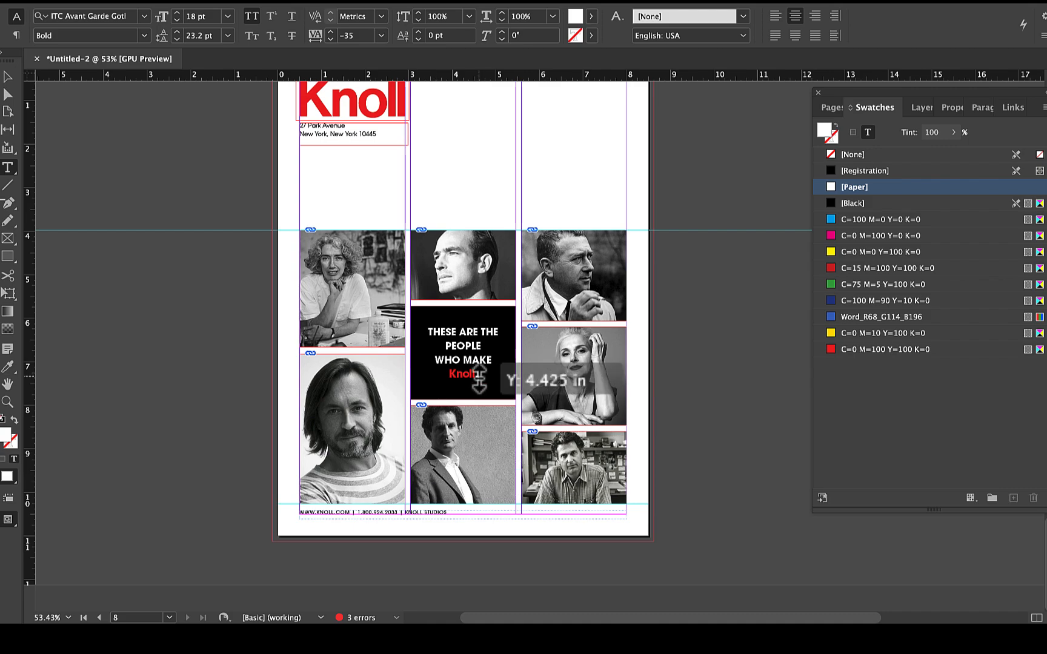
pyautogui.moveTo(476, 379); pyautogui.dragTo(484, 378)
pyautogui.click(831, 351)
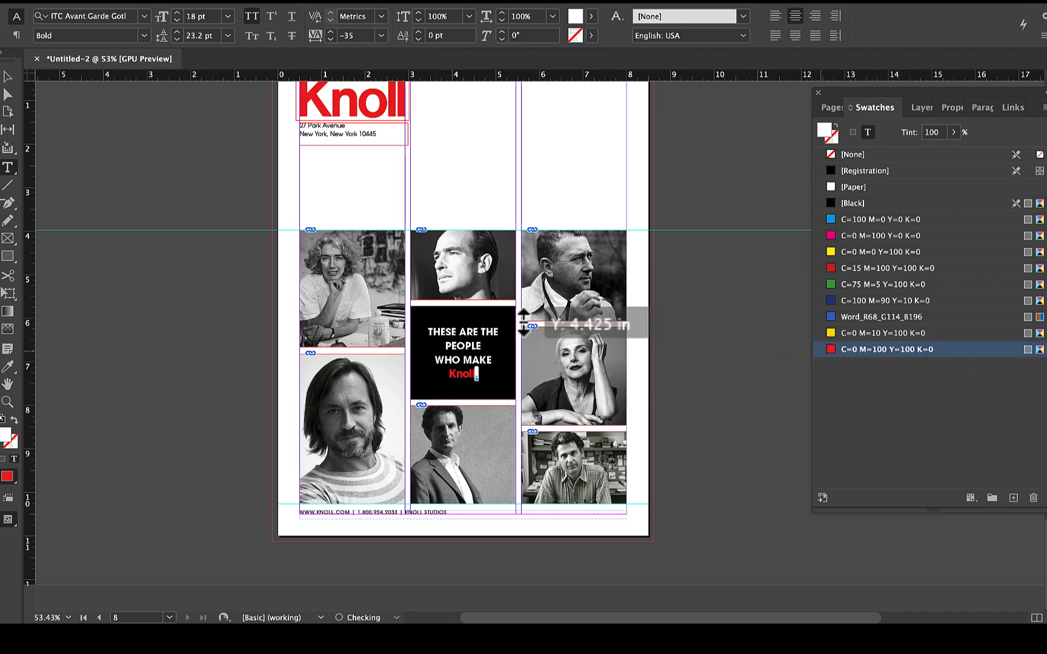
pyautogui.press('Escape')
pyautogui.click(262, 283)
pyautogui.press('w')
pyautogui.press('w')
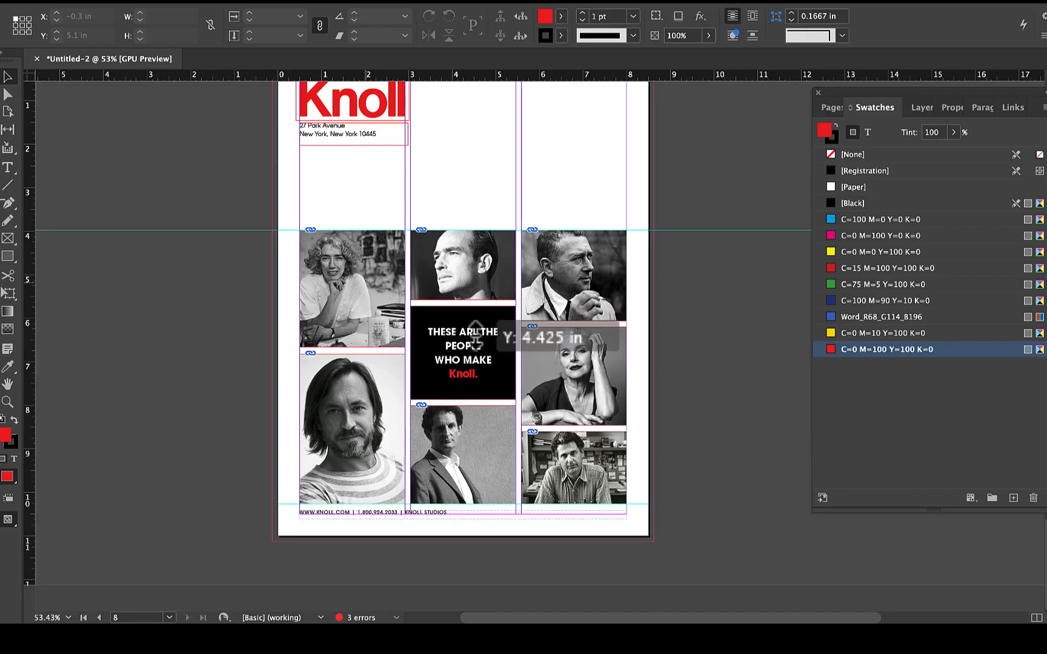
# - Try to adjust the lower edge of the left column's upper portrait frame
pyautogui.scroll(4, 539, 424)
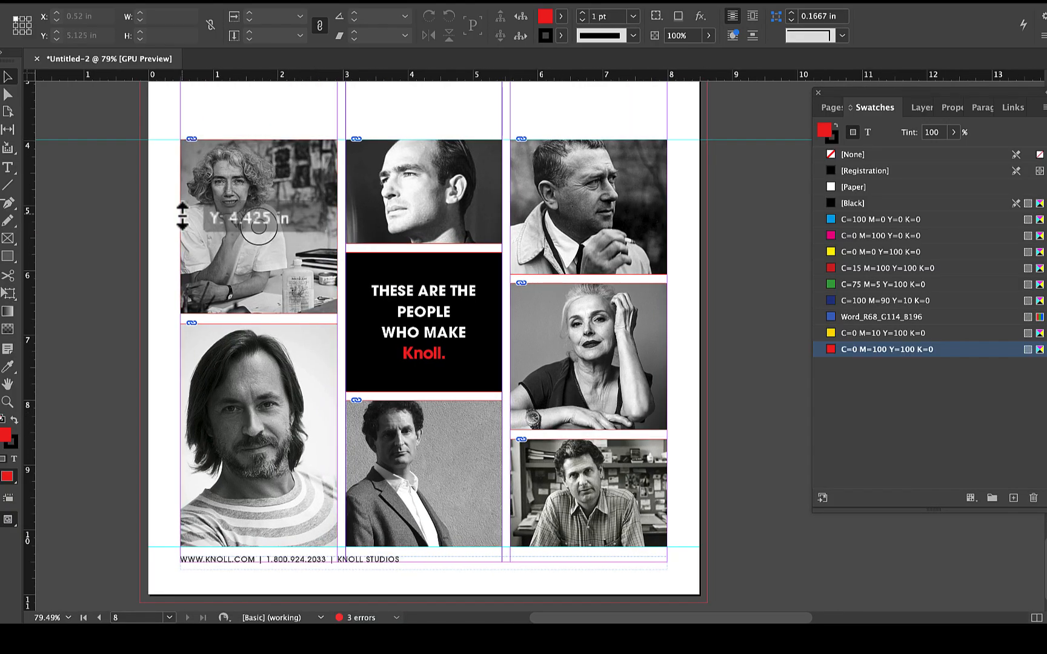
pyautogui.click(249, 256)
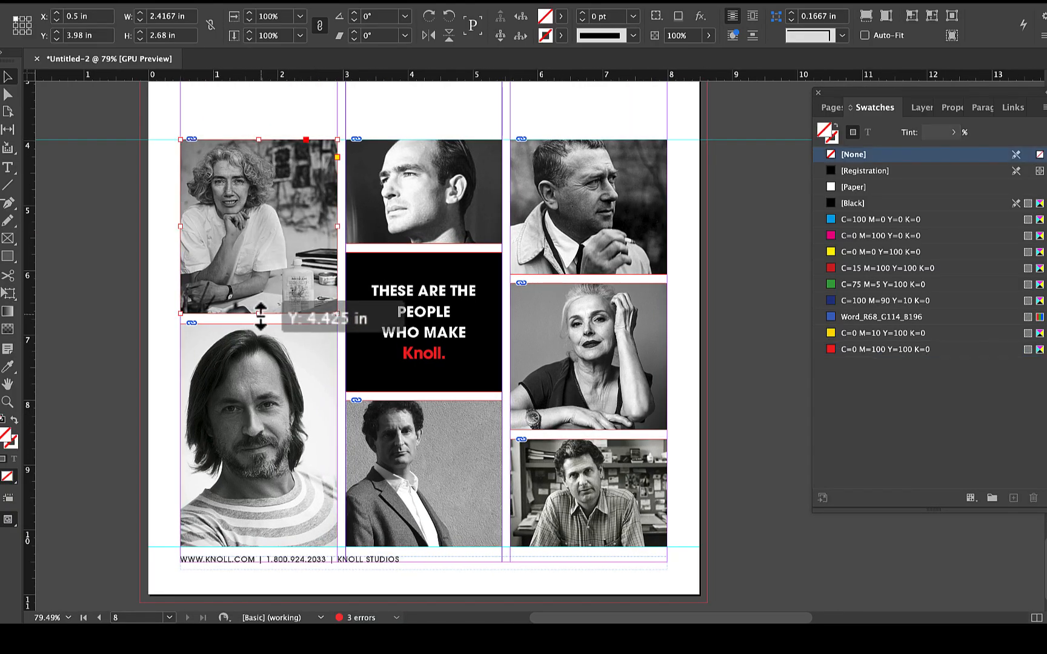
pyautogui.moveTo(259, 315); pyautogui.dragTo(258, 319)
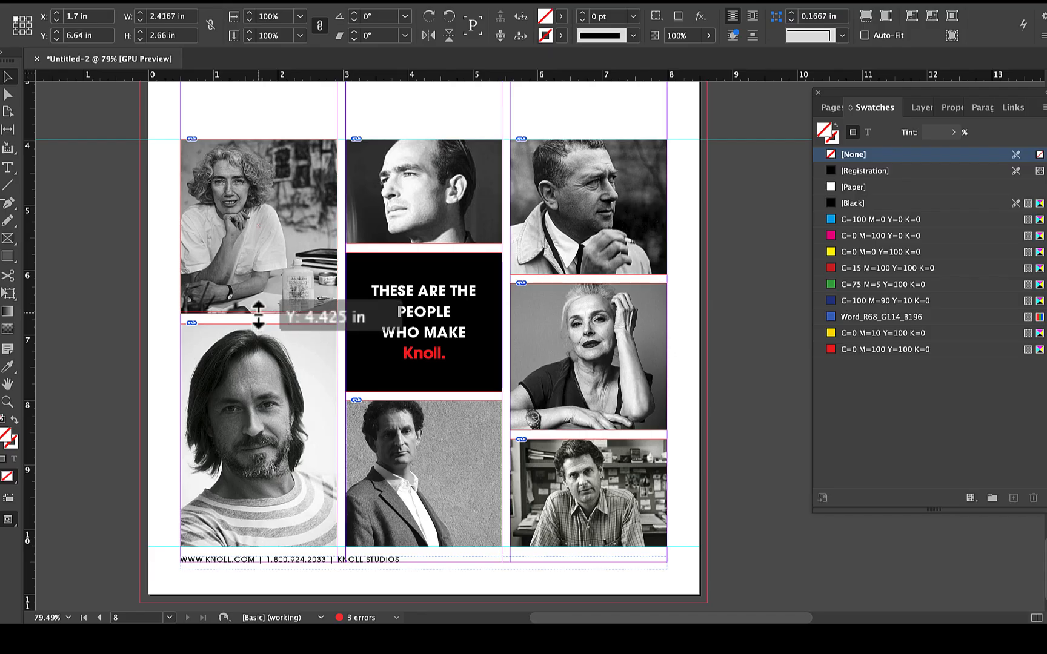
pyautogui.moveTo(259, 316); pyautogui.dragTo(259, 316)
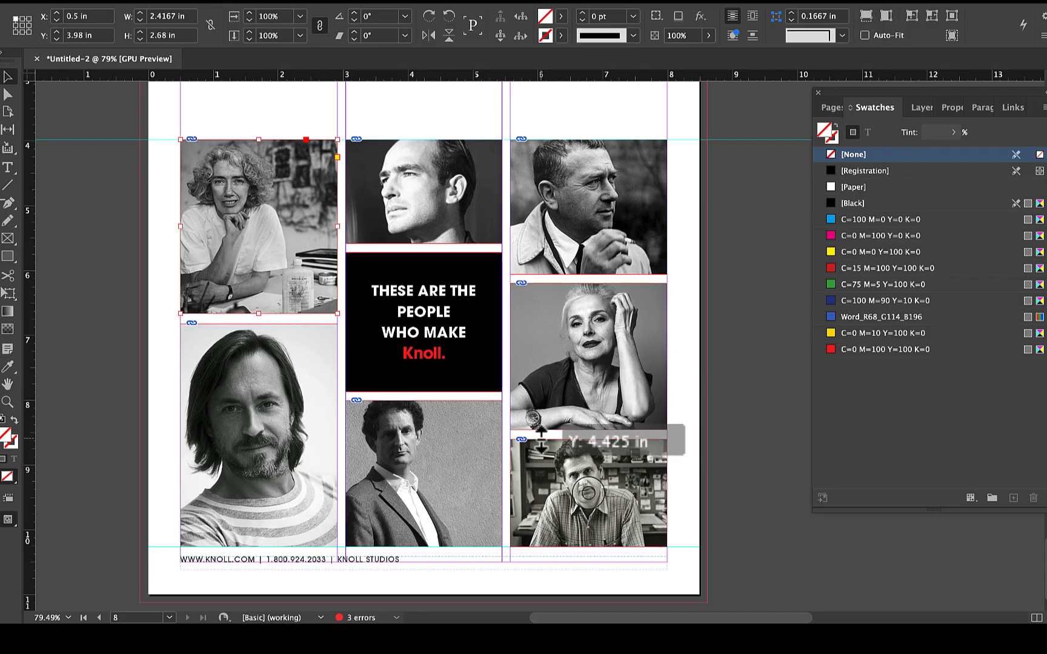
# - Turn off Smart Guides
pyautogui.click(327, 1)
pyautogui.moveTo(367, 272)
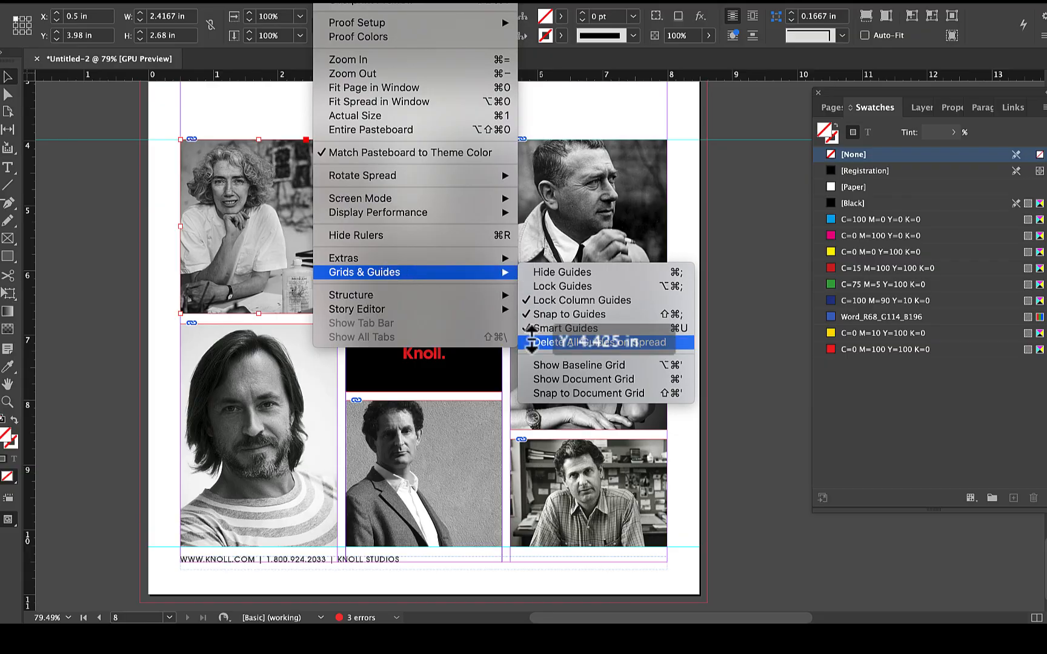
pyautogui.click(551, 327)
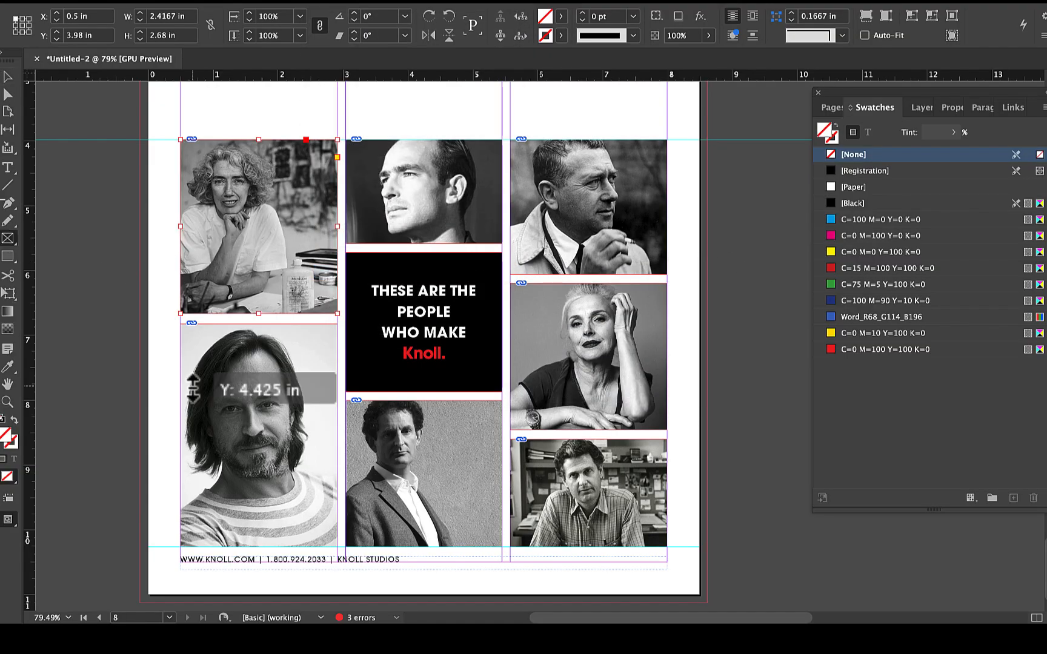
# - Draw a spacer frame about 0.71 by 0.16 in between the left column's portraits and fill it with C=0 M=100 Y=100 K=0
pyautogui.scroll(5, 192, 379)
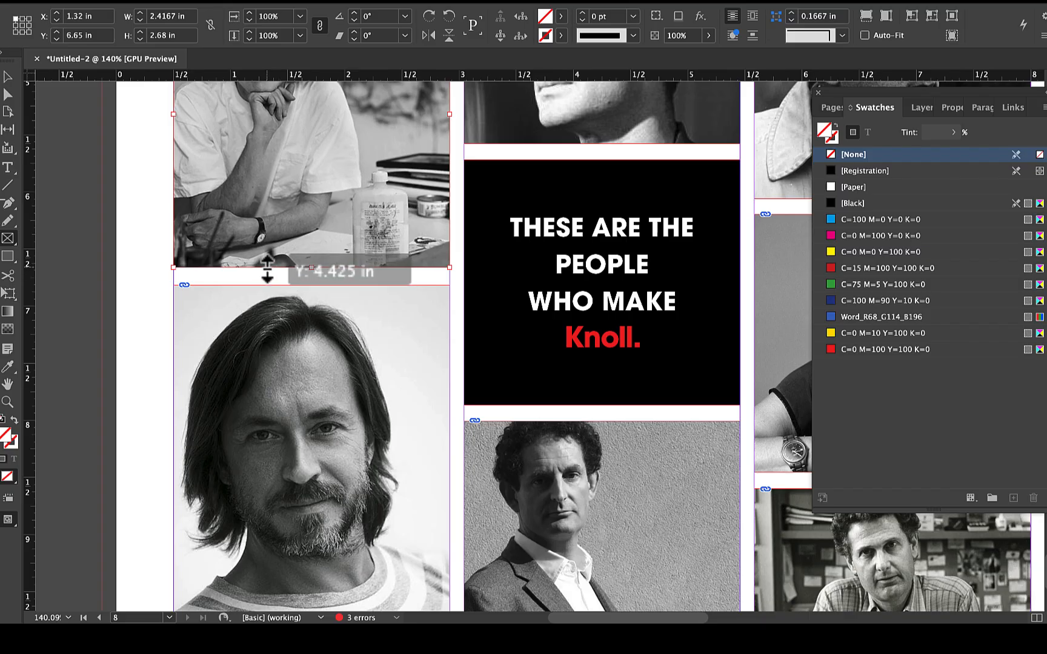
pyautogui.moveTo(267, 267); pyautogui.dragTo(348, 285)
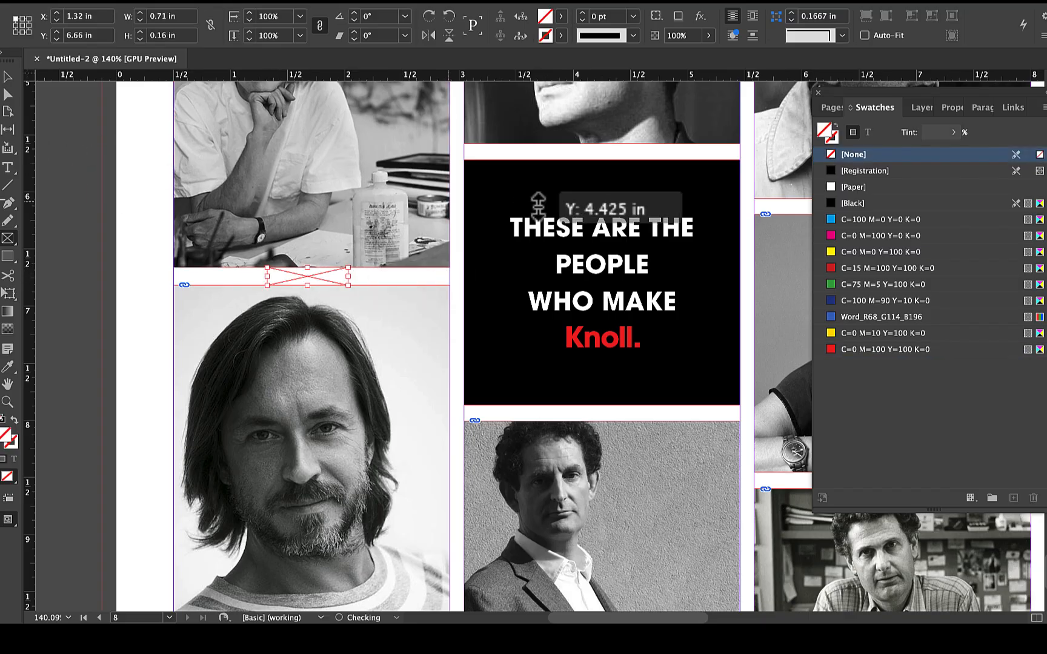
pyautogui.click(842, 352)
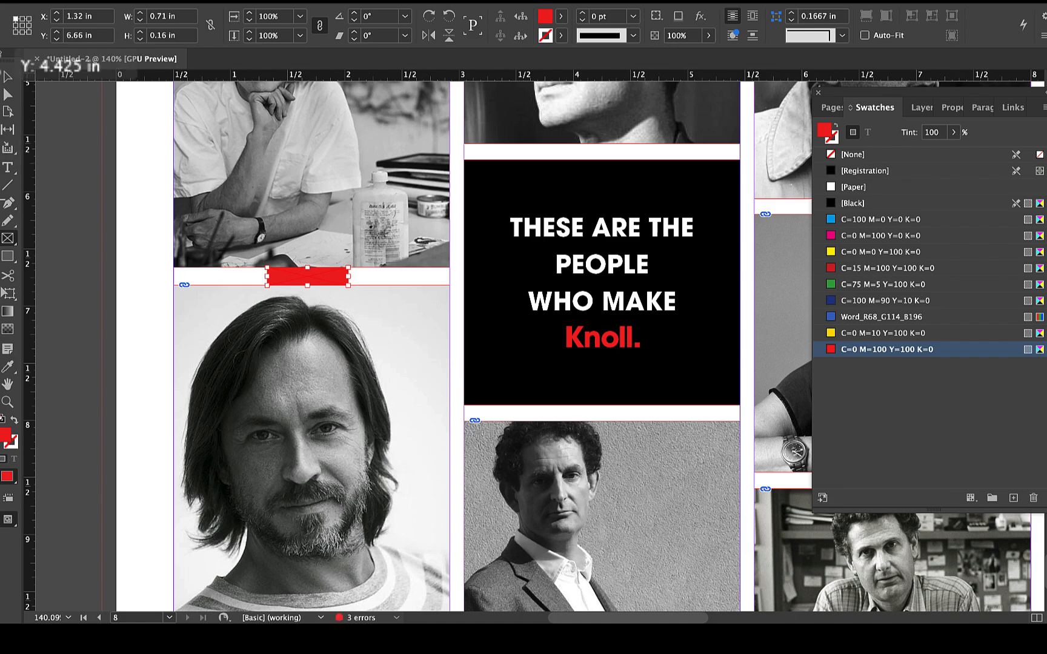
pyautogui.click(80, 153)
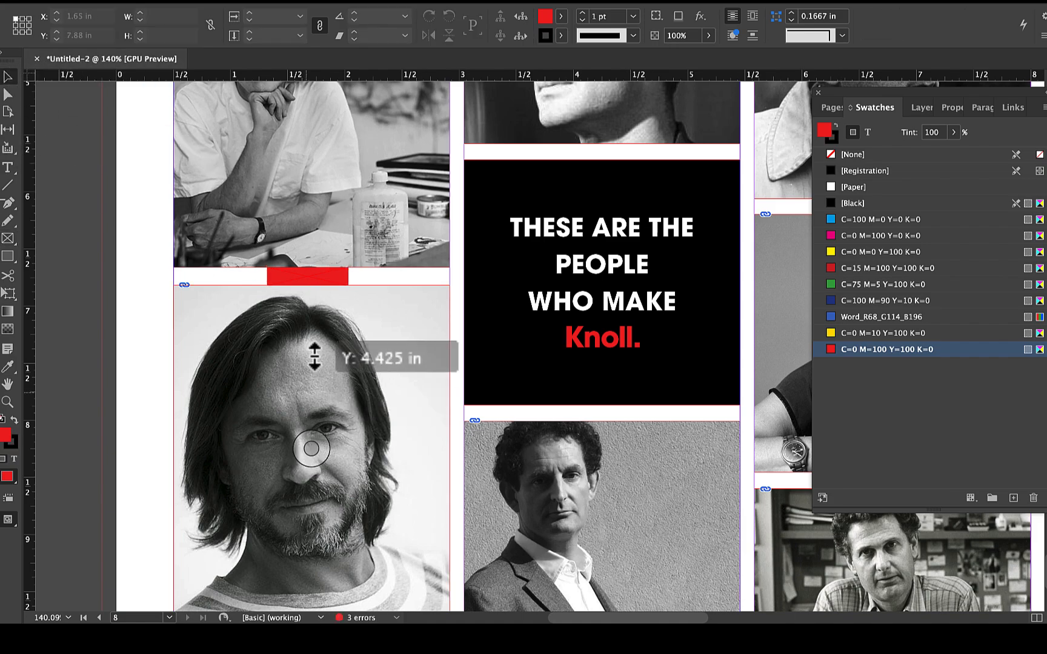
# - Match the gap below the black box to the red spacer by lowering the portrait's top edge, and check the gap above the box
pyautogui.moveTo(313, 277); pyautogui.dragTo(514, 414)
pyautogui.click(604, 419)
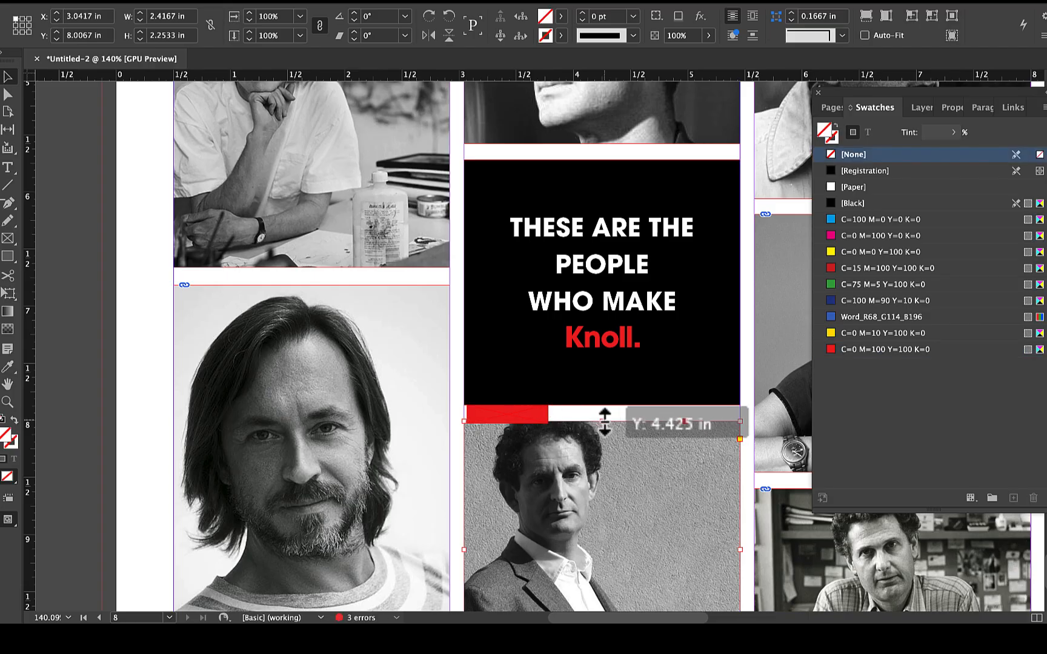
pyautogui.moveTo(604, 426); pyautogui.dragTo(604, 427)
pyautogui.click(580, 150)
pyautogui.moveTo(580, 149); pyautogui.dragTo(580, 150)
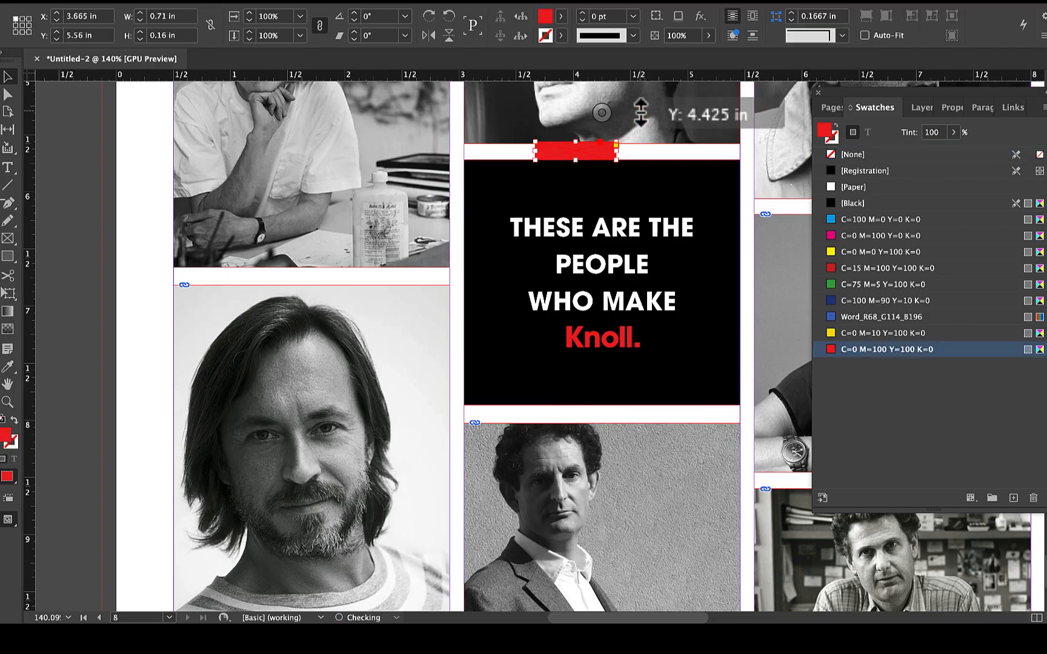
# - Match the gap between the right column's two lower portraits to the red spacer and preview the whole page
pyautogui.hscroll(8, 531, 173)
pyautogui.moveTo(247, 188); pyautogui.dragTo(502, 504)
pyautogui.moveTo(593, 189); pyautogui.dragTo(345, 240)
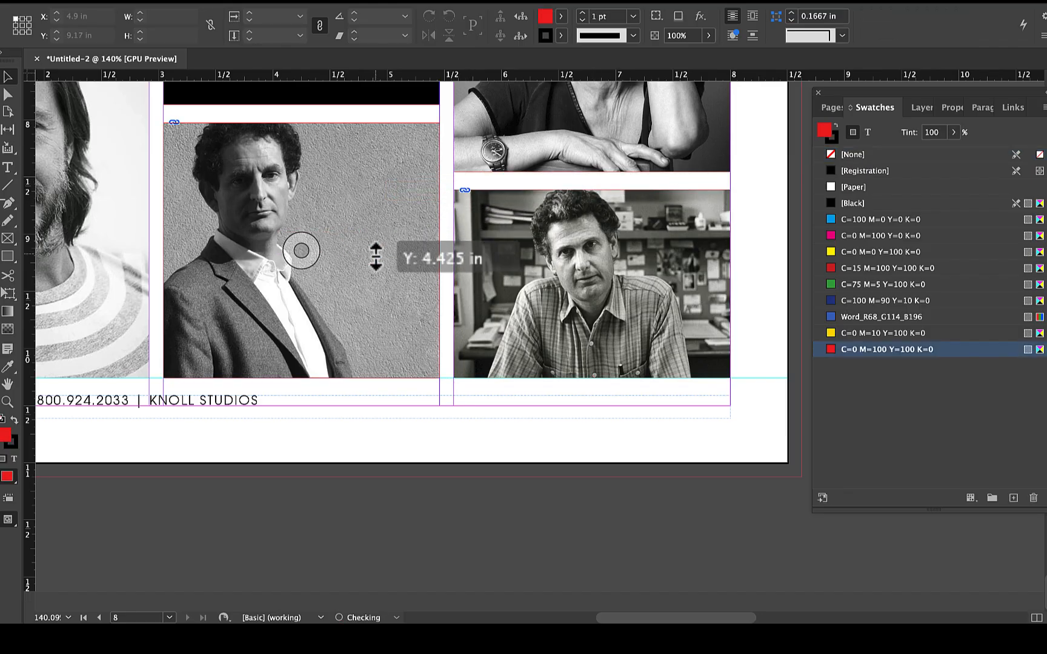
pyautogui.press('super+0')
pyautogui.press('w')
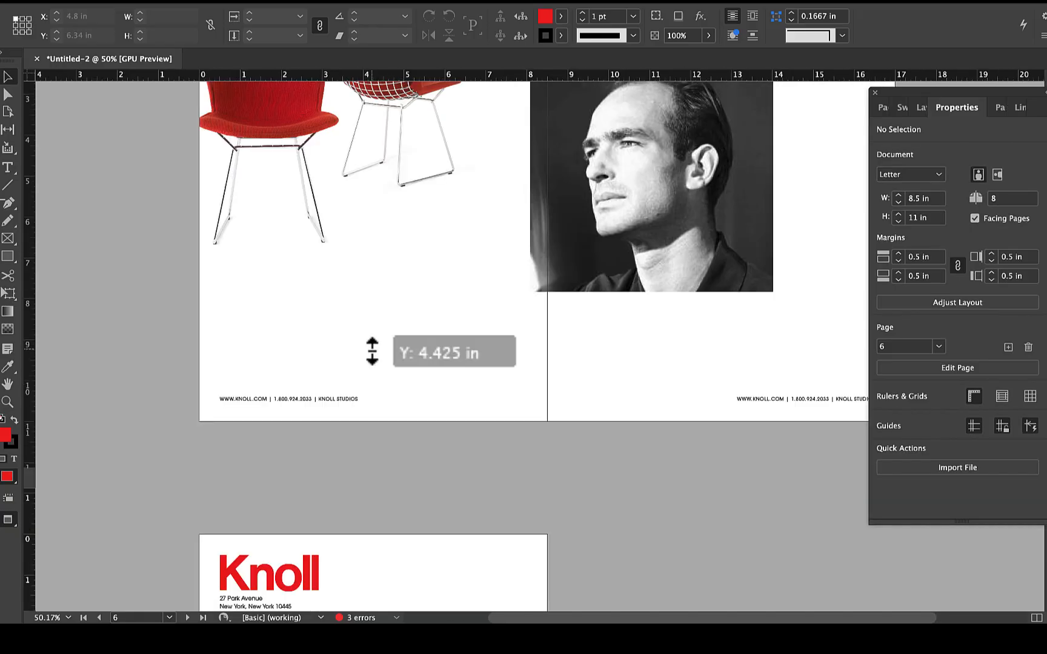
# - Delete the leftover copy frame from the pasteboard beside page 6
pyautogui.scroll(3, 372, 351)
pyautogui.hscroll(3, 372, 351)
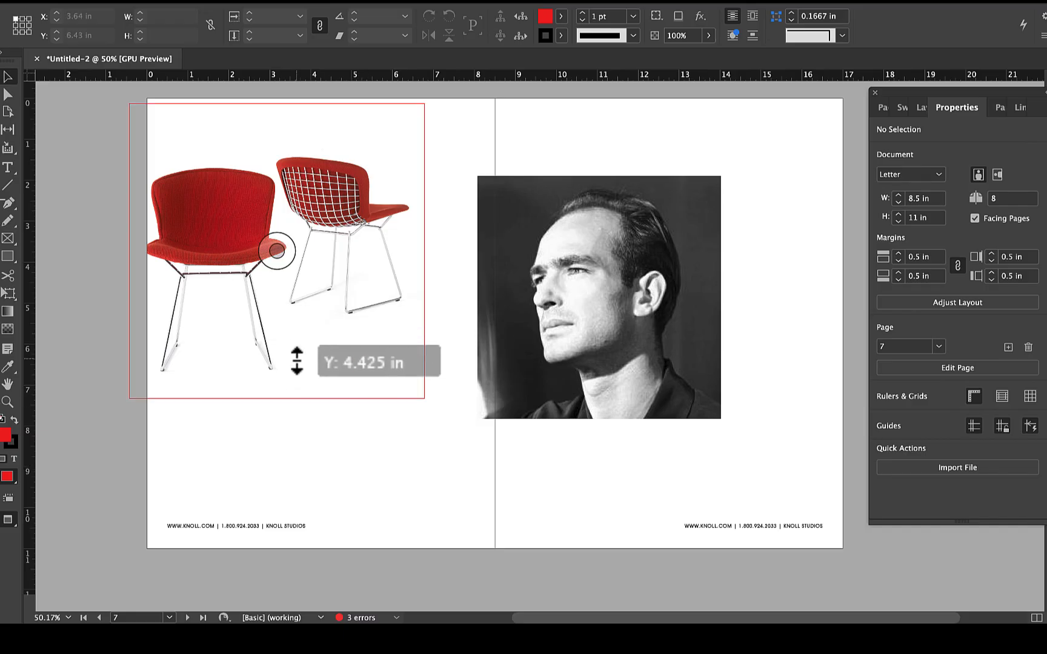
pyautogui.hscroll(-6, 298, 360)
pyautogui.scroll(3, 298, 360)
pyautogui.hscroll(-5, 296, 362)
pyautogui.scroll(1, 297, 362)
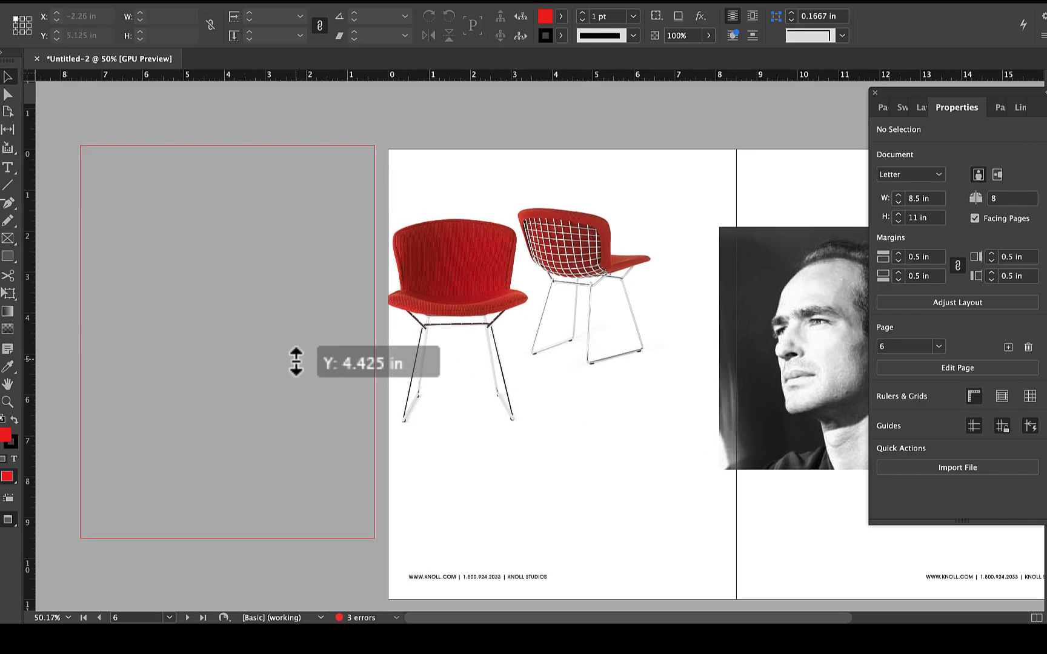
pyautogui.click(297, 362)
pyautogui.press('w')
pyautogui.press('Delete')
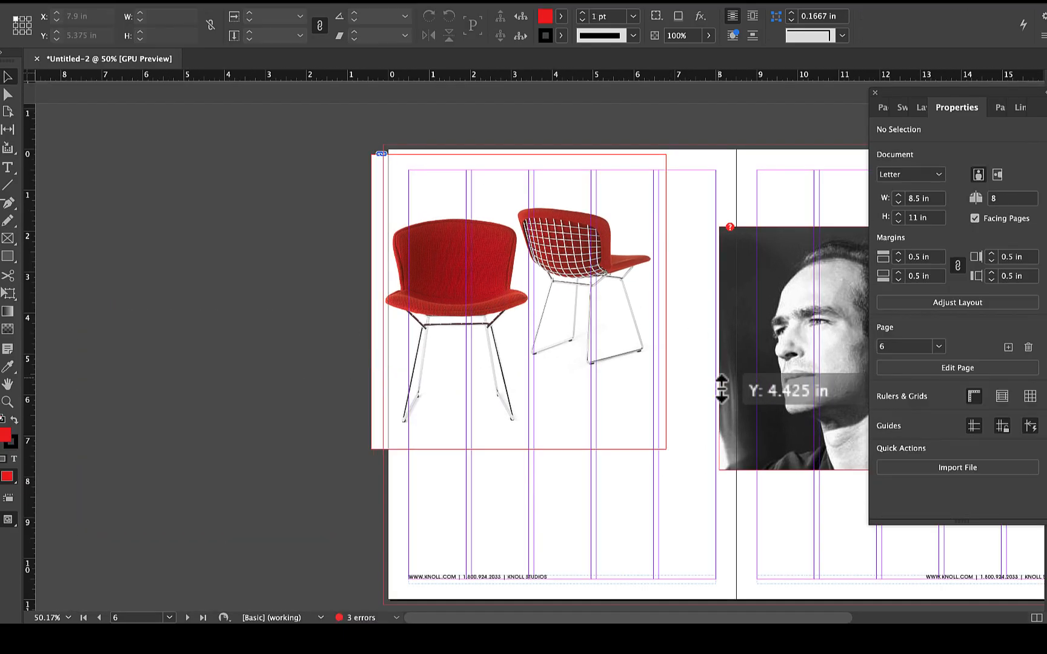
# - Save the document as DONVITO.KNOLL.BROCHURE in the Knoll Brochure folder, in InDesign 2023 document format
pyautogui.scroll(-10, 721, 390)
pyautogui.hscroll(6, 720, 390)
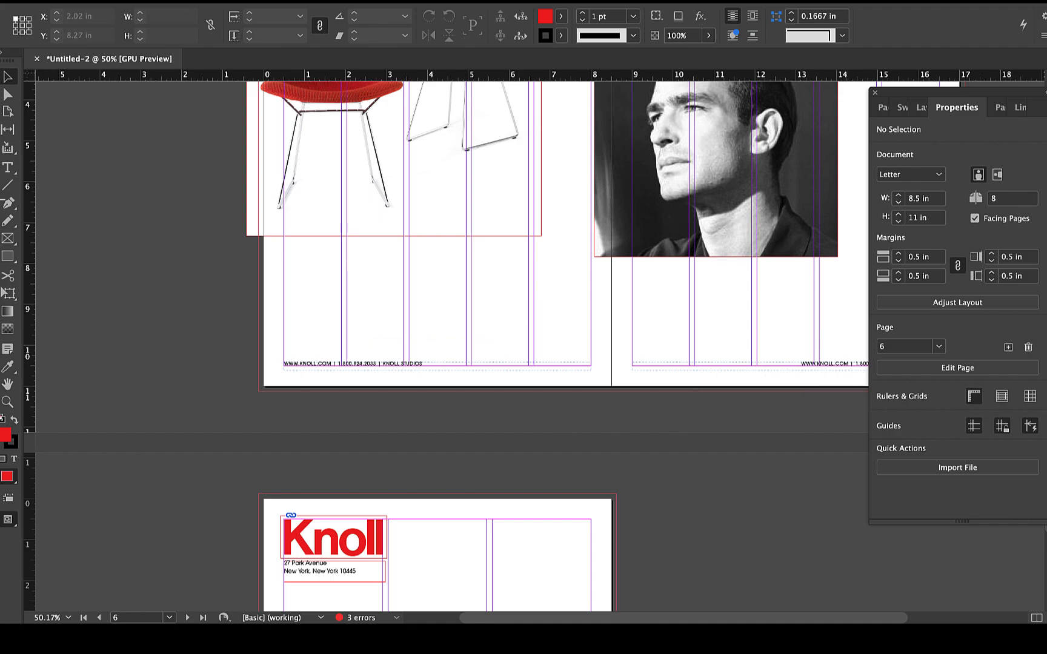
pyautogui.click(94, 1)
pyautogui.click(115, 80)
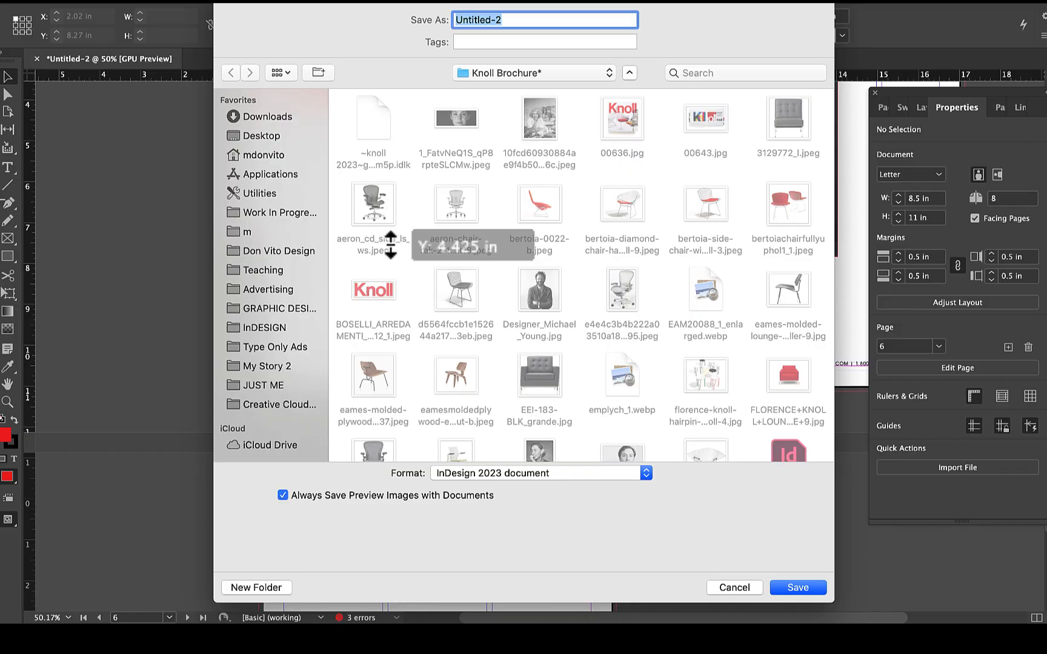
pyautogui.write('DON')
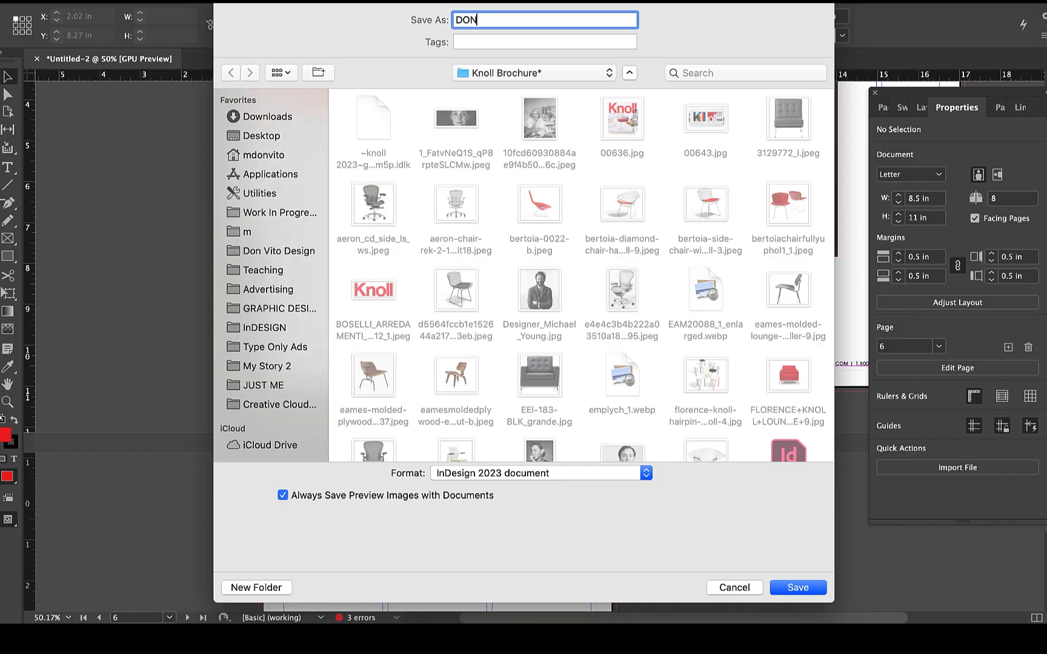
pyautogui.write('VITO.KNOLL.BROCHURE')
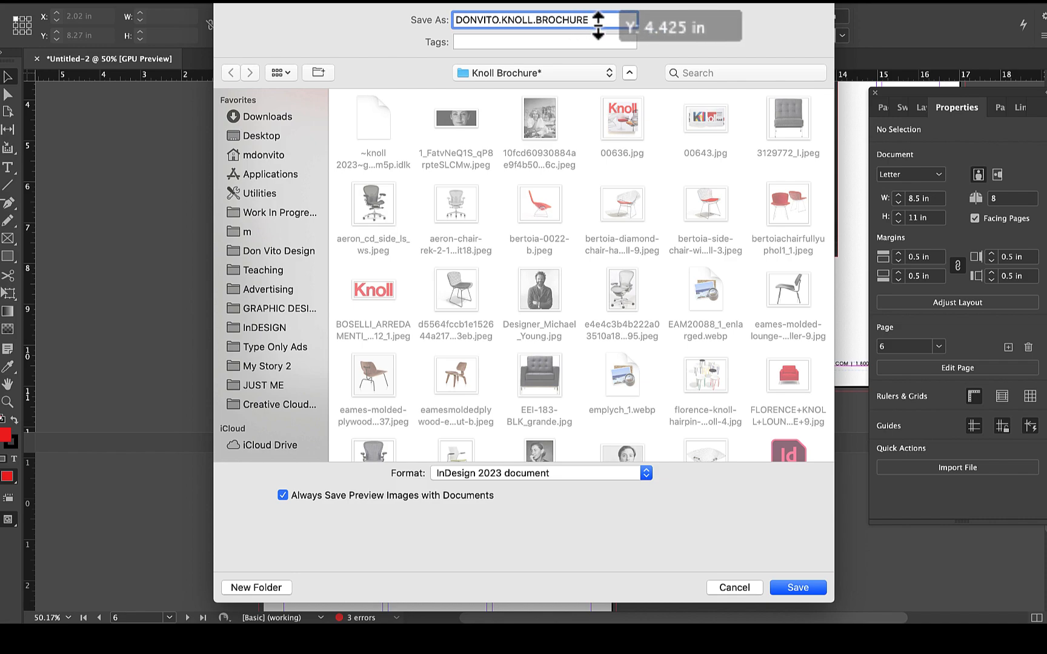
pyautogui.write('.')
pyautogui.press('BackSpace')
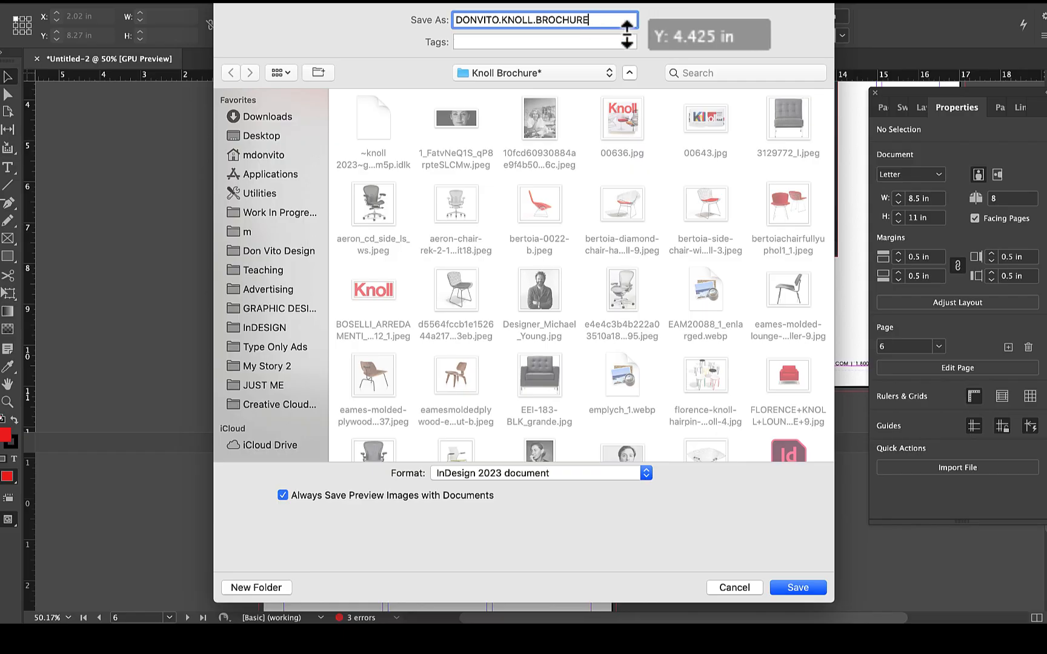
pyautogui.write('.')
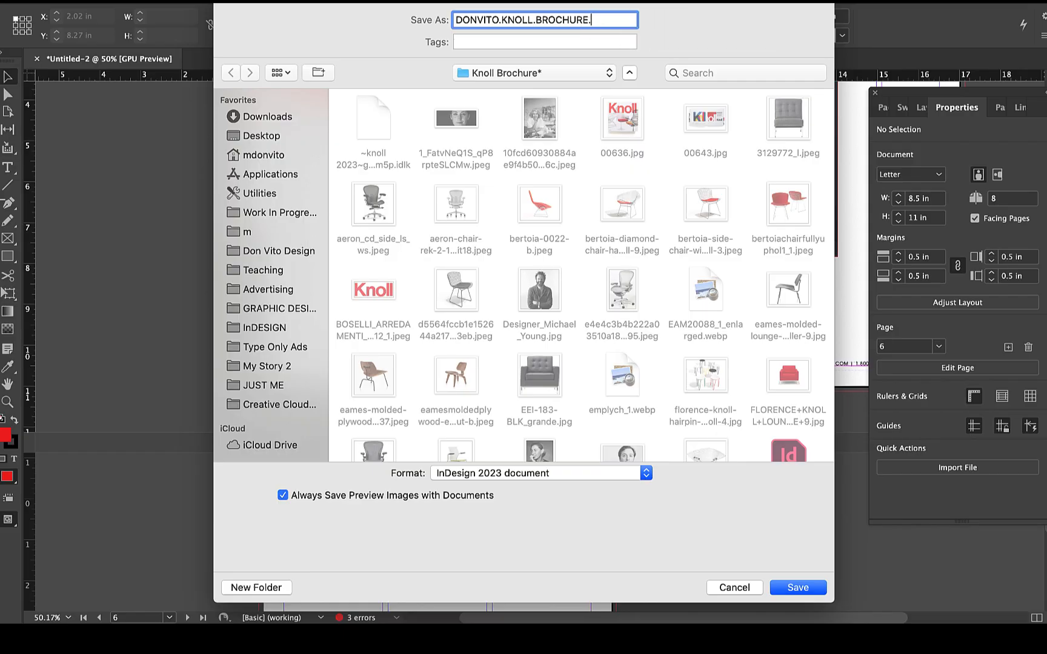
pyautogui.write('v2')
pyautogui.press('BackSpace')
pyautogui.press('BackSpace')
pyautogui.write('r2')
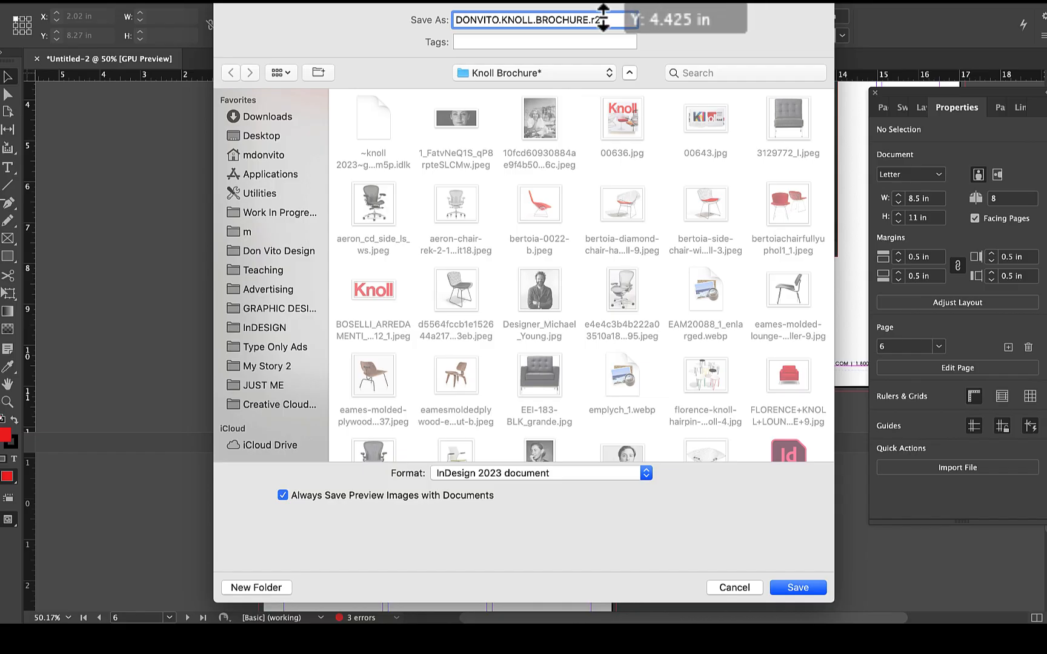
pyautogui.press('BackSpace')
pyautogui.press('BackSpace')
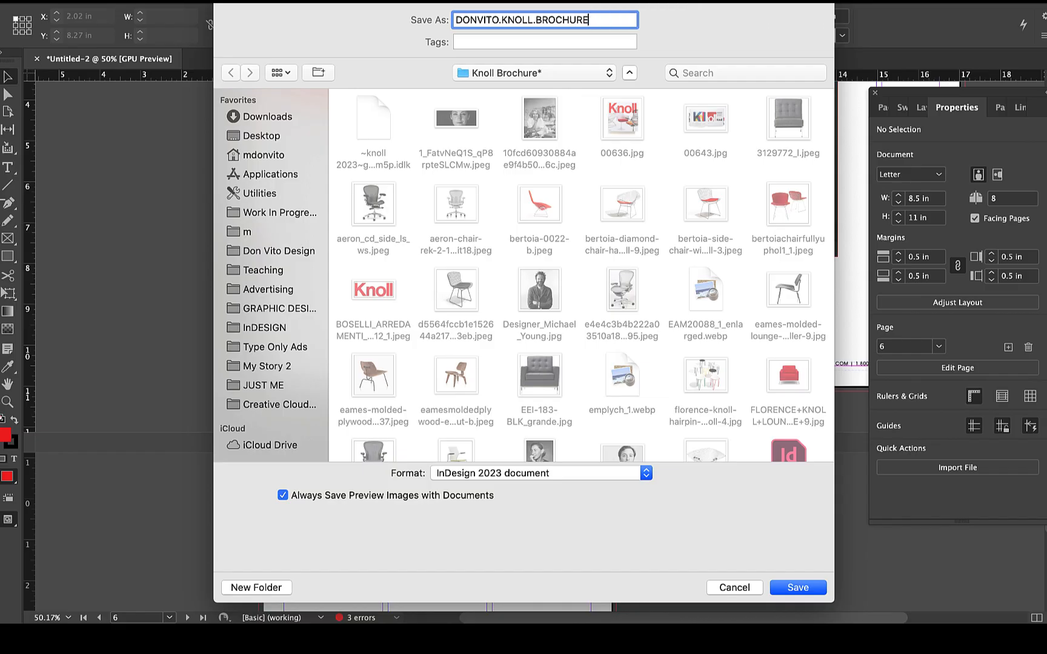
pyautogui.click(783, 587)
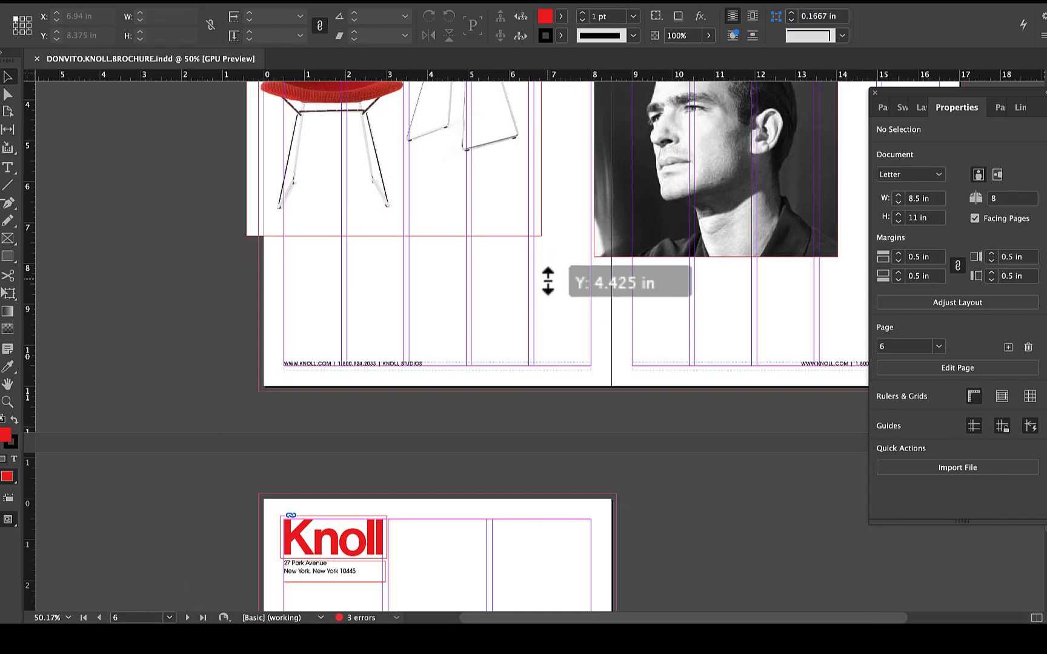
# - Look over the cover and first spreads, inspect the A-Parent spread, and return to spread 2-3
pyautogui.scroll(-5, 498, 279)
pyautogui.scroll(8, 548, 282)
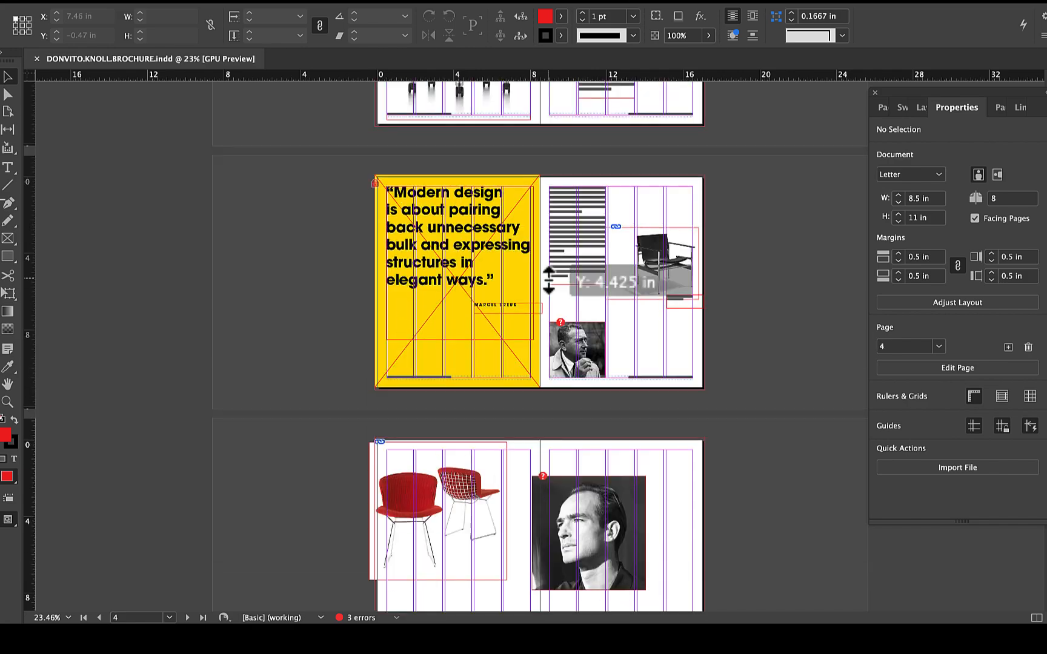
pyautogui.scroll(4, 549, 280)
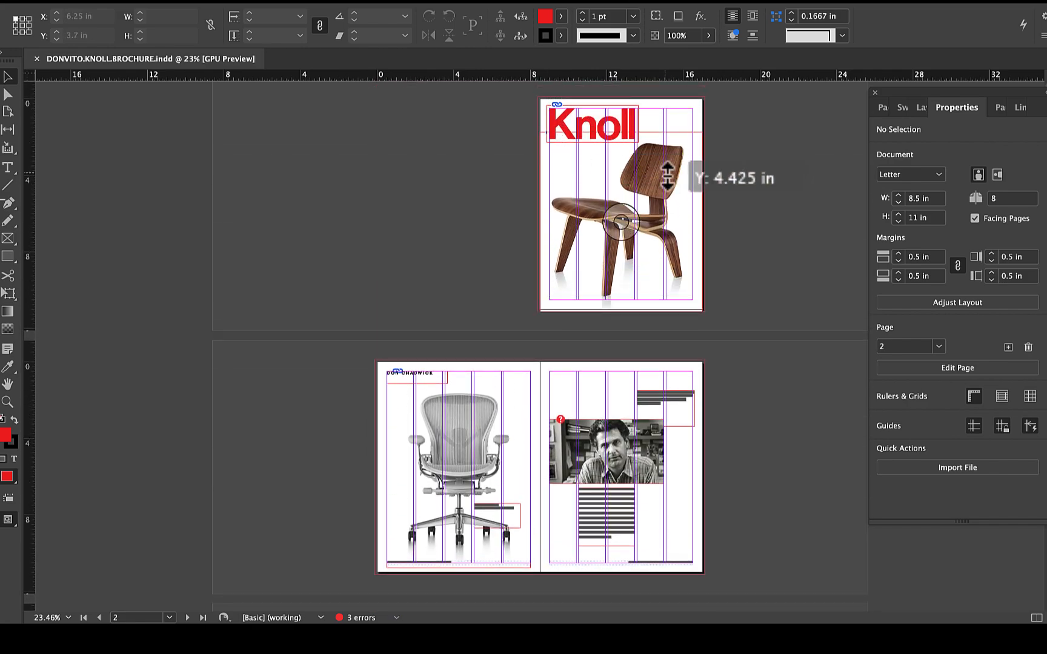
pyautogui.scroll(-1, 672, 173)
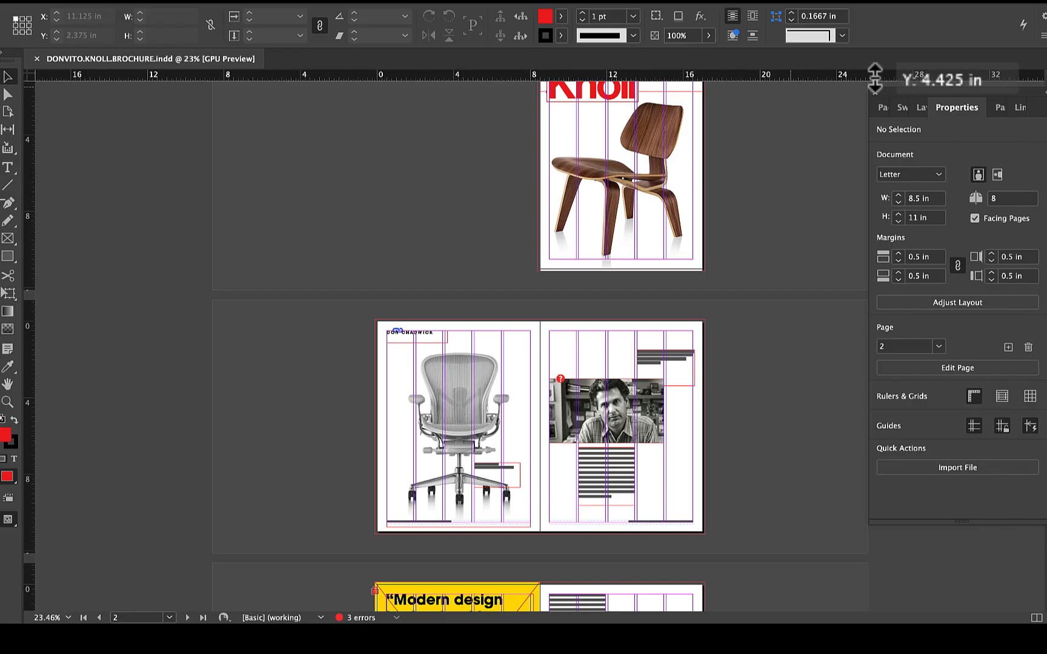
pyautogui.click(882, 107)
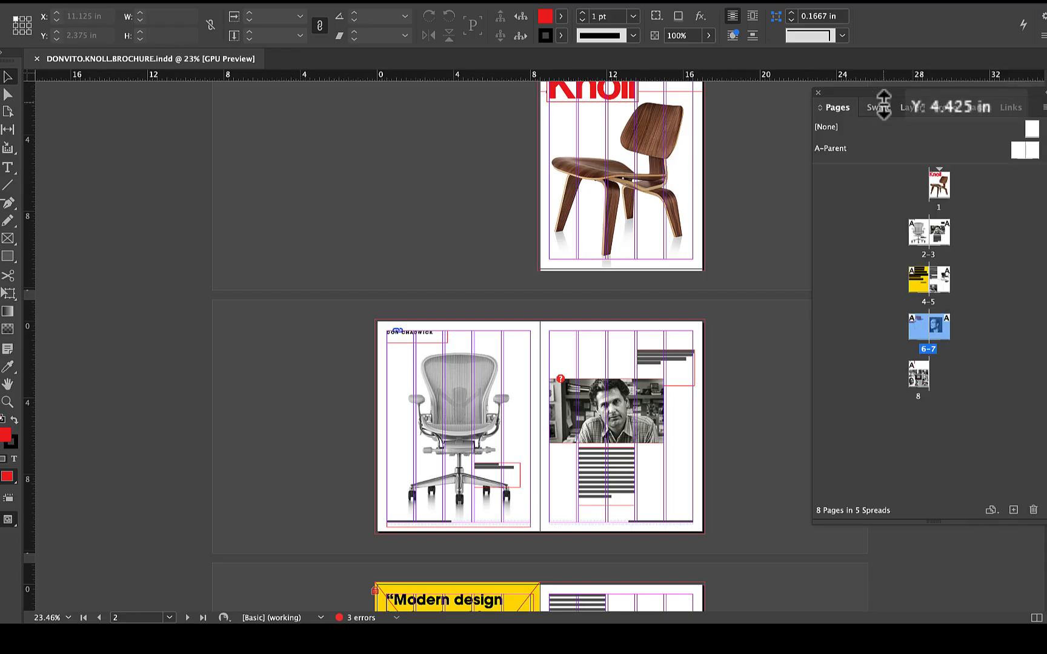
pyautogui.click(840, 154)
pyautogui.doubleClick(1014, 154)
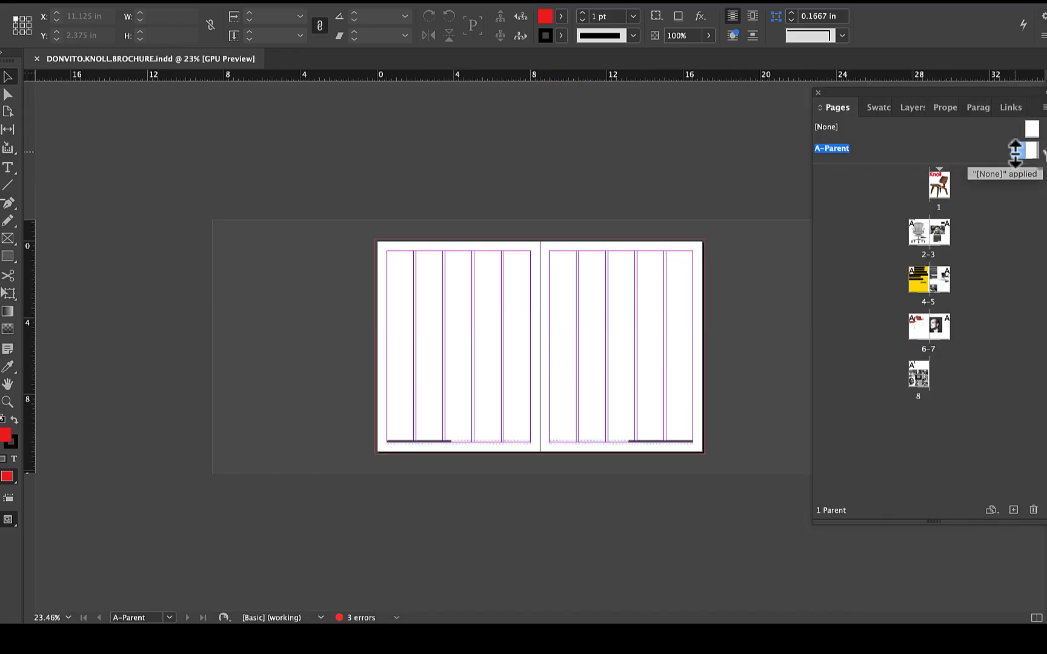
pyautogui.doubleClick(922, 232)
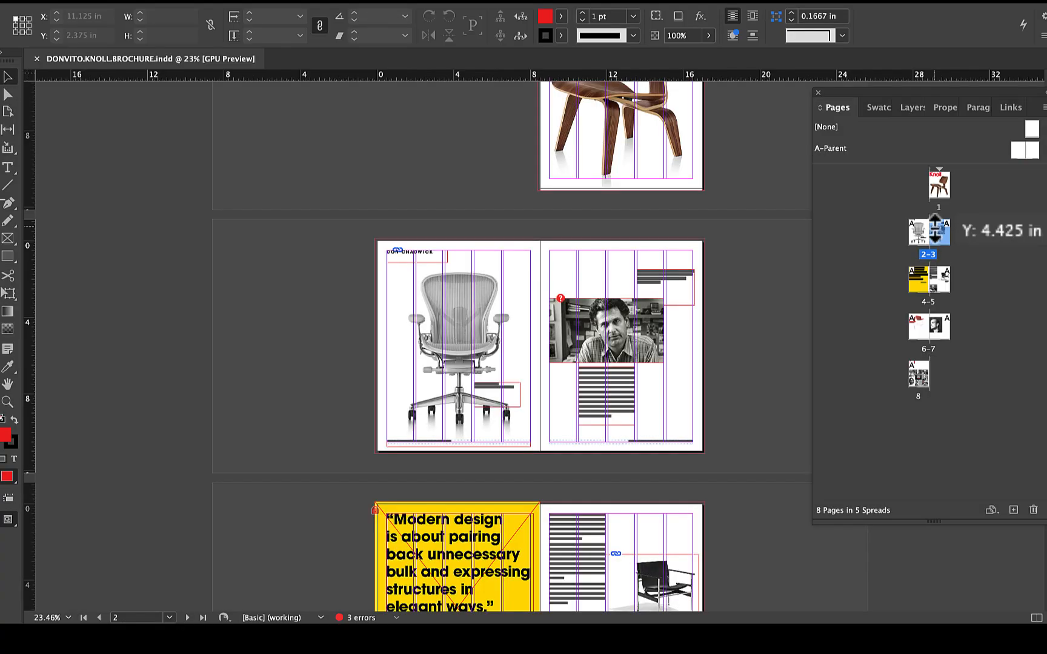
# - Review the layout of the inside spreads and the back page, comparing spreads 2-3, 4-5 and 6-7
pyautogui.scroll(-10, 583, 407)
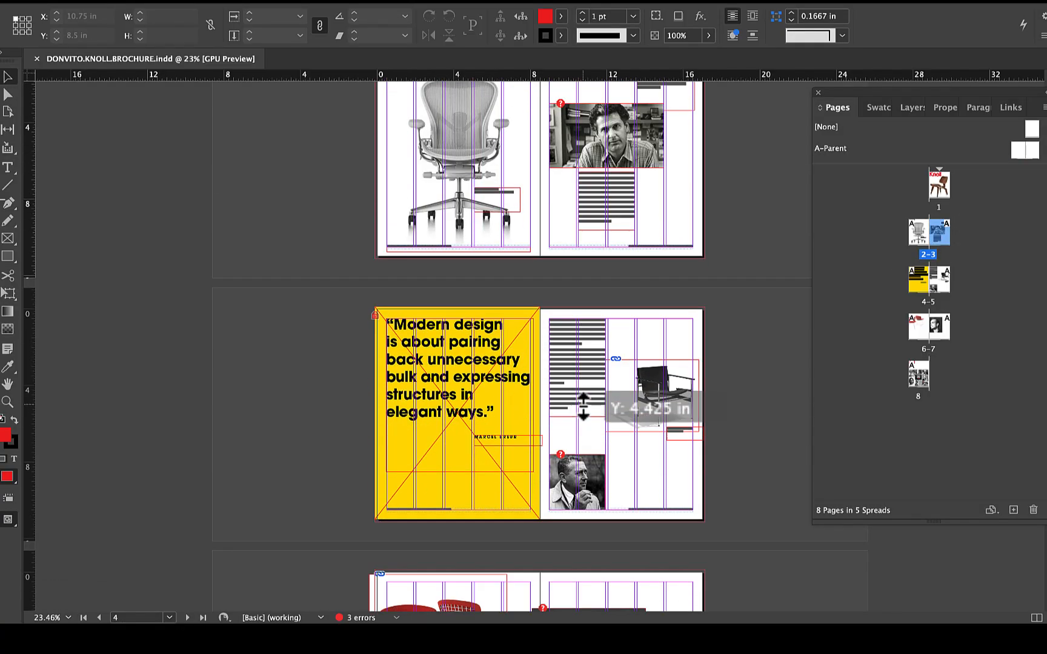
pyautogui.scroll(-10, 583, 407)
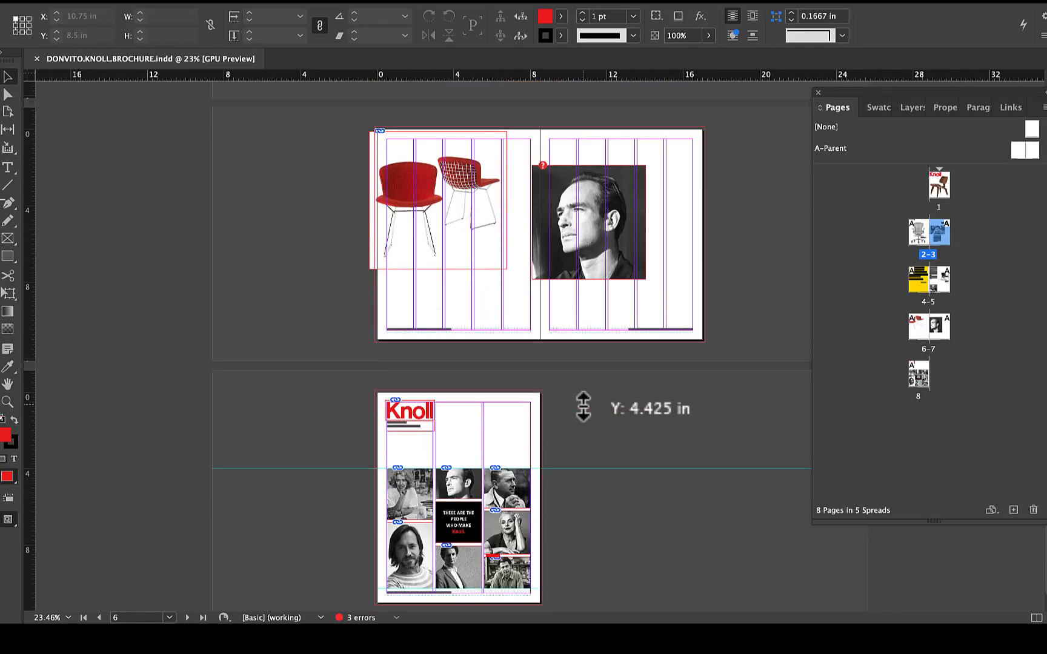
pyautogui.scroll(4, 582, 407)
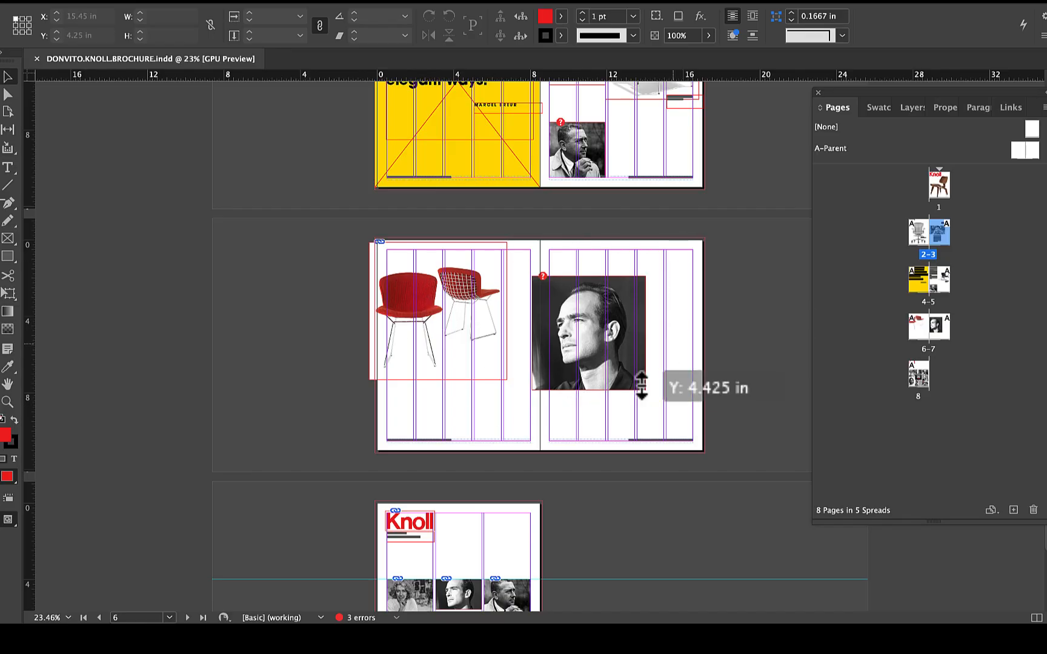
pyautogui.scroll(3, 526, 342)
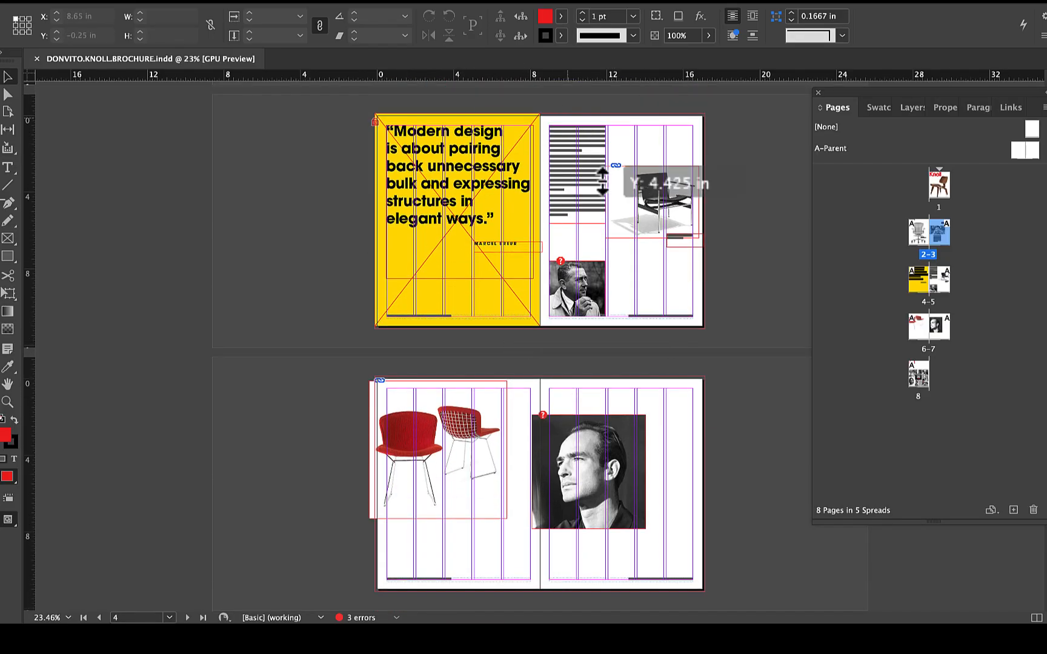
pyautogui.scroll(6, 571, 224)
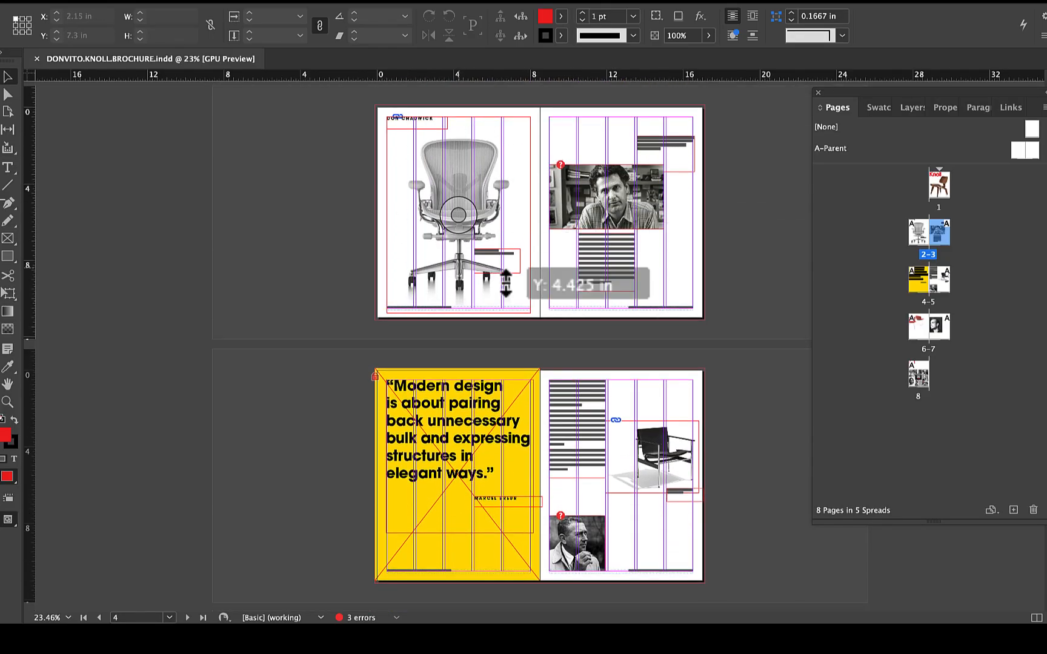
pyautogui.scroll(-2, 563, 301)
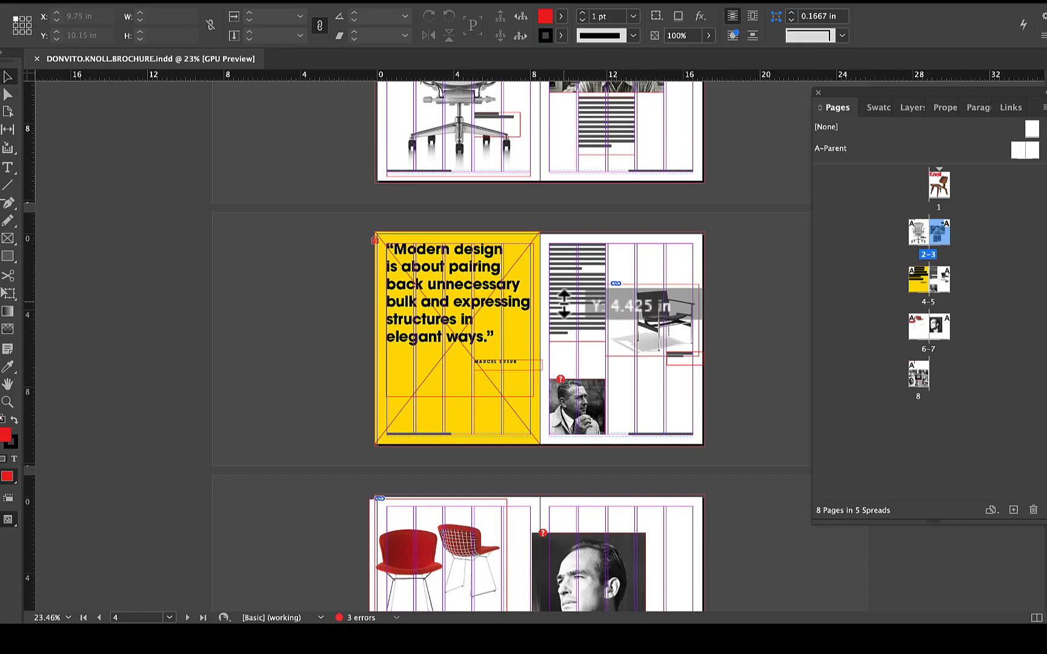
pyautogui.scroll(1, 564, 303)
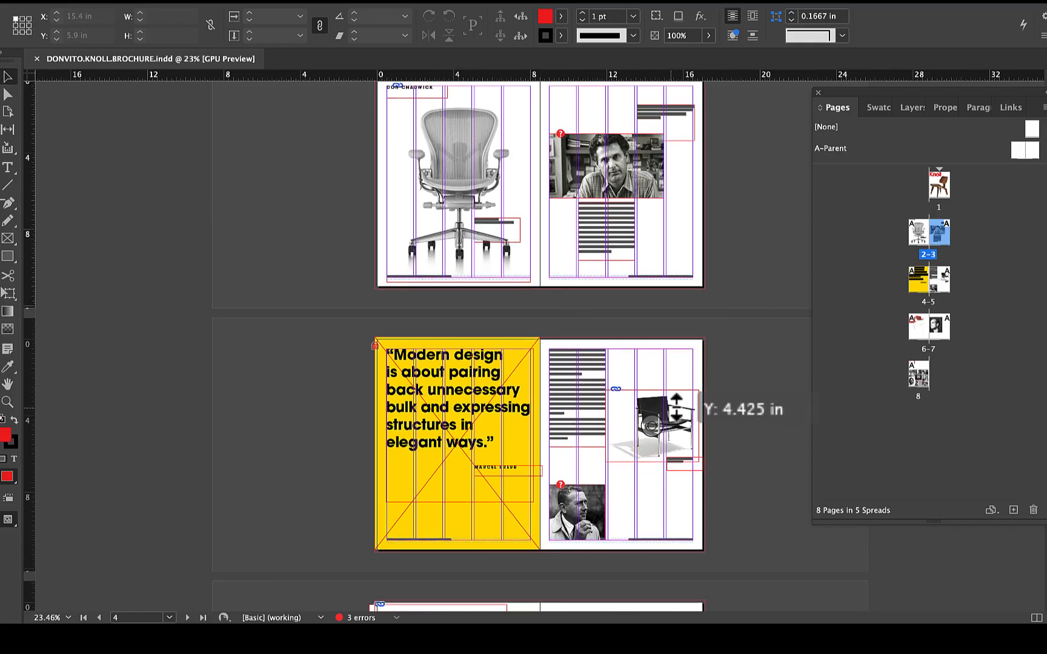
pyautogui.scroll(-3, 670, 418)
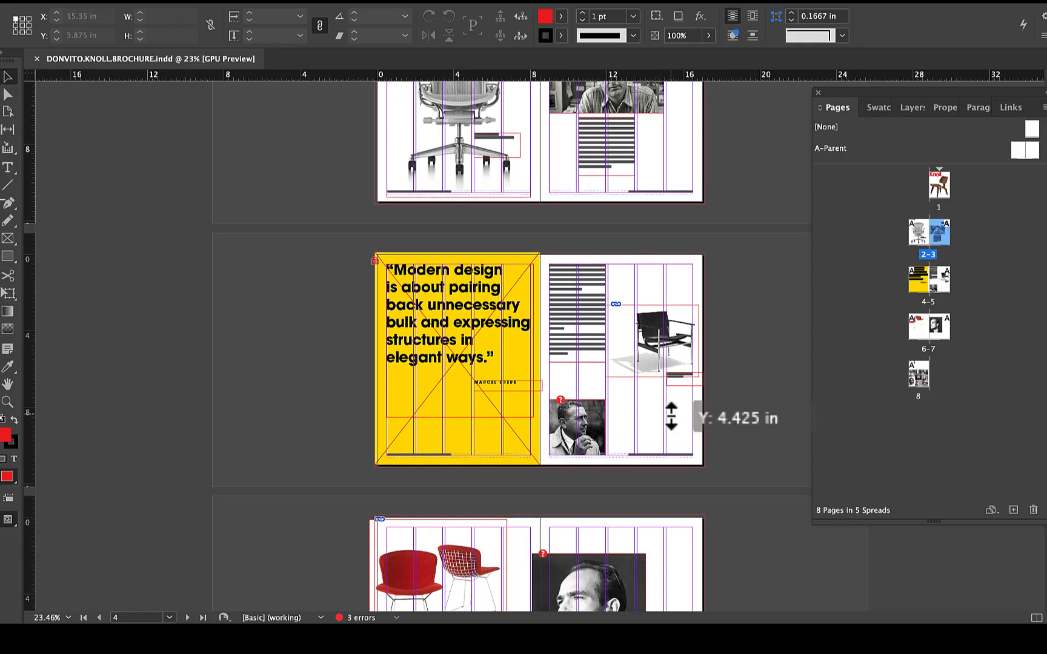
pyautogui.scroll(-2, 670, 416)
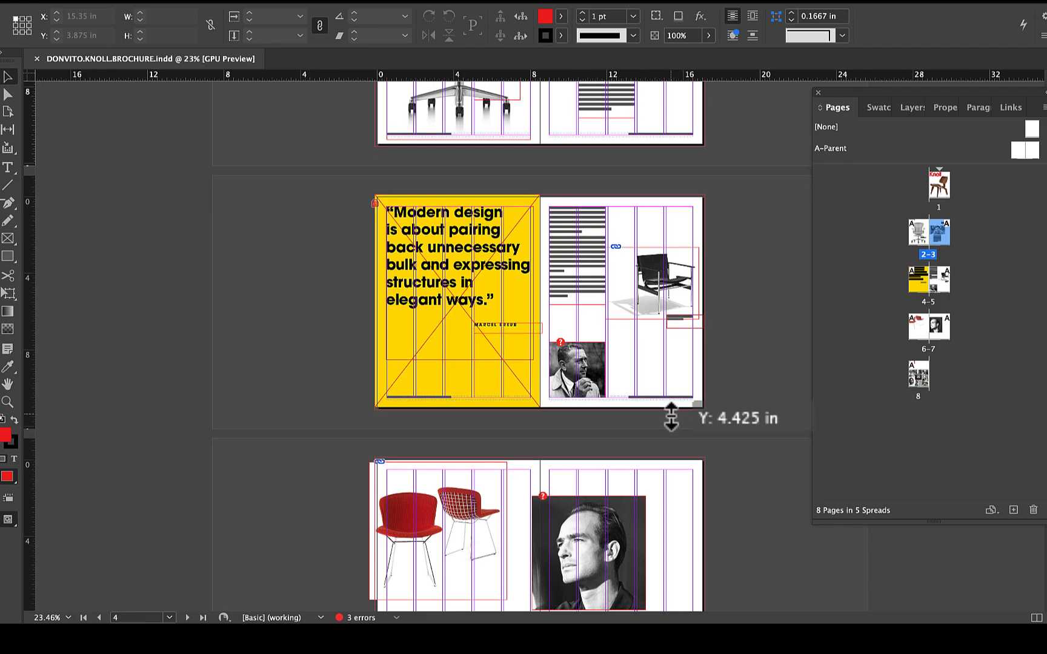
# - Move the large portrait on spread 6-7 away from the spine so it sits fully on page 7, and preview the spread
pyautogui.scroll(-2, 671, 418)
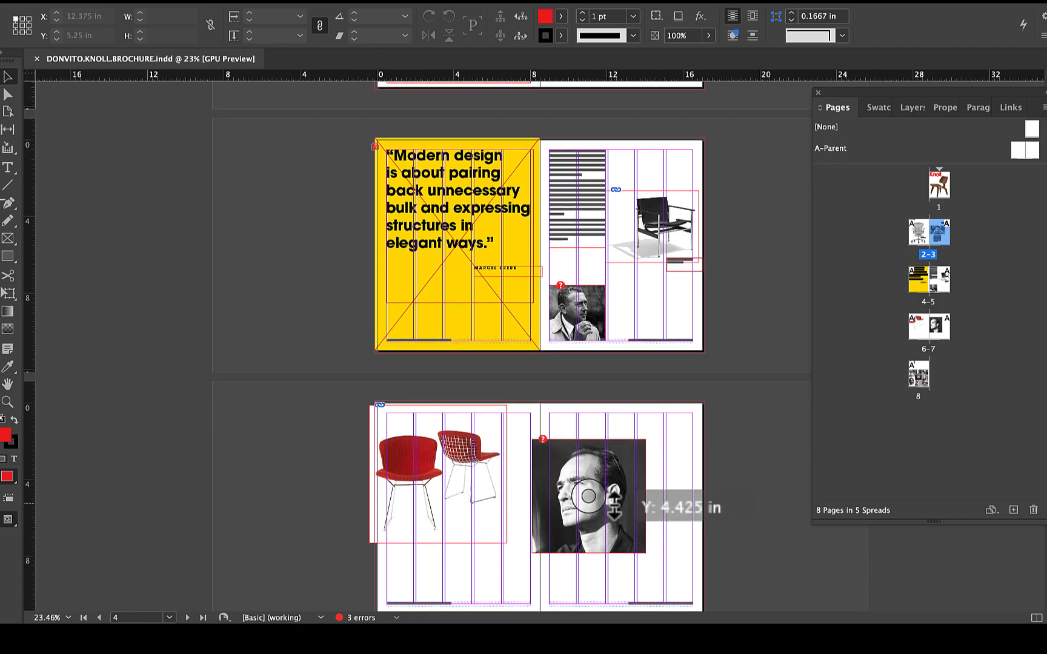
pyautogui.click(629, 500)
pyautogui.moveTo(614, 503); pyautogui.dragTo(658, 500)
pyautogui.click(765, 575)
pyautogui.press('w')
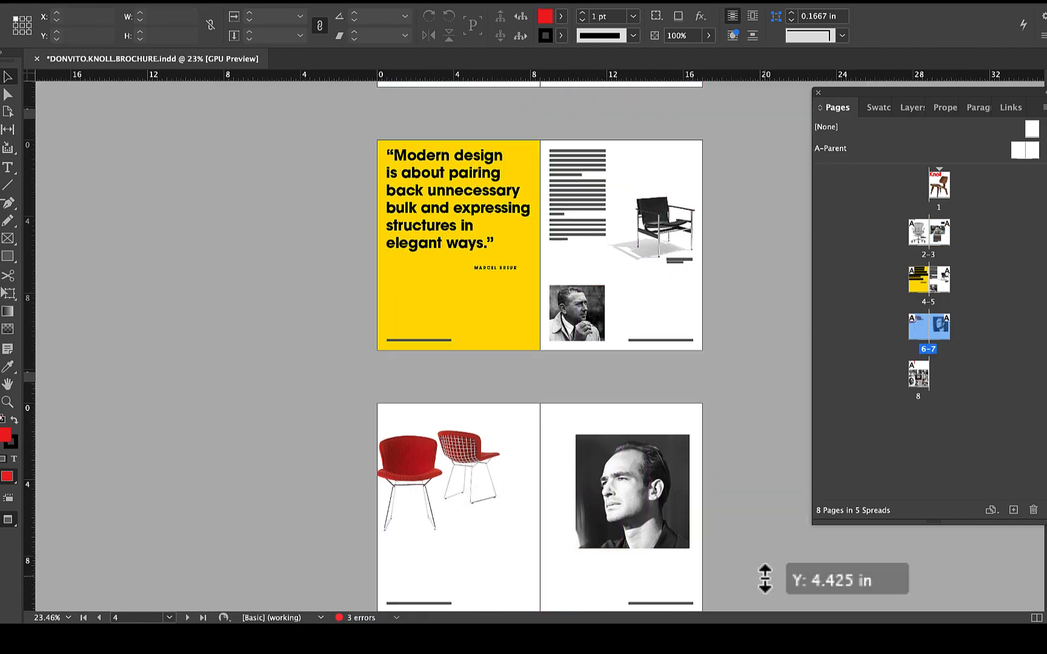
pyautogui.press('w')
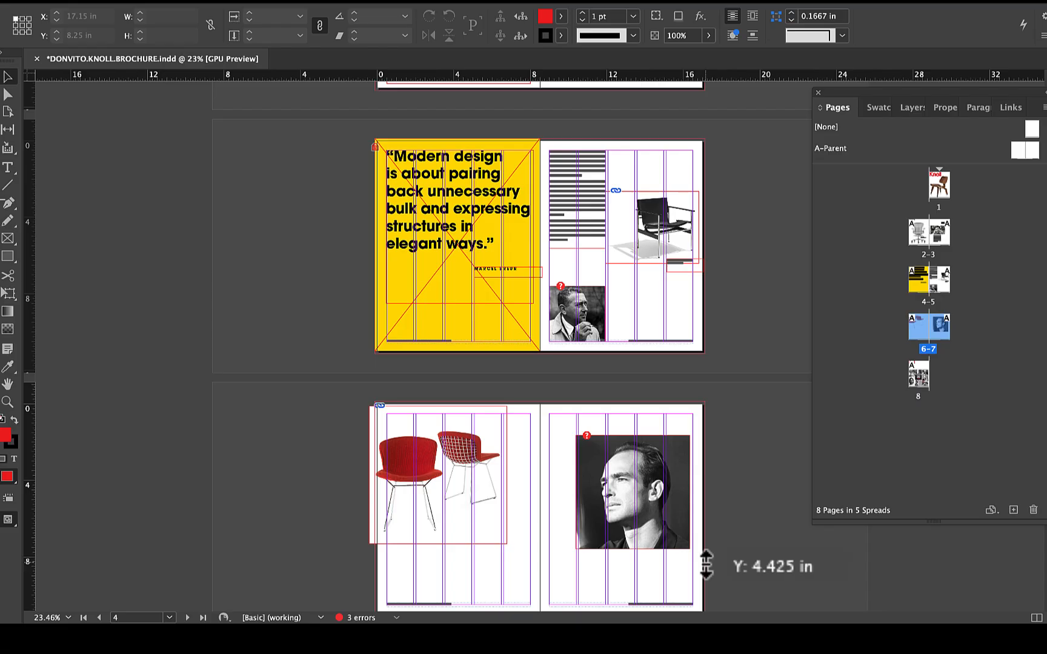